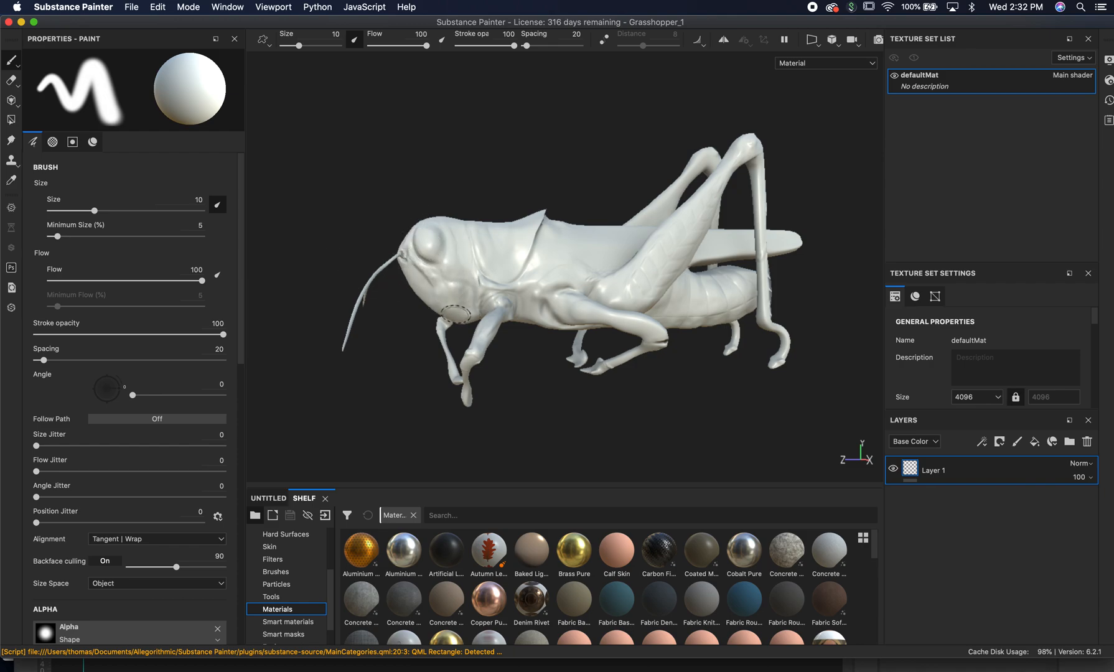
{"action": "scroll", "coordinate": [380, 330], "scroll_direction": "up", "scroll_amount": 3}
{"action": "left_click_drag", "start_coordinate": [443, 317], "coordinate": [450, 336], "text": "alt"}
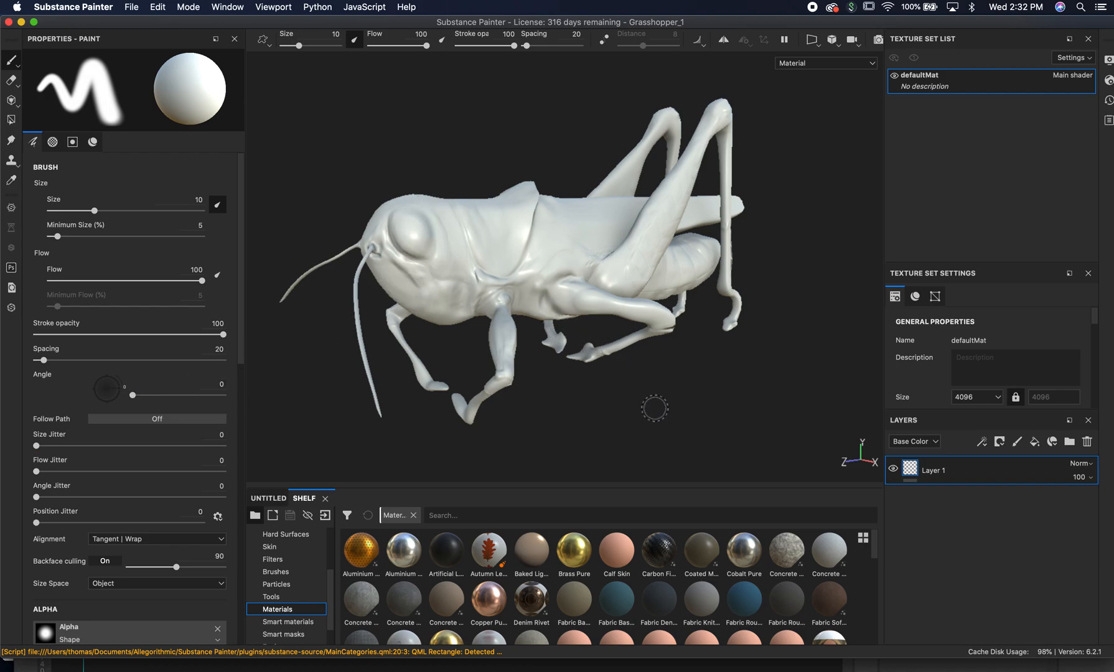
{"action": "mouse_move", "coordinate": [655, 383]}
{"action": "left_mouse_down", "text": "alt"}
{"action": "mouse_move", "coordinate": [603, 353]}
{"action": "mouse_move", "coordinate": [588, 289]}
{"action": "mouse_move", "coordinate": [597, 215]}
{"action": "mouse_move", "coordinate": [613, 373]}
{"action": "left_mouse_up", "text": "alt"}
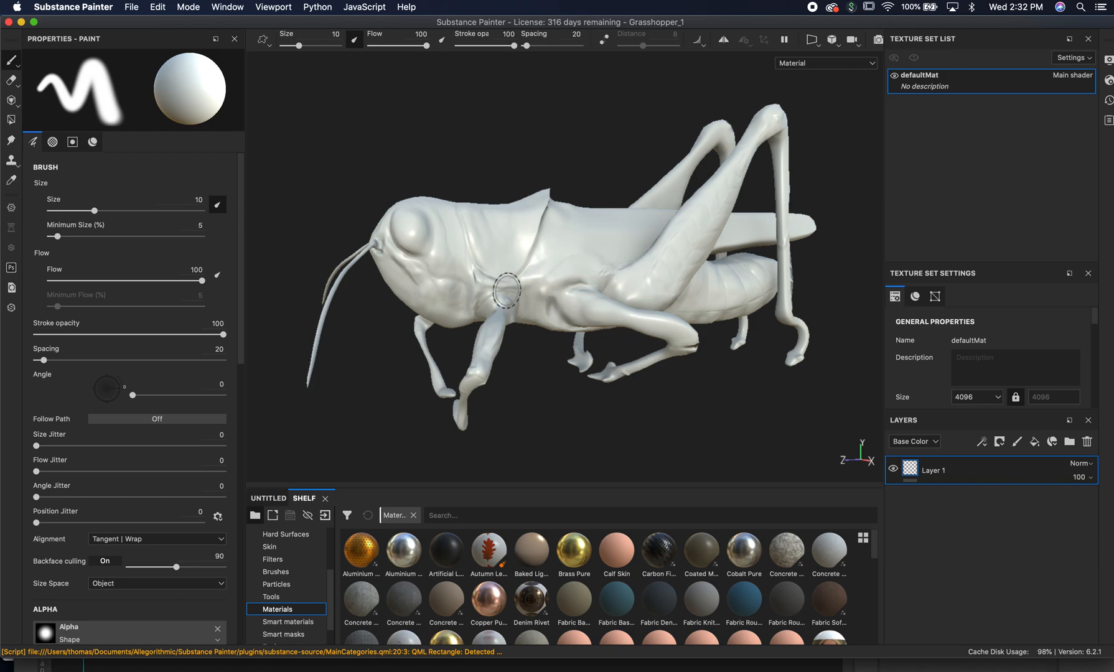
Switch to Finder and open VTU_ESC_00011_2_0000.tif from the TIFF_2 folder in Adobe Photoshop 2020
{"action": "key", "text": "super+Tab"}
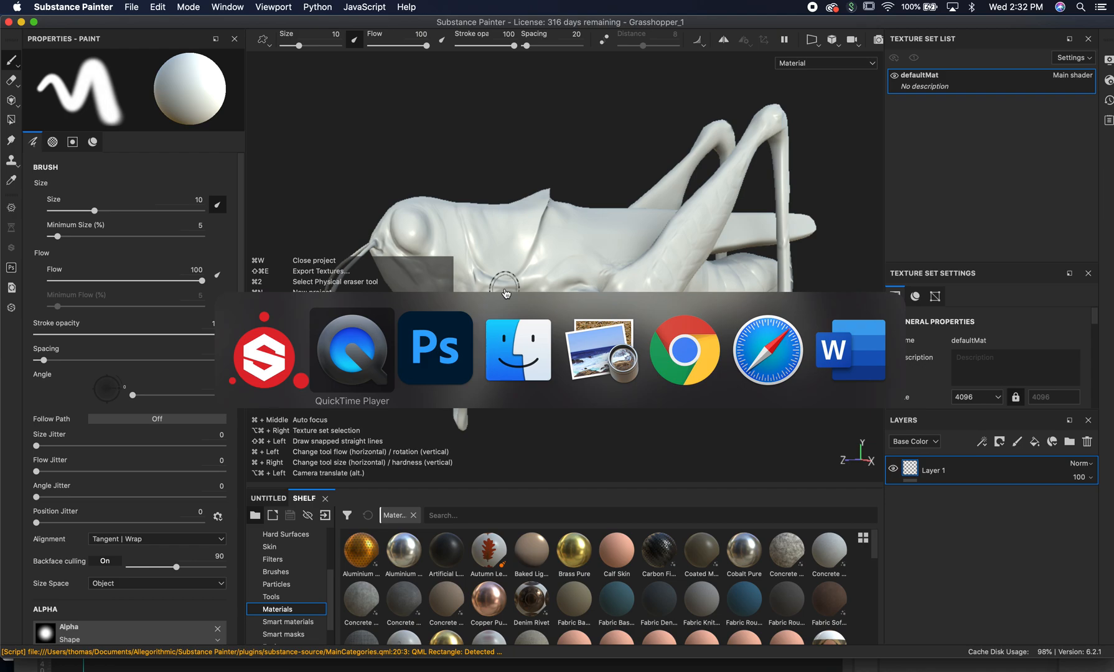
{"action": "key", "text": "super+Tab"}
{"action": "key", "text": "super+Tab"}
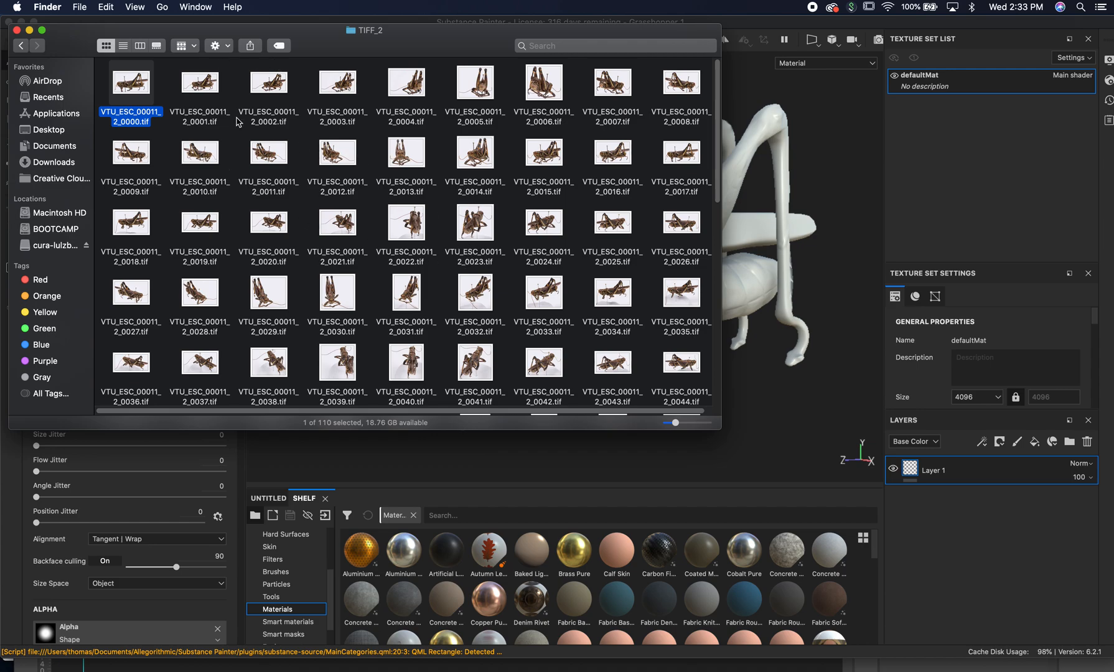
{"action": "right_click", "coordinate": [122, 81]}
{"action": "mouse_move", "coordinate": [137, 96]}
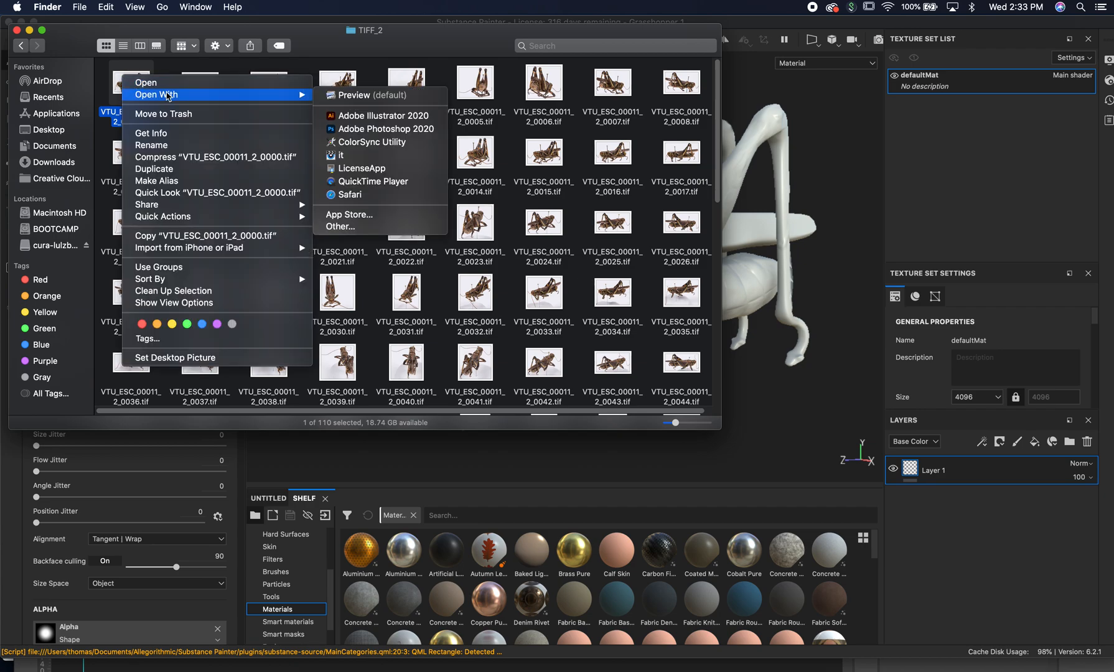
{"action": "left_click", "coordinate": [354, 129]}
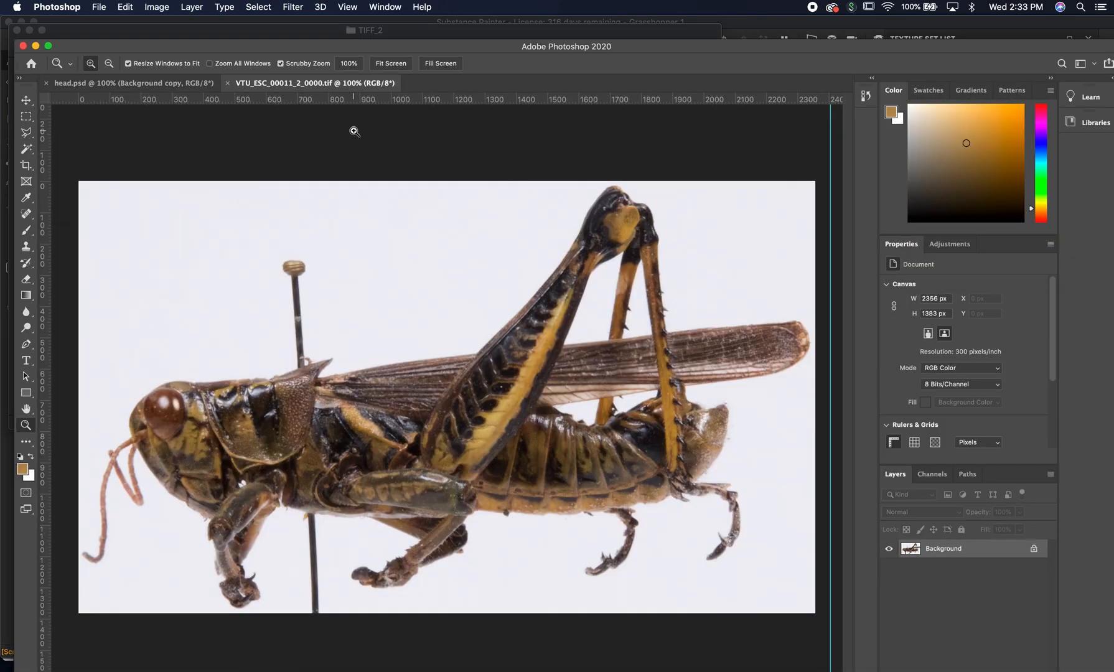
Sample the yellow-brown of the grasshopper's cheek behind the eye in the photo as the foreground colour
{"action": "left_click", "coordinate": [166, 86]}
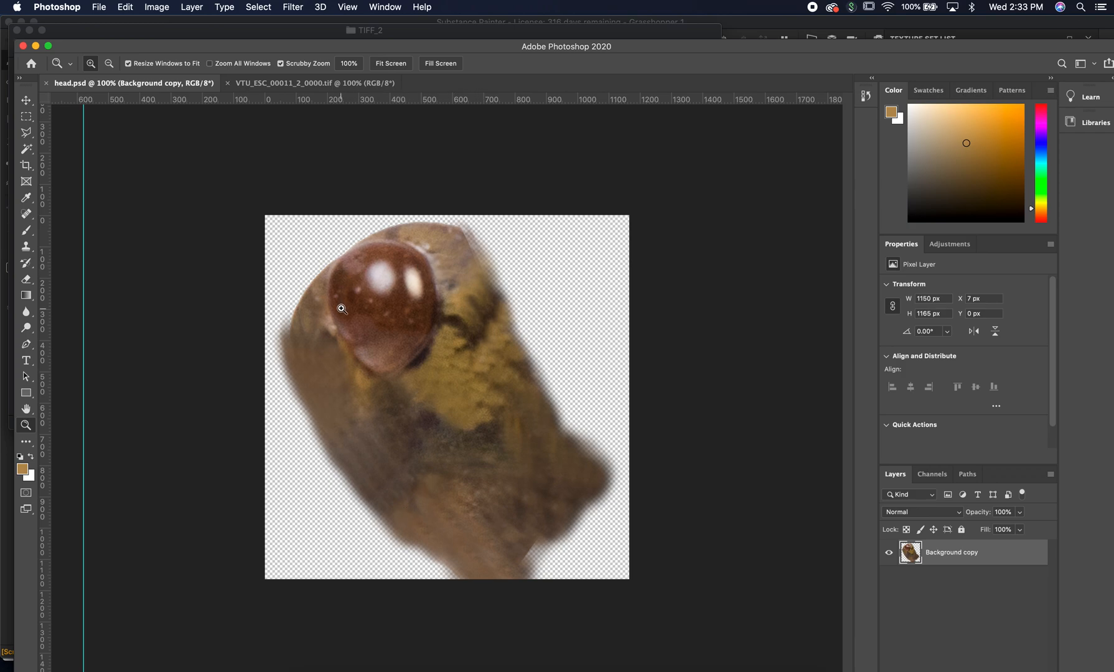
{"action": "left_click", "coordinate": [291, 84]}
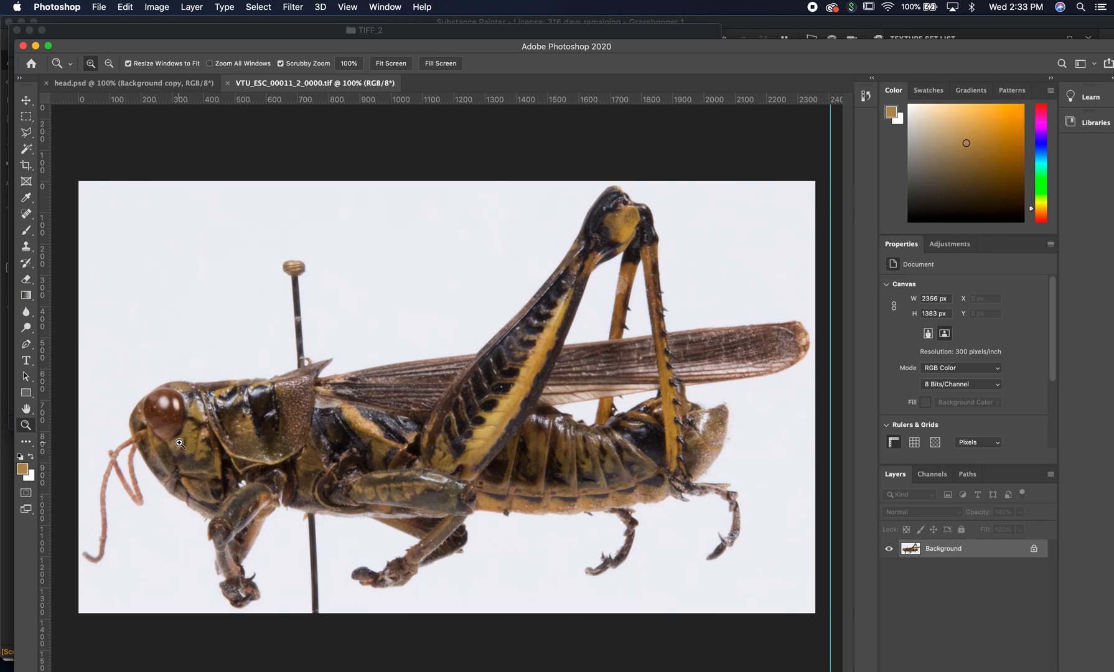
{"action": "left_click", "coordinate": [180, 443]}
{"action": "left_click", "coordinate": [206, 436]}
{"action": "left_click", "coordinate": [205, 436]}
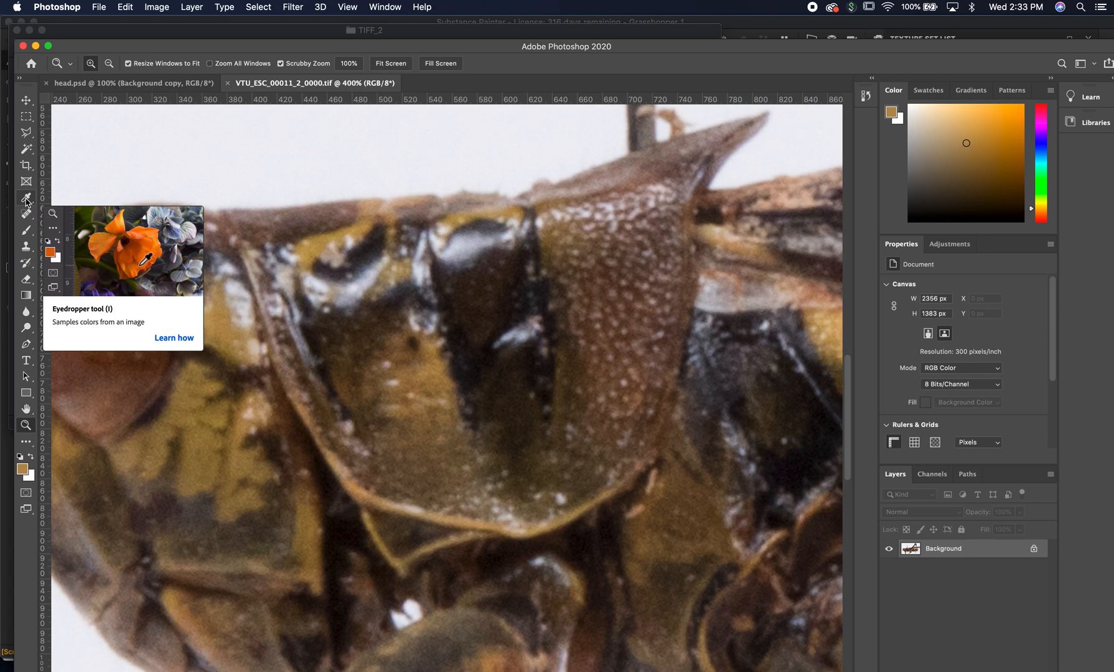
{"action": "left_click", "coordinate": [26, 200]}
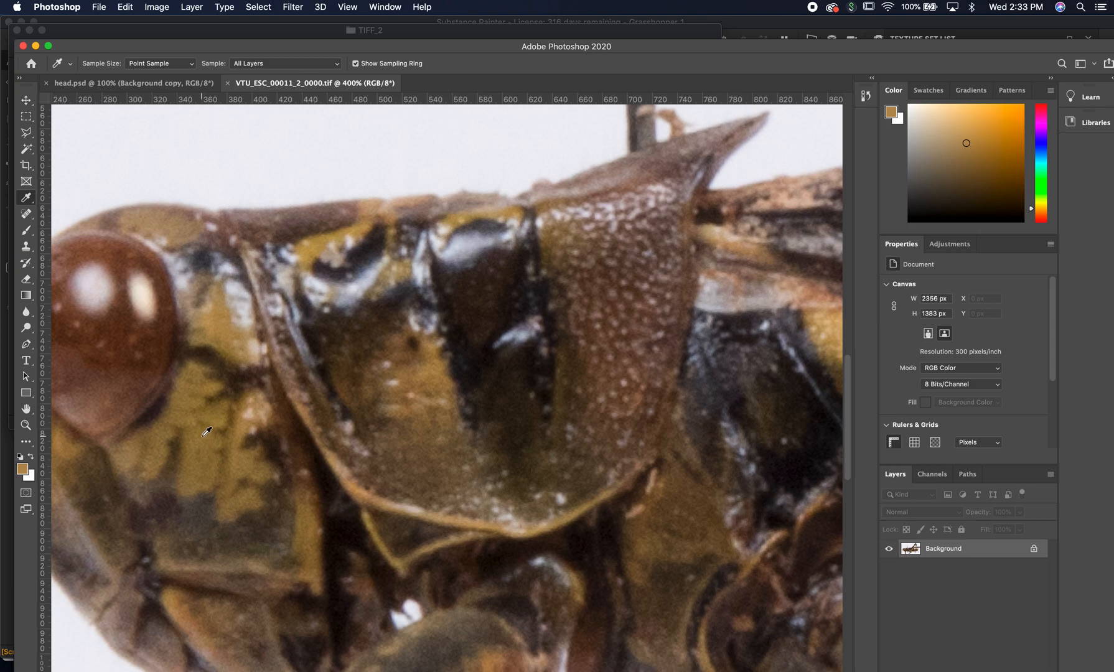
{"action": "left_click", "coordinate": [210, 434]}
Fill the area at the front edge of the thorax, behind the eye, with the sampled colour using the Paint Bucket tool
{"action": "left_click", "coordinate": [29, 413]}
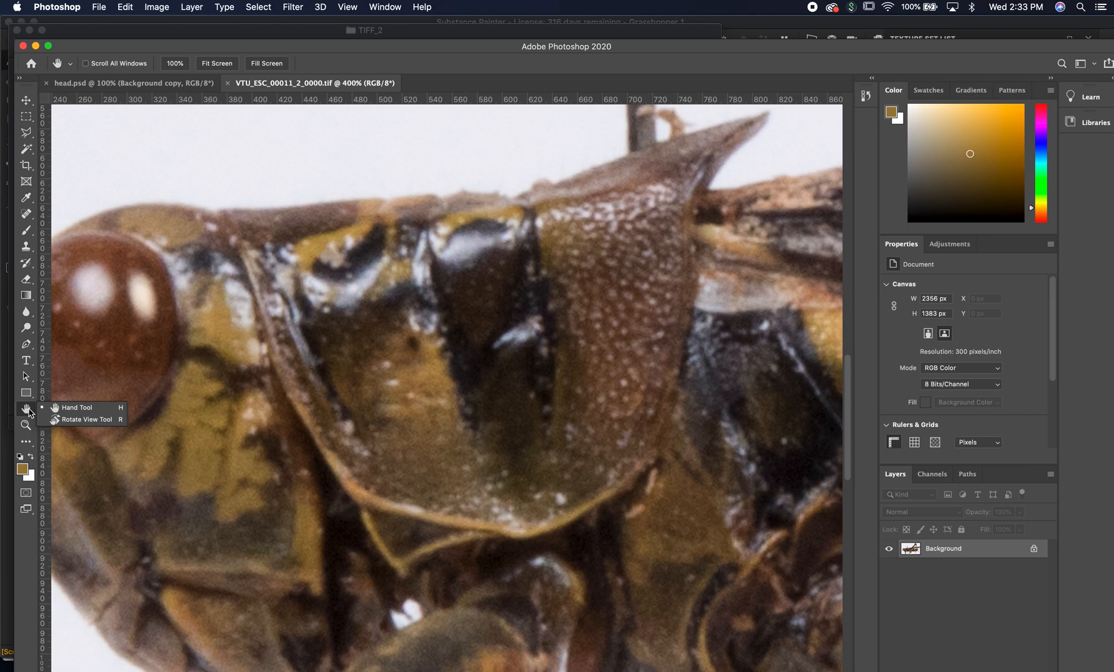
{"action": "left_click", "coordinate": [26, 393]}
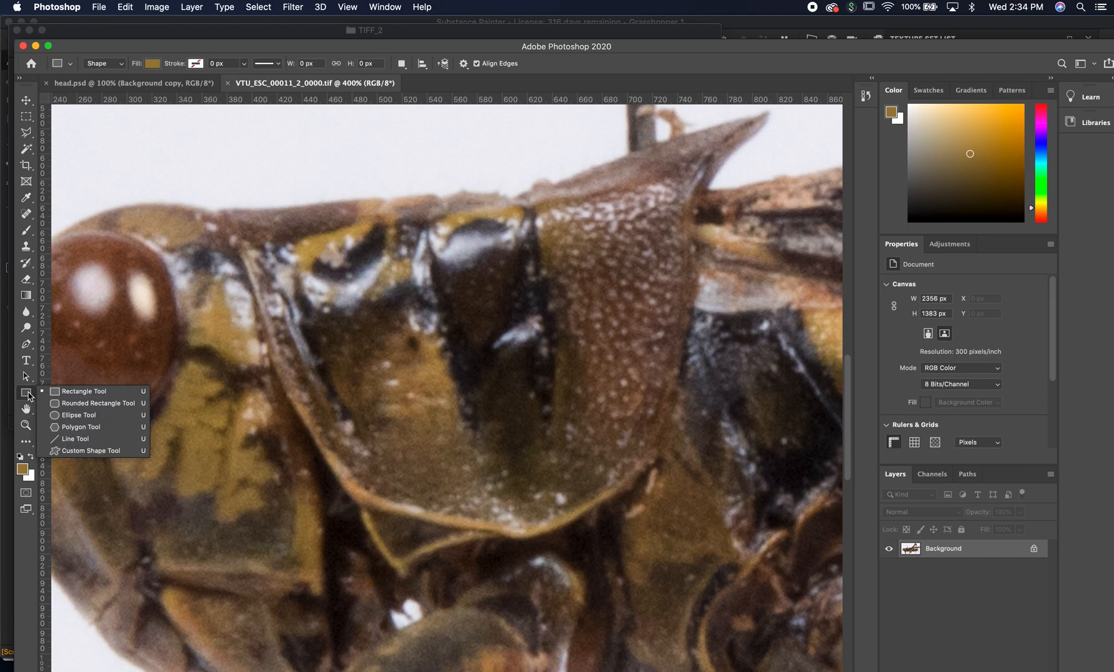
{"action": "left_click", "coordinate": [28, 376]}
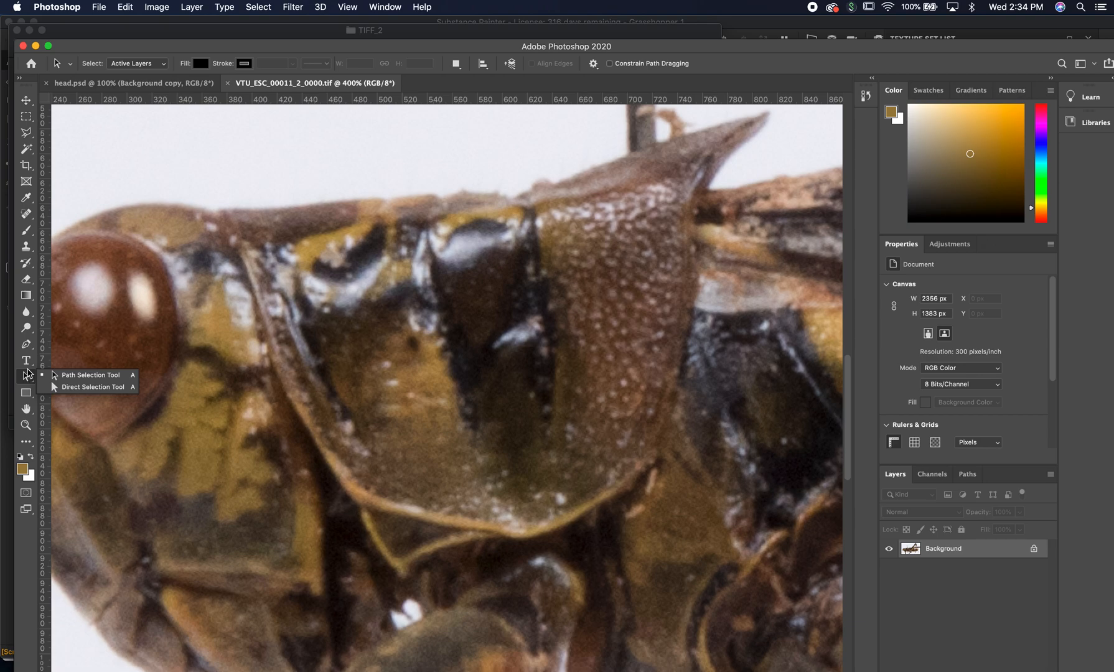
{"action": "left_click", "coordinate": [26, 360]}
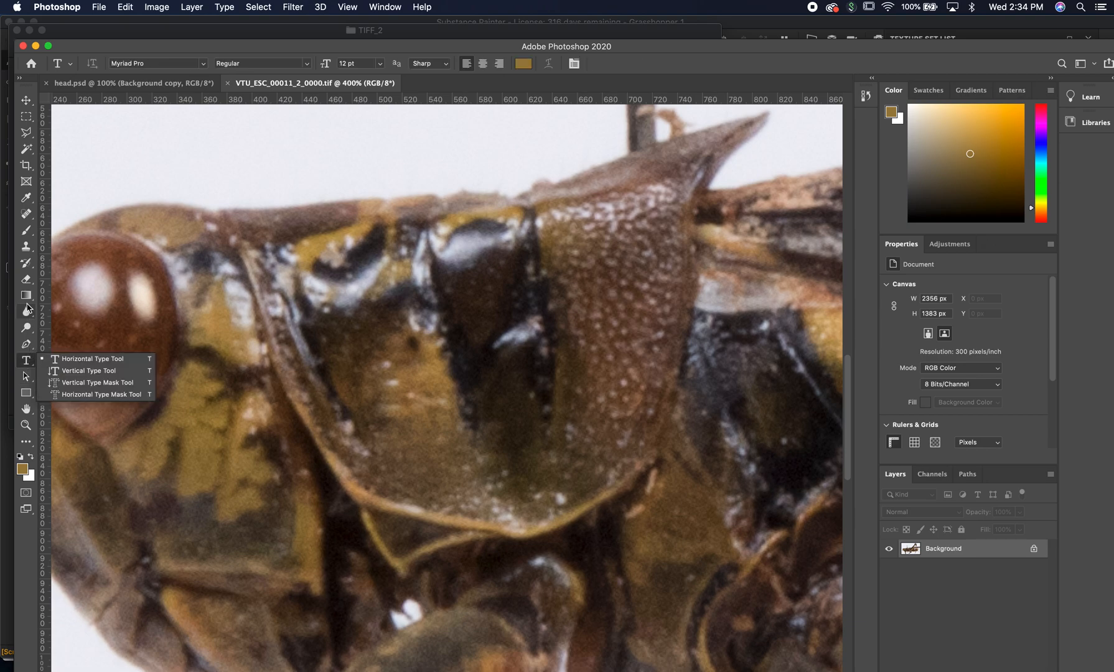
{"action": "left_click", "coordinate": [27, 296]}
{"action": "left_click", "coordinate": [80, 309]}
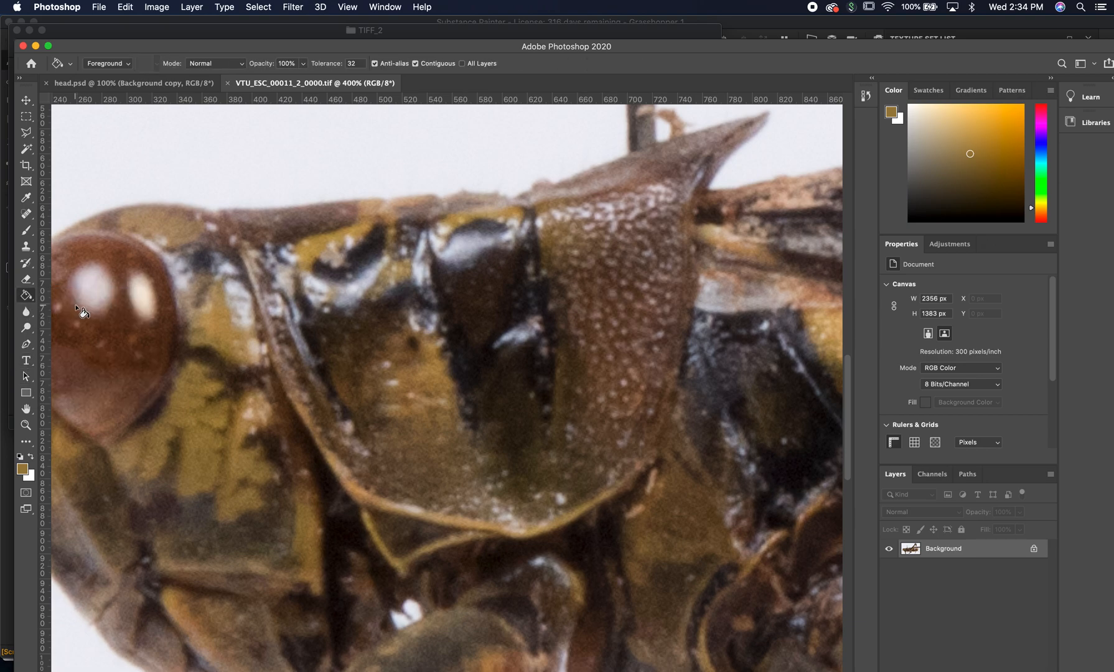
{"action": "left_click", "coordinate": [253, 288]}
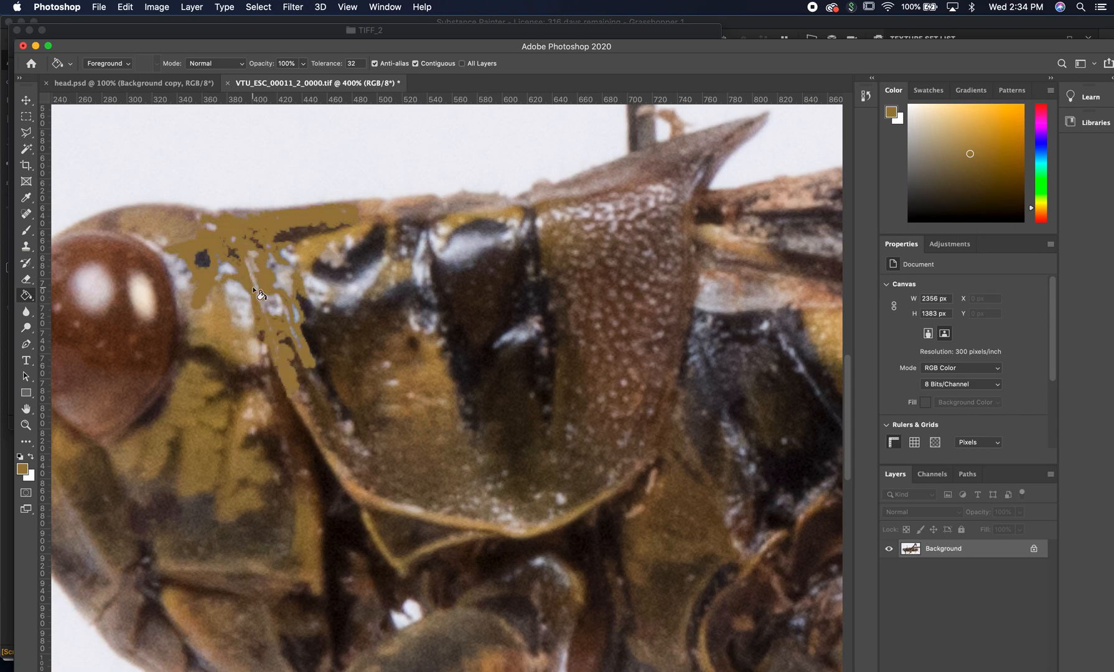
Select the entire canvas of the grasshopper photo and show the whole image at 100%
{"action": "left_click", "coordinate": [25, 426]}
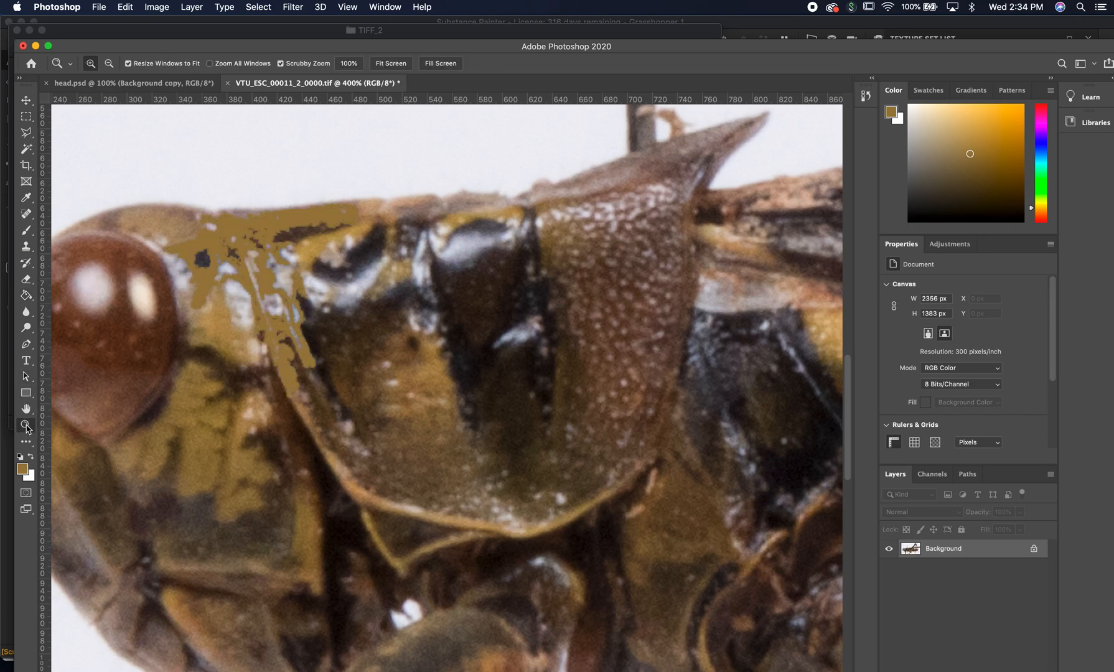
{"action": "left_click", "coordinate": [407, 420], "text": "alt"}
{"action": "left_click", "coordinate": [427, 410], "text": "alt"}
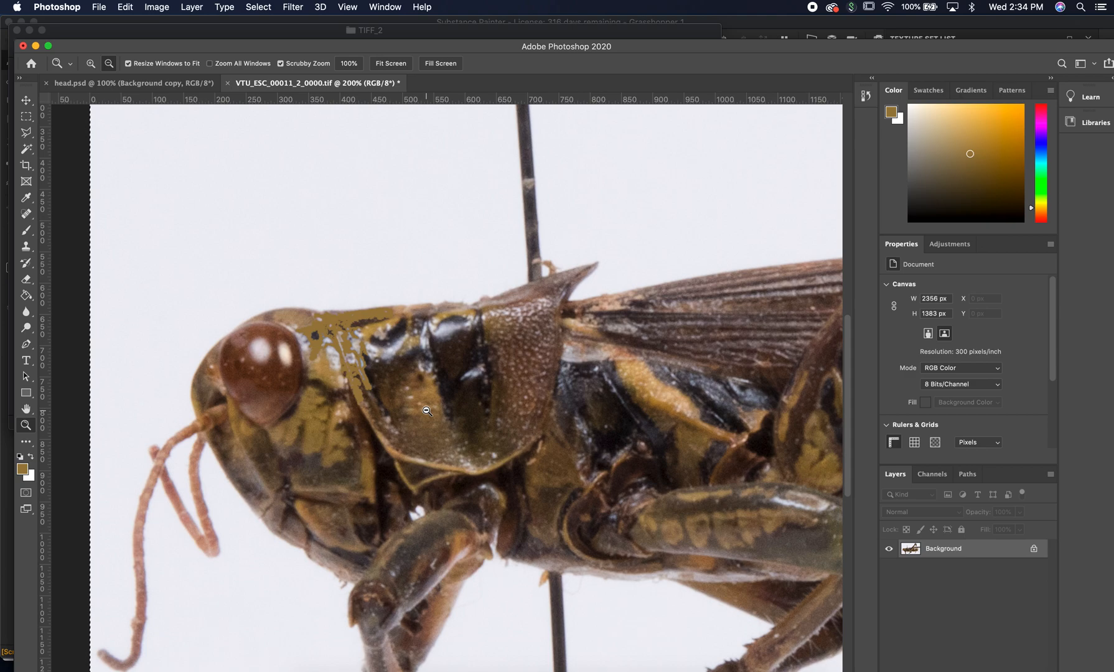
{"action": "left_click", "coordinate": [427, 411], "text": "alt"}
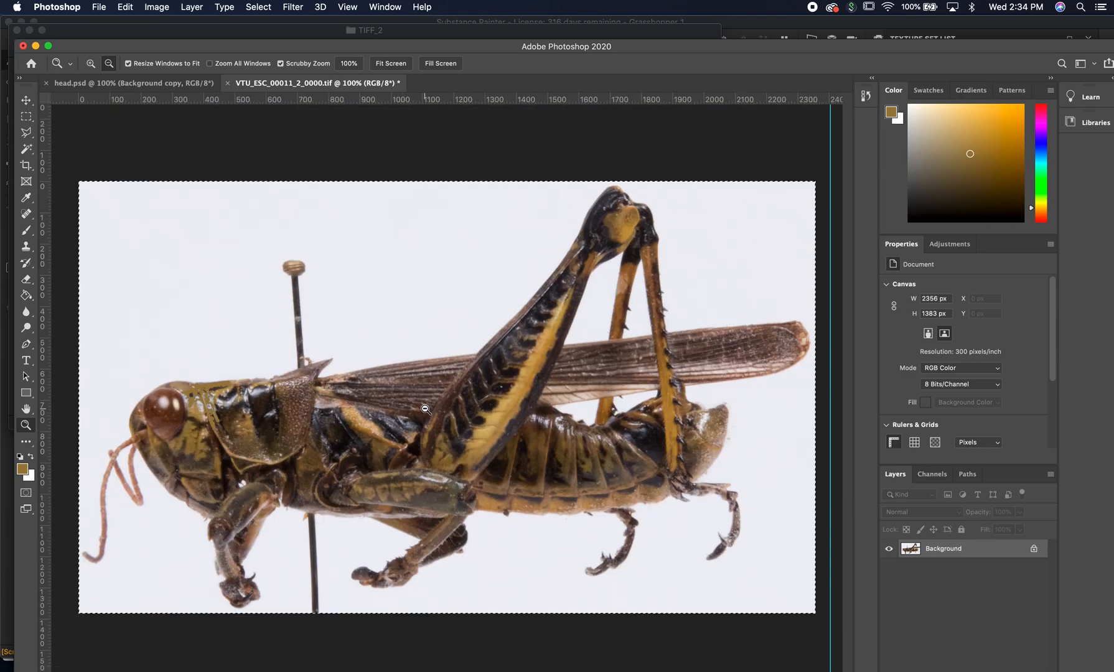
{"action": "right_click", "coordinate": [971, 551]}
{"action": "left_click", "coordinate": [980, 549]}
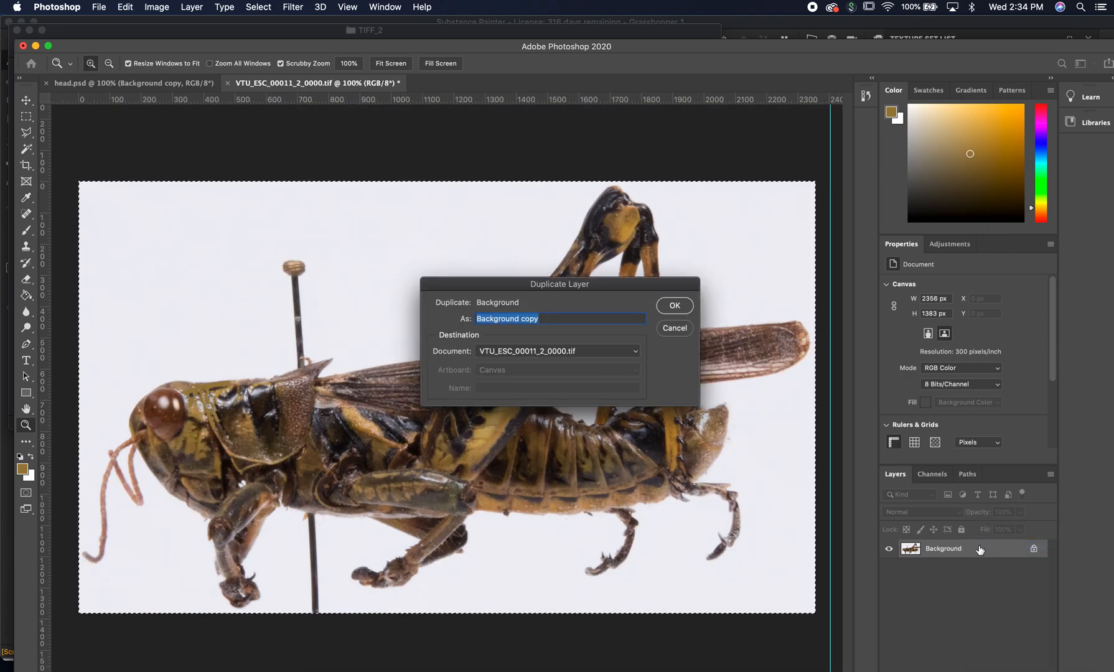
{"action": "left_click", "coordinate": [674, 327]}
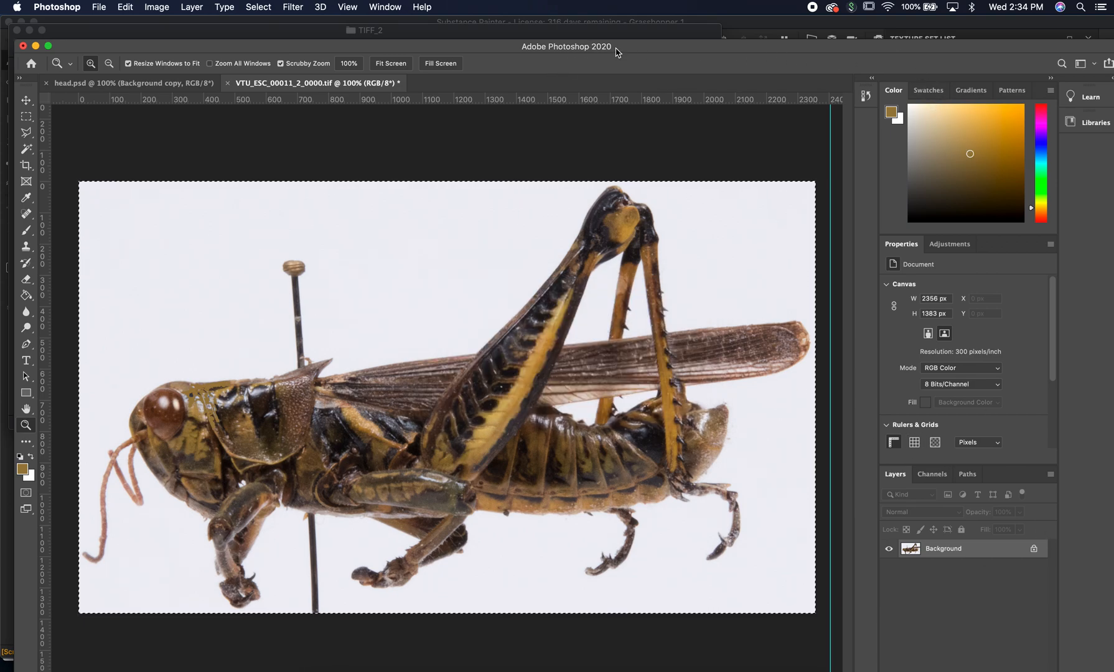
Add a new empty layer above the Background layer
{"action": "left_click_drag", "start_coordinate": [616, 53], "coordinate": [622, 19]}
{"action": "left_click", "coordinate": [1004, 667]}
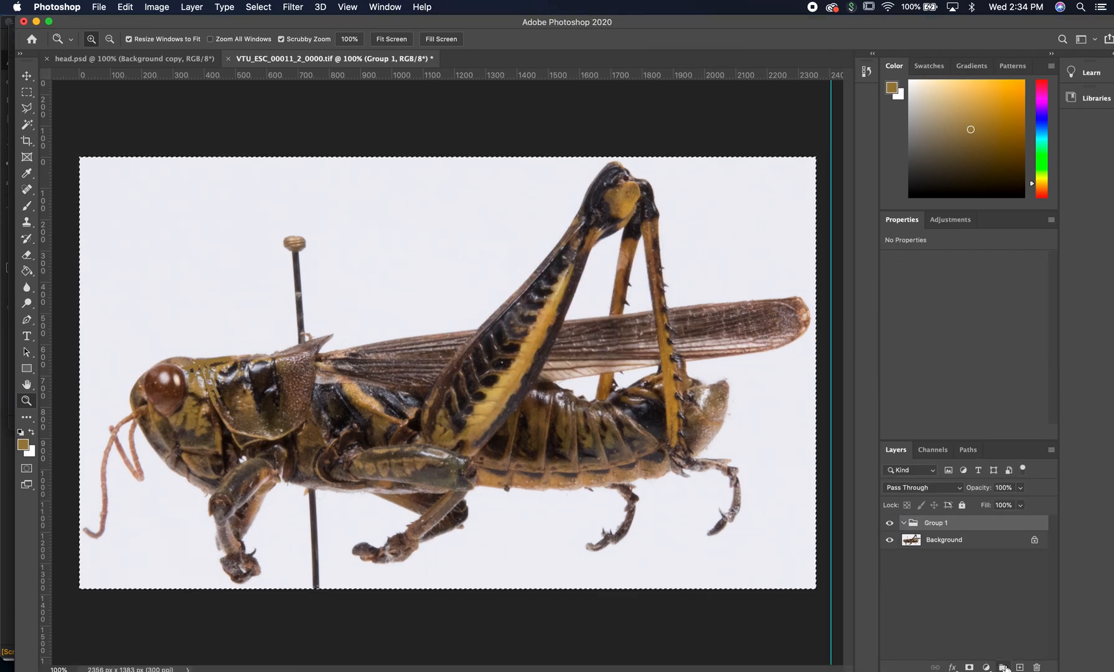
{"action": "key", "text": "cmd+z"}
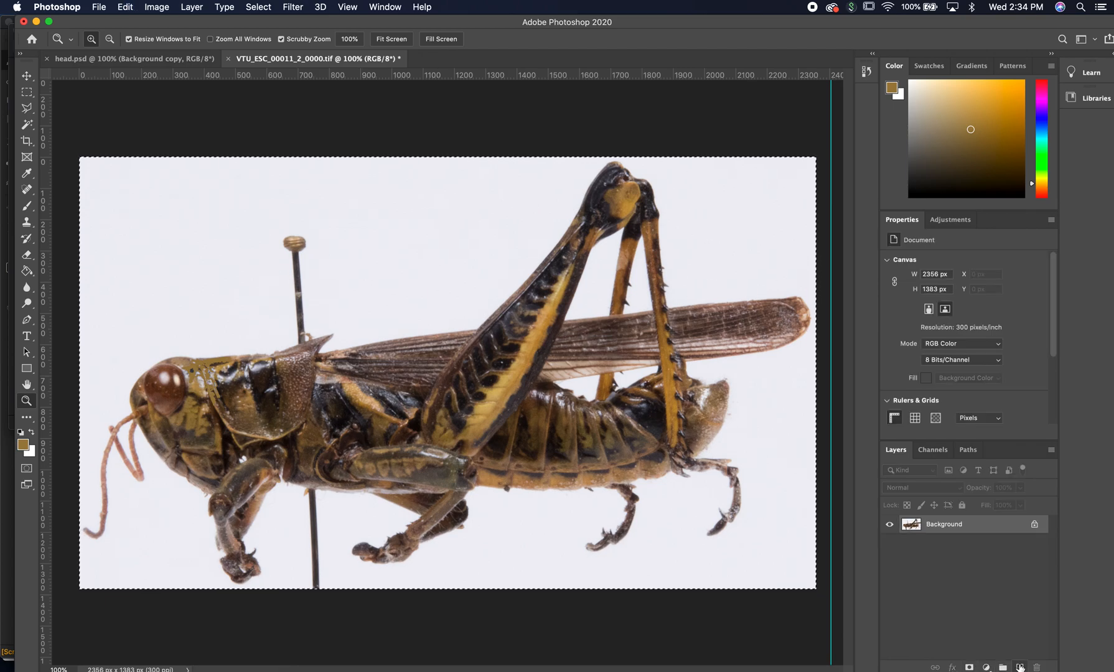
{"action": "left_click", "coordinate": [1021, 667]}
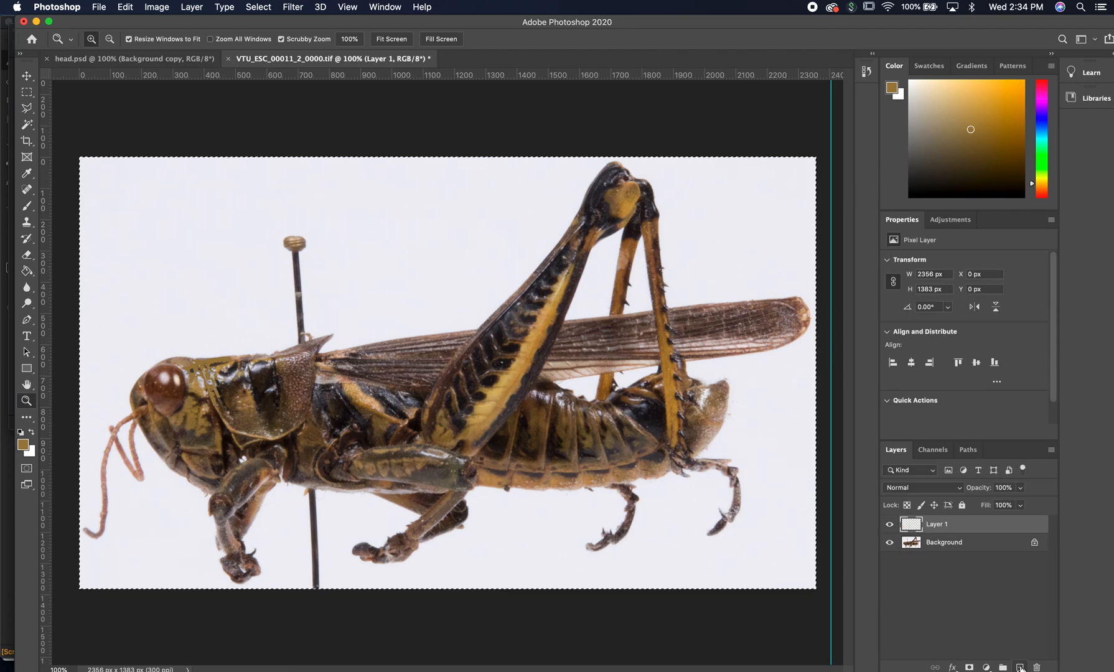
Cover the Background layer with a solid colour fill and recolour it entirely with the sampled brown using the Paint Bucket tool
{"action": "left_click", "coordinate": [966, 545]}
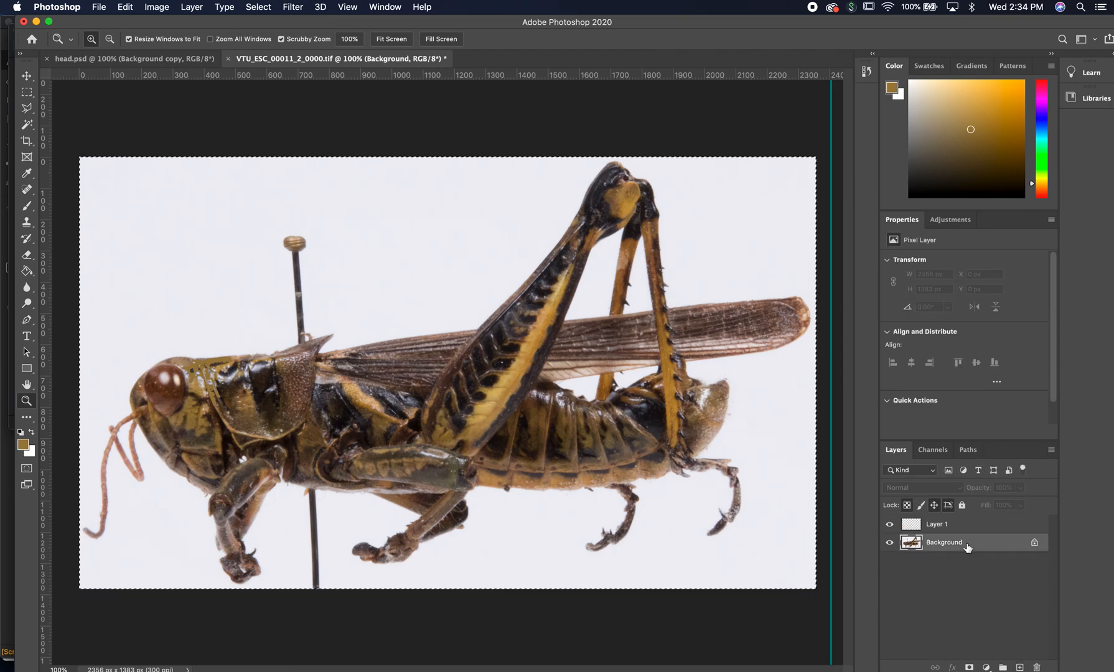
{"action": "key", "text": "shift+BackSpace"}
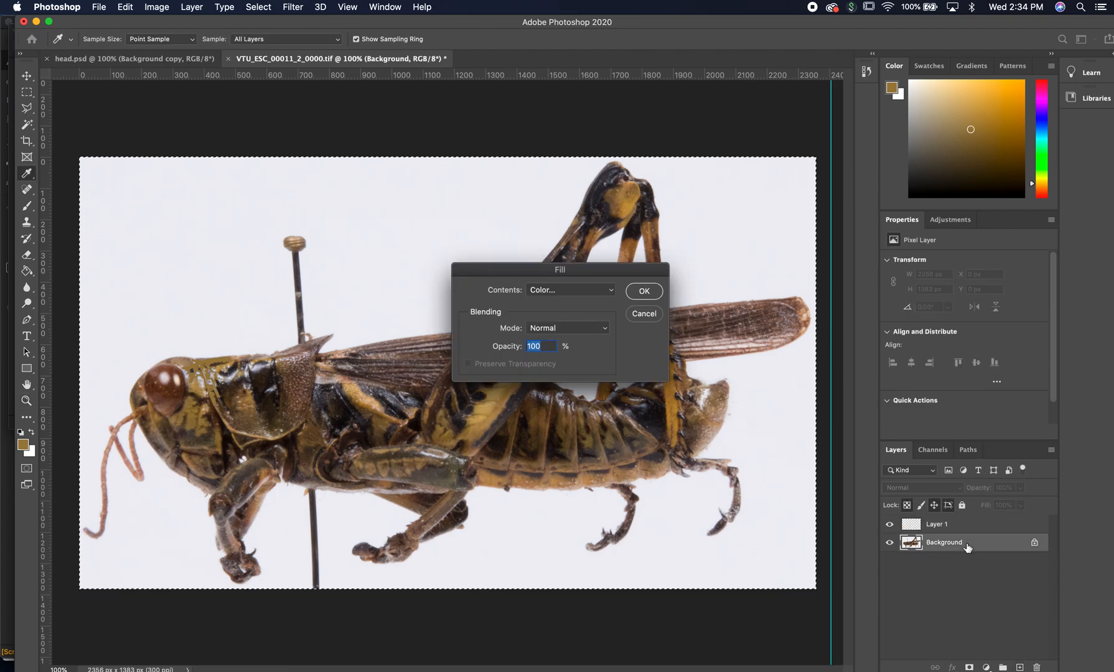
{"action": "left_click", "coordinate": [644, 292]}
{"action": "key", "text": "z"}
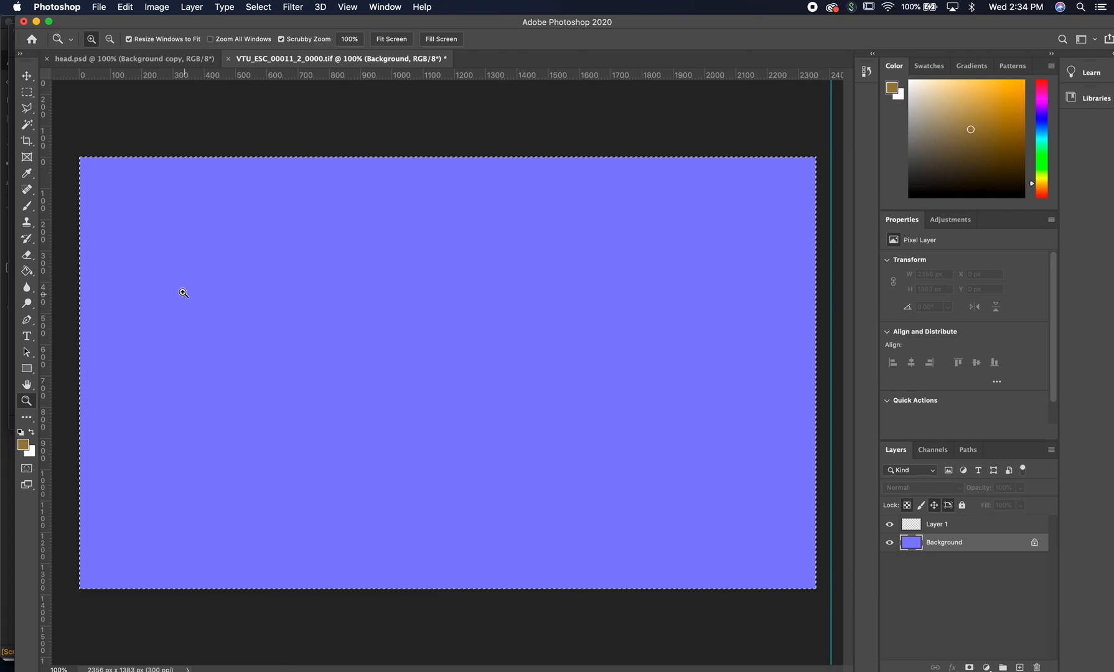
{"action": "left_click", "coordinate": [27, 271]}
{"action": "left_click", "coordinate": [245, 343]}
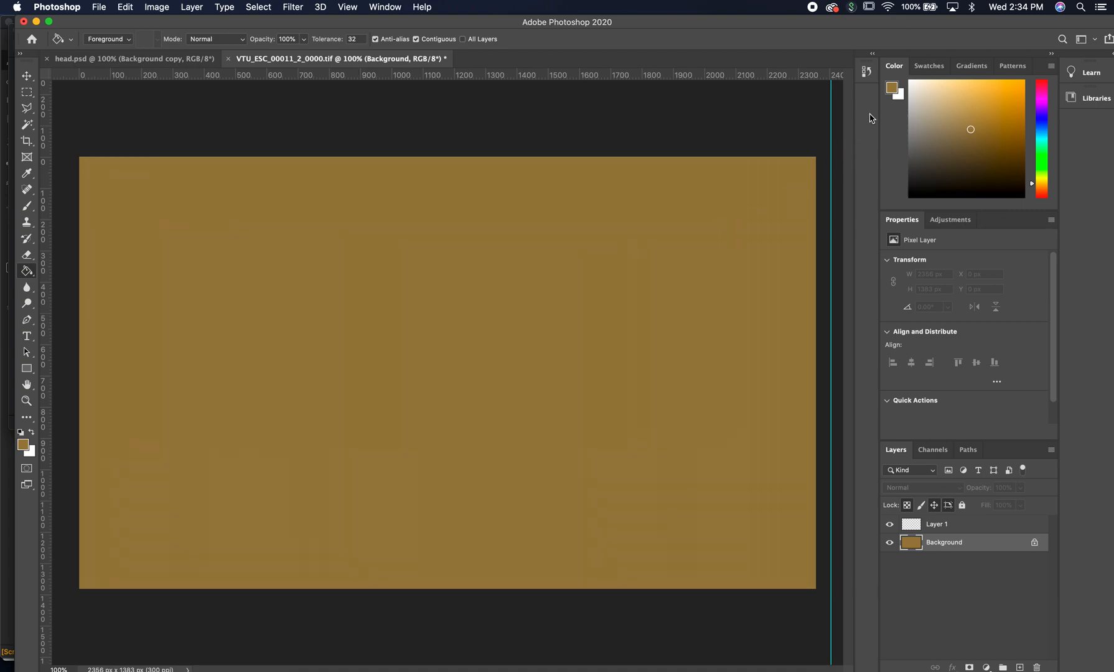
Check the foreground colour's values in the Color Picker without changing the colour
{"action": "left_click", "coordinate": [892, 90]}
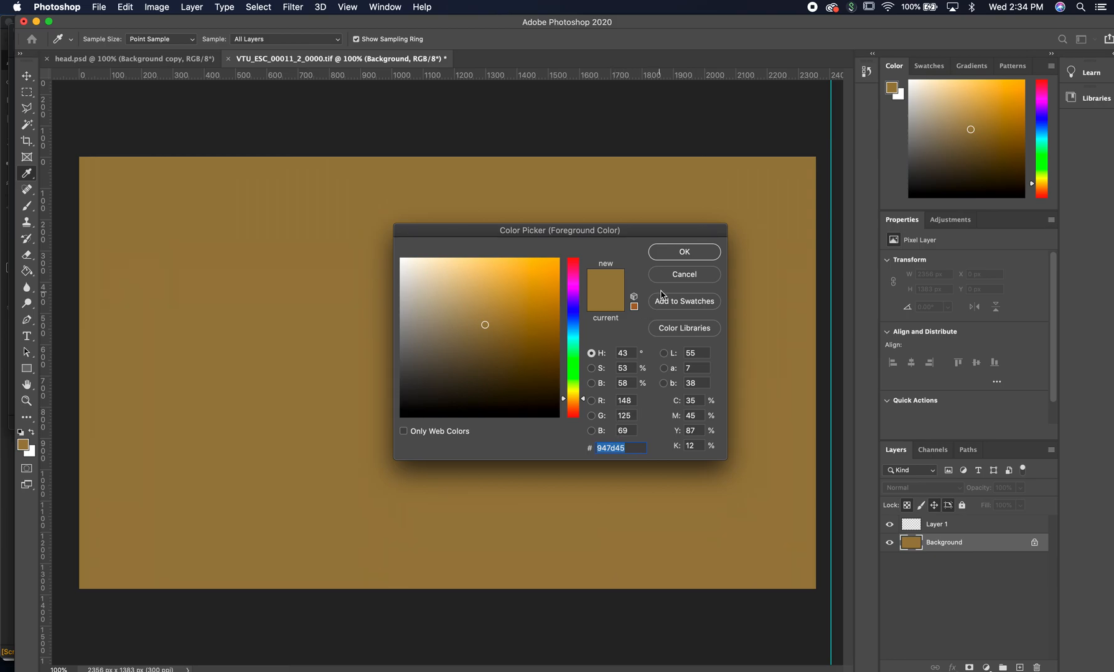
{"action": "left_click", "coordinate": [696, 279]}
{"action": "key", "text": "g"}
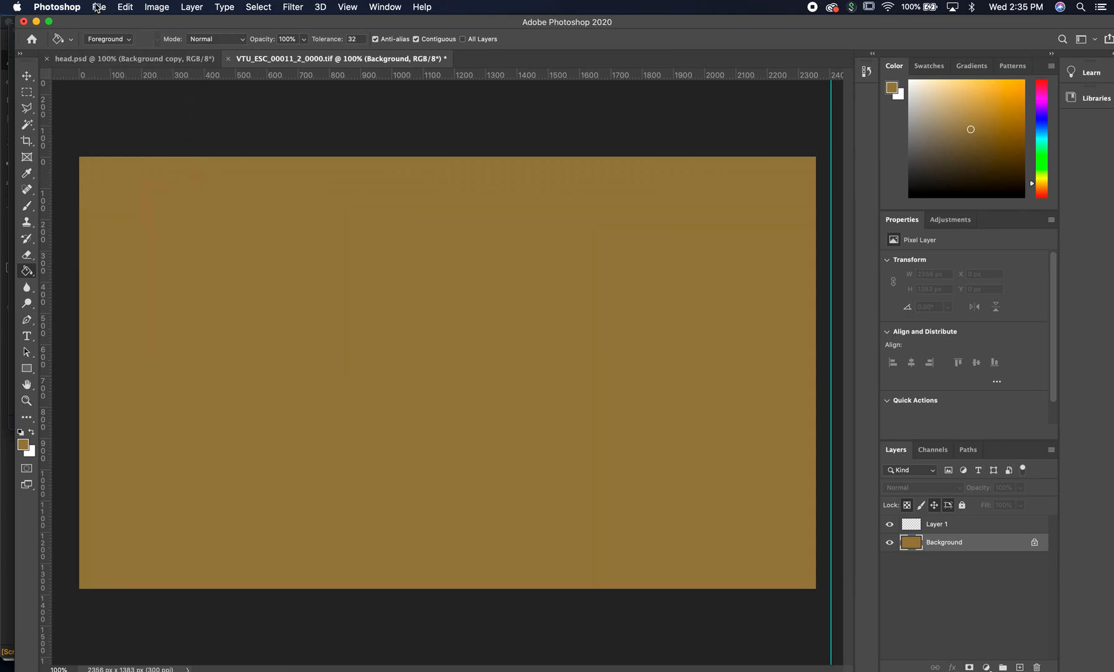
Start saving a new copy of the image and choose the decals folder inside Grasshopper as the destination
{"action": "left_click", "coordinate": [97, 8]}
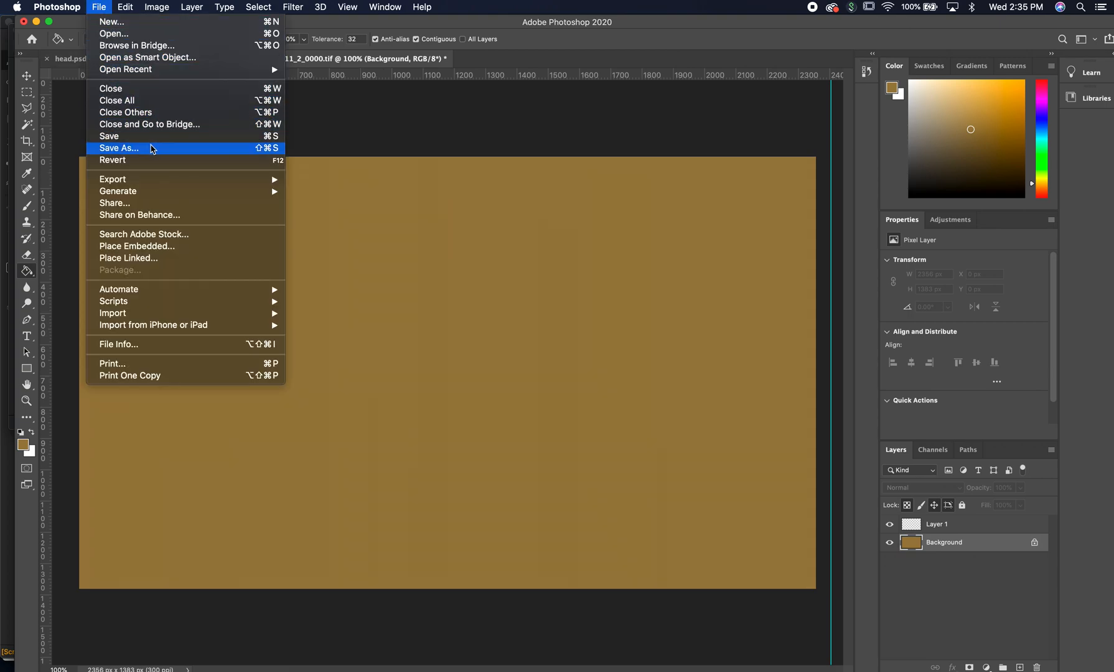
{"action": "left_click", "coordinate": [153, 149]}
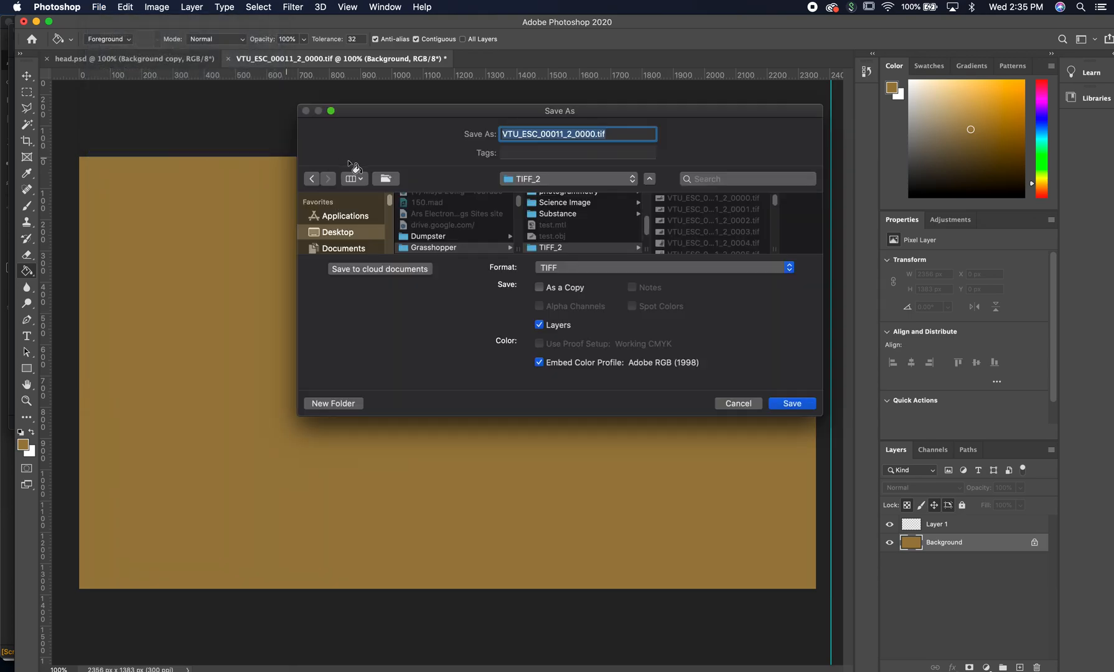
{"action": "scroll", "coordinate": [574, 230], "scroll_direction": "up", "scroll_amount": 1}
{"action": "scroll", "coordinate": [574, 230], "scroll_direction": "up", "scroll_amount": 3}
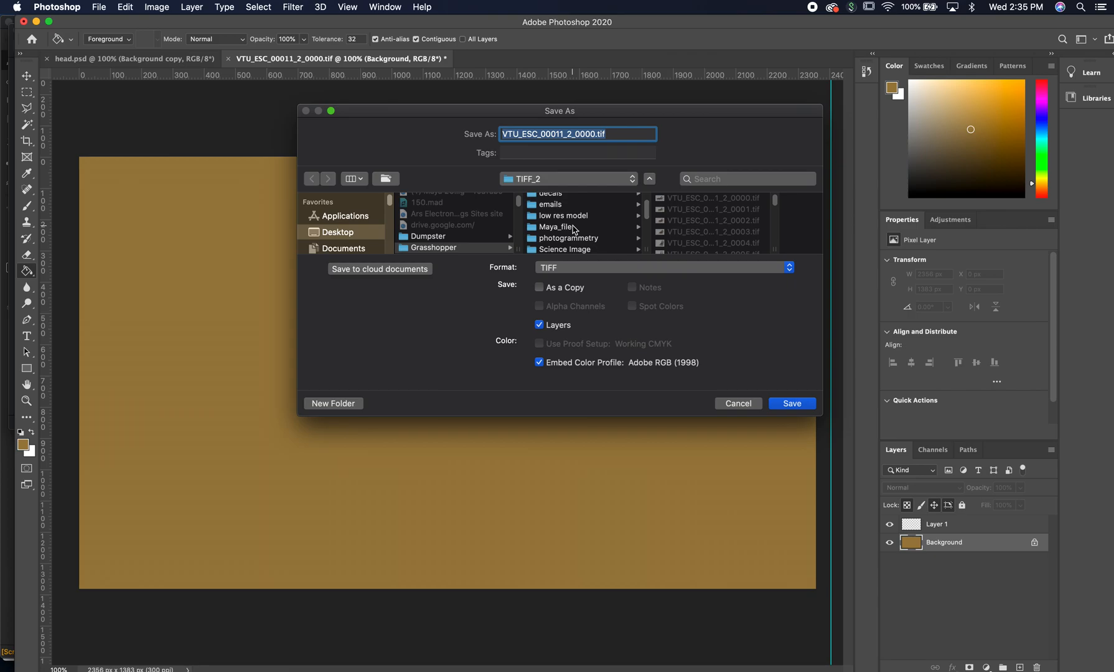
{"action": "scroll", "coordinate": [574, 231], "scroll_direction": "up", "scroll_amount": 2}
{"action": "scroll", "coordinate": [574, 229], "scroll_direction": "down", "scroll_amount": 5}
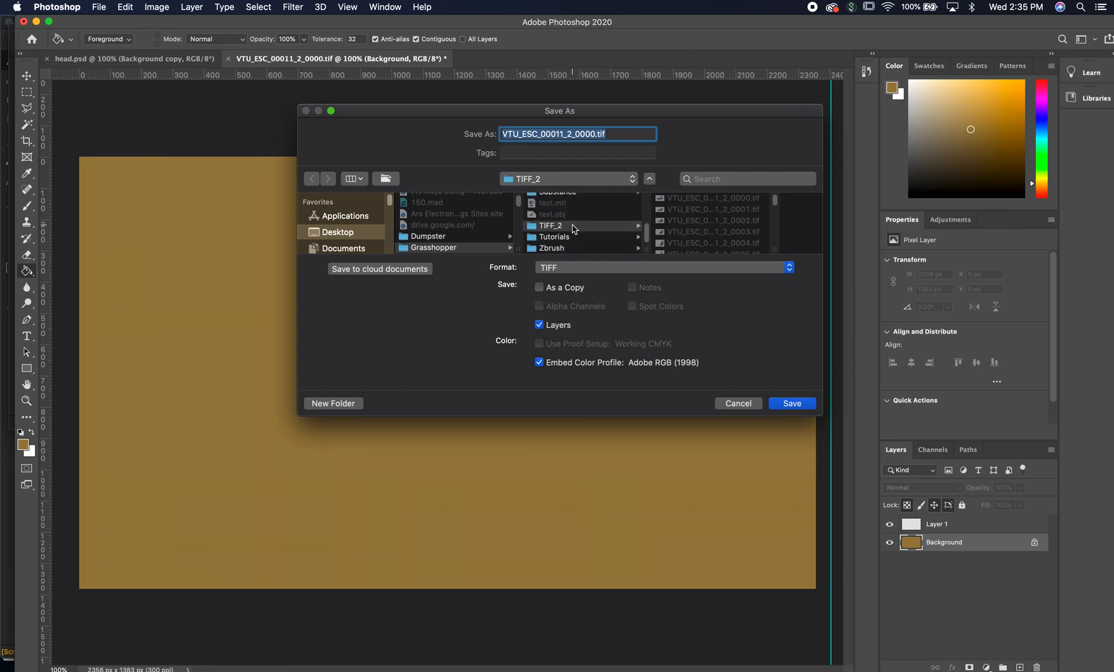
{"action": "scroll", "coordinate": [574, 229], "scroll_direction": "up", "scroll_amount": 5}
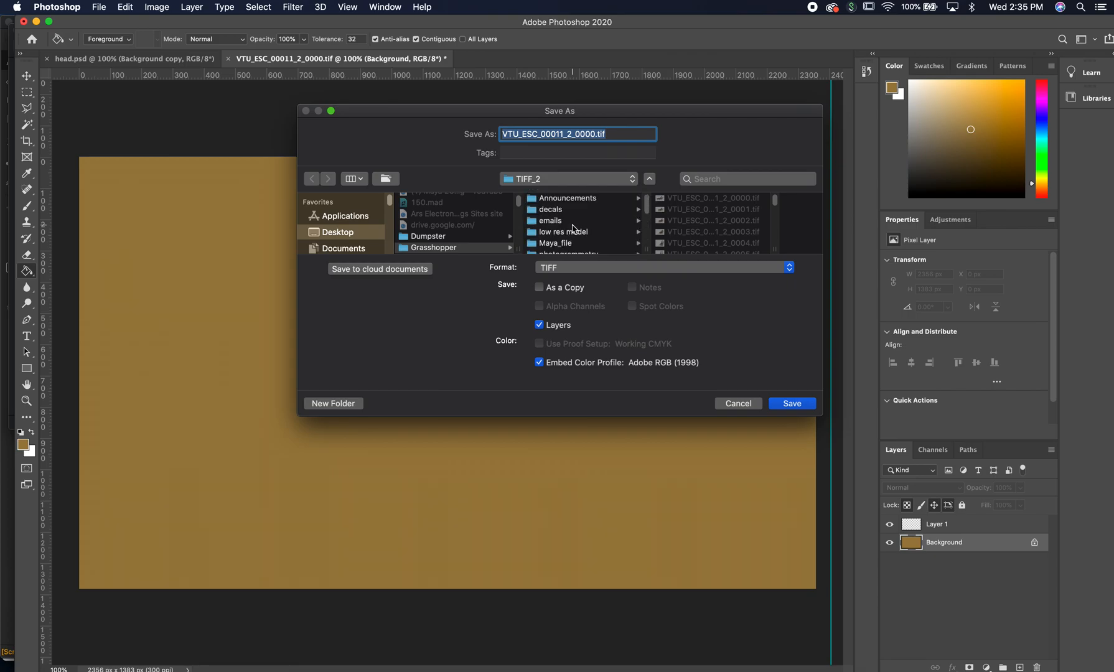
{"action": "scroll", "coordinate": [574, 229], "scroll_direction": "down", "scroll_amount": 2}
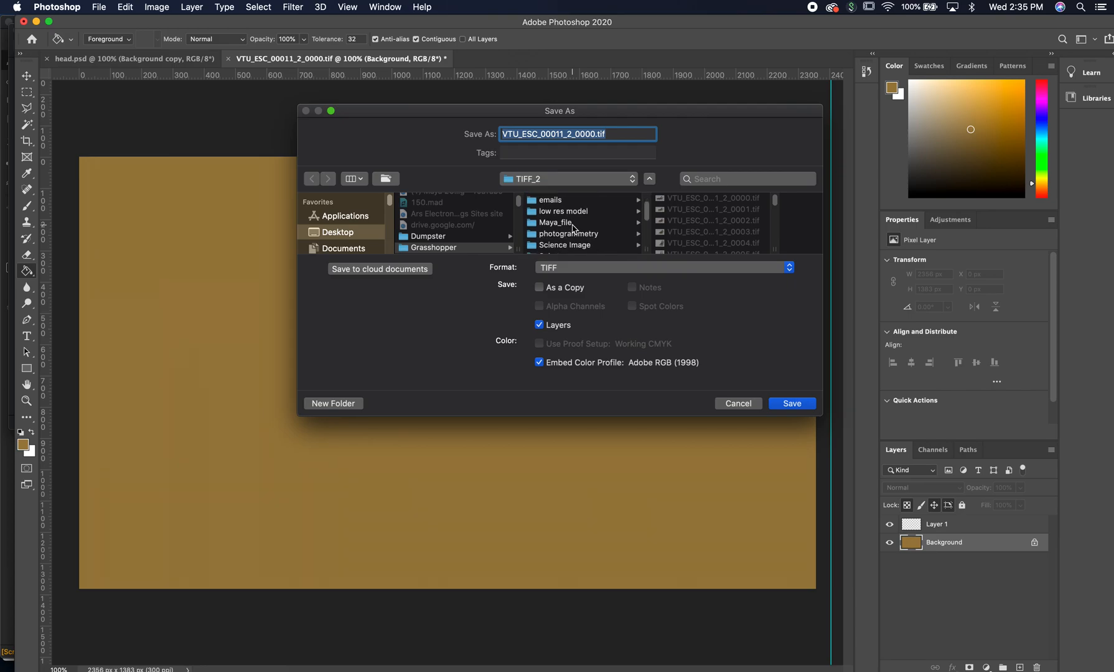
{"action": "scroll", "coordinate": [574, 230], "scroll_direction": "down", "scroll_amount": 1}
{"action": "scroll", "coordinate": [574, 229], "scroll_direction": "up", "scroll_amount": 2}
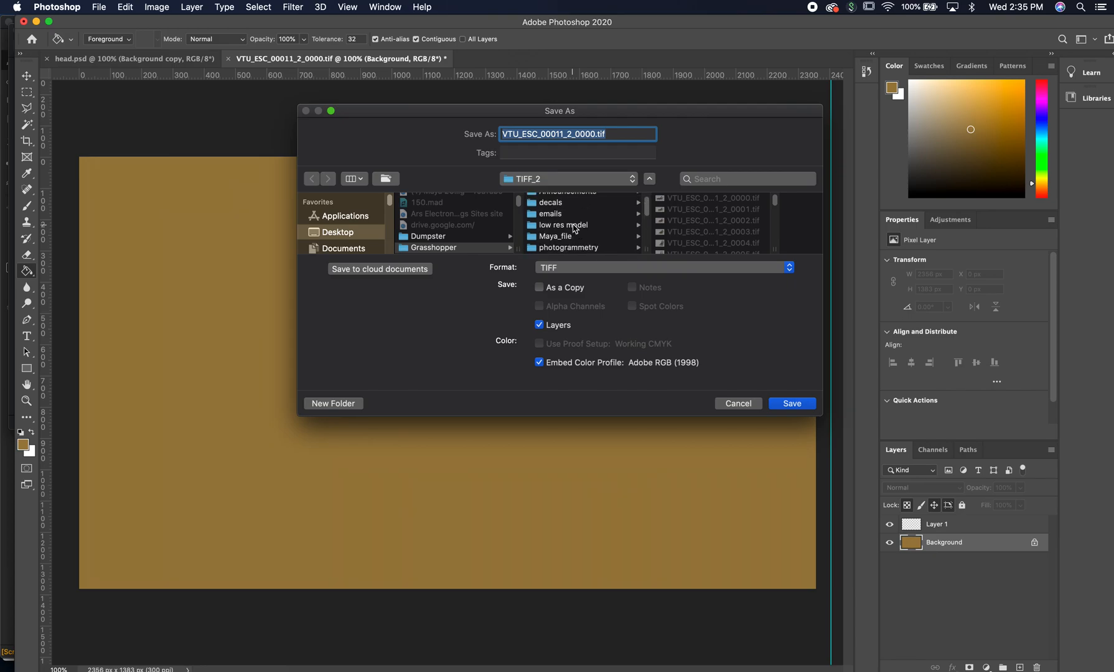
{"action": "scroll", "coordinate": [575, 226], "scroll_direction": "down", "scroll_amount": 4}
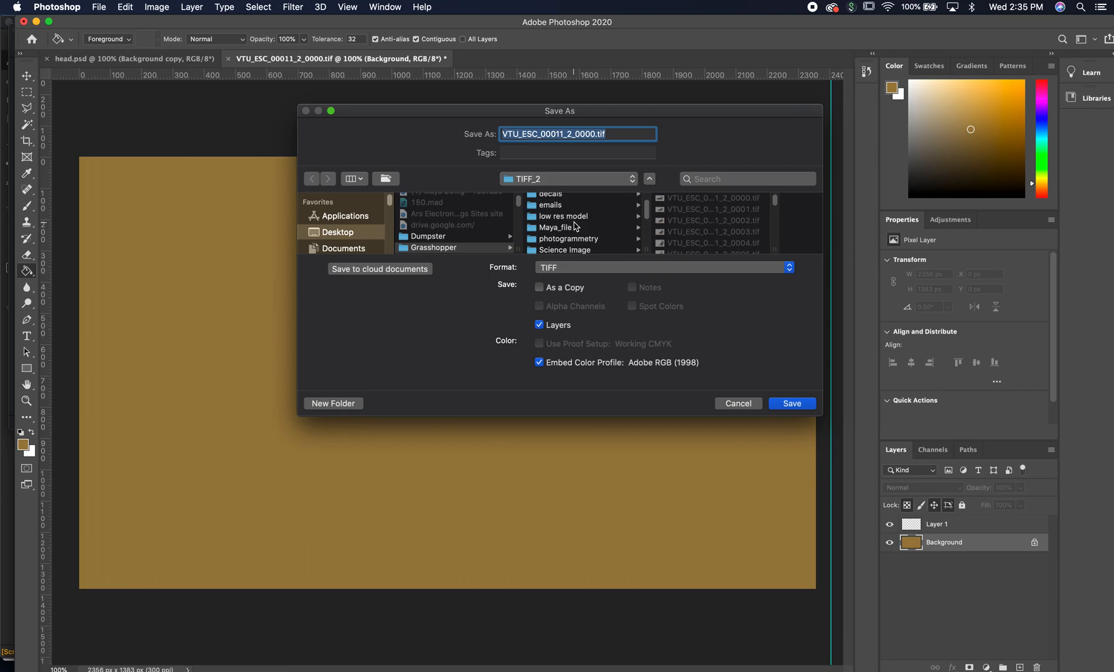
{"action": "scroll", "coordinate": [576, 232], "scroll_direction": "up", "scroll_amount": 4}
{"action": "left_click", "coordinate": [565, 211]}
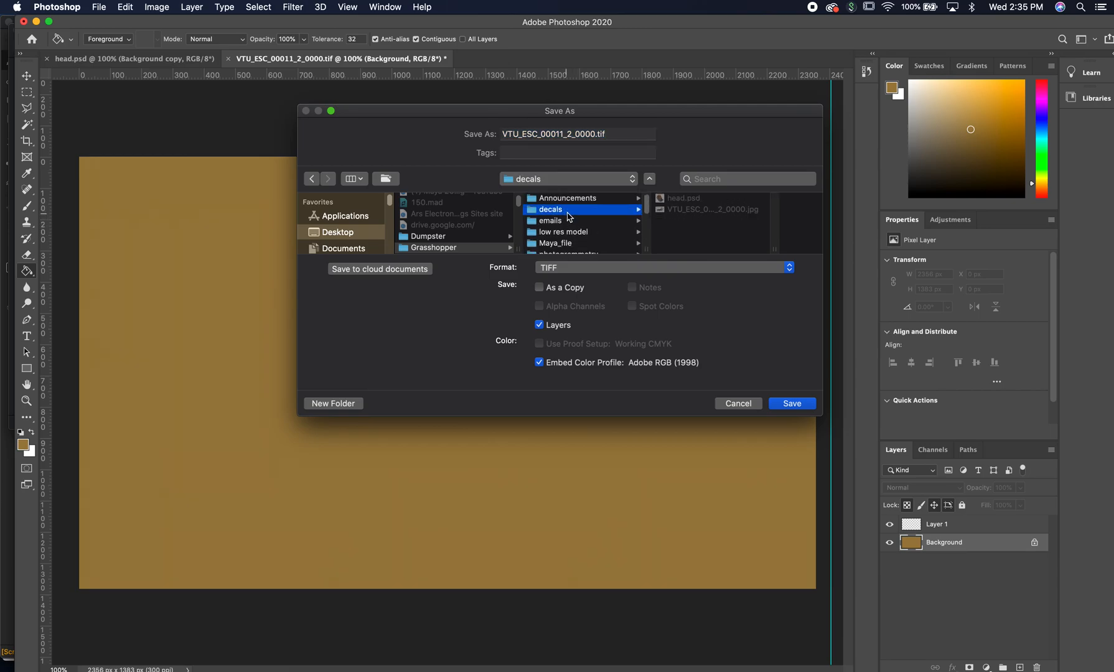
Save the image as base_color in Photoshop format with Maximize Compatibility enabled
{"action": "triple_click", "coordinate": [549, 133]}
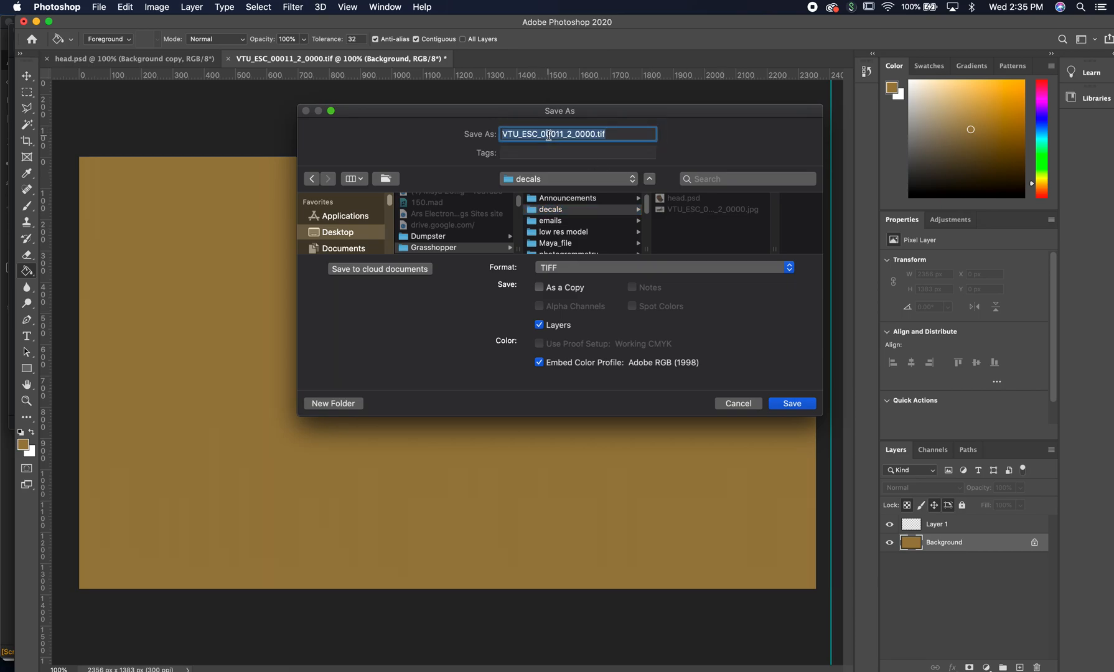
{"action": "type", "text": "base_color"}
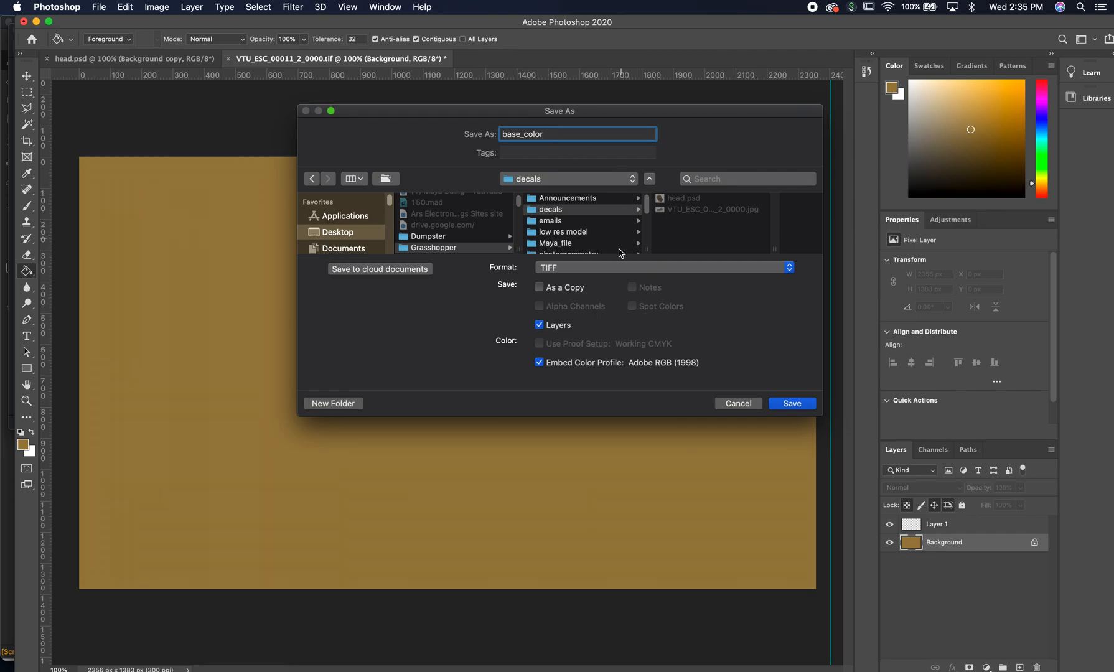
{"action": "left_click", "coordinate": [628, 268]}
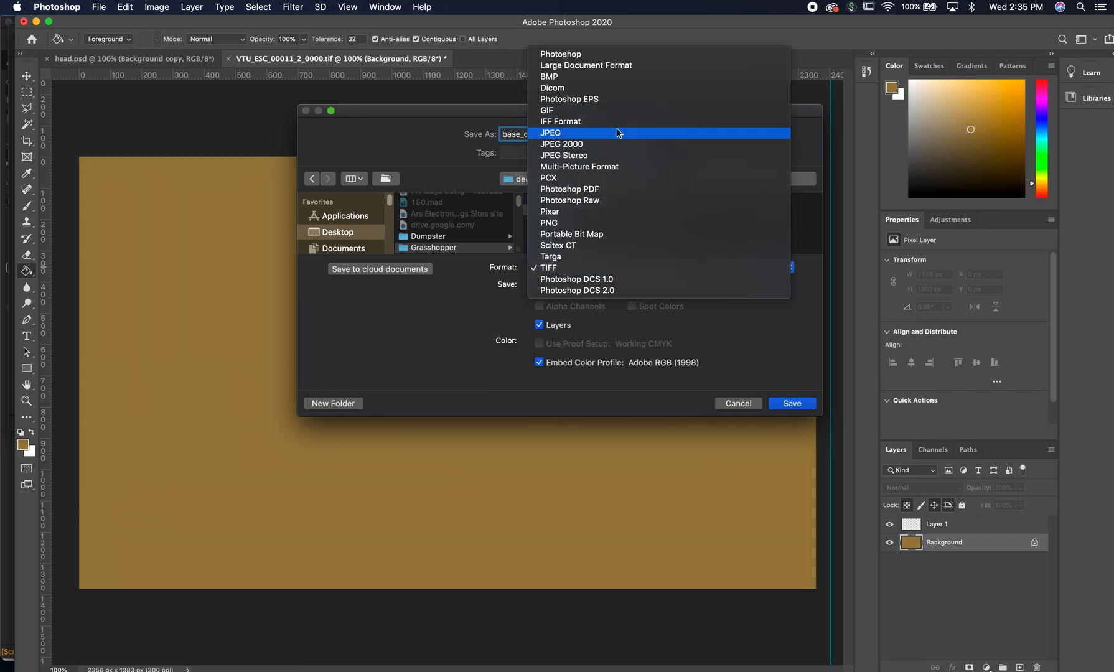
{"action": "left_click", "coordinate": [617, 54]}
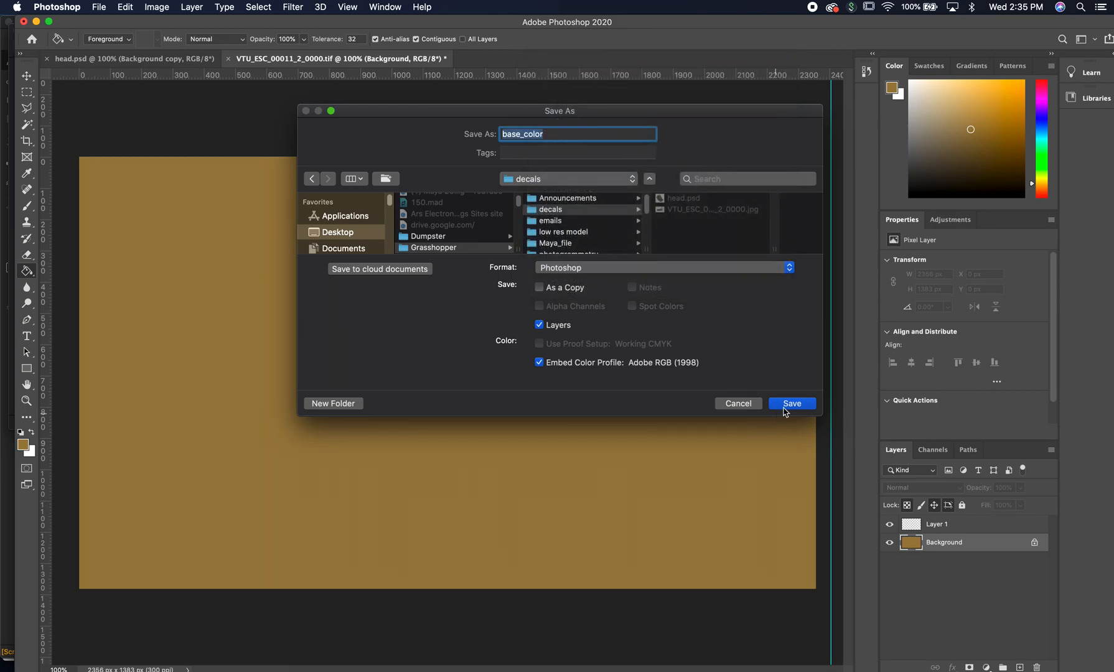
{"action": "left_click", "coordinate": [792, 404]}
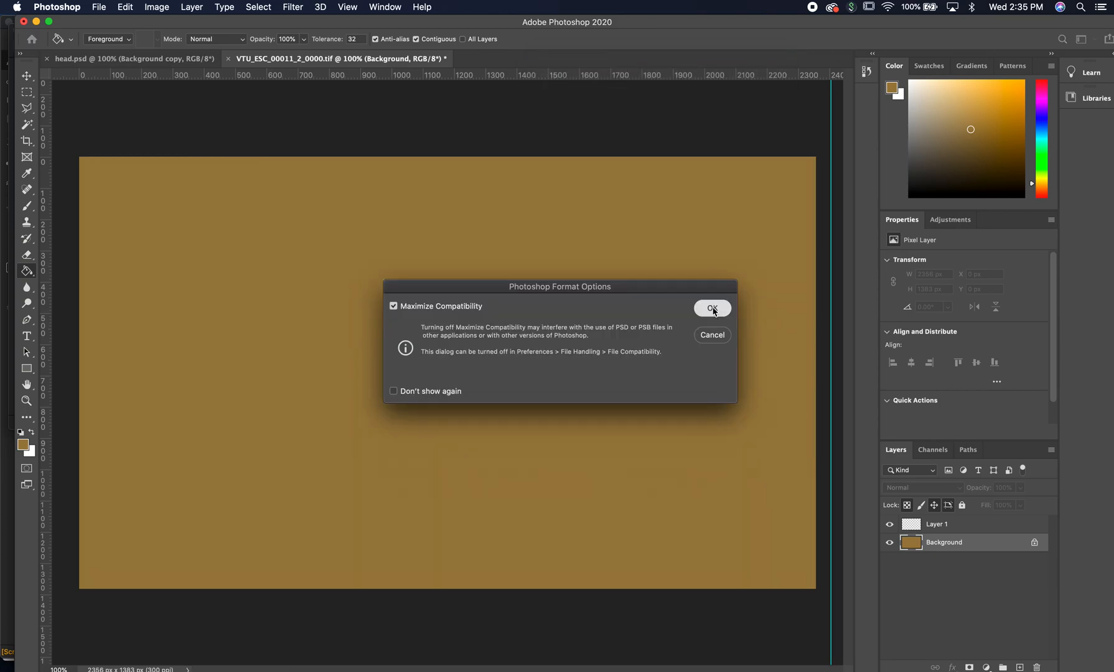
{"action": "left_click", "coordinate": [713, 308]}
Switch to Substance Painter and replace the paint layer Layer 1 with a new fill layer
{"action": "key", "text": "super+Tab"}
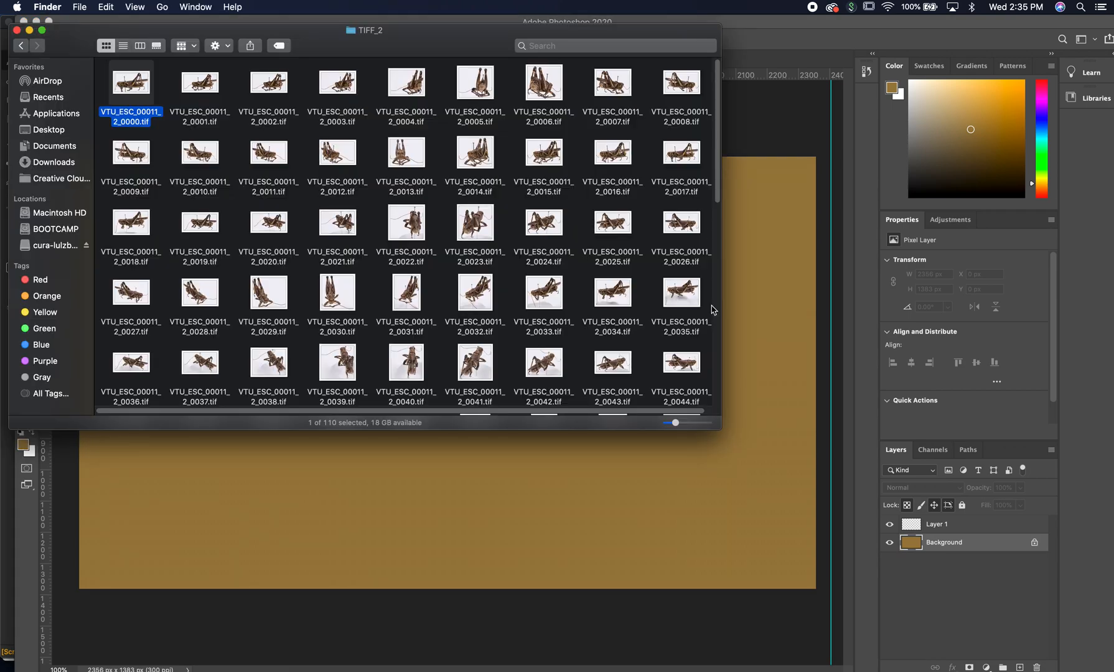
{"action": "key", "text": "super+Tab"}
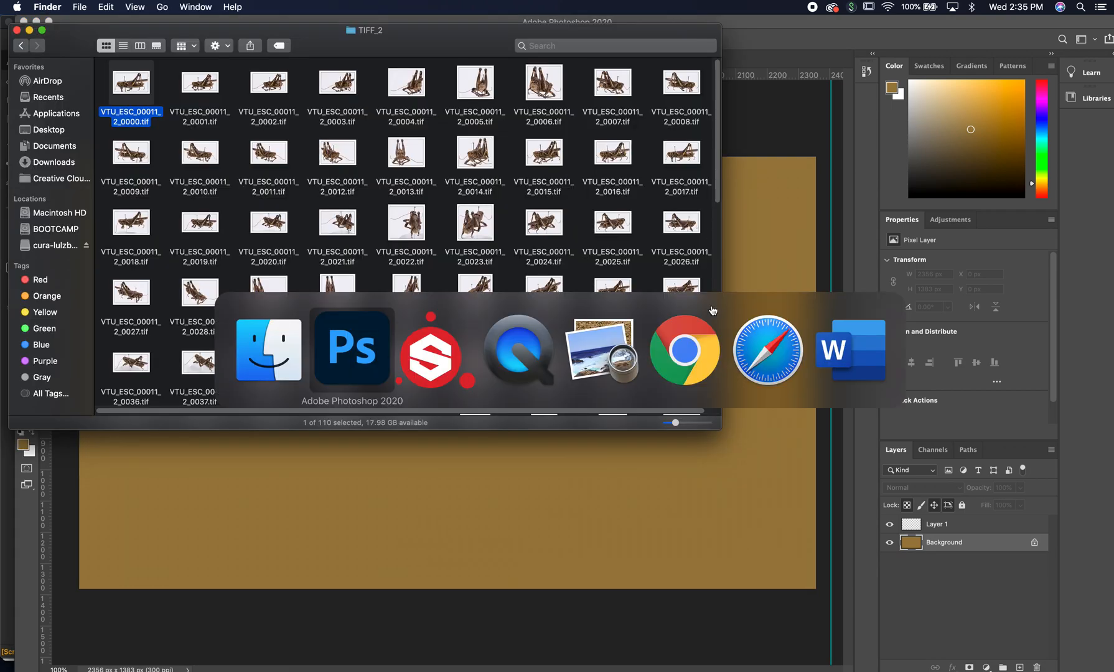
{"action": "key", "text": "super+Tab"}
{"action": "mouse_move", "coordinate": [618, 387]}
{"action": "left_mouse_down", "text": "alt"}
{"action": "mouse_move", "coordinate": [597, 159]}
{"action": "mouse_move", "coordinate": [615, 396]}
{"action": "left_mouse_up", "text": "alt"}
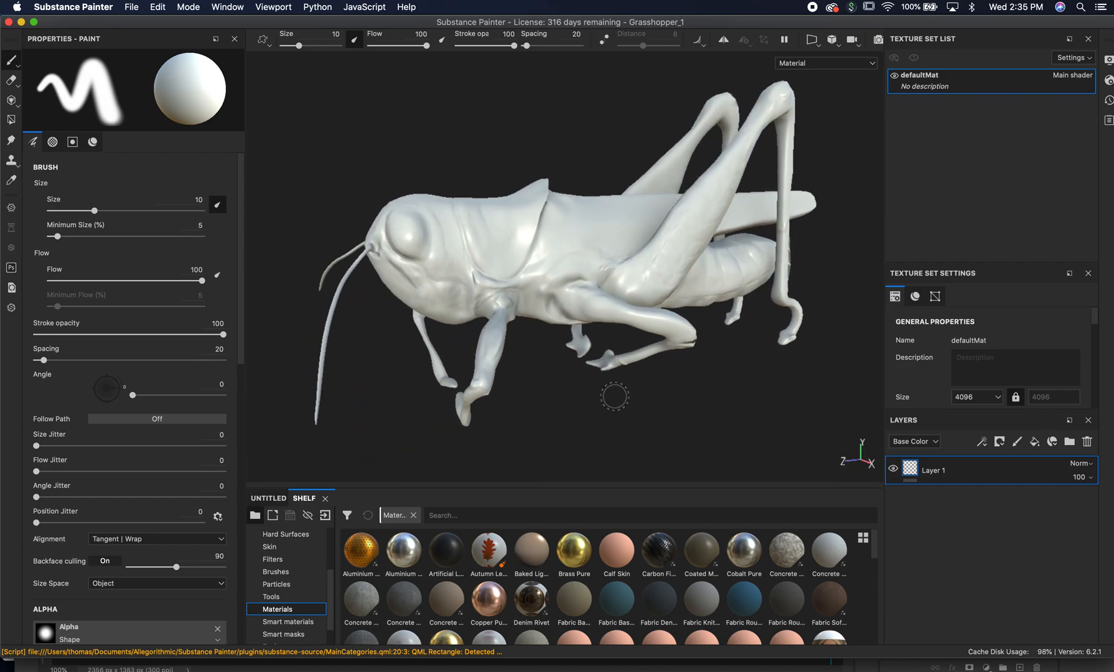
{"action": "left_click", "coordinate": [1035, 442]}
{"action": "left_click", "coordinate": [982, 508]}
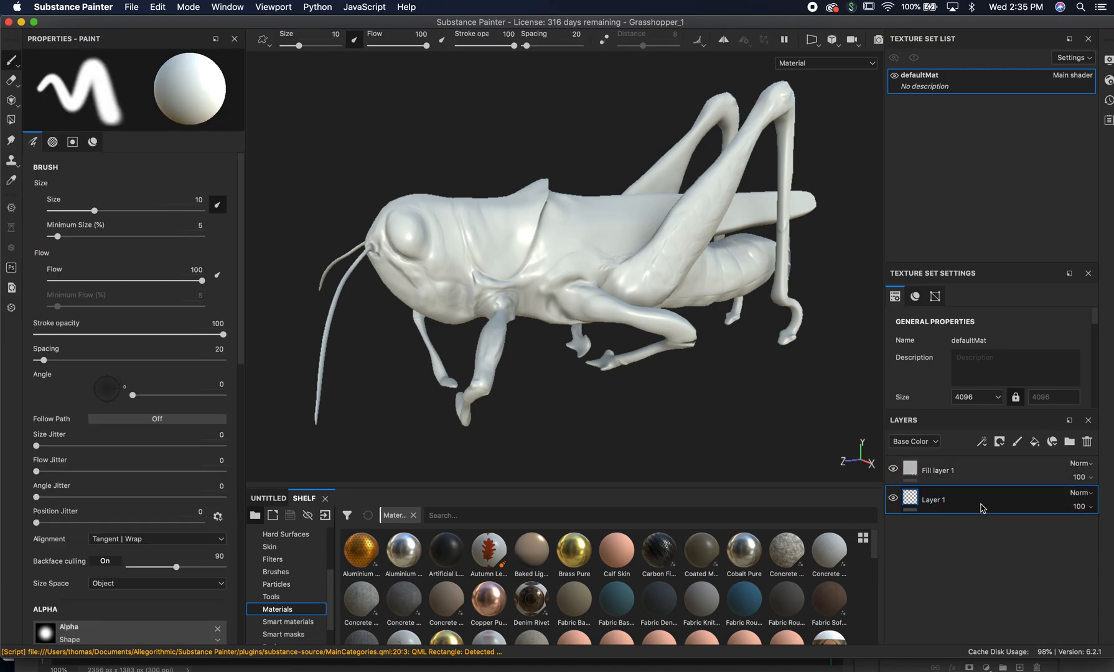
{"action": "key", "text": "Delete"}
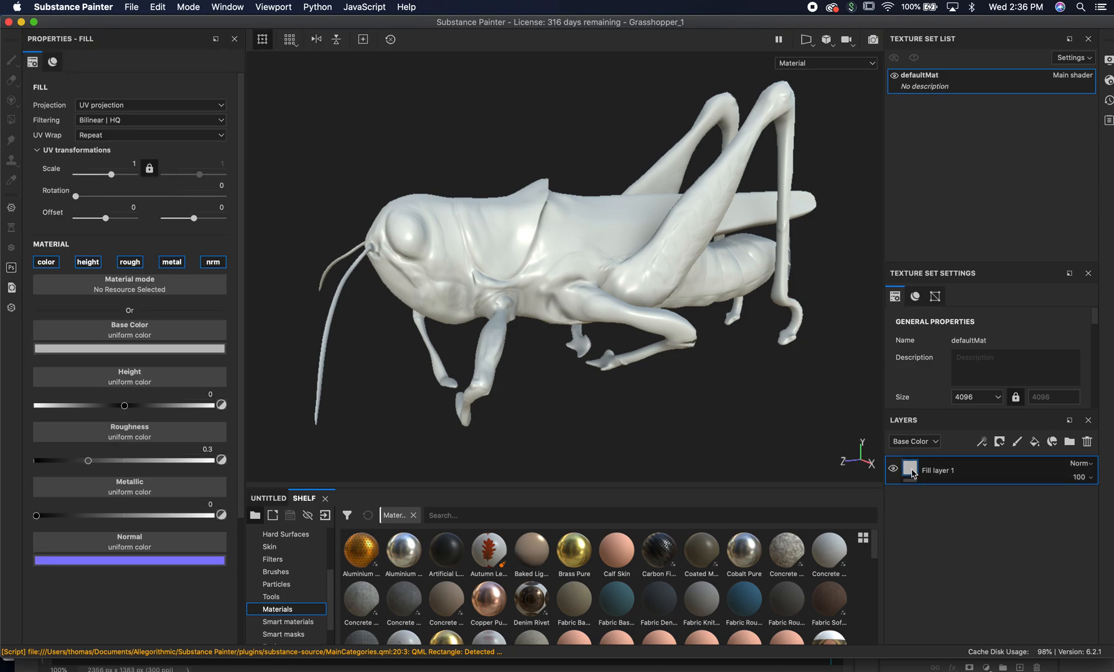
Add base_color.psd from the Grasshopper decals folder to the list of resources for import
{"action": "left_click", "coordinate": [165, 349]}
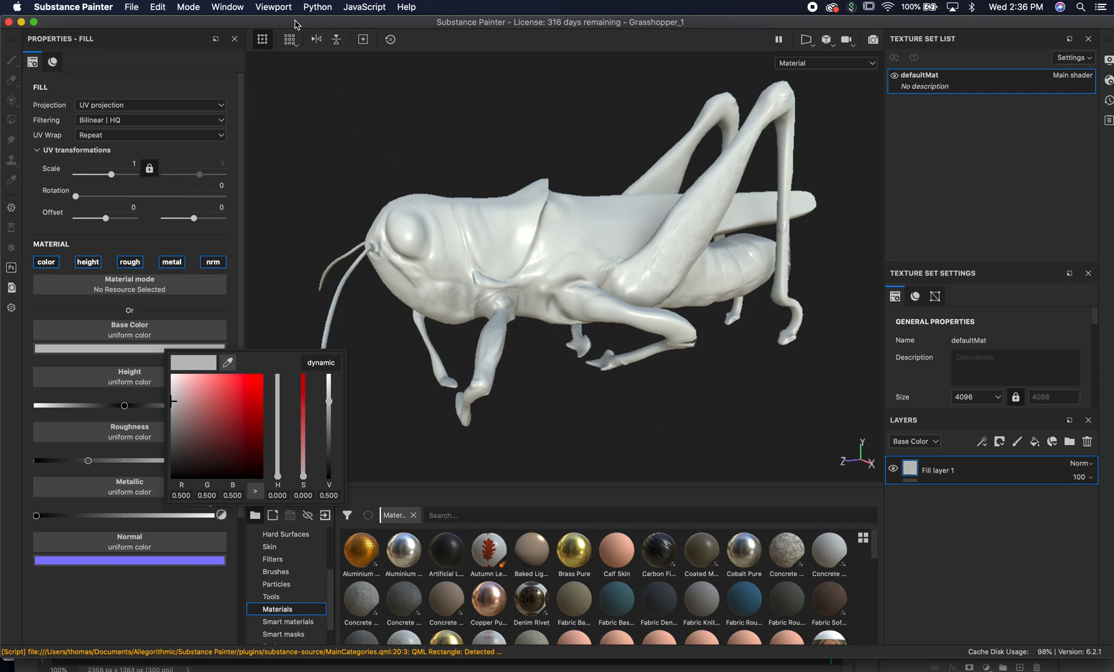
{"action": "left_click", "coordinate": [132, 7]}
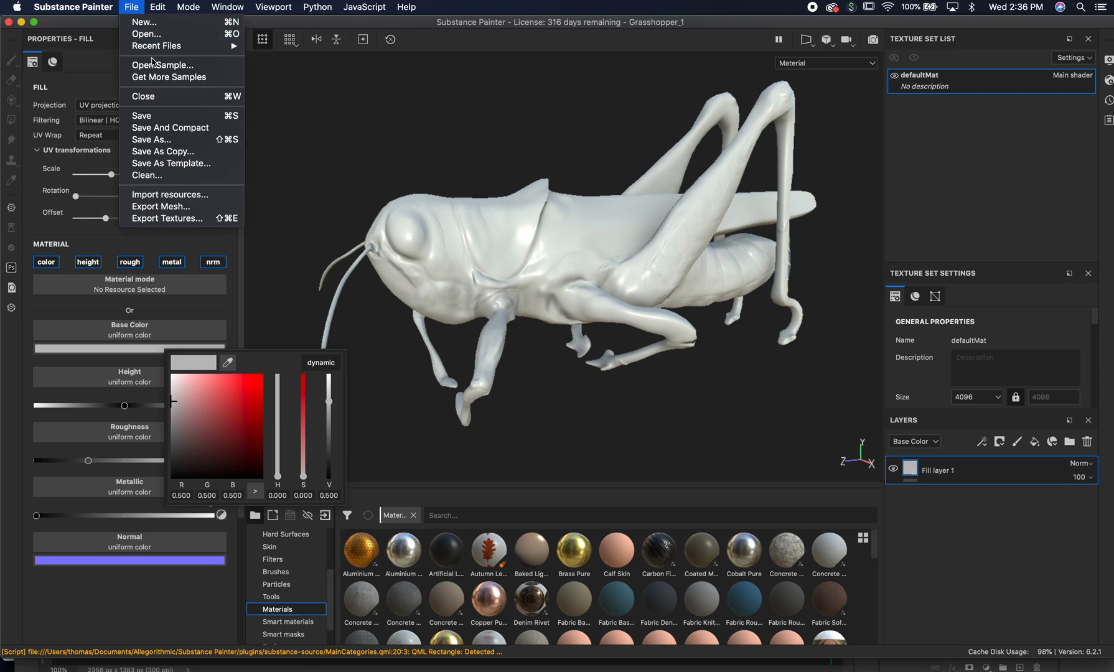
{"action": "left_click", "coordinate": [191, 196]}
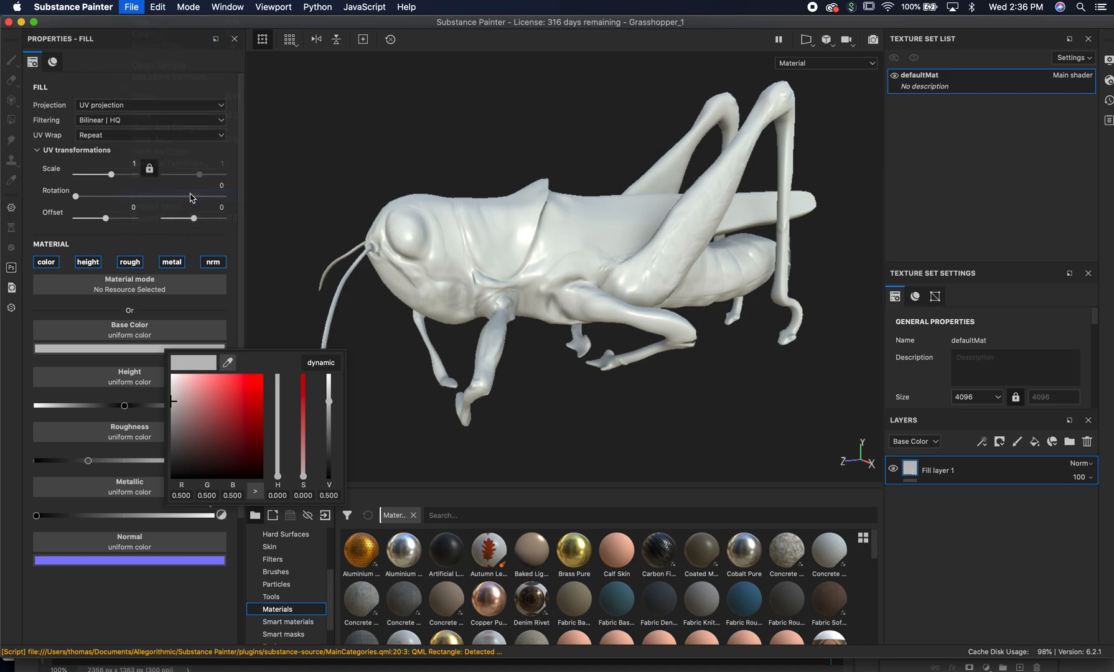
{"action": "left_click", "coordinate": [613, 166]}
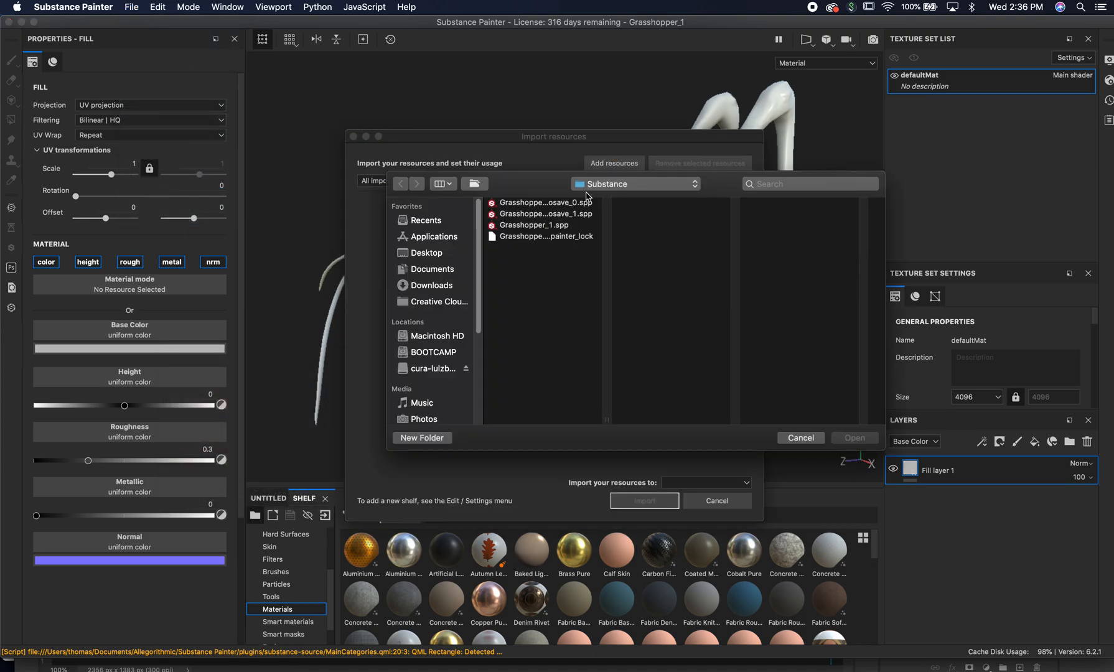
{"action": "left_click", "coordinate": [586, 185]}
{"action": "left_click", "coordinate": [612, 196]}
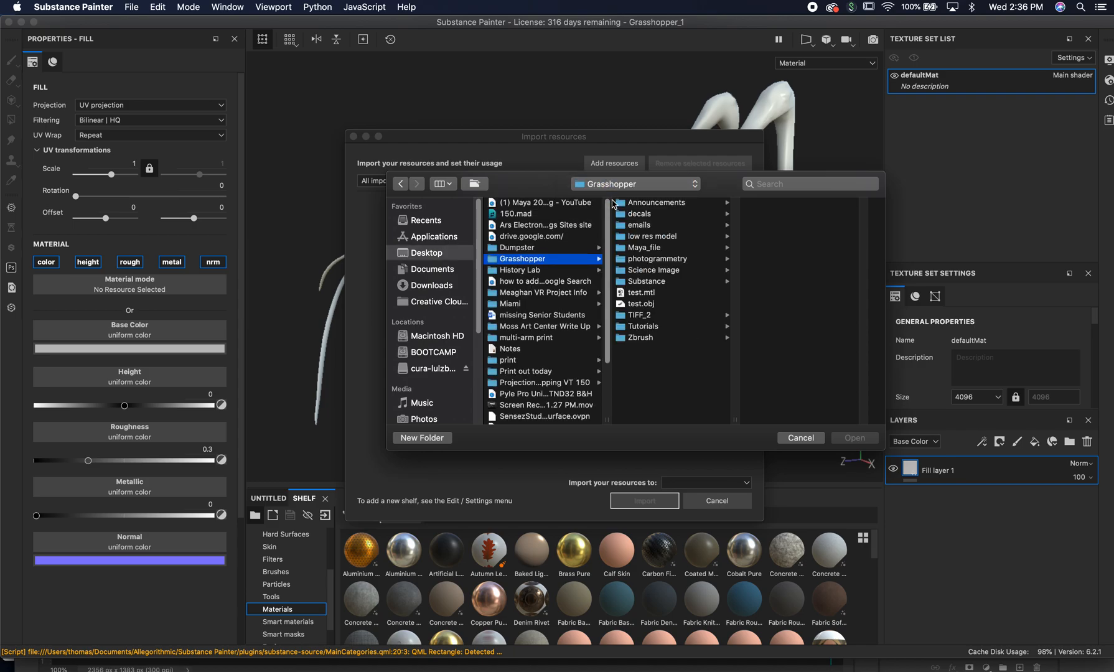
{"action": "left_click", "coordinate": [647, 214]}
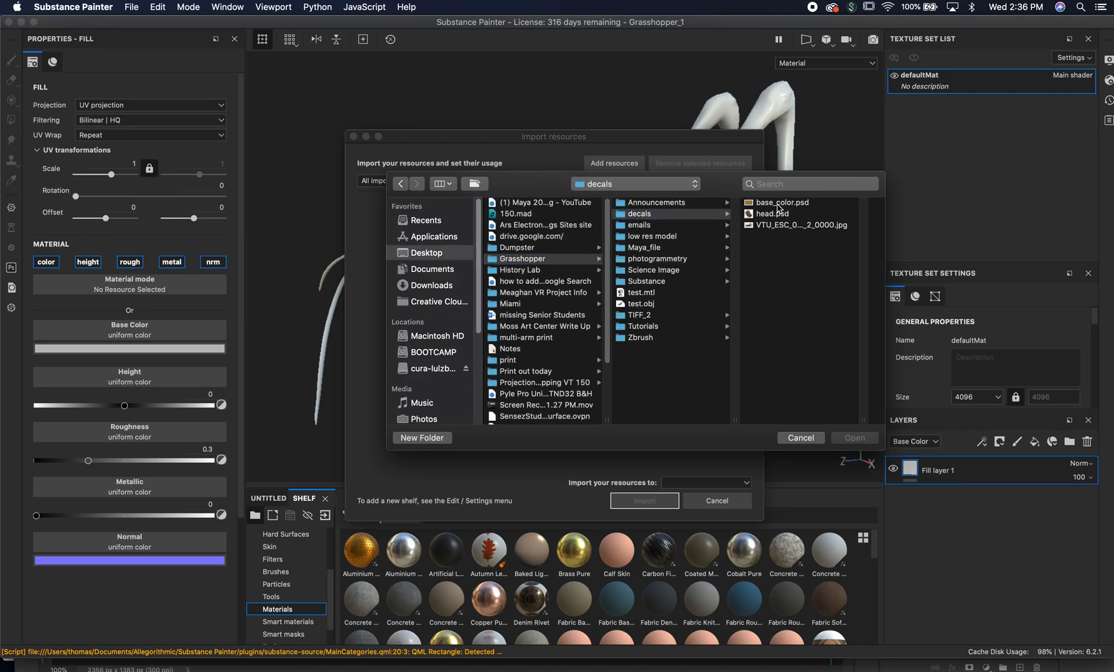
{"action": "left_click", "coordinate": [778, 206]}
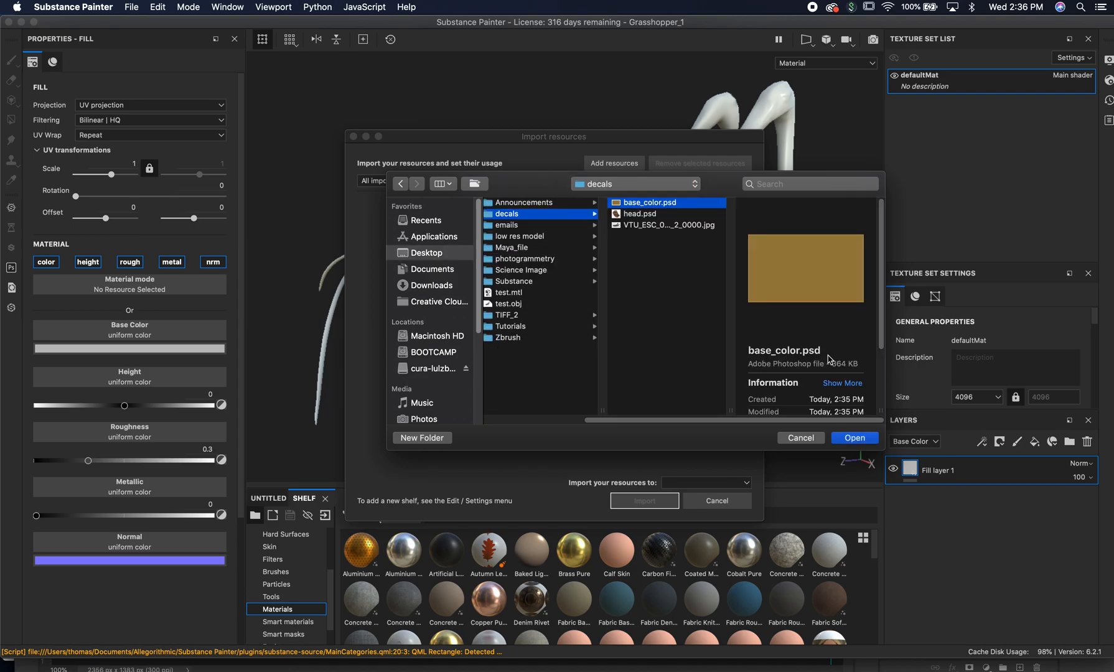
{"action": "left_click", "coordinate": [856, 439]}
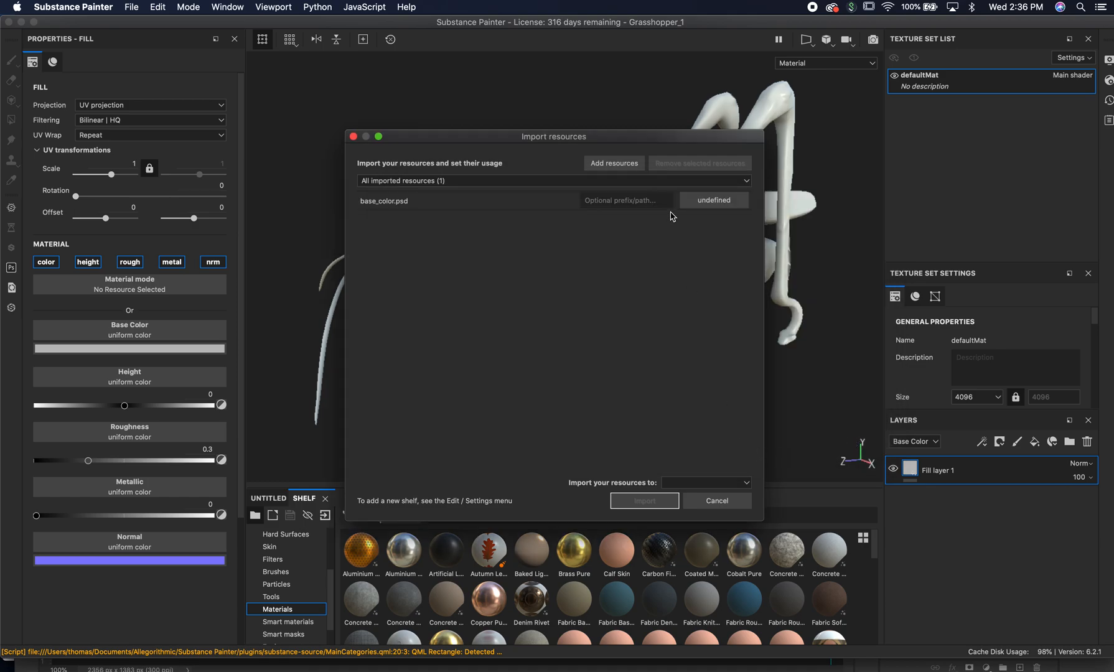
Import base_color.psd as a texture into the project 'Grasshopper_1'
{"action": "left_click", "coordinate": [713, 212]}
{"action": "left_click", "coordinate": [732, 249]}
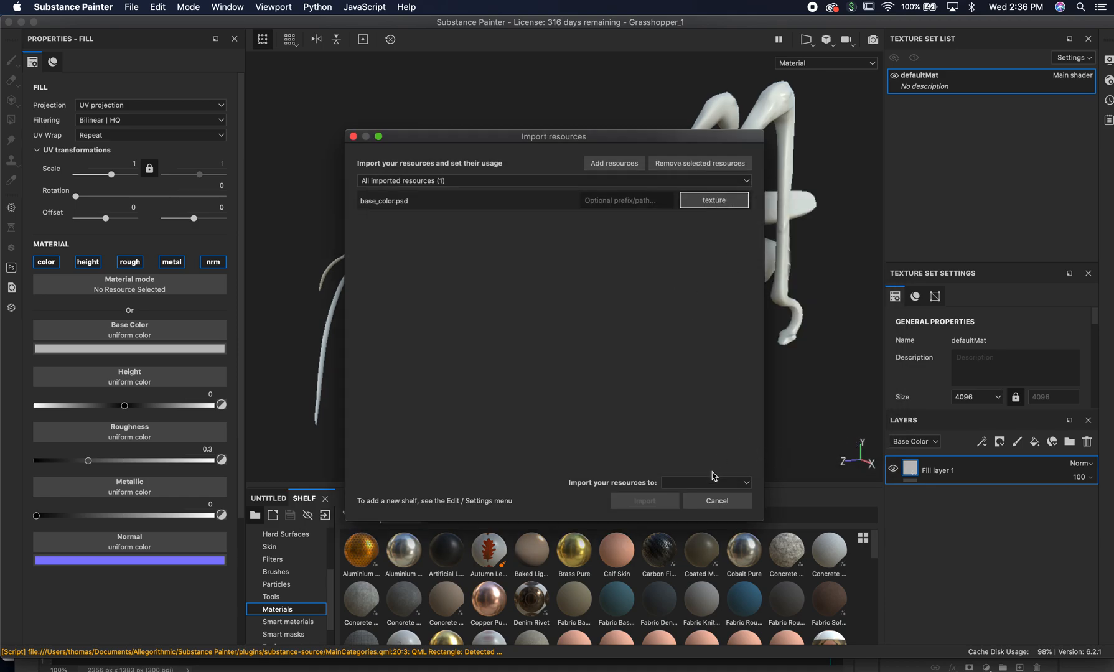
{"action": "left_click", "coordinate": [747, 483]}
{"action": "left_click", "coordinate": [735, 503]}
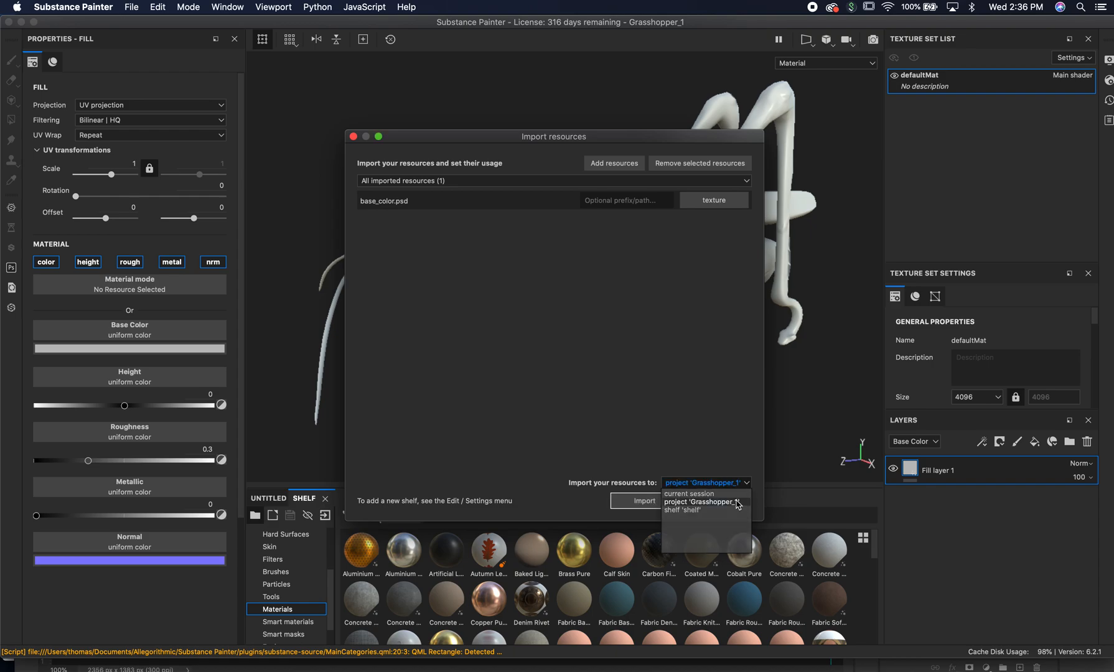
{"action": "left_click", "coordinate": [645, 502]}
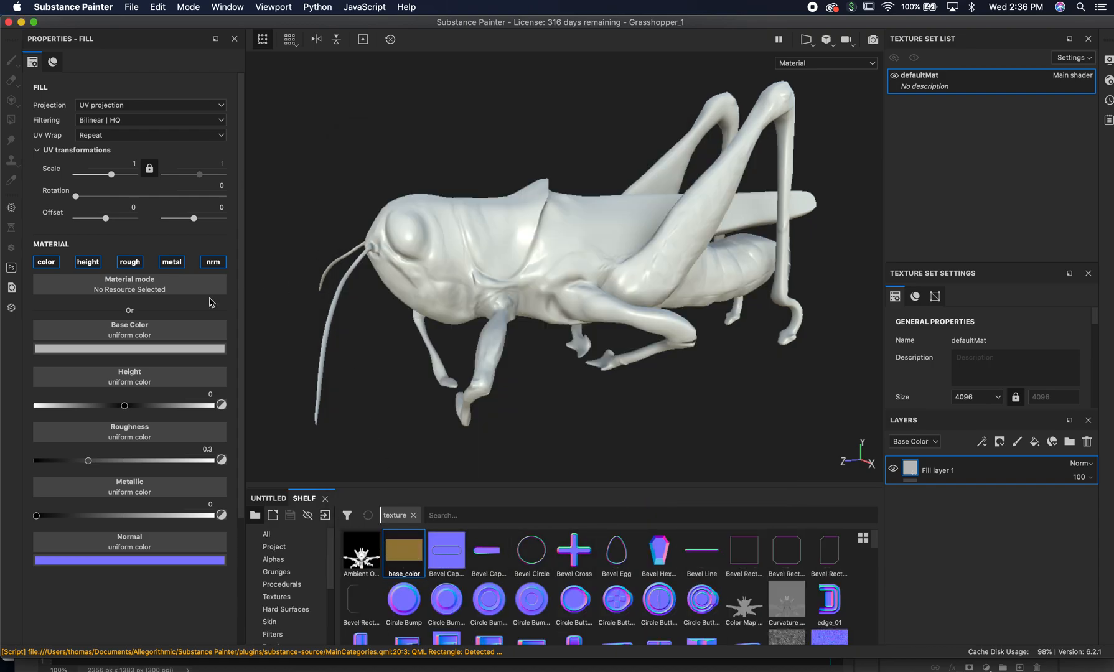
Set the fill layer's base color to the brown sampled with the eyedropper from the base_color texture thumbnail
{"action": "left_click", "coordinate": [201, 350]}
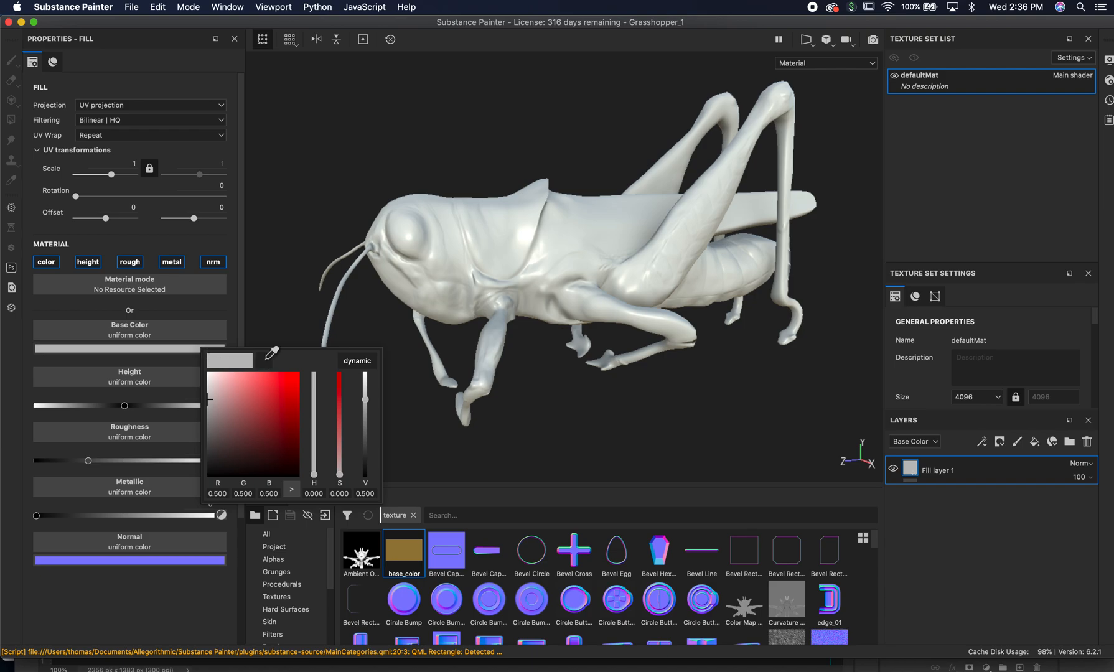
{"action": "left_click", "coordinate": [272, 353]}
{"action": "left_click_drag", "start_coordinate": [266, 362], "coordinate": [411, 547]}
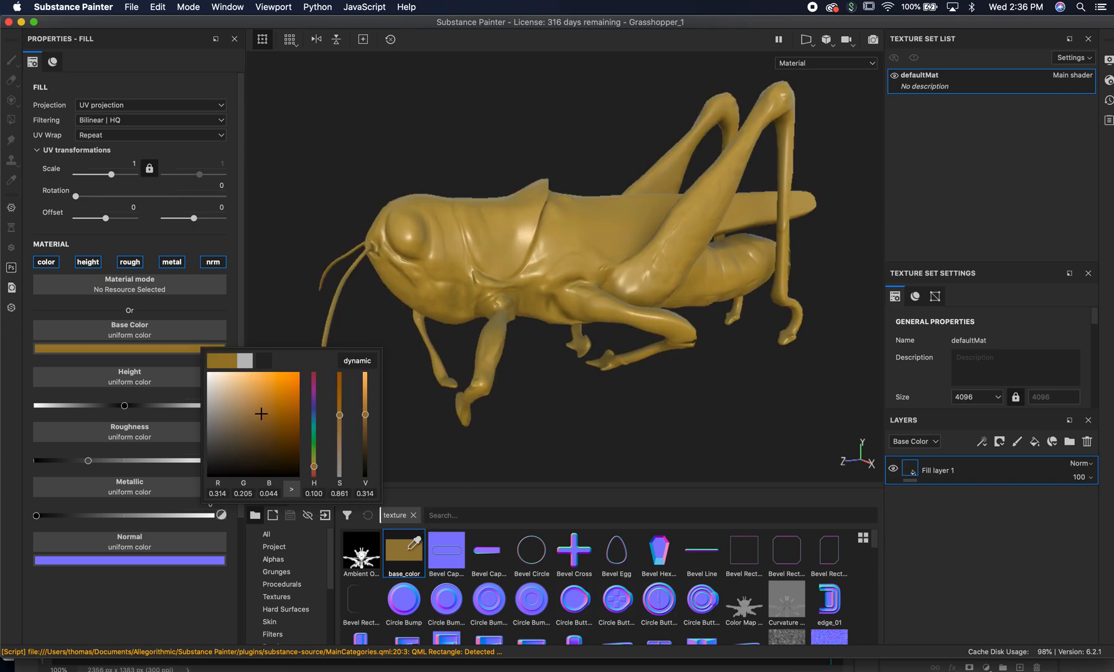
{"action": "left_click_drag", "start_coordinate": [407, 549], "coordinate": [408, 550]}
{"action": "left_click", "coordinate": [200, 64]}
{"action": "right_click_drag", "start_coordinate": [518, 304], "coordinate": [747, 321], "text": "alt"}
{"action": "left_click_drag", "start_coordinate": [667, 302], "coordinate": [494, 243], "text": "alt"}
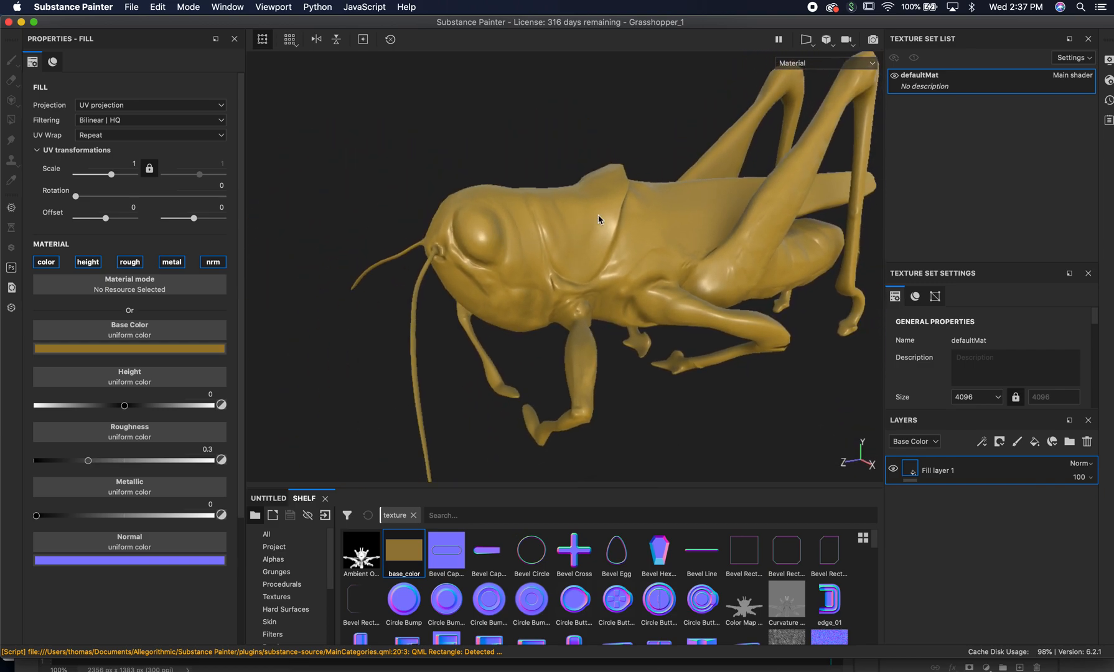
{"action": "middle_click_drag", "start_coordinate": [659, 241], "coordinate": [575, 195], "text": "alt"}
{"action": "right_click_drag", "start_coordinate": [575, 194], "coordinate": [375, 189], "text": "alt"}
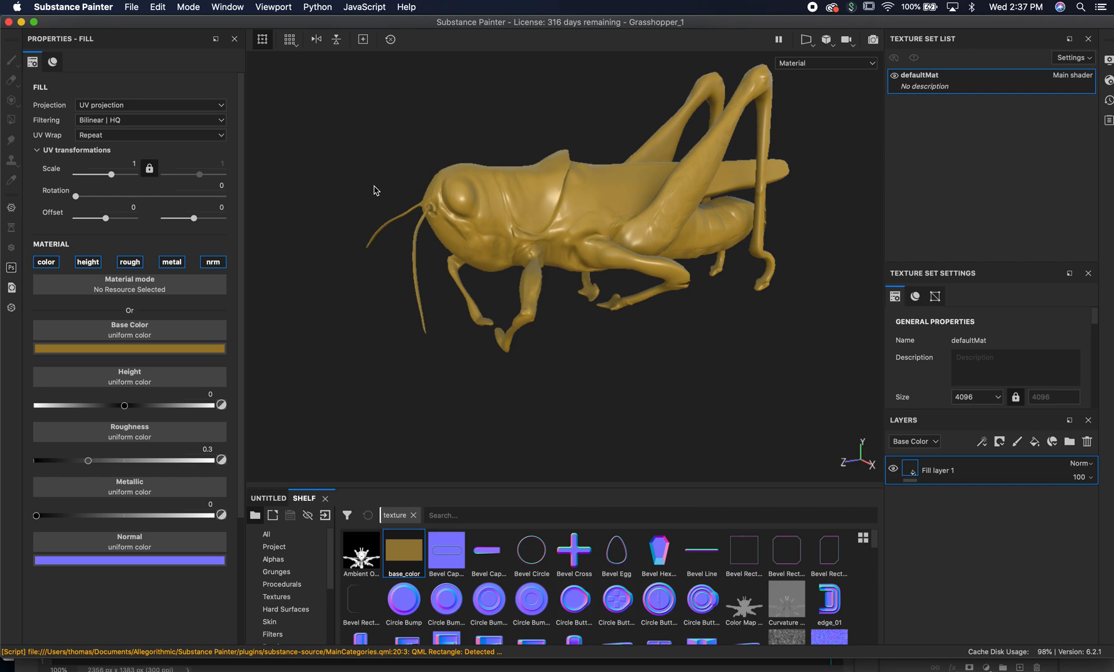
{"action": "middle_click_drag", "start_coordinate": [587, 198], "coordinate": [579, 236], "text": "alt"}
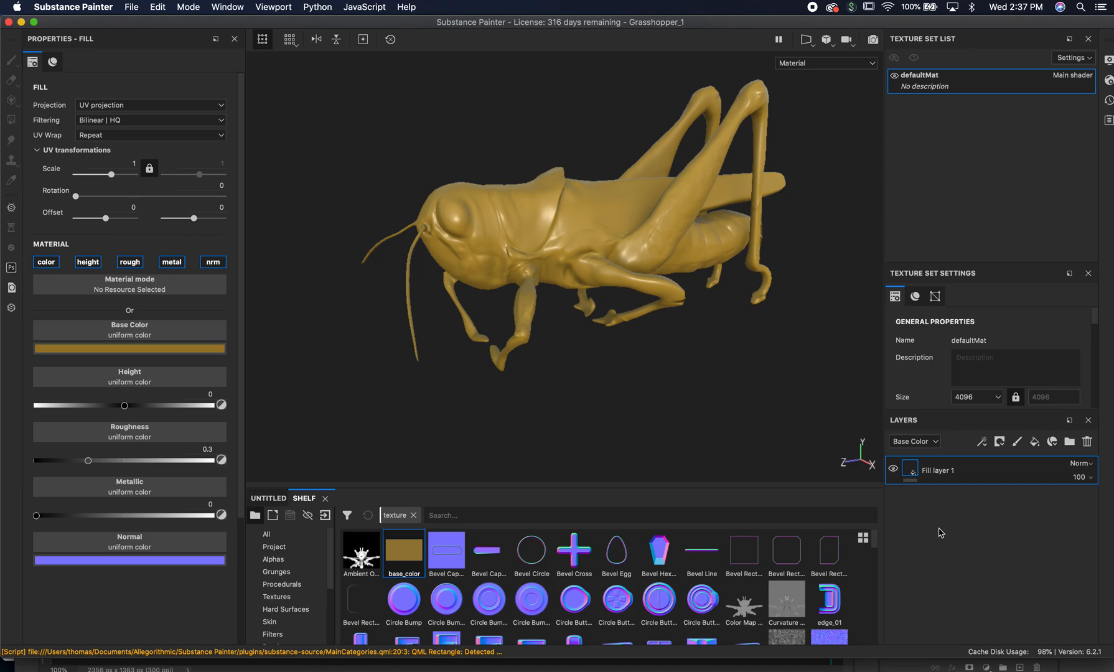
Add a second fill layer above the brown fill layer and give it a black mask
{"action": "left_click", "coordinate": [1034, 442]}
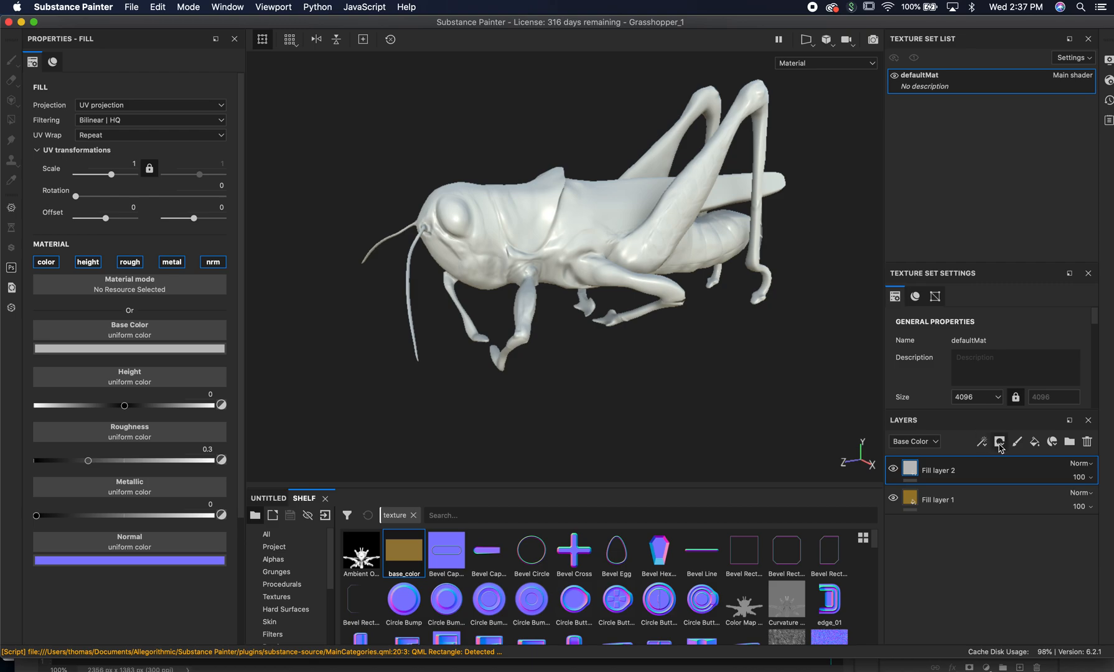
{"action": "right_click", "coordinate": [984, 468]}
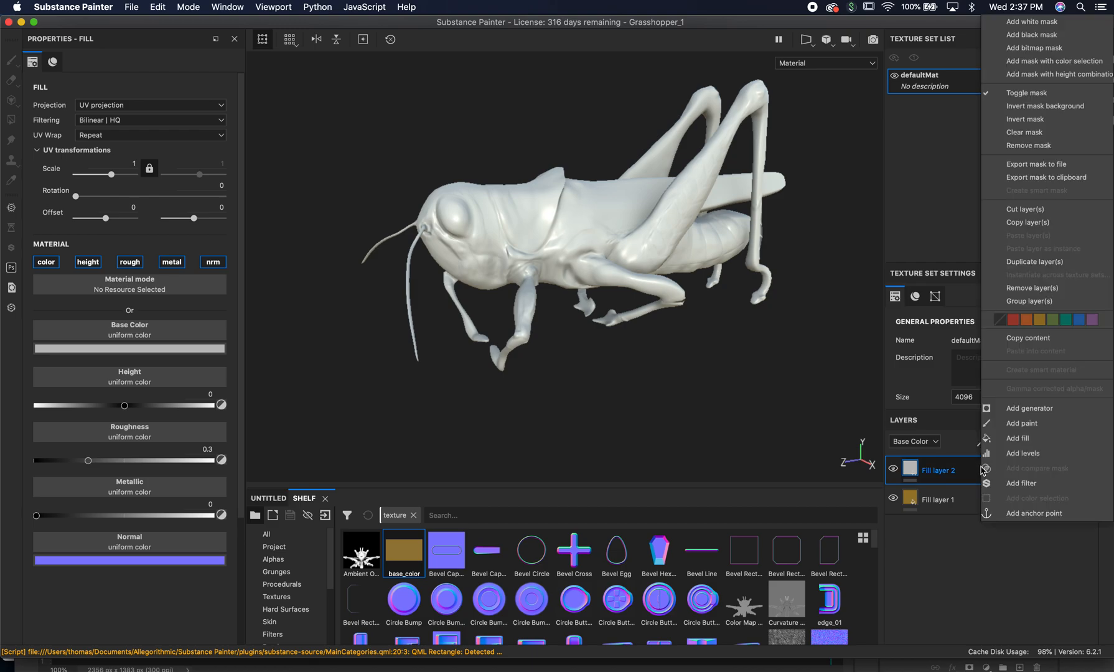
{"action": "left_click", "coordinate": [1037, 47]}
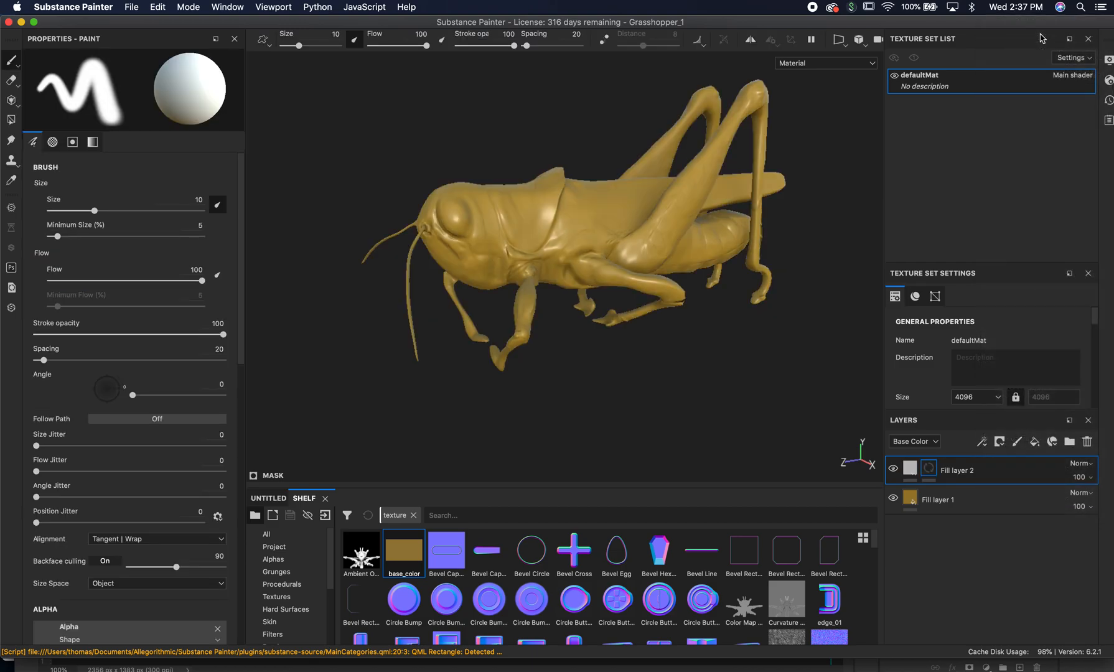
Add a generator to the new fill layer's black mask and choose Dirt as its type
{"action": "right_click", "coordinate": [930, 472]}
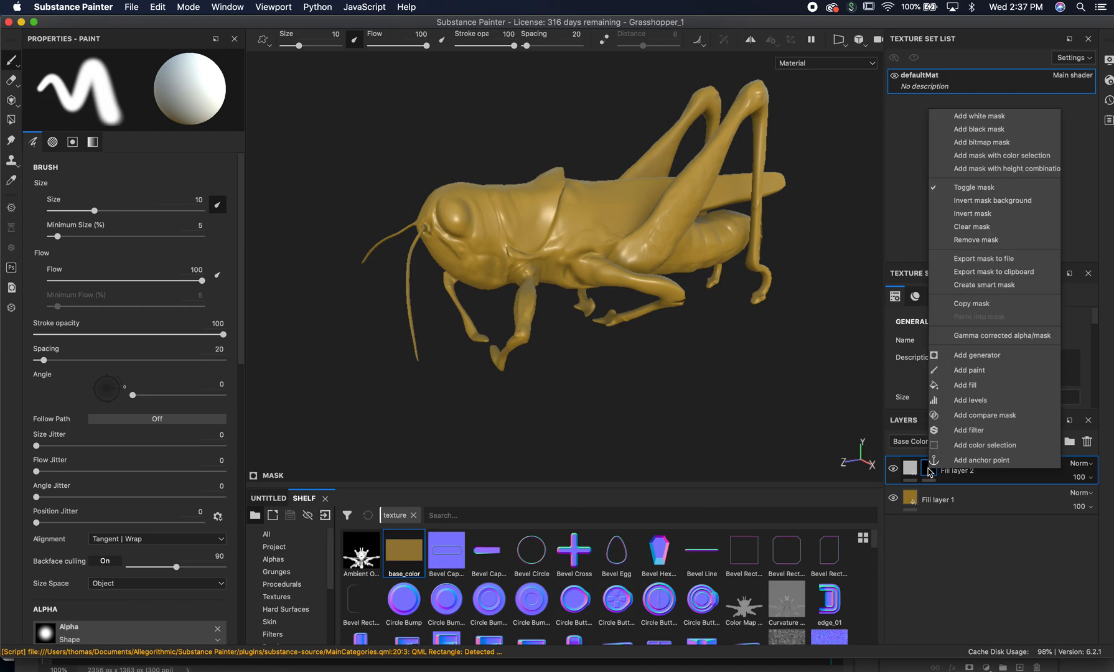
{"action": "left_click", "coordinate": [969, 358]}
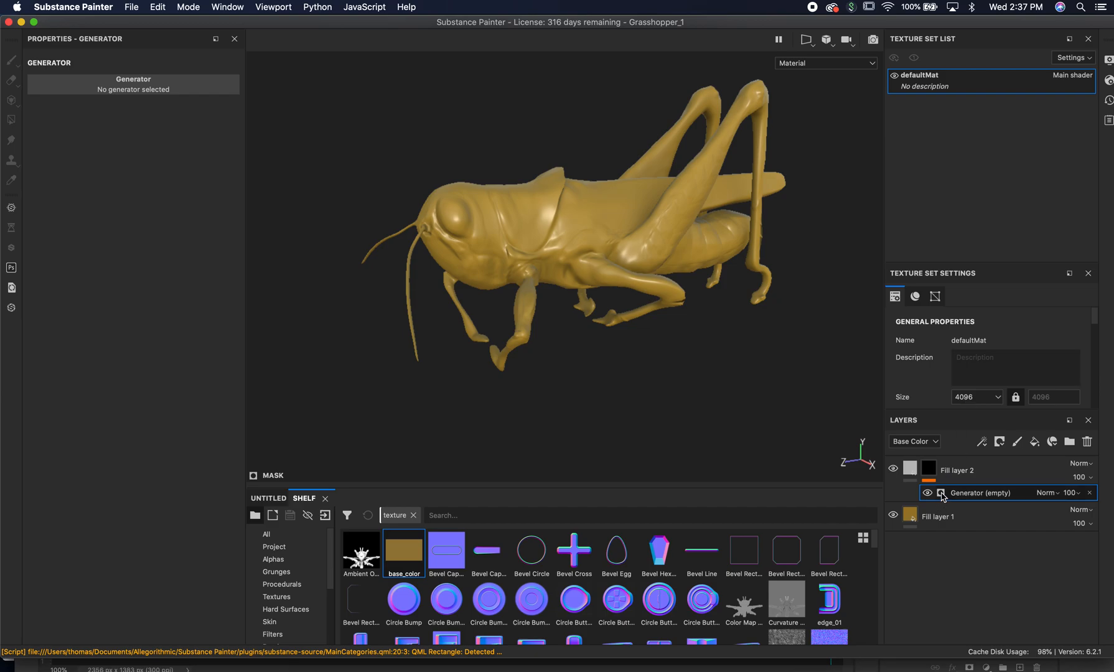
{"action": "left_click", "coordinate": [138, 88]}
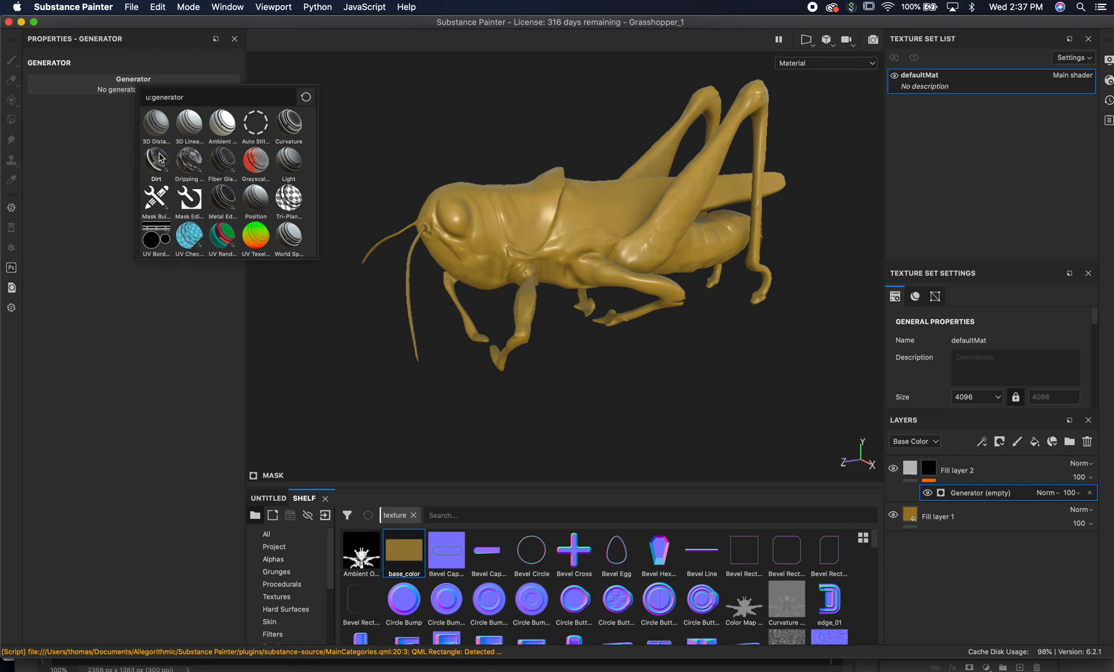
{"action": "mouse_move", "coordinate": [160, 158]}
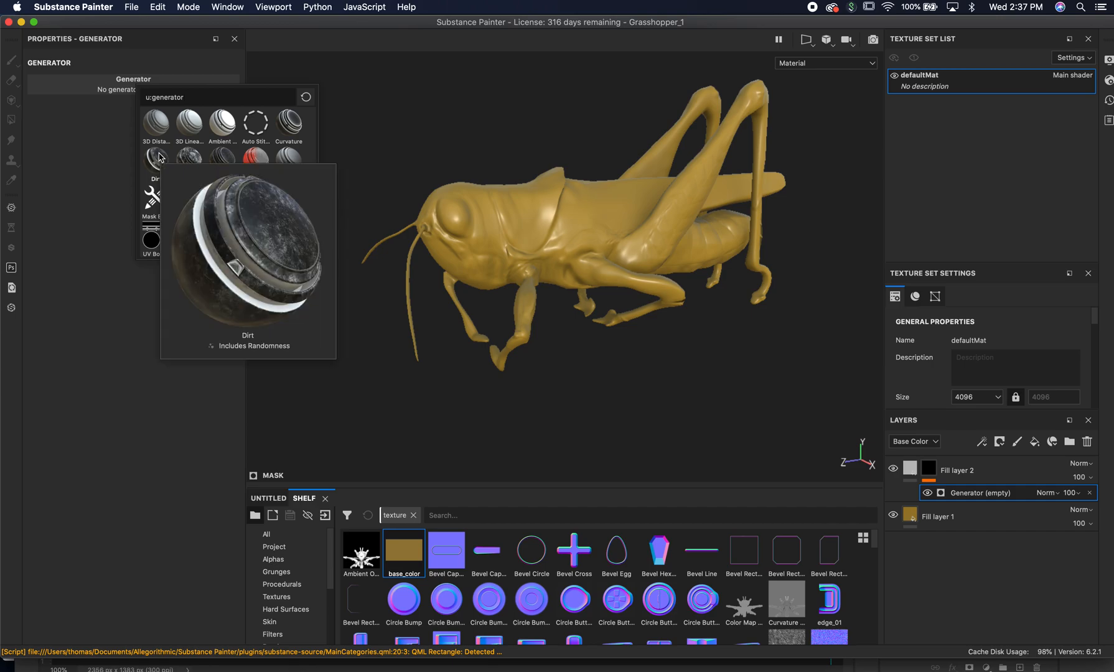
{"action": "left_click", "coordinate": [159, 157]}
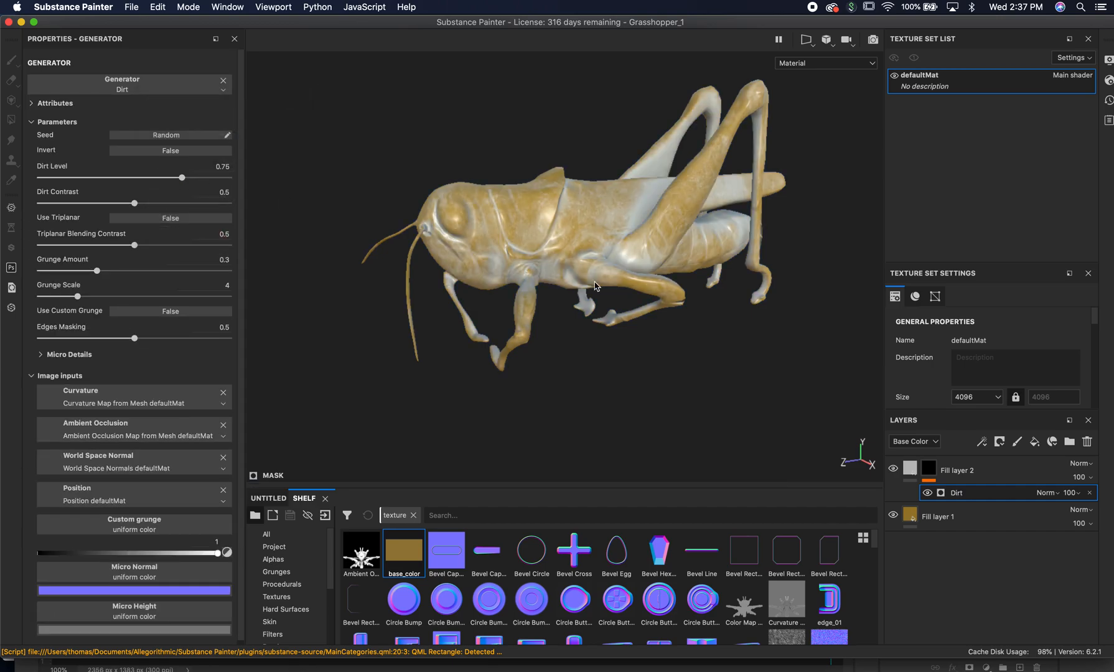
Lower the Dirt generator's Edges Masking to 0.41
{"action": "scroll", "coordinate": [602, 335], "scroll_direction": "up", "scroll_amount": 6}
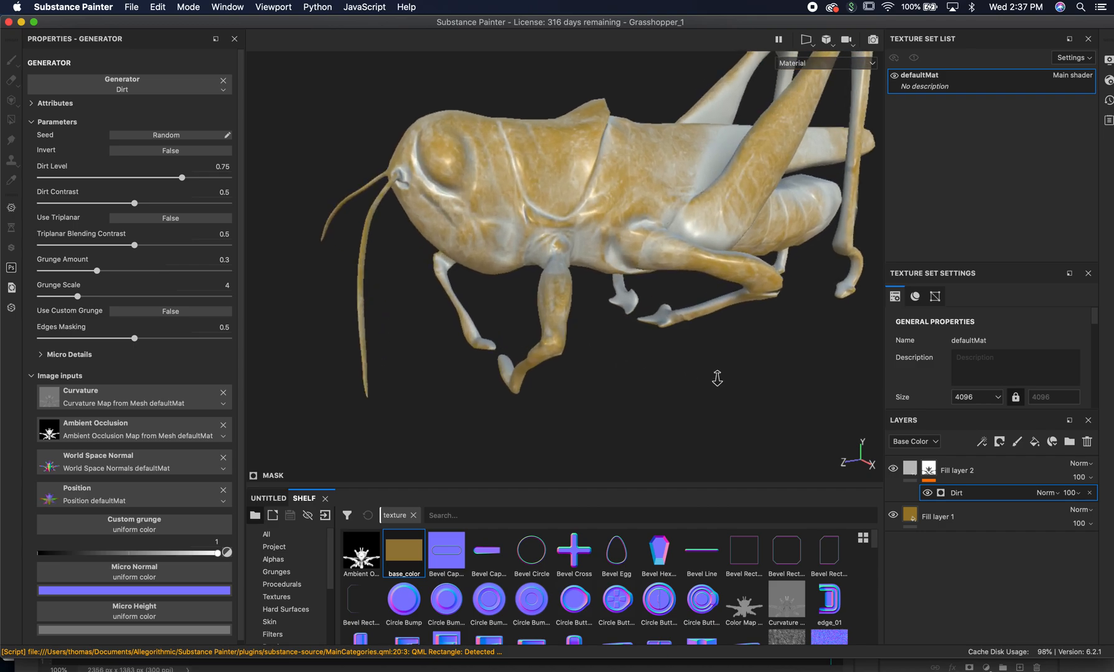
{"action": "left_click_drag", "start_coordinate": [603, 335], "coordinate": [577, 328], "text": "alt"}
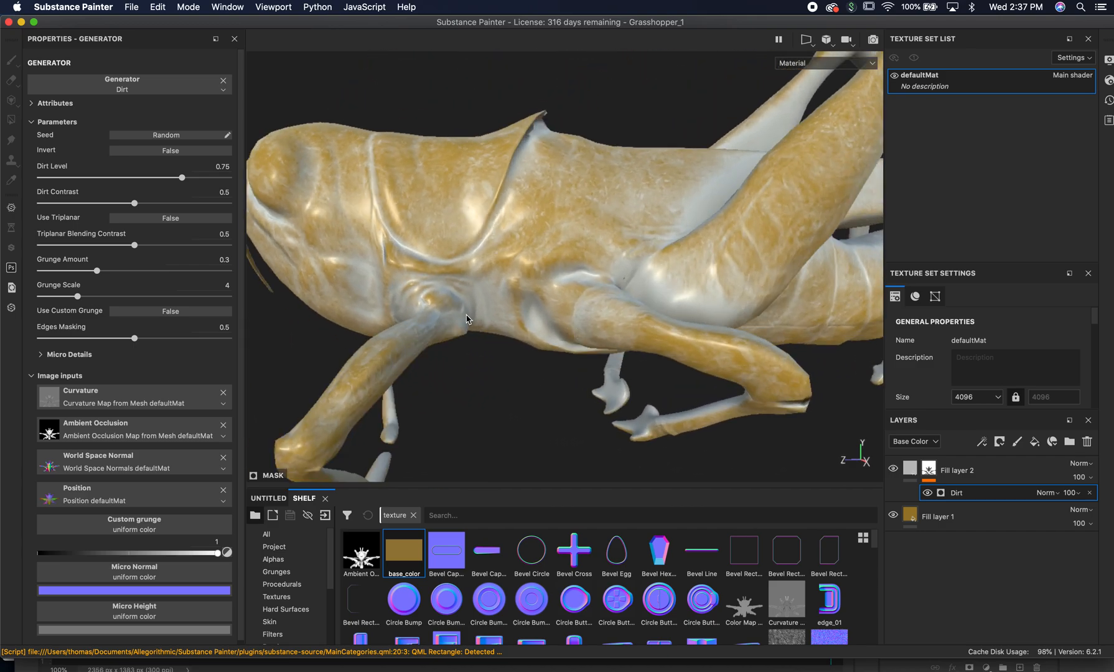
{"action": "right_click_drag", "start_coordinate": [468, 318], "coordinate": [844, 343], "text": "alt"}
{"action": "left_click_drag", "start_coordinate": [735, 316], "coordinate": [752, 290], "text": "alt"}
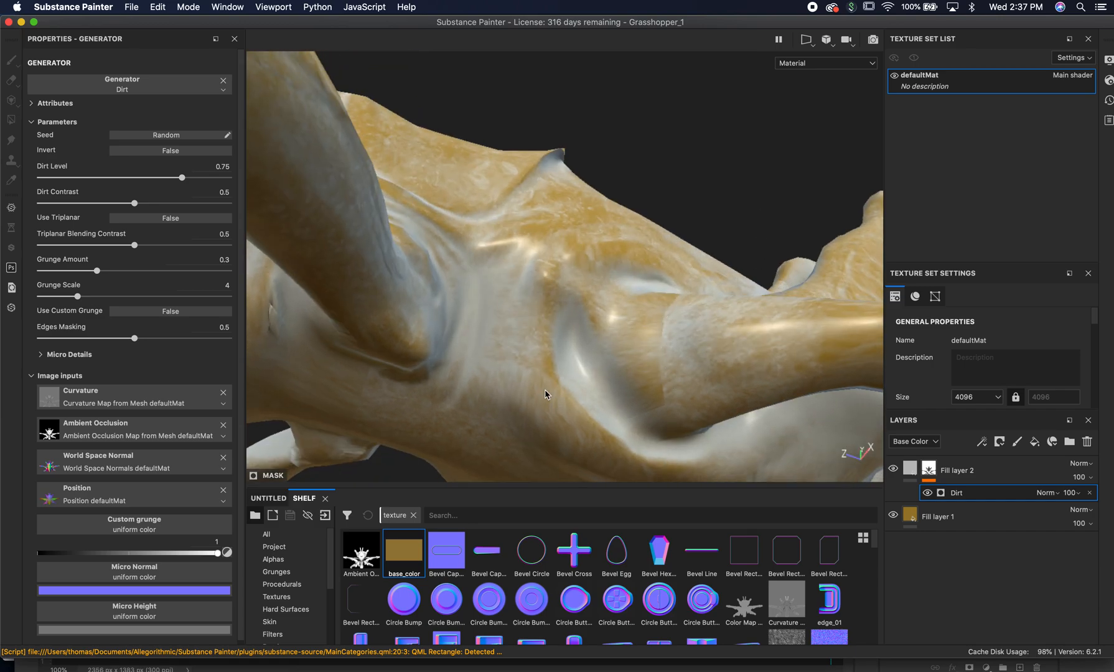
{"action": "left_click_drag", "start_coordinate": [668, 360], "coordinate": [525, 383], "text": "alt"}
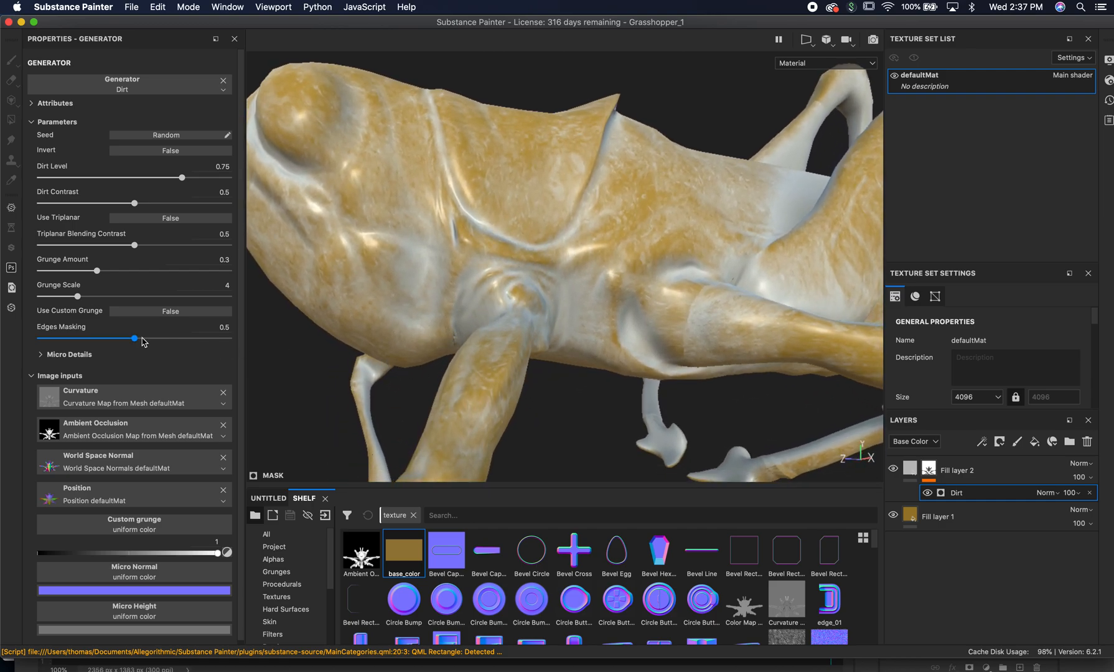
{"action": "left_click_drag", "start_coordinate": [142, 342], "coordinate": [119, 340]}
Turn on Use Triplanar for the Dirt generator and set its Dirt Level to 0.69
{"action": "left_click", "coordinate": [167, 219]}
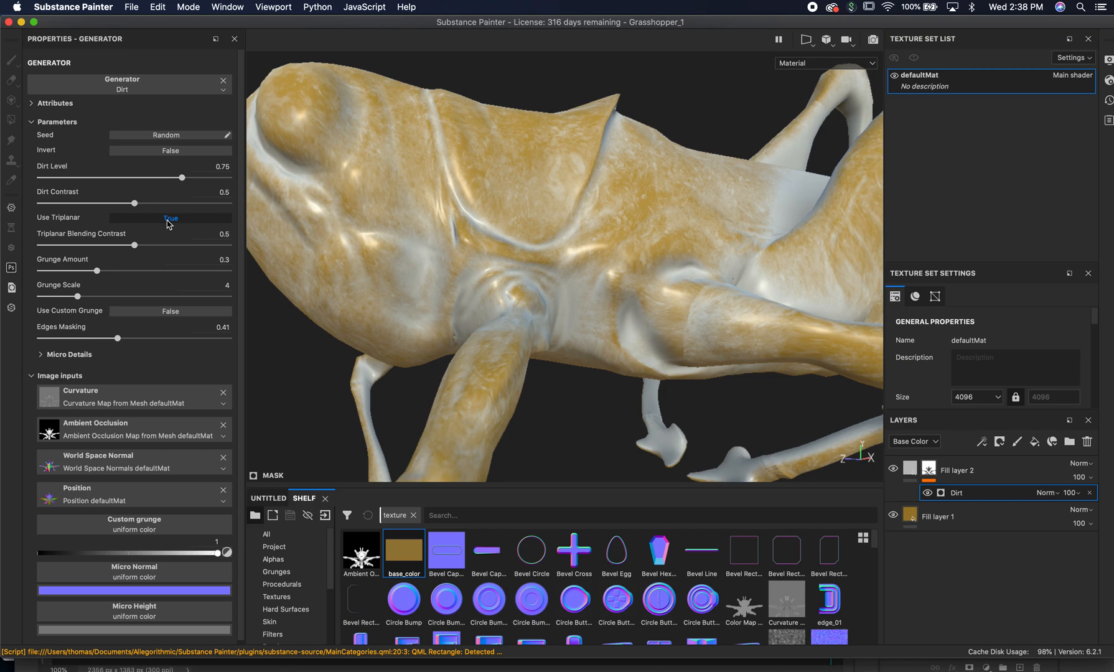
{"action": "left_click", "coordinate": [167, 219]}
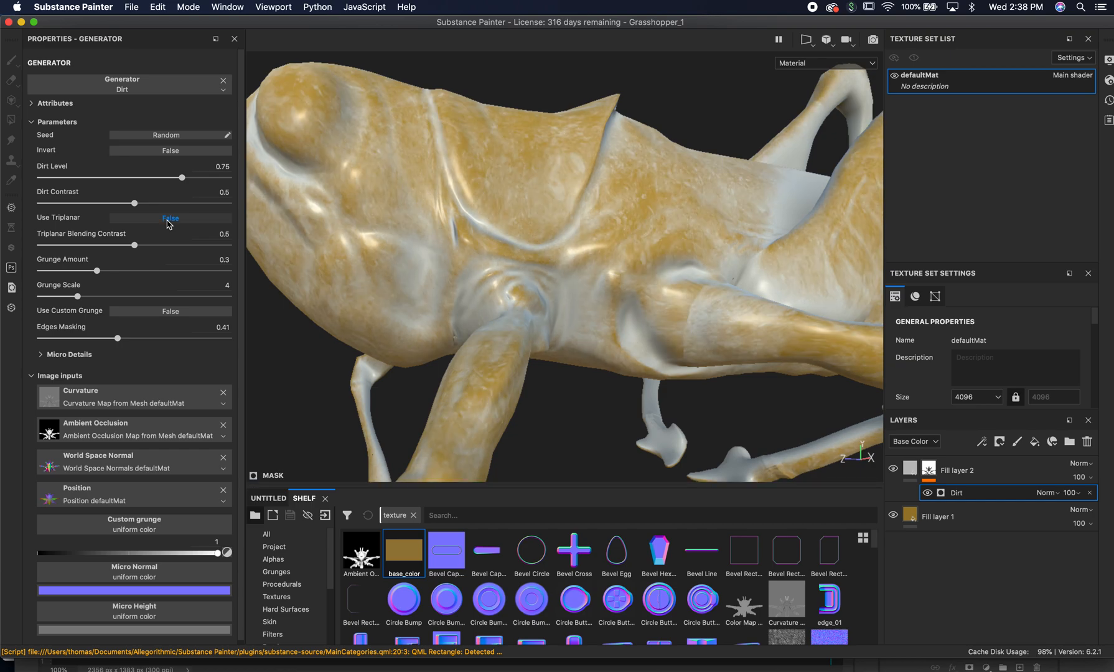
{"action": "left_click", "coordinate": [129, 220]}
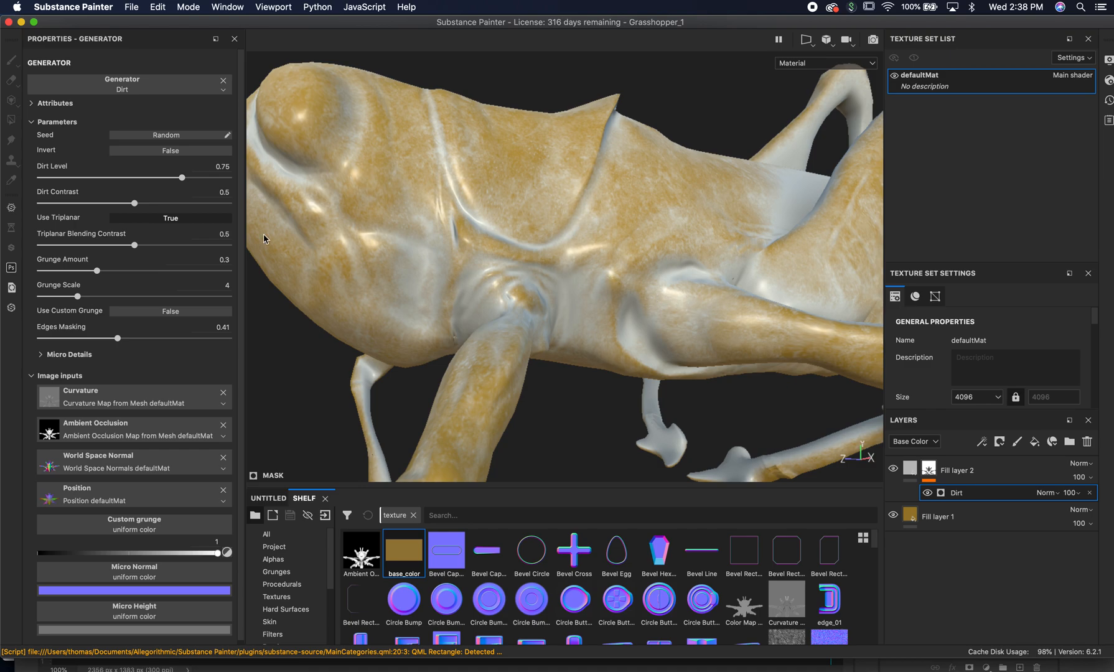
{"action": "mouse_move", "coordinate": [181, 178]}
{"action": "left_mouse_down"}
{"action": "mouse_move", "coordinate": [100, 179]}
{"action": "mouse_move", "coordinate": [163, 182]}
{"action": "left_mouse_up"}
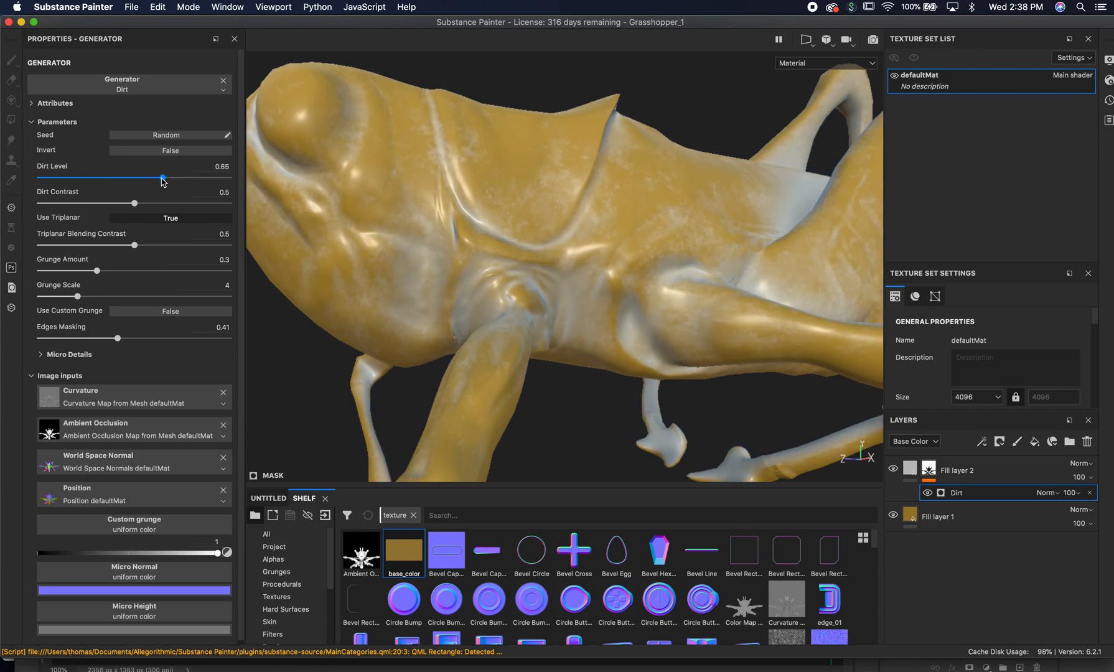
{"action": "left_click_drag", "start_coordinate": [164, 179], "coordinate": [170, 180]}
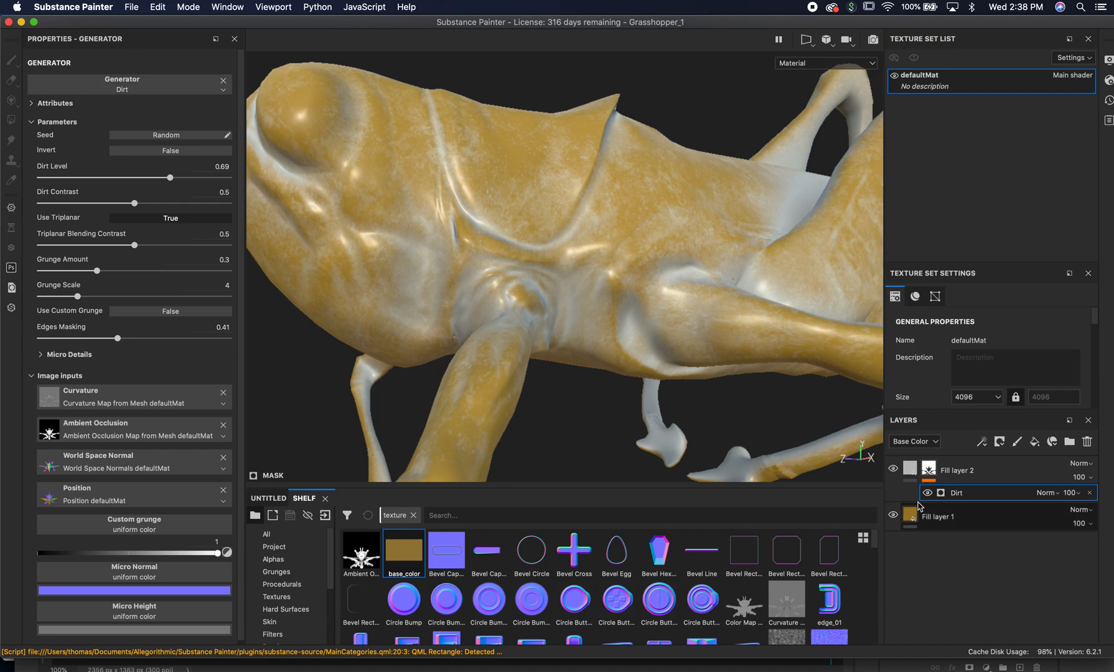
Select the upper fill layer's content and examine the grasshopper colours in the reference photo VTU_ESC_00011_2_0000.tif in Preview, returning to Substance Painter
{"action": "left_click", "coordinate": [909, 469]}
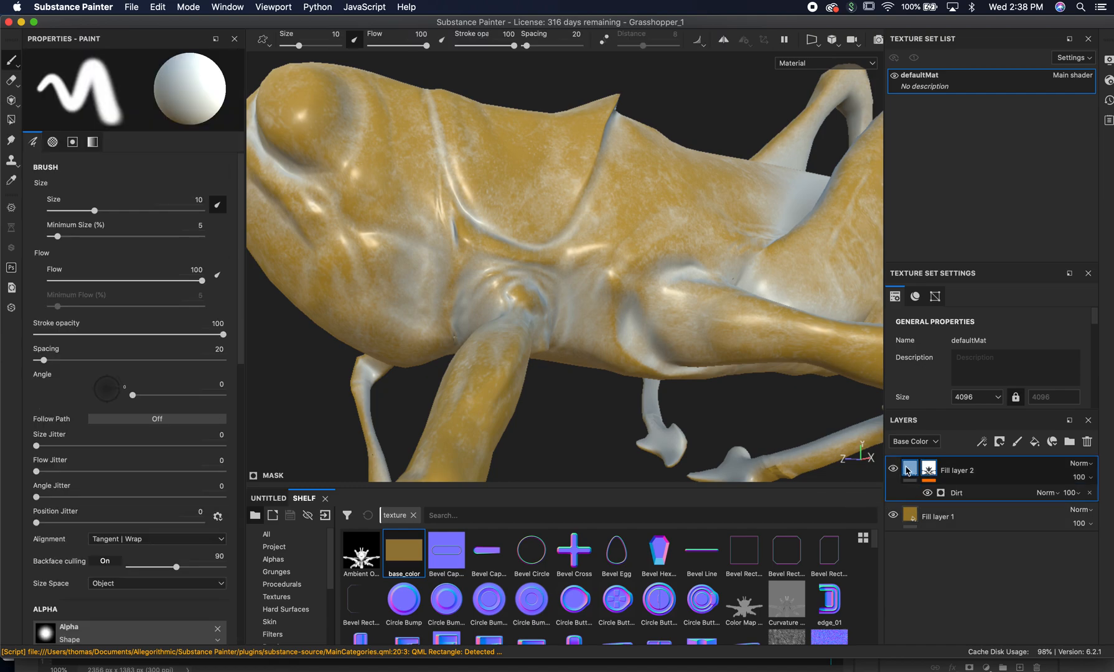
{"action": "left_click", "coordinate": [909, 471]}
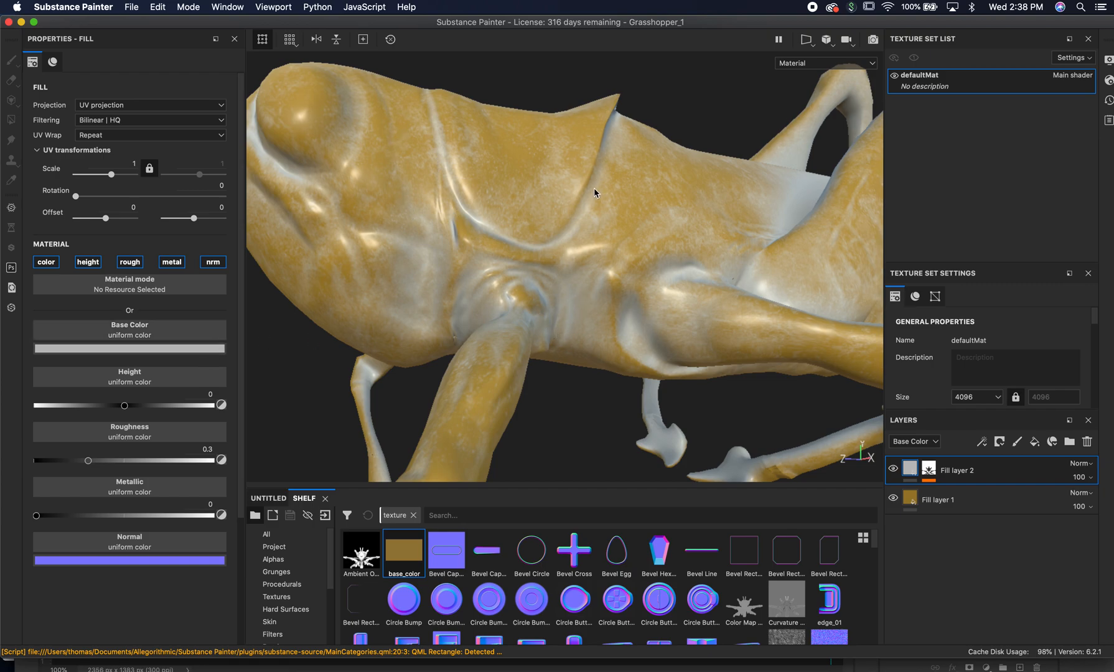
{"action": "key", "text": "super+Tab"}
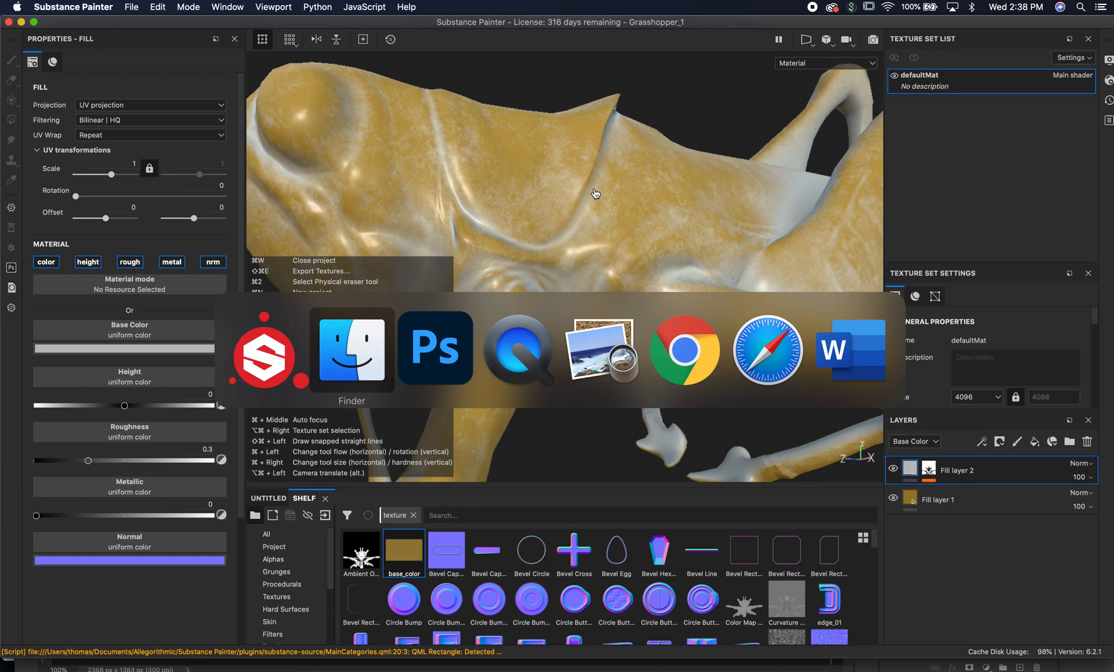
{"action": "key", "text": "super+Tab"}
{"action": "key", "text": "super+Tab"}
{"action": "key", "text": "super+Tab"}
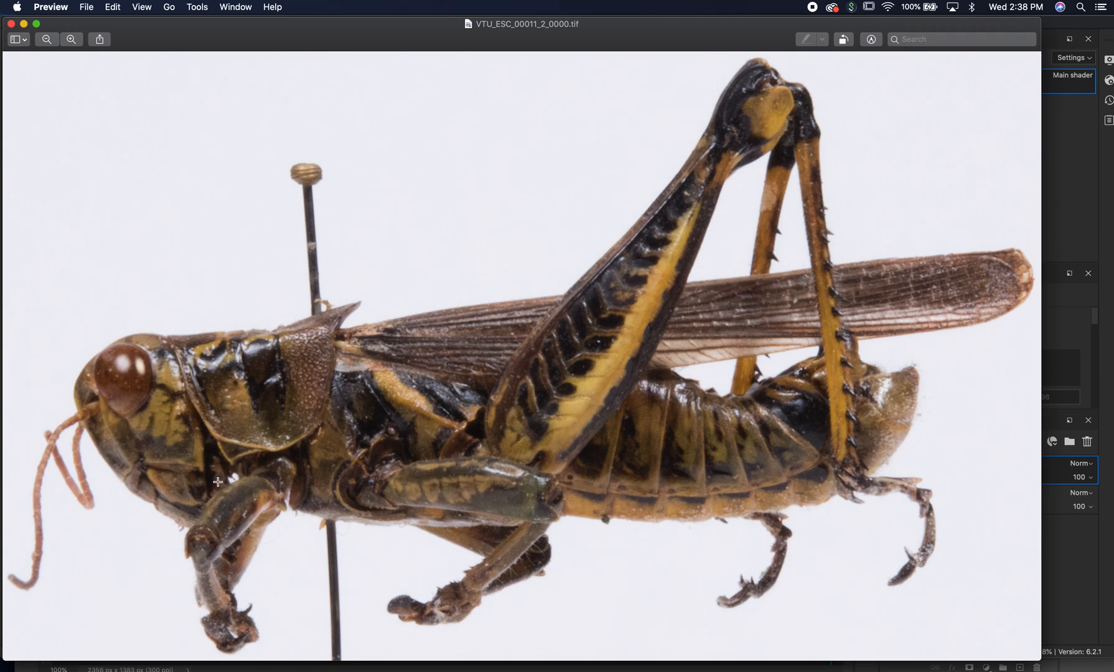
{"action": "key", "text": "super+Tab"}
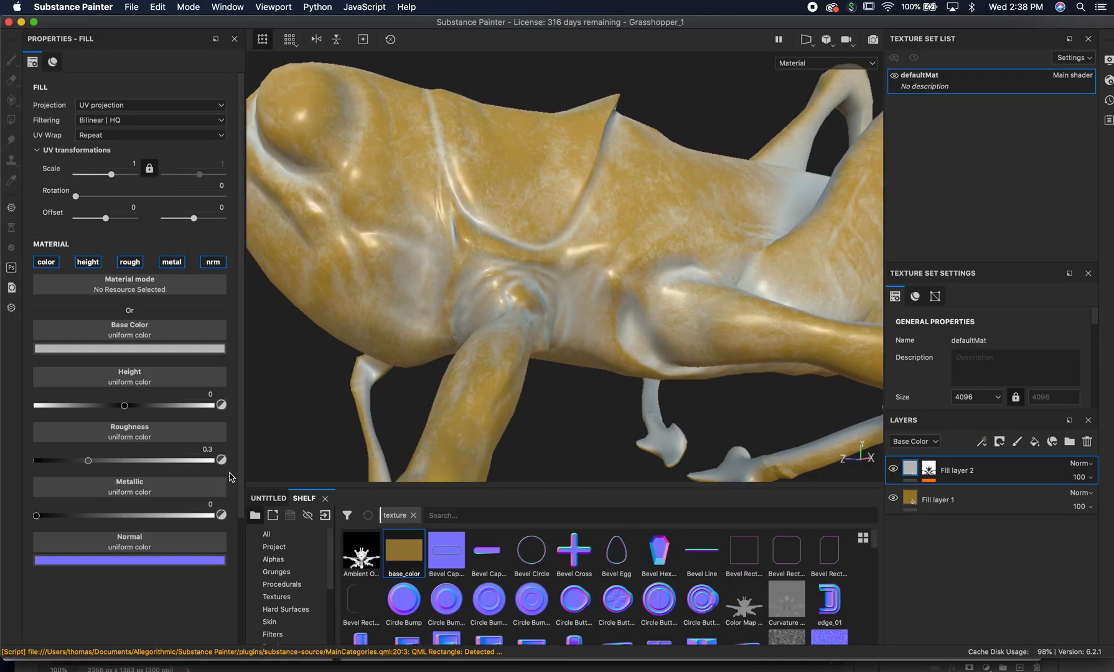
Sample the grasshopper's brown for the upper fill layer's base color and darken it to R 0.110, G 0.066, B 0.000
{"action": "left_click", "coordinate": [148, 351]}
{"action": "left_click", "coordinate": [209, 361]}
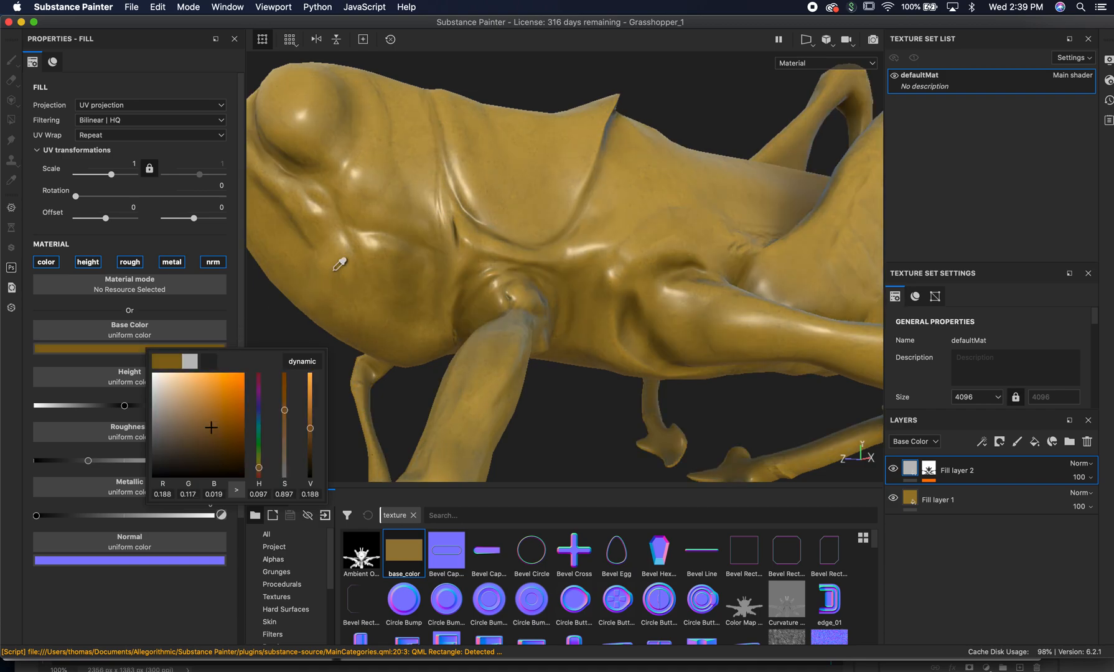
{"action": "left_click_drag", "start_coordinate": [324, 176], "coordinate": [495, 191]}
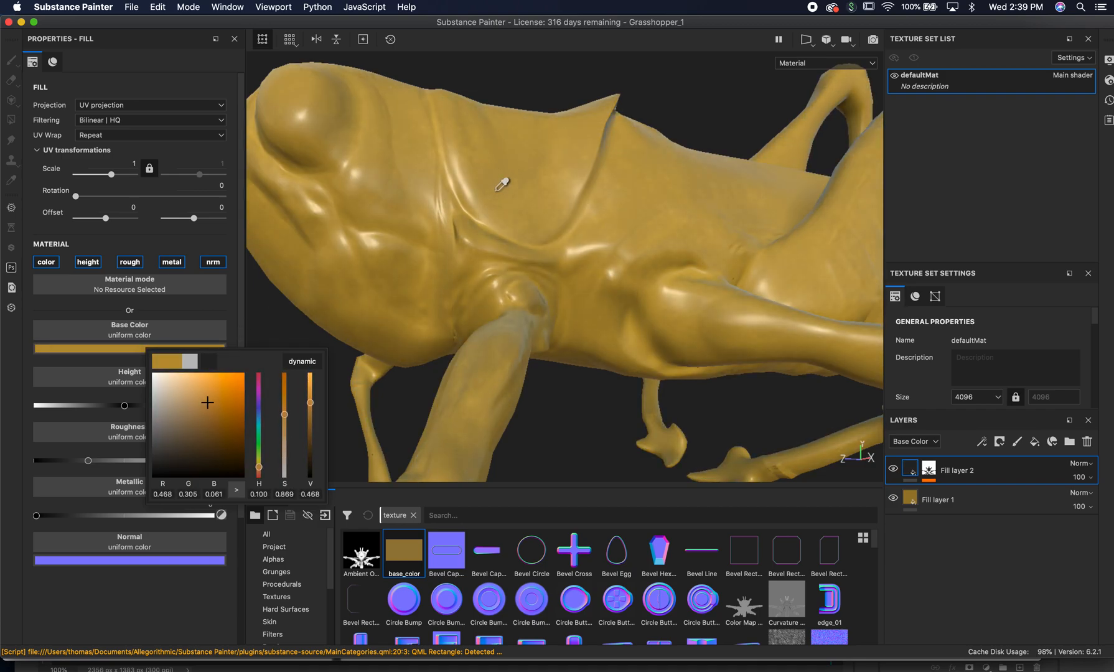
{"action": "left_click", "coordinate": [502, 185]}
{"action": "left_click_drag", "start_coordinate": [202, 412], "coordinate": [244, 443]}
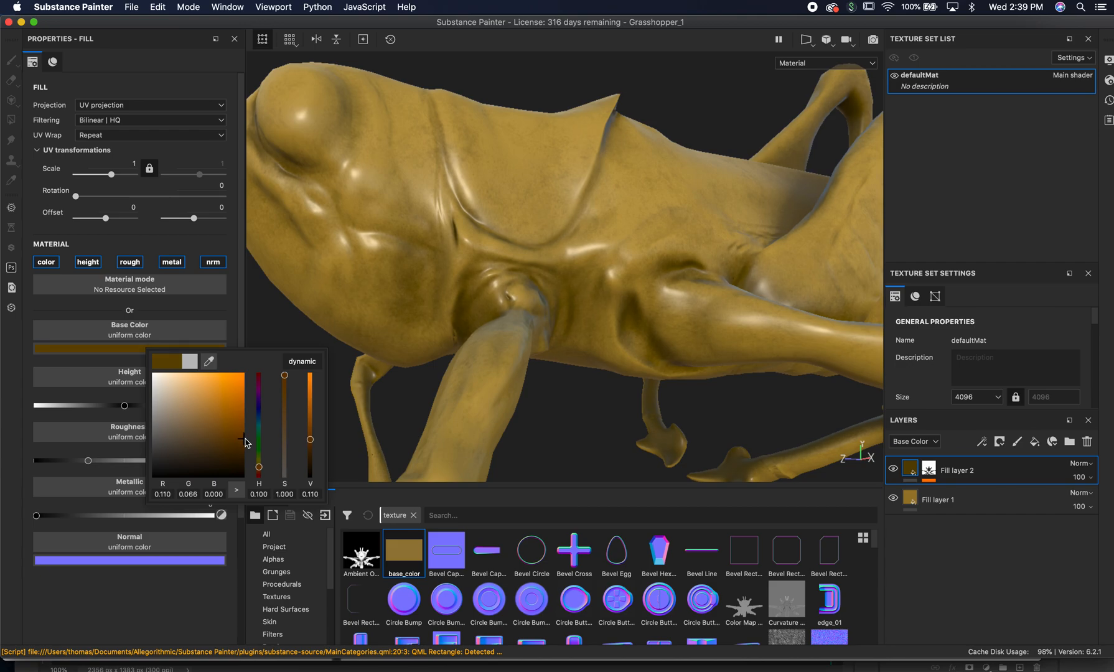
{"action": "left_click", "coordinate": [592, 448]}
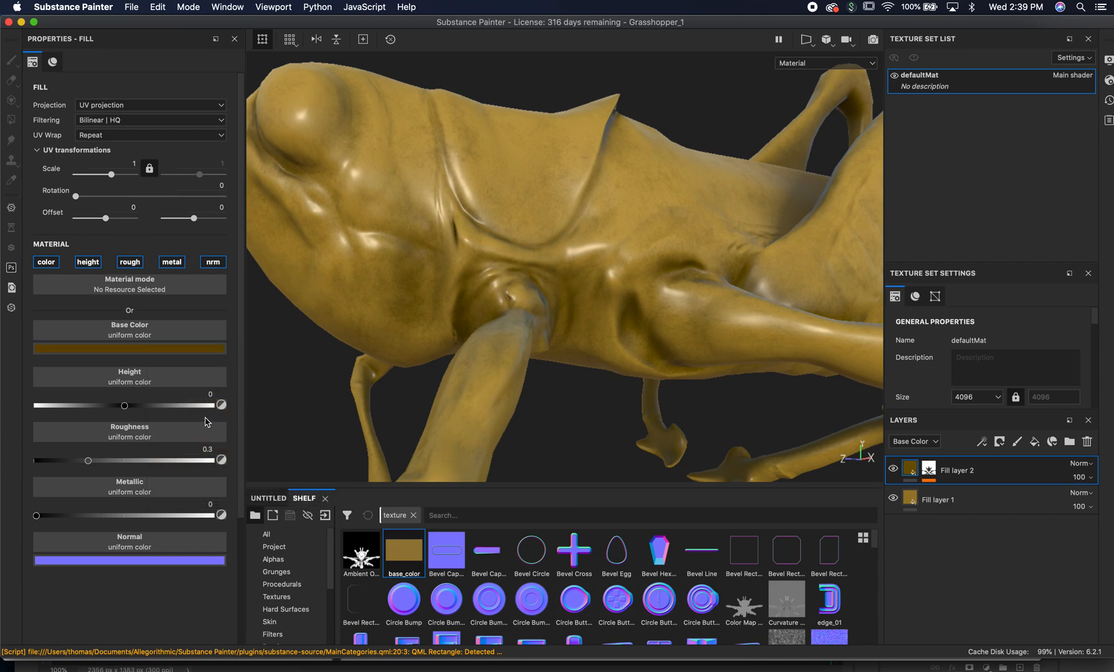
Set the upper fill layer's height to 0.0139 and its roughness to 0.75
{"action": "left_click_drag", "start_coordinate": [126, 409], "coordinate": [127, 409]}
{"action": "left_click_drag", "start_coordinate": [97, 462], "coordinate": [169, 464]}
{"action": "left_click_drag", "start_coordinate": [427, 327], "coordinate": [518, 300], "text": "alt"}
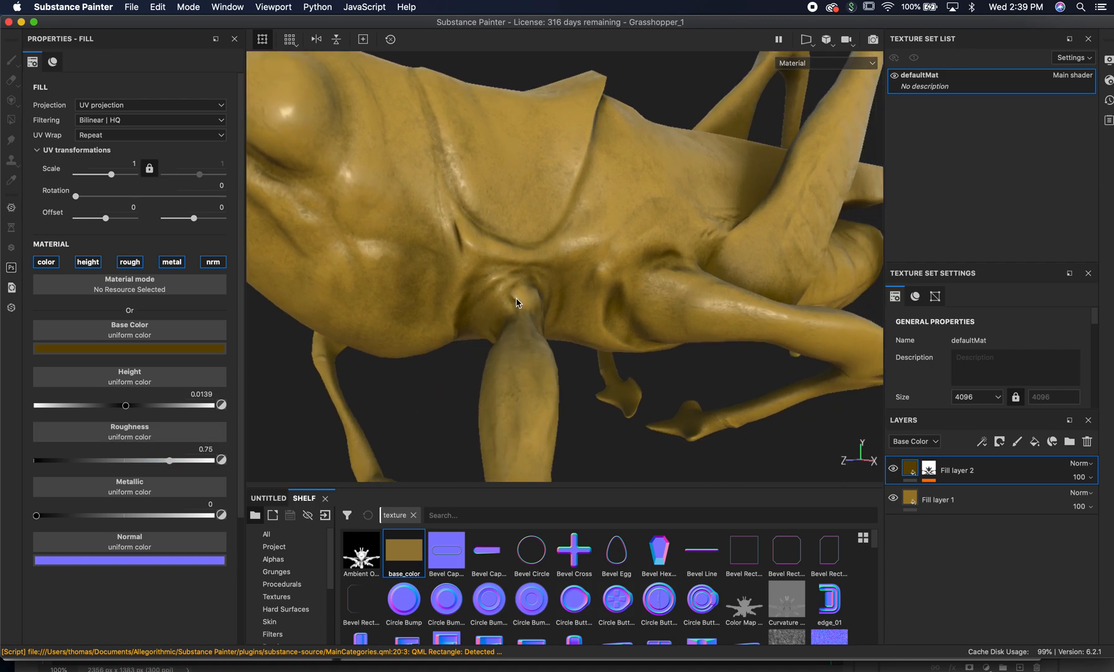
{"action": "right_click_drag", "start_coordinate": [594, 248], "coordinate": [493, 236], "text": "shift"}
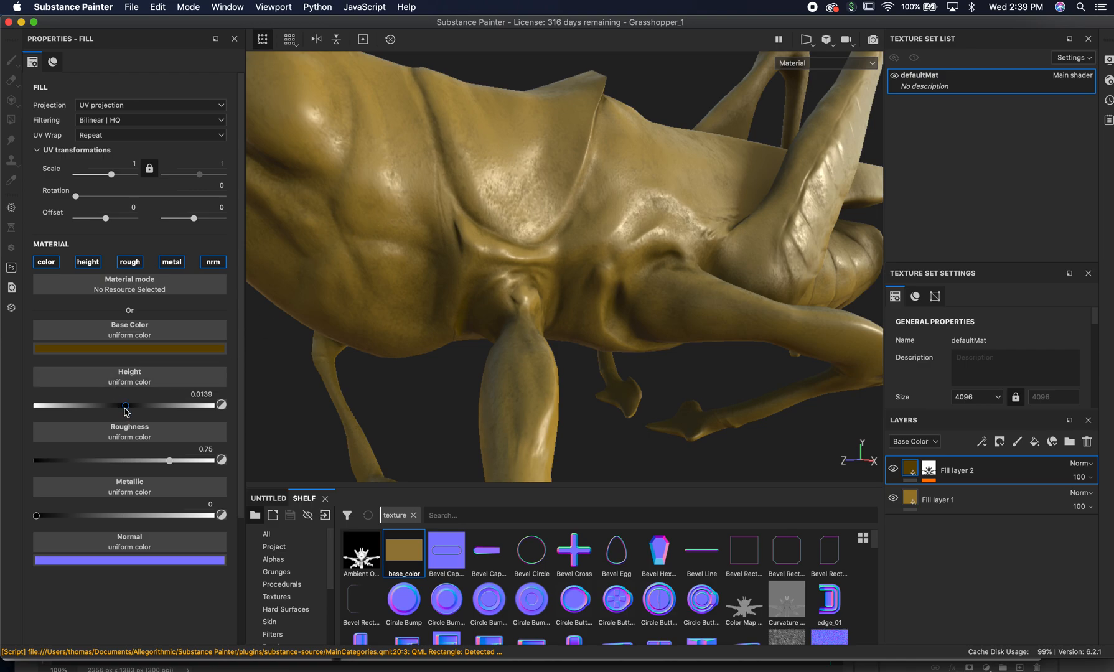
Change the upper fill layer's height to -0.0069 and check the effect on the whole grasshopper
{"action": "mouse_move", "coordinate": [126, 410]}
{"action": "left_mouse_down"}
{"action": "mouse_move", "coordinate": [136, 409]}
{"action": "mouse_move", "coordinate": [124, 409]}
{"action": "left_mouse_up"}
{"action": "left_click_drag", "start_coordinate": [719, 315], "coordinate": [645, 295], "text": "alt"}
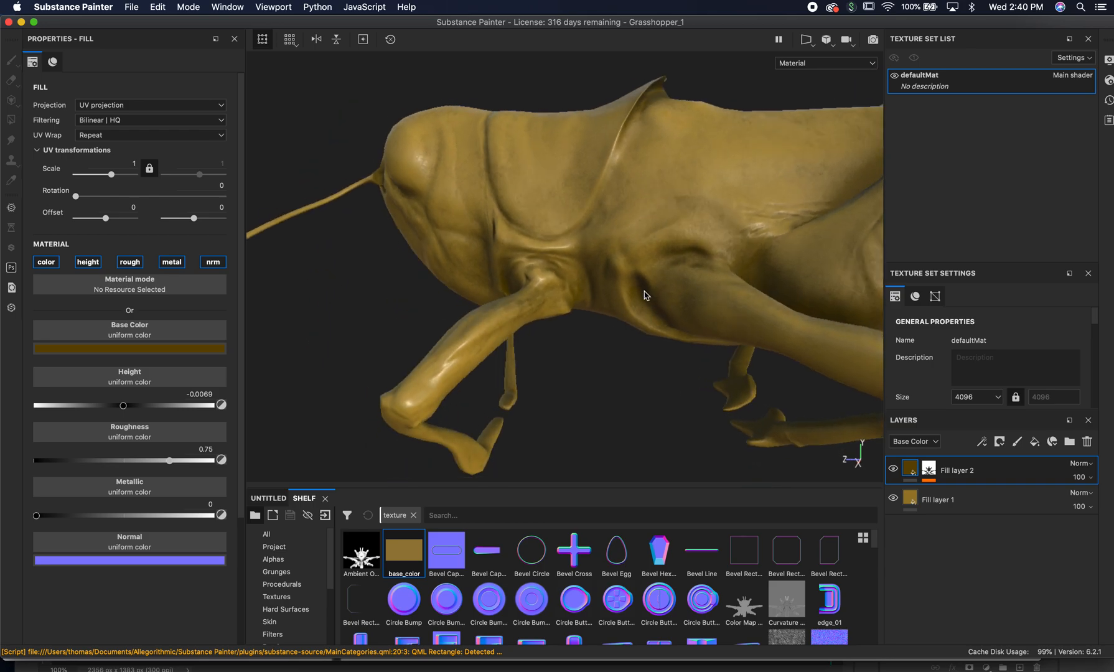
{"action": "right_click_drag", "start_coordinate": [714, 233], "coordinate": [691, 253], "text": "shift"}
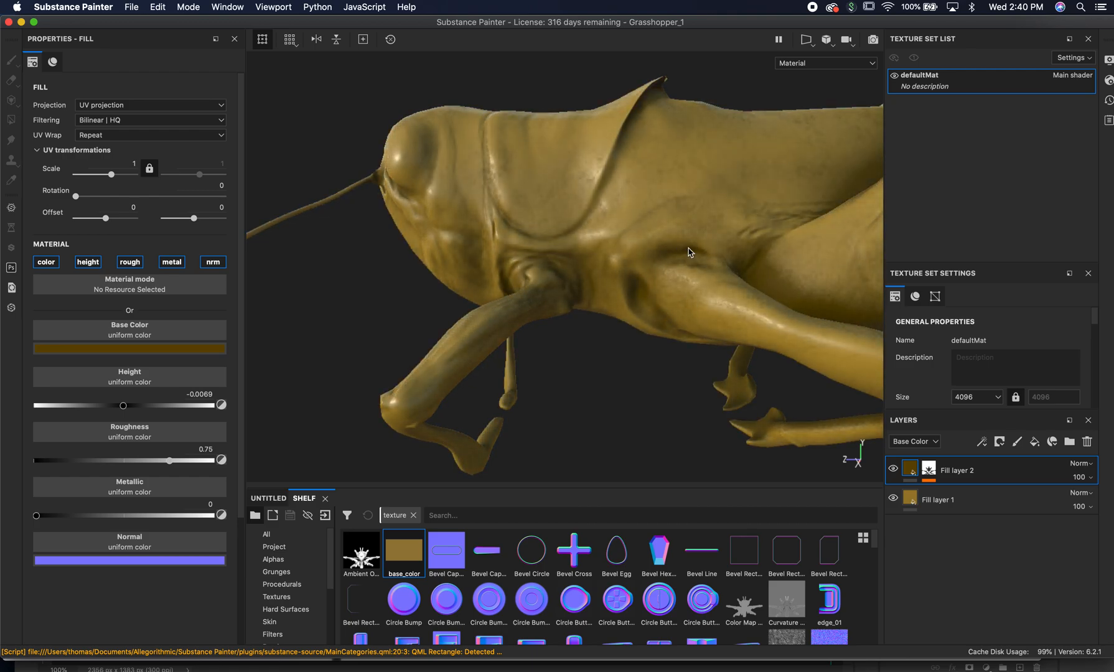
{"action": "left_click_drag", "start_coordinate": [584, 331], "coordinate": [712, 303], "text": "alt"}
{"action": "right_click_drag", "start_coordinate": [712, 303], "coordinate": [607, 264], "text": "alt"}
{"action": "middle_click_drag", "start_coordinate": [607, 264], "coordinate": [474, 270], "text": "alt"}
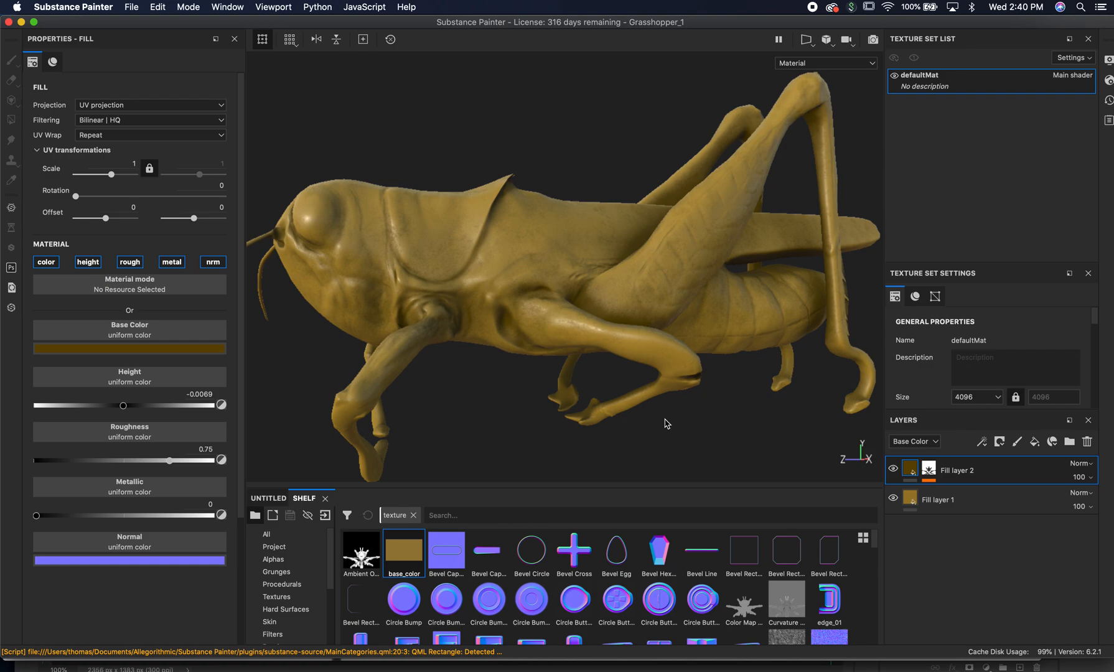
Add a third fill layer on top with a black mask, and add an empty generator to that mask
{"action": "left_click", "coordinate": [1035, 442]}
{"action": "right_click", "coordinate": [913, 474]}
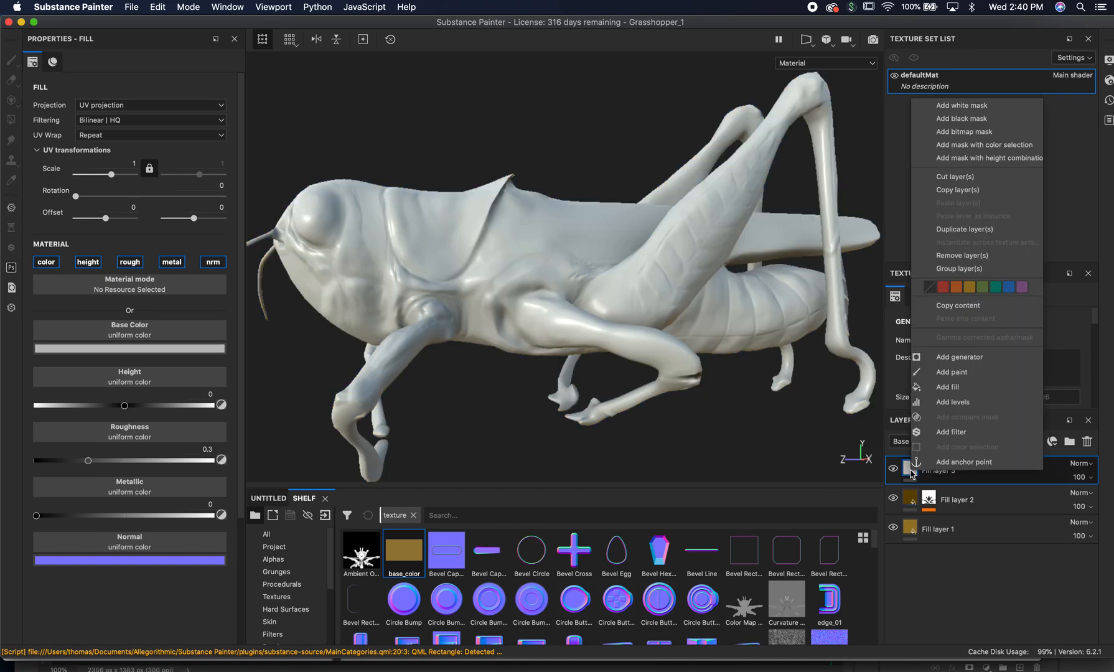
{"action": "left_click", "coordinate": [959, 119]}
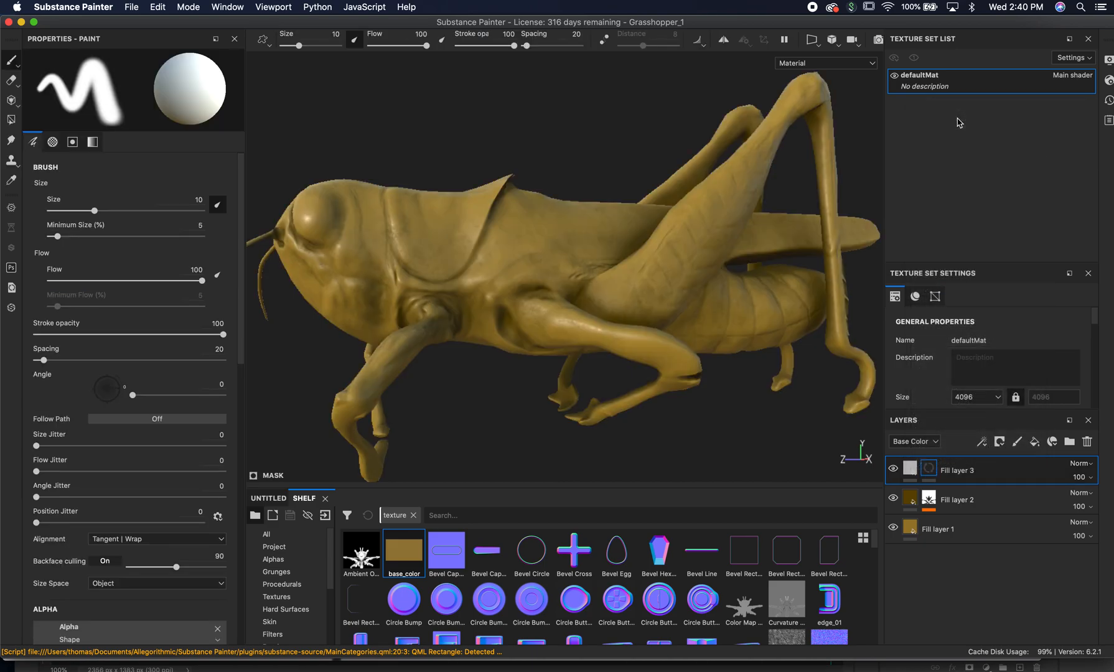
{"action": "right_click", "coordinate": [927, 473]}
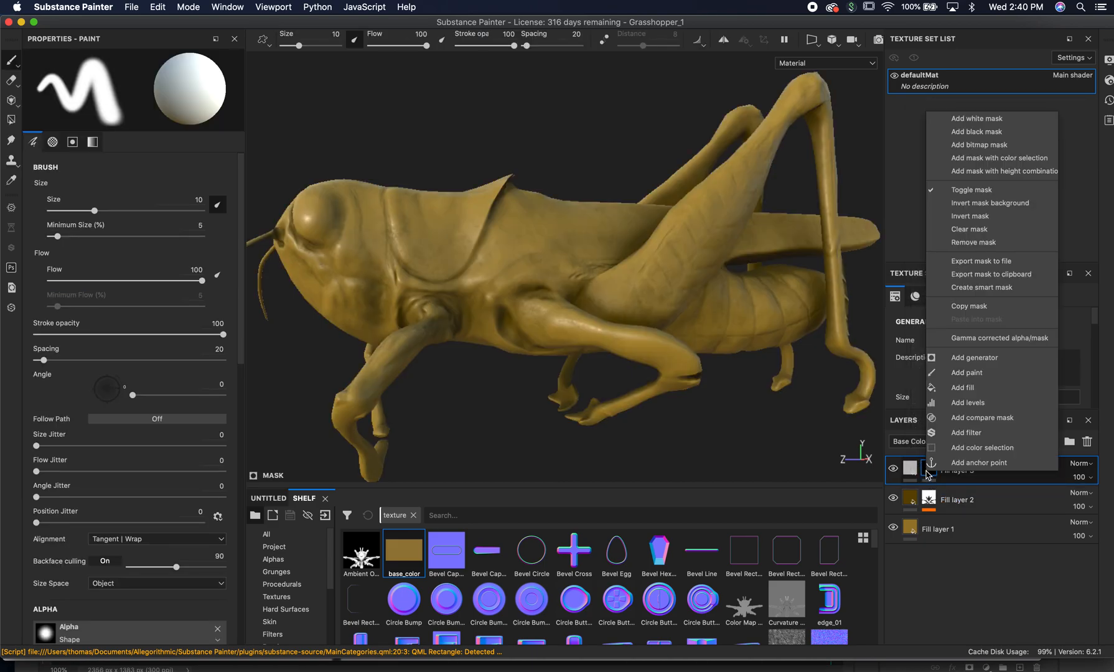
{"action": "left_click", "coordinate": [975, 361]}
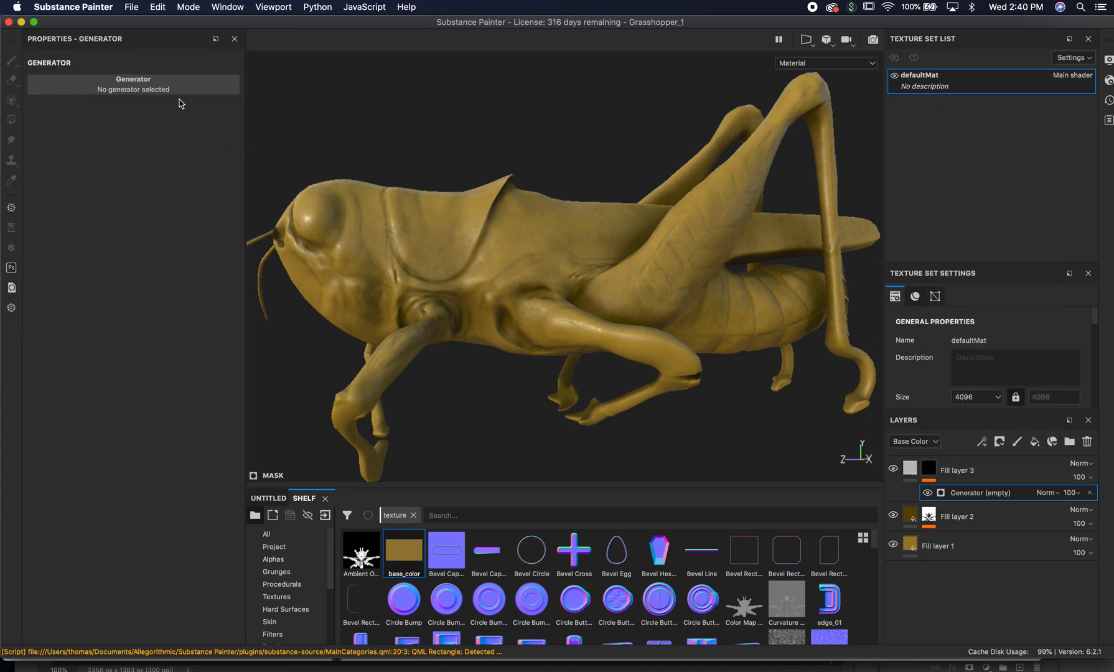
Assign the Metal Edge Wear generator to the third fill layer's mask and turn on its triplanar option
{"action": "left_click", "coordinate": [162, 85]}
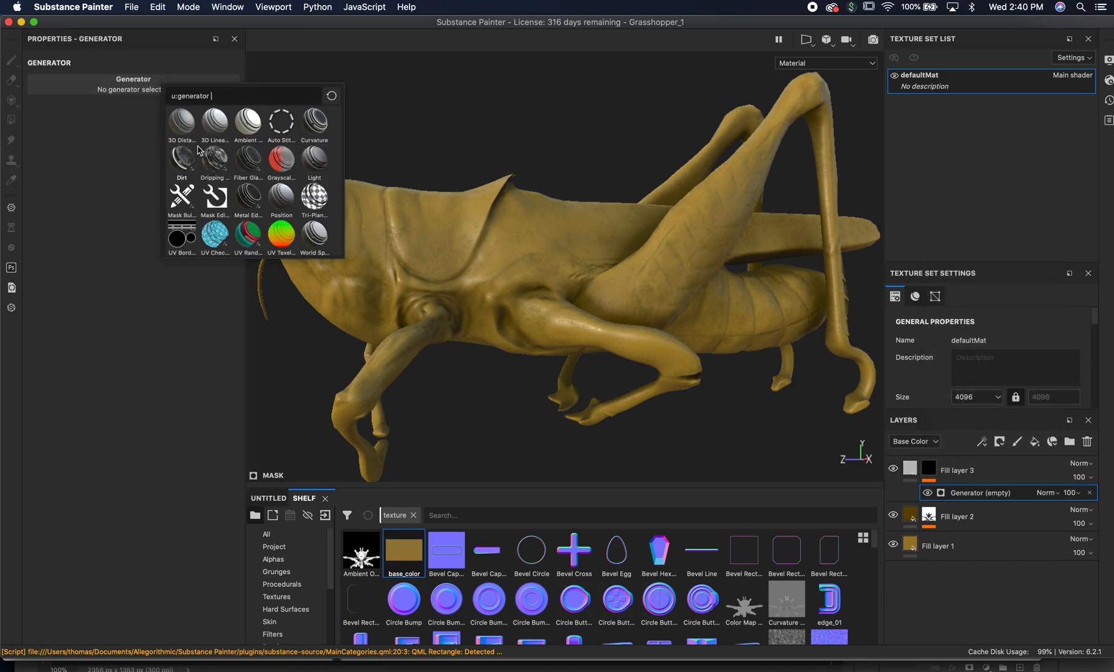
{"action": "mouse_move", "coordinate": [318, 117]}
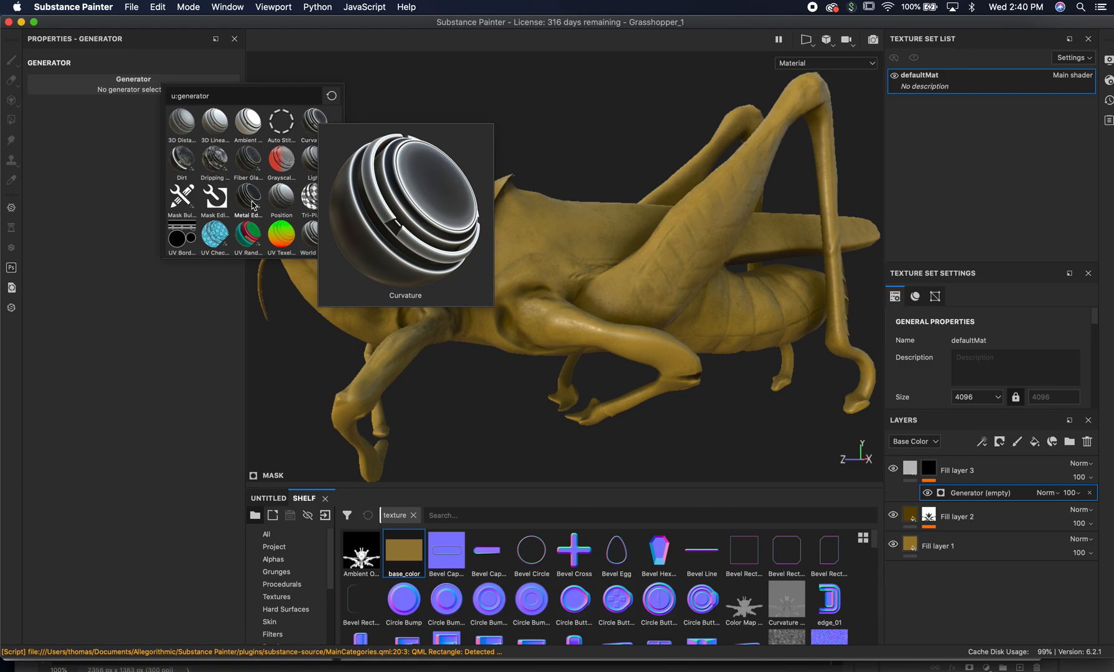
{"action": "mouse_move", "coordinate": [251, 205]}
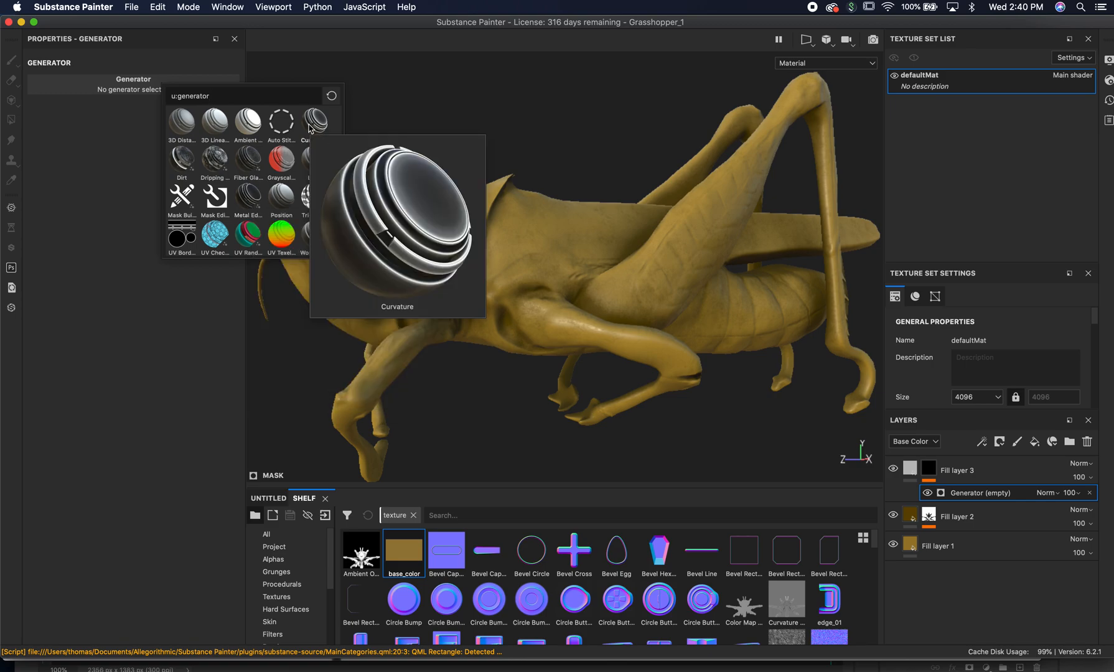
{"action": "left_click", "coordinate": [244, 205]}
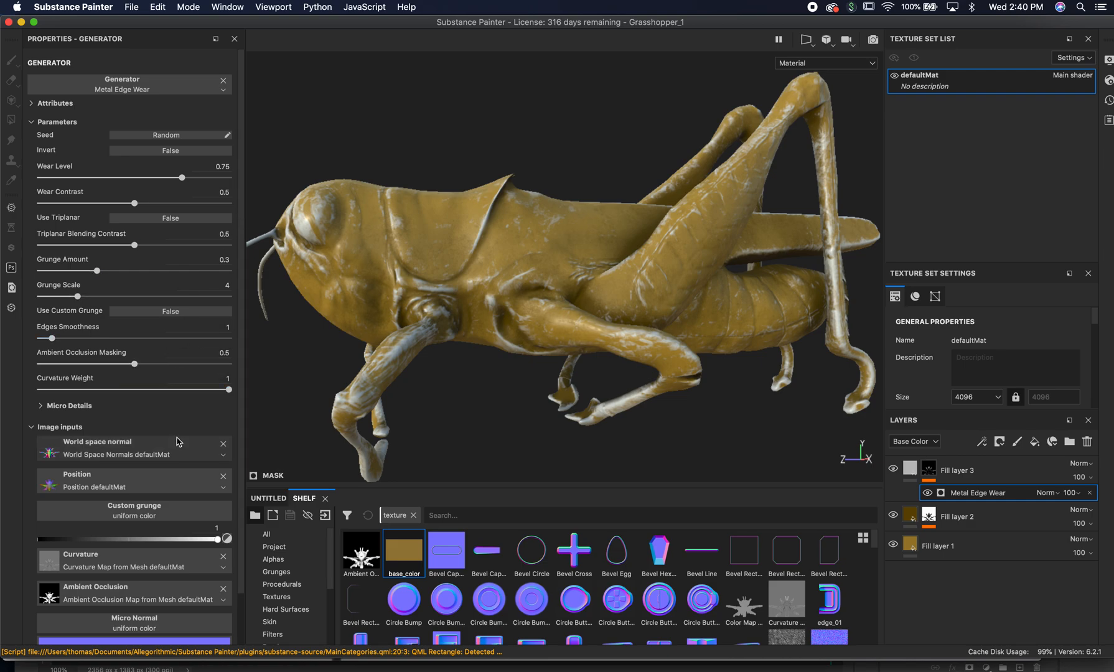
{"action": "left_click", "coordinate": [161, 218]}
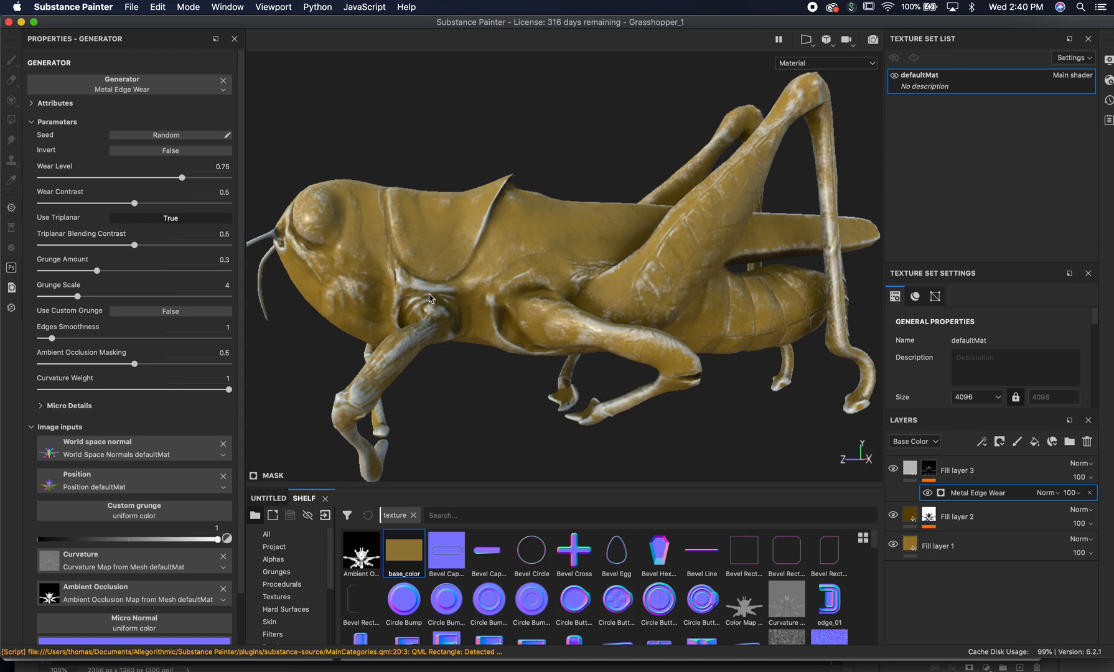
{"action": "left_click_drag", "start_coordinate": [437, 221], "coordinate": [488, 264], "text": "alt"}
{"action": "right_click_drag", "start_coordinate": [489, 265], "coordinate": [772, 348], "text": "alt"}
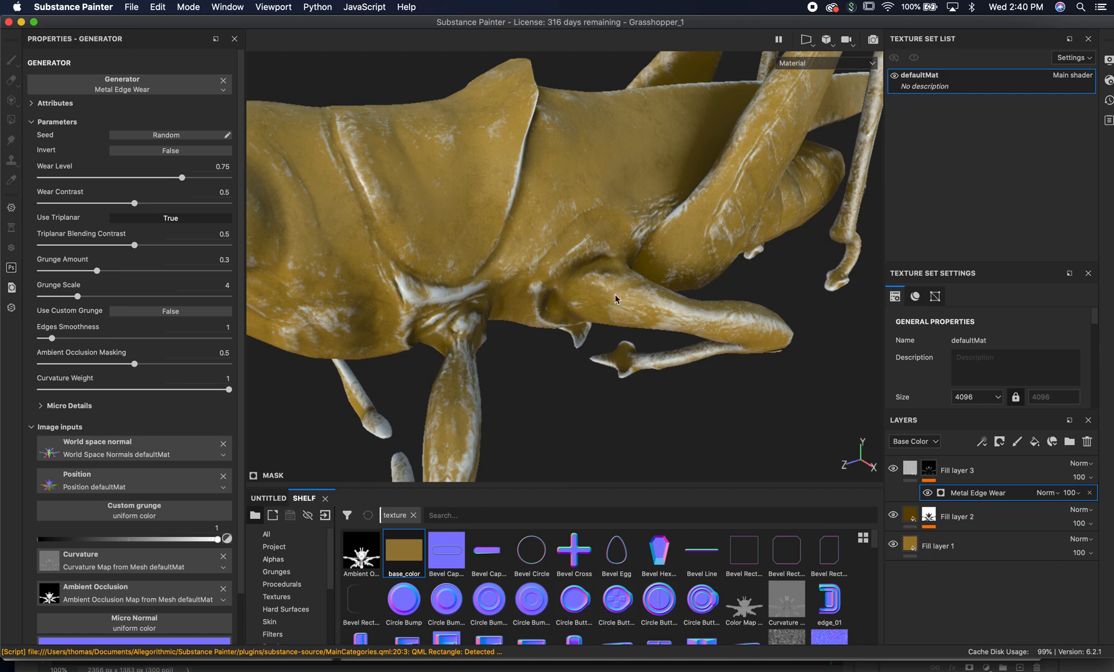
{"action": "left_click_drag", "start_coordinate": [540, 293], "coordinate": [482, 253], "text": "alt"}
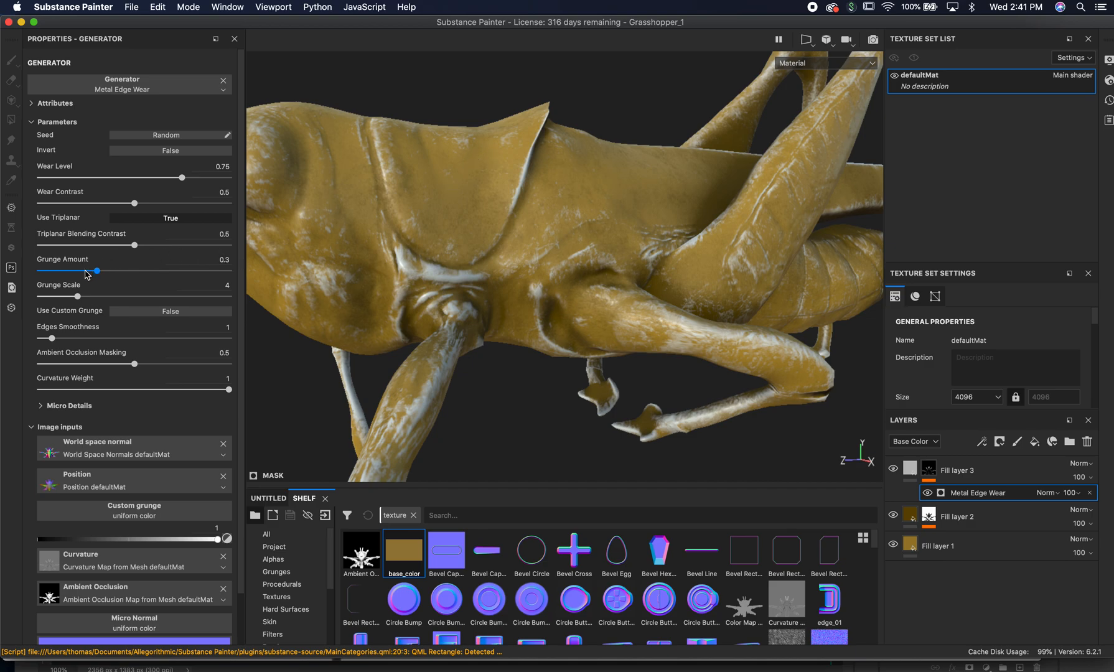
Set the Metal Edge Wear generator's grunge amount to 0.34 and its grunge scale to 3
{"action": "left_click_drag", "start_coordinate": [106, 272], "coordinate": [139, 276]}
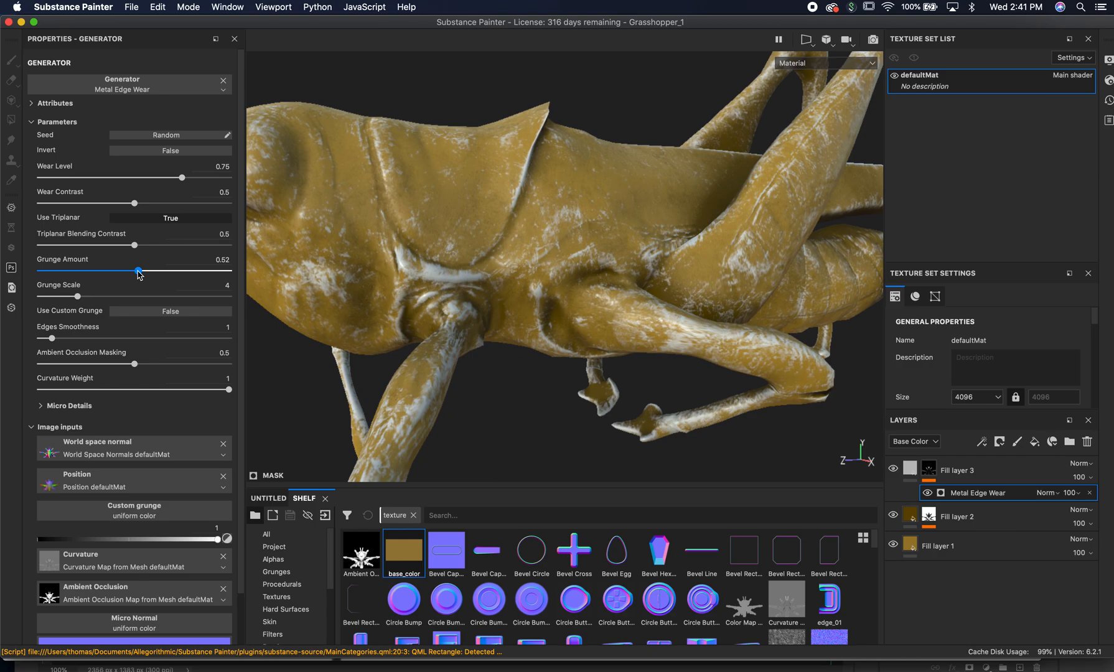
{"action": "left_click", "coordinate": [97, 297]}
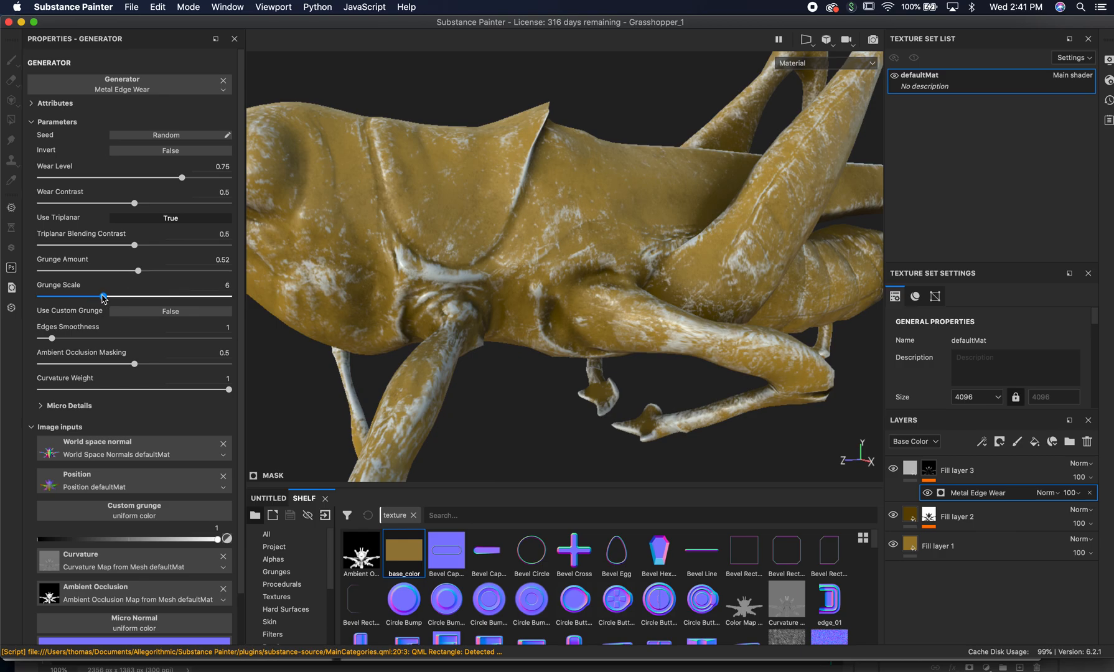
{"action": "left_click_drag", "start_coordinate": [97, 297], "coordinate": [65, 297]}
{"action": "left_click", "coordinate": [105, 272]}
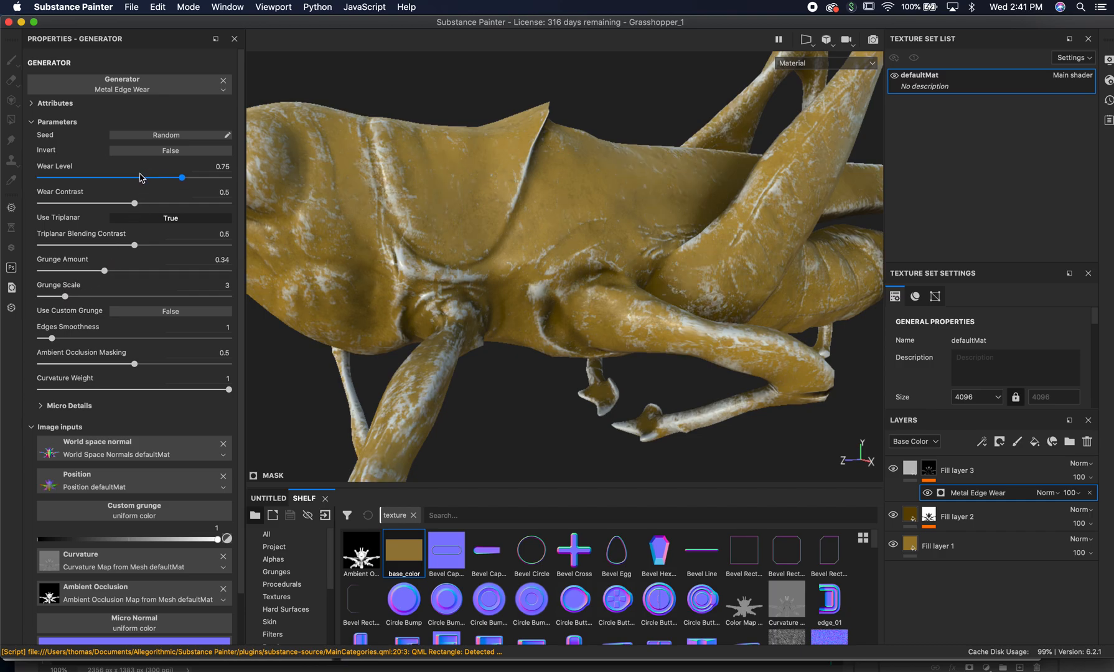
Replace the generator with Curvature and try it with global blur 2.31, balance 0.29 and contrast 0.1
{"action": "left_click", "coordinate": [145, 89]}
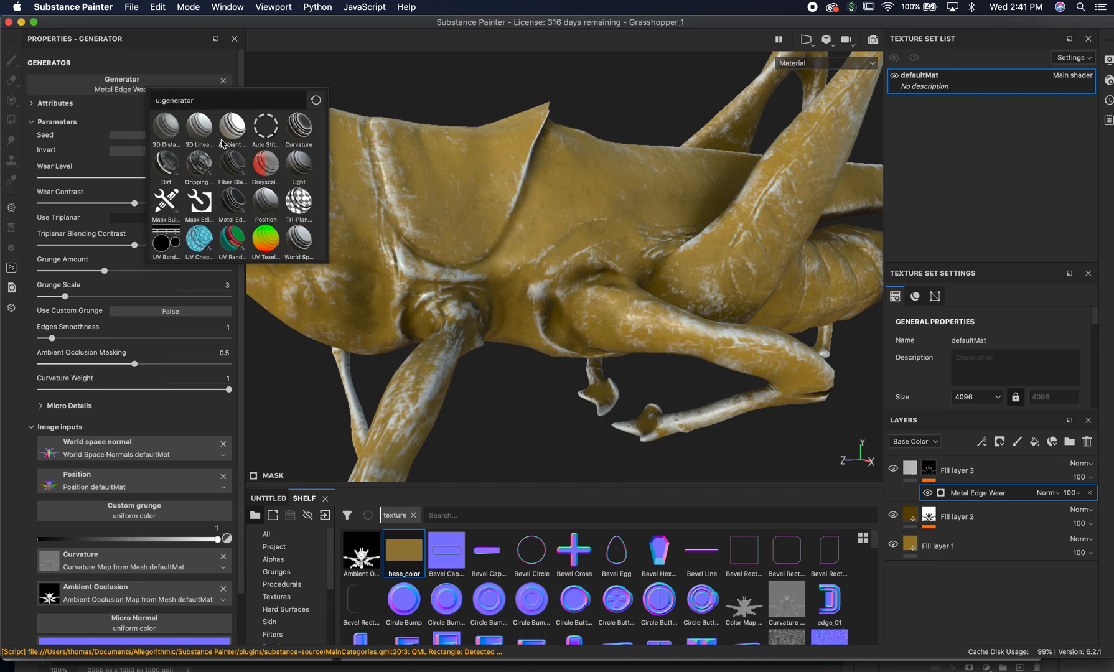
{"action": "left_click", "coordinate": [297, 126]}
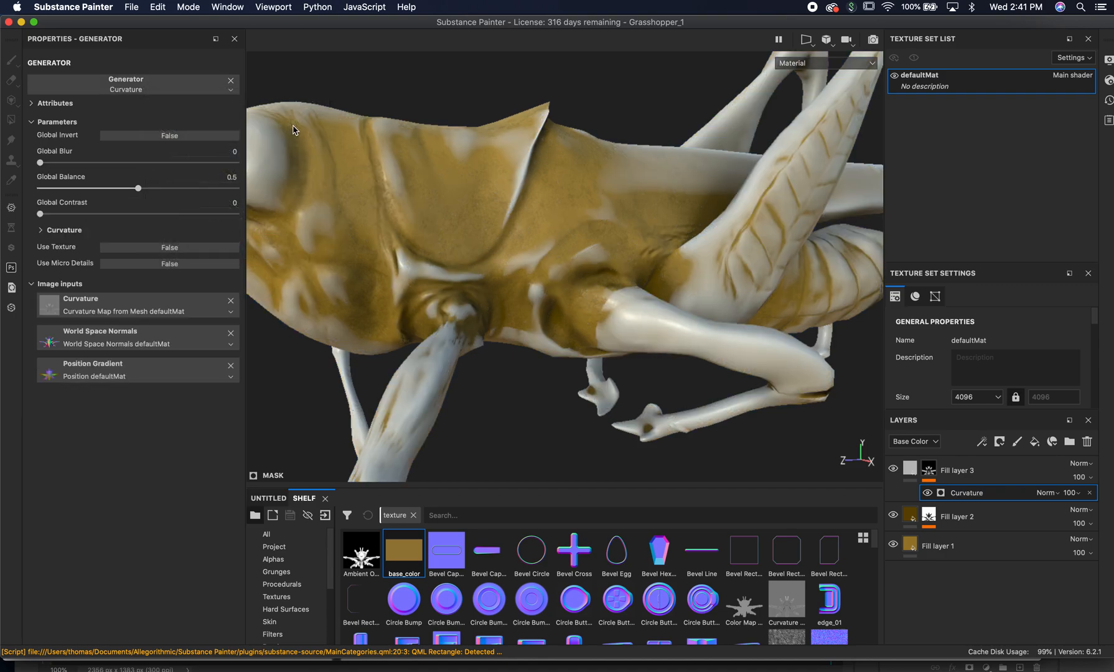
{"action": "left_click_drag", "start_coordinate": [101, 188], "coordinate": [59, 214]}
{"action": "left_click_drag", "start_coordinate": [60, 163], "coordinate": [68, 163]}
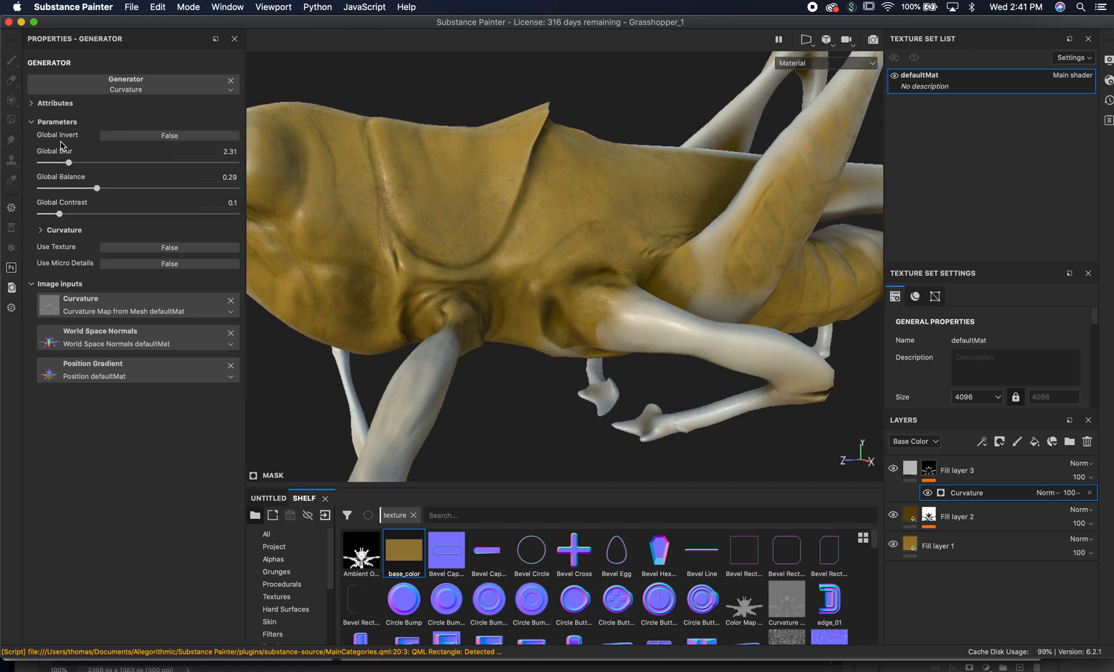
{"action": "left_click", "coordinate": [113, 139]}
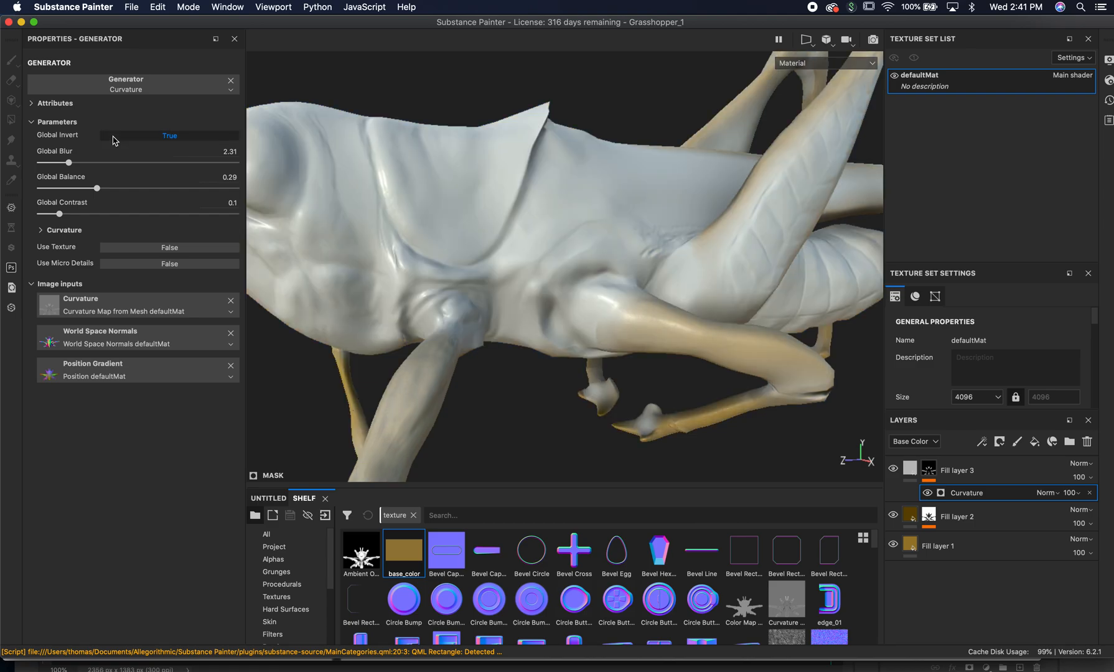
{"action": "left_click", "coordinate": [114, 139]}
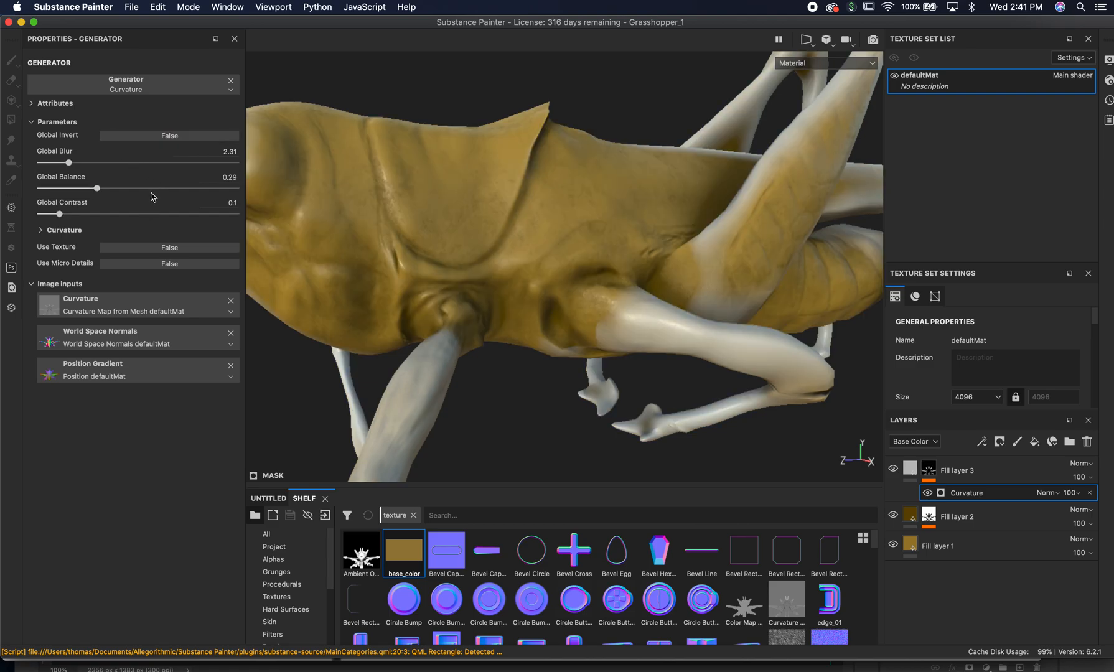
Reload the Curvature generator with its default settings and compare the mask with global invert on and off
{"action": "left_click", "coordinate": [128, 84]}
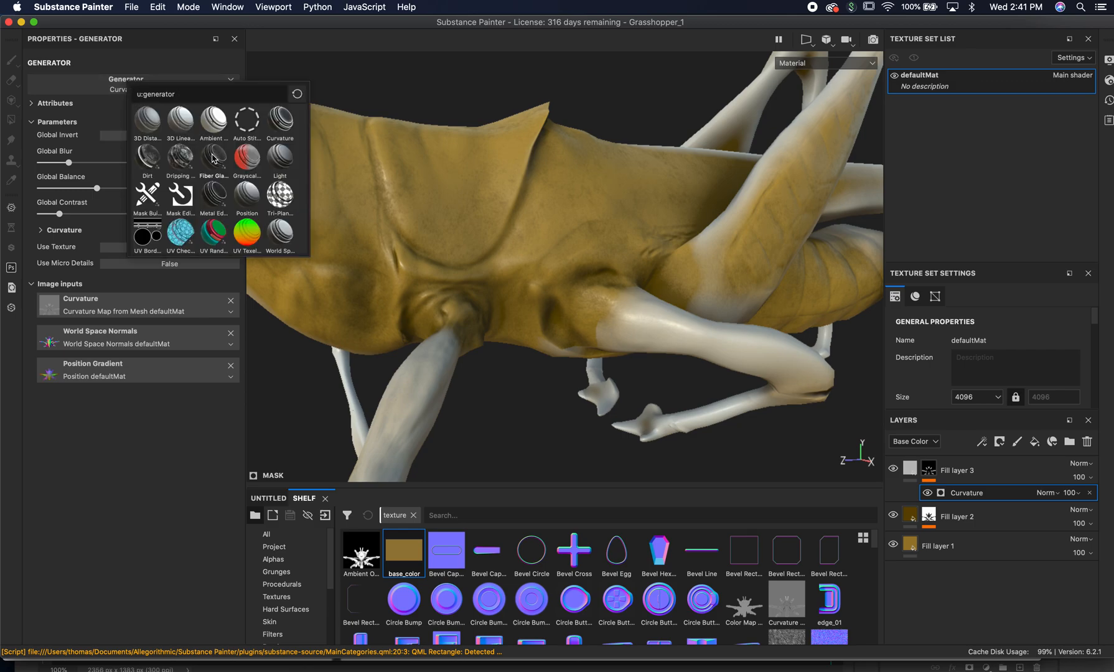
{"action": "mouse_move", "coordinate": [214, 159]}
{"action": "mouse_move", "coordinate": [271, 122]}
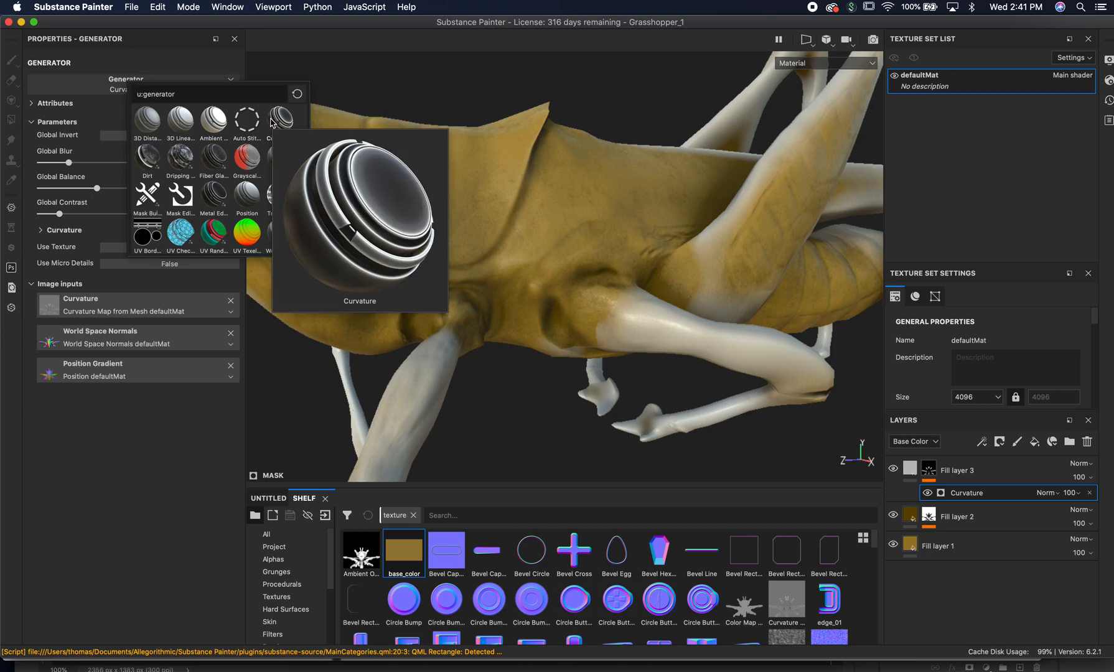
{"action": "left_click", "coordinate": [272, 120]}
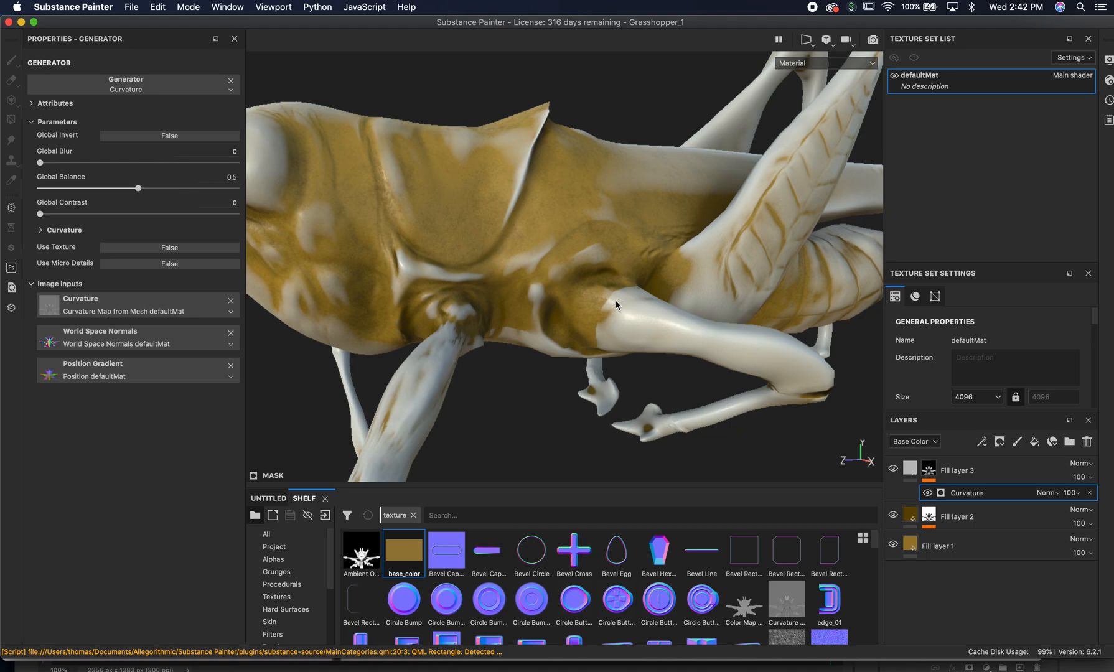
{"action": "left_click", "coordinate": [161, 136]}
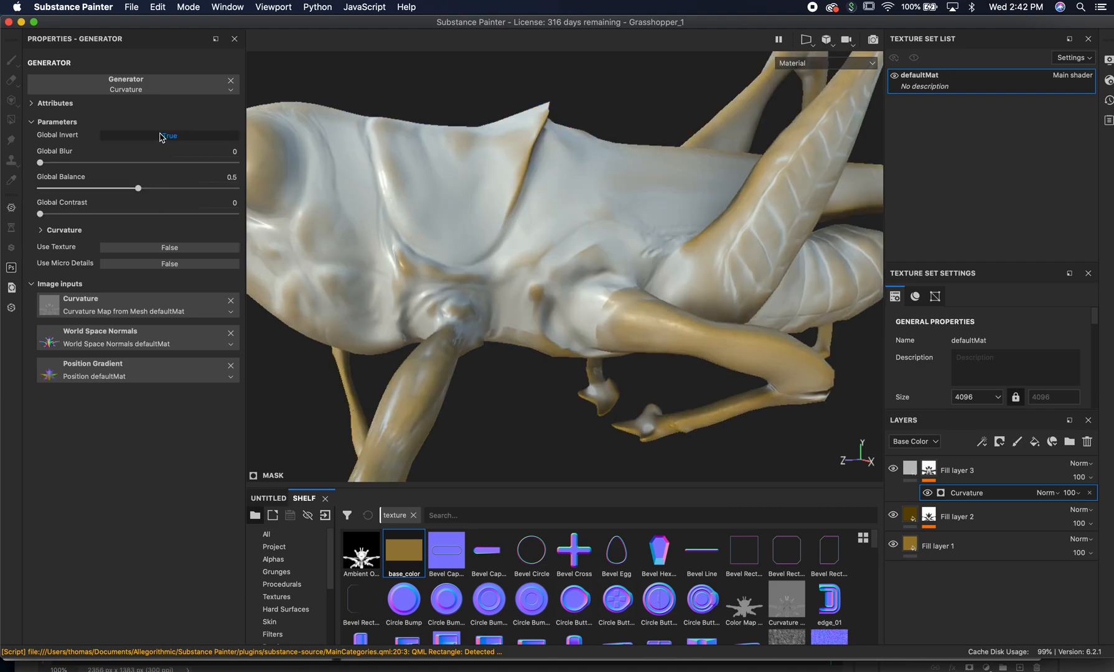
{"action": "left_click", "coordinate": [161, 135]}
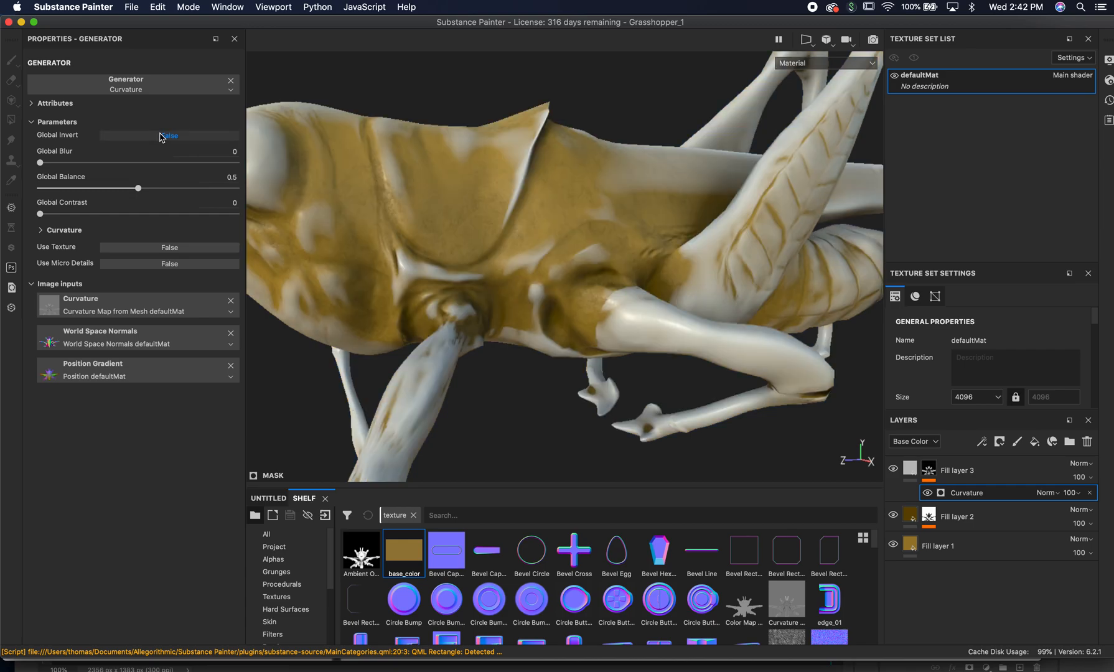
Try the Fiber Glass Edge Wear generator on the third fill layer's mask
{"action": "left_click", "coordinate": [148, 87]}
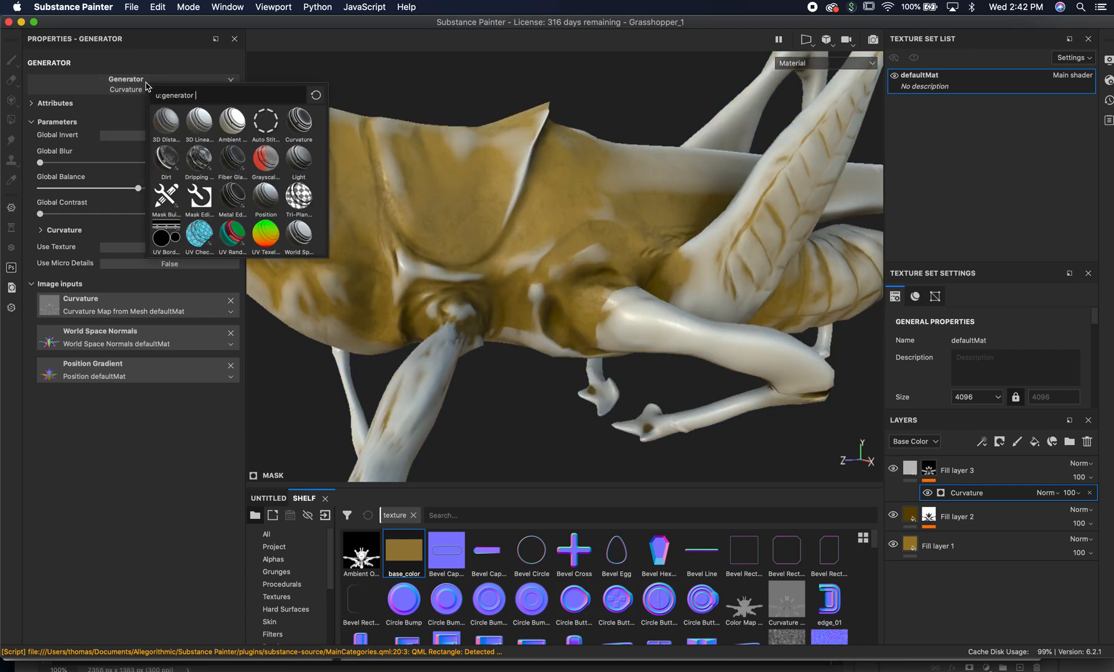
{"action": "left_click", "coordinate": [225, 161]}
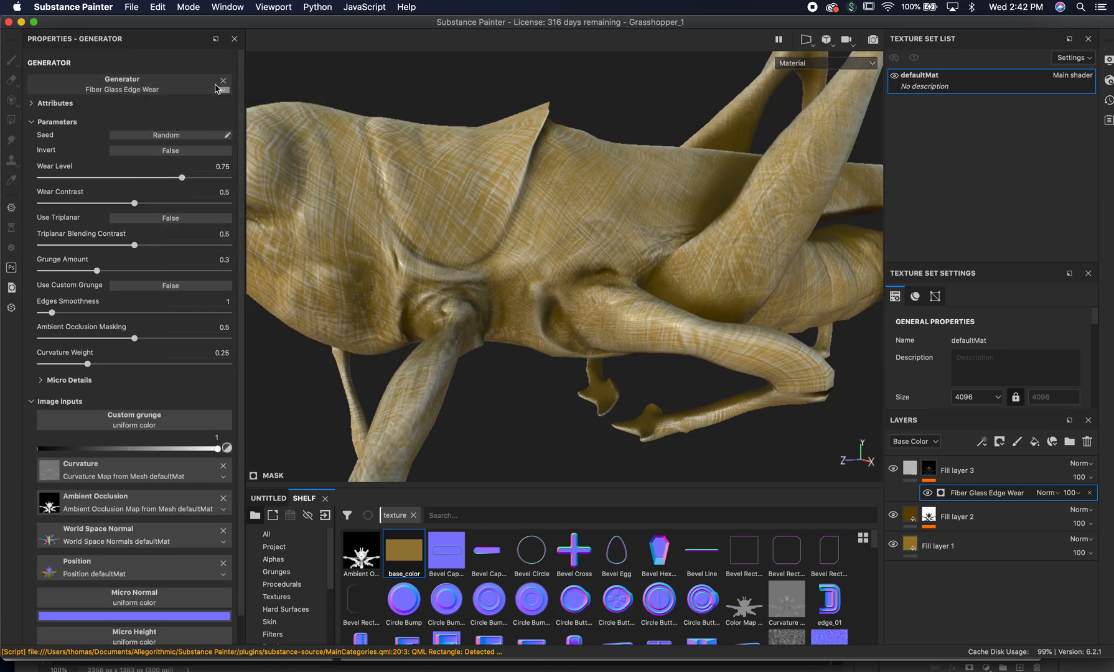
Switch the mask's generator to Curvature with global contrast 0.14 and global balance 0.25, keeping global invert off
{"action": "left_click", "coordinate": [188, 85]}
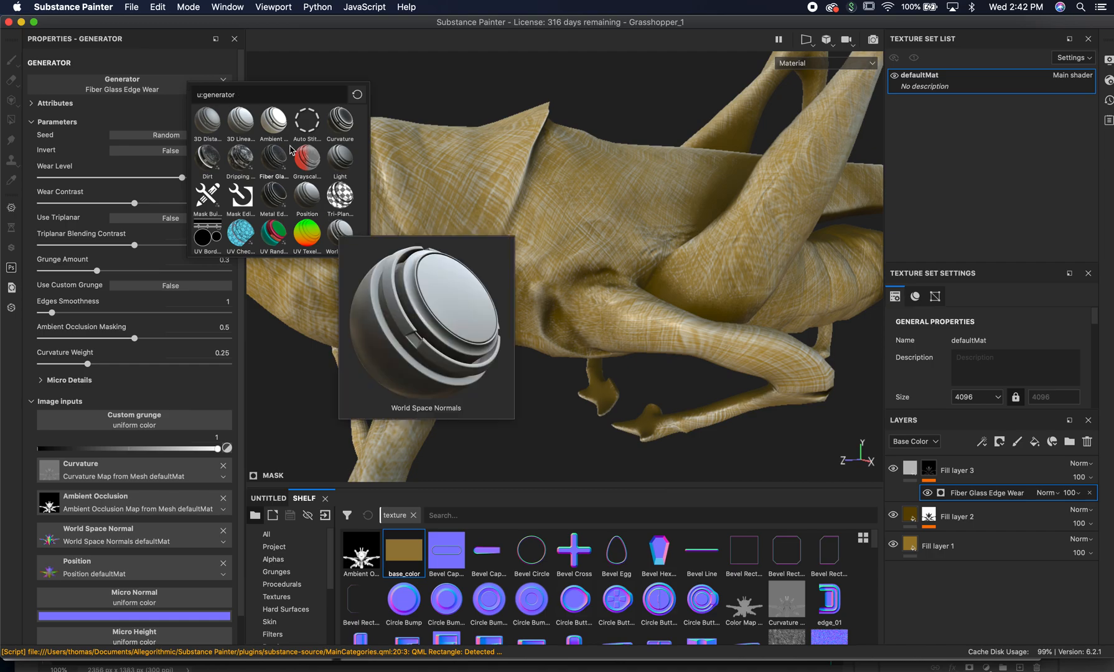
{"action": "mouse_move", "coordinate": [331, 122]}
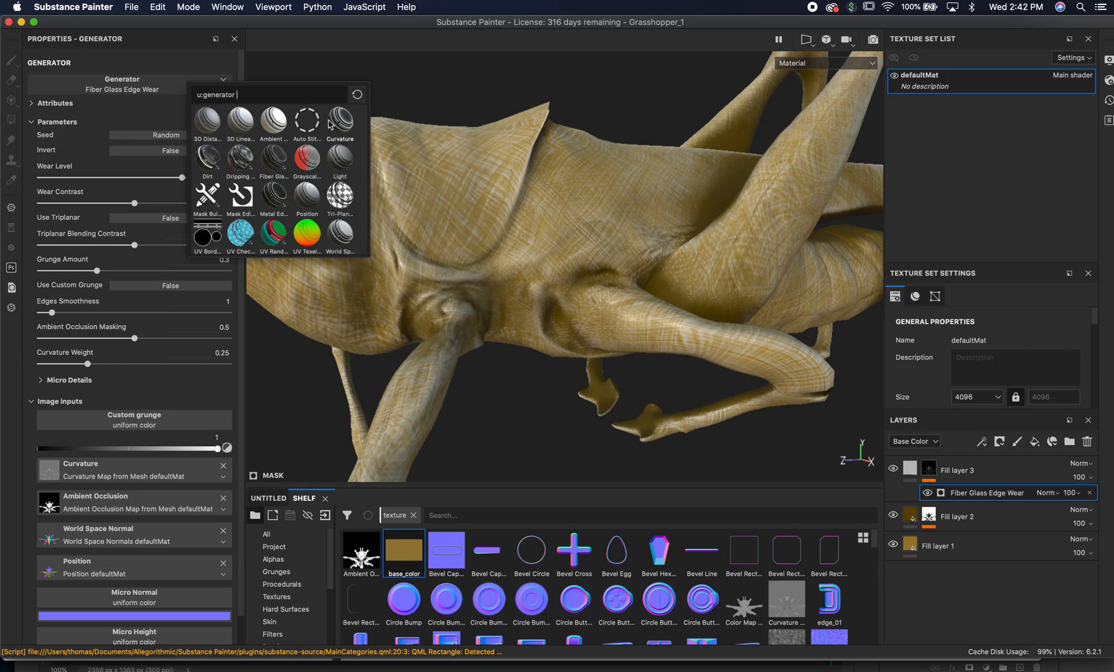
{"action": "left_click", "coordinate": [329, 124]}
{"action": "left_click_drag", "start_coordinate": [60, 214], "coordinate": [68, 215]}
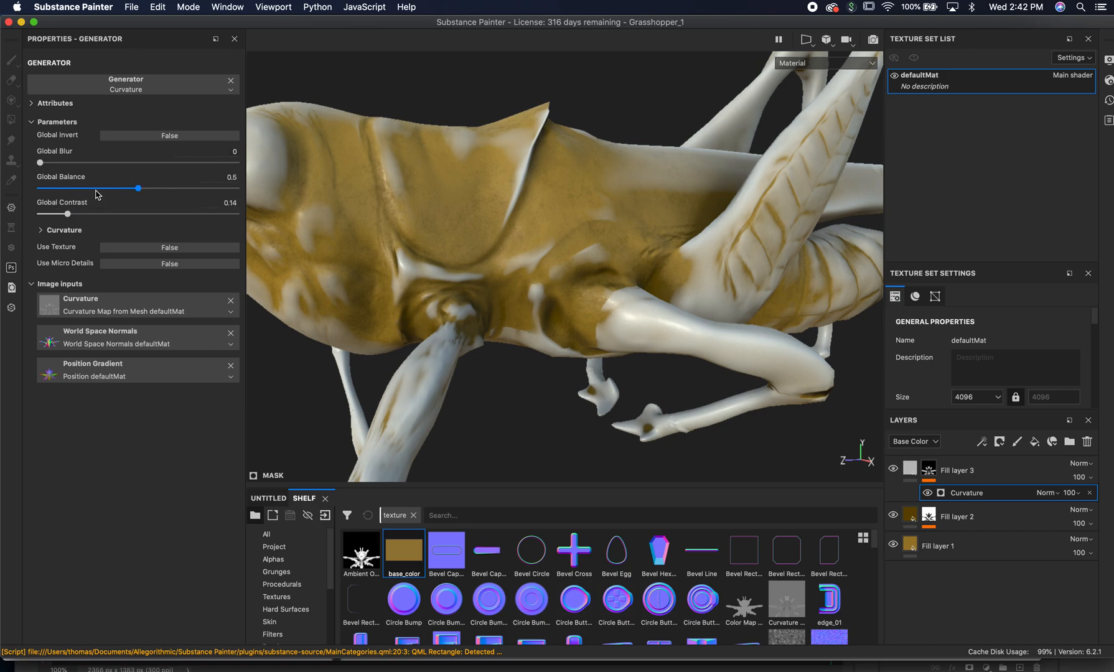
{"action": "left_click_drag", "start_coordinate": [138, 188], "coordinate": [62, 192]}
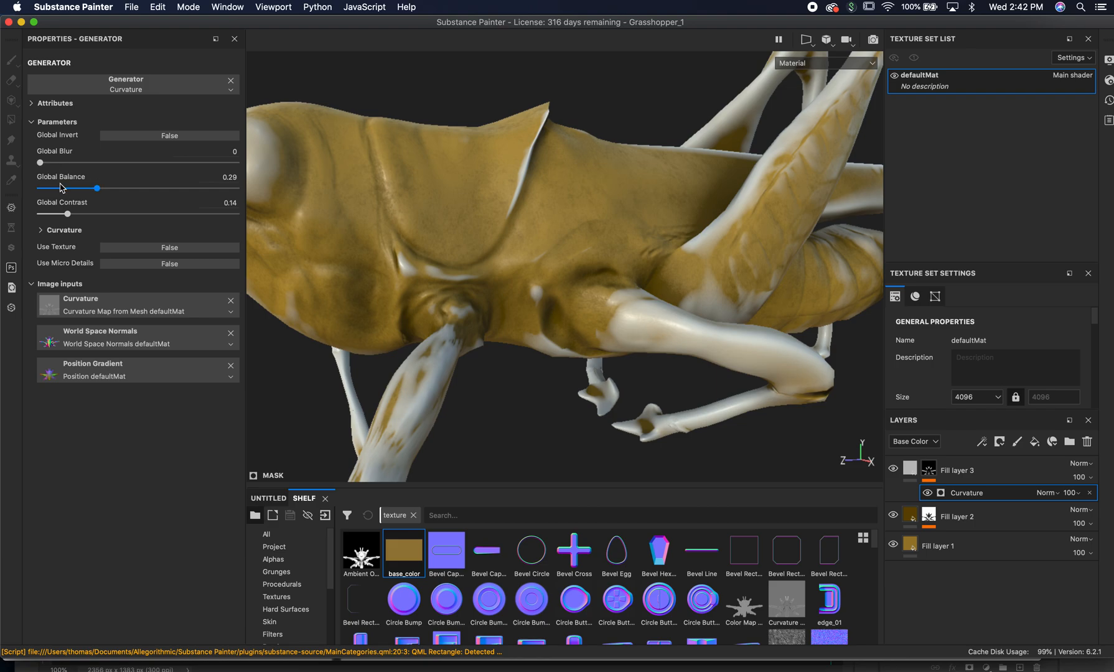
{"action": "left_click", "coordinate": [58, 189]}
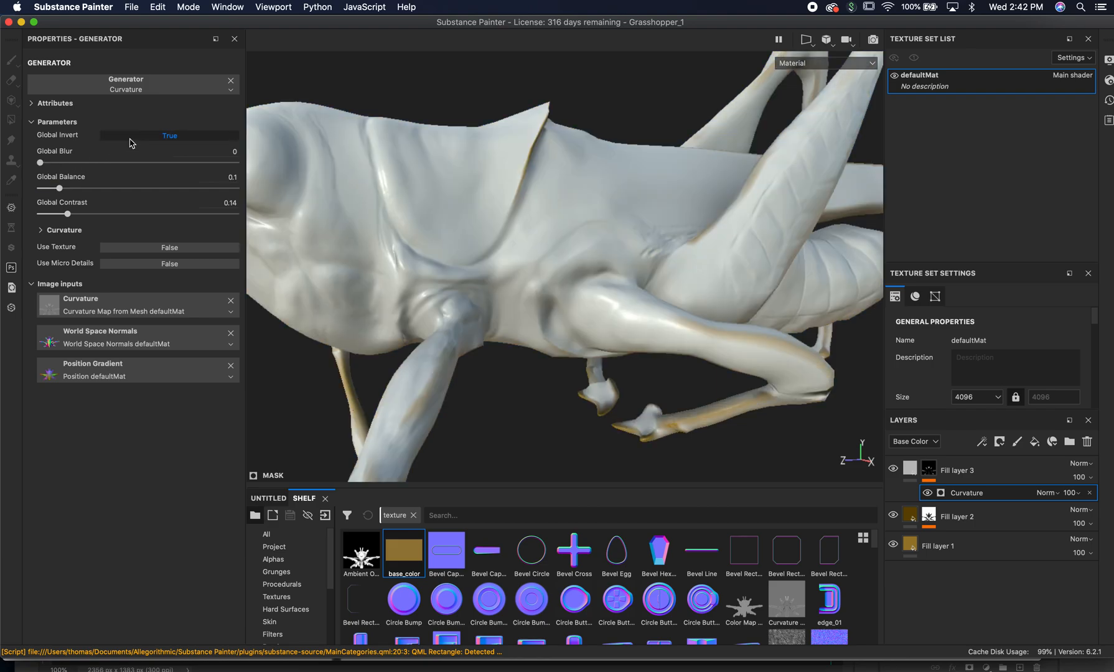
{"action": "left_click", "coordinate": [88, 187]}
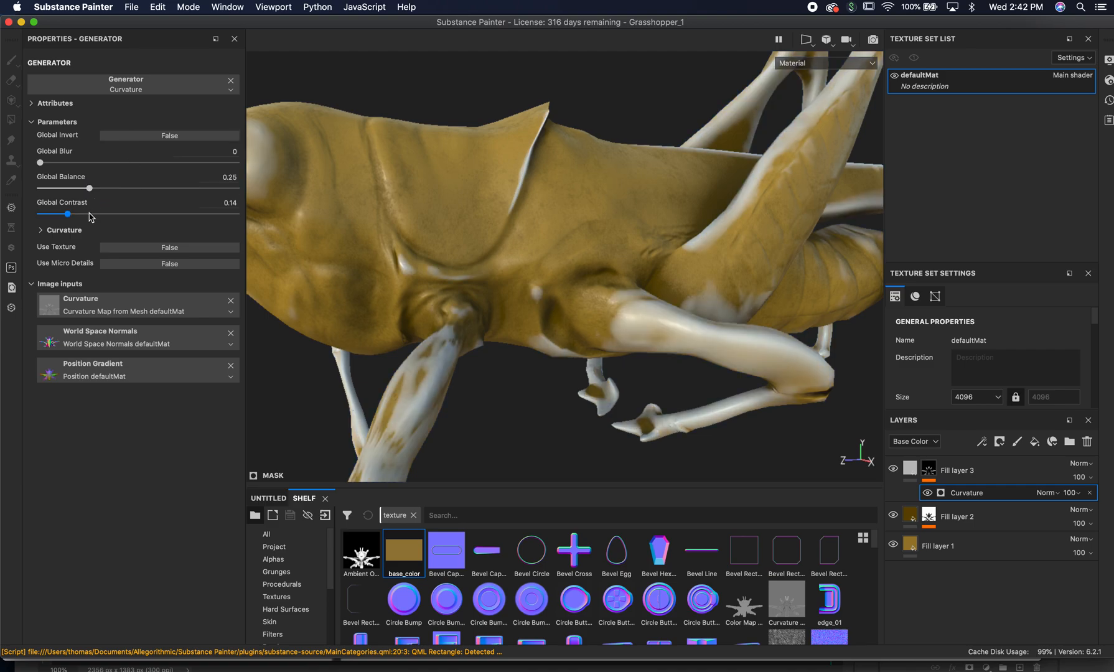
Lower the Curvature generator's global contrast to 0.03 and settle its global balance at 0.25
{"action": "left_click", "coordinate": [84, 214]}
{"action": "left_click_drag", "start_coordinate": [61, 214], "coordinate": [56, 214]}
{"action": "left_click", "coordinate": [44, 213]}
{"action": "left_click", "coordinate": [70, 188]}
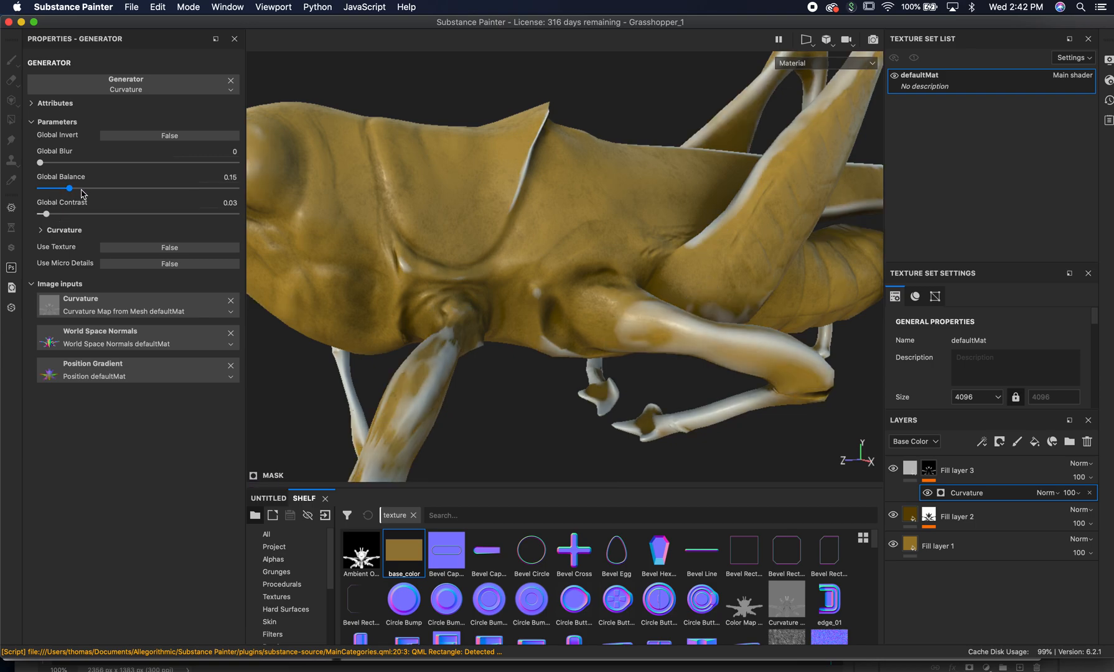
{"action": "left_click", "coordinate": [87, 189]}
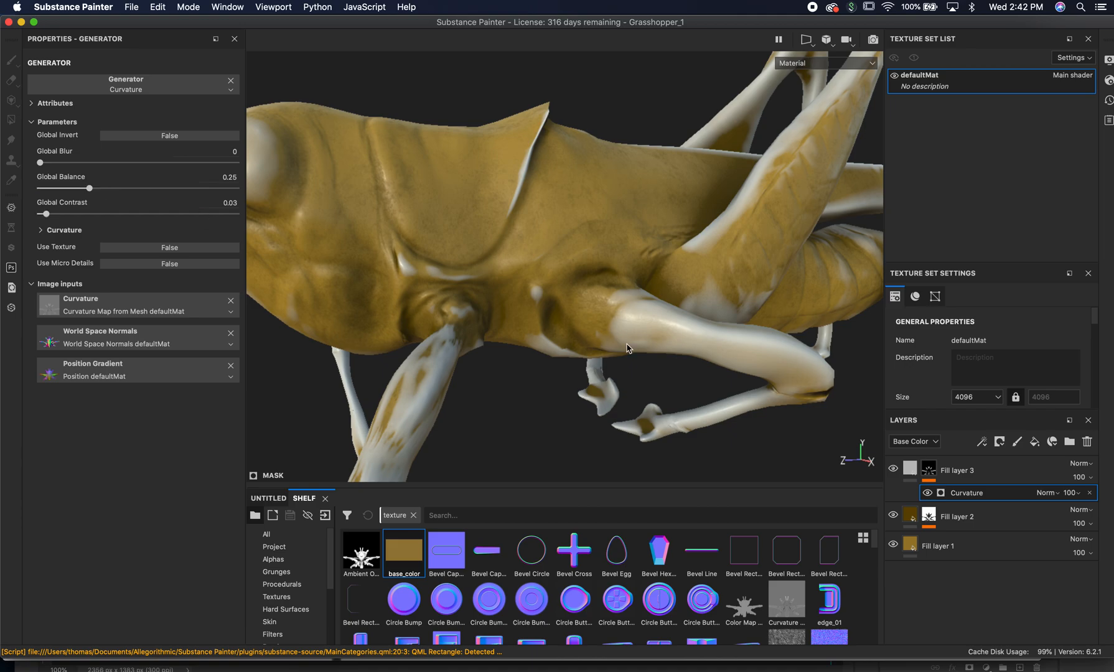
Sample the third fill layer's base color from the grasshopper's body as a lighter brown, R 0.352, G 0.242, B 0.067
{"action": "left_click", "coordinate": [928, 475]}
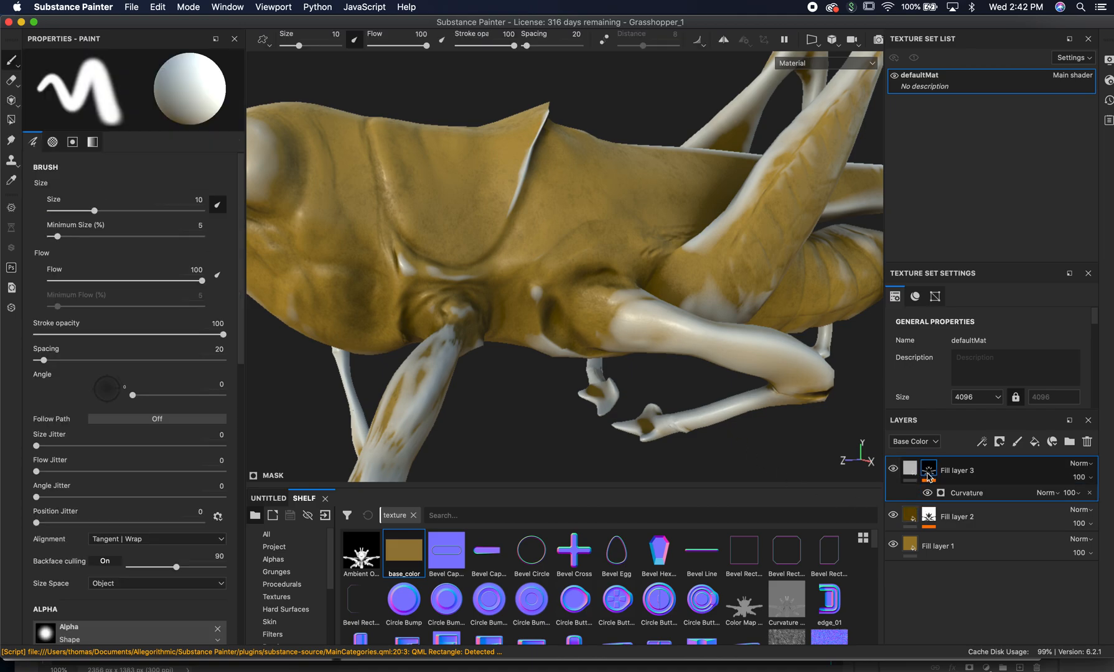
{"action": "left_click", "coordinate": [911, 472]}
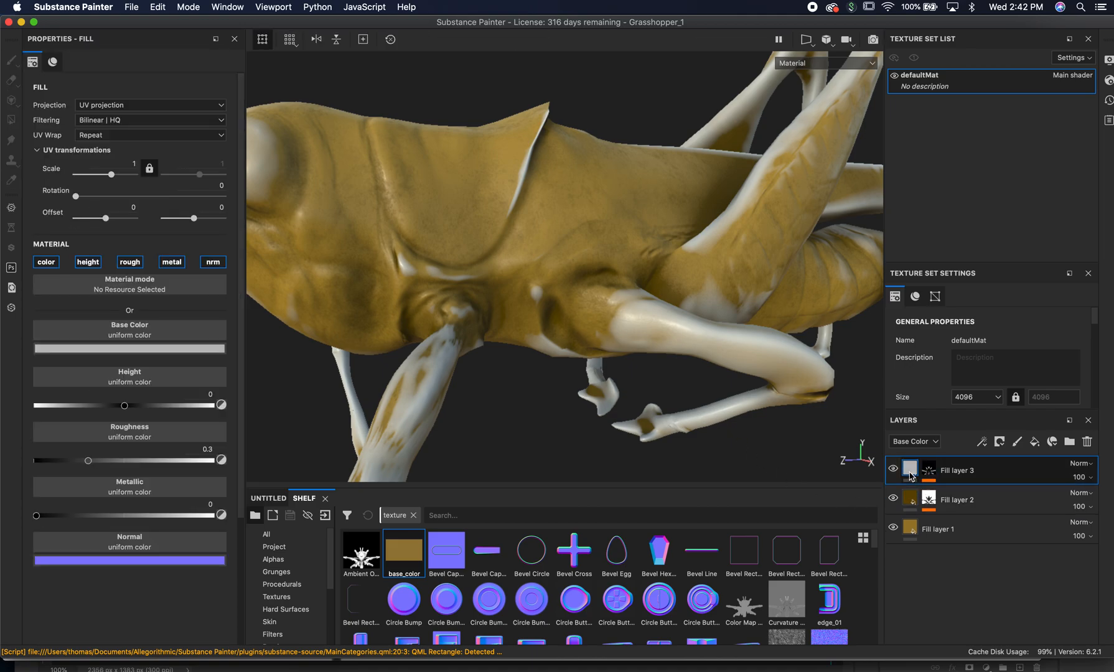
{"action": "left_click", "coordinate": [175, 348]}
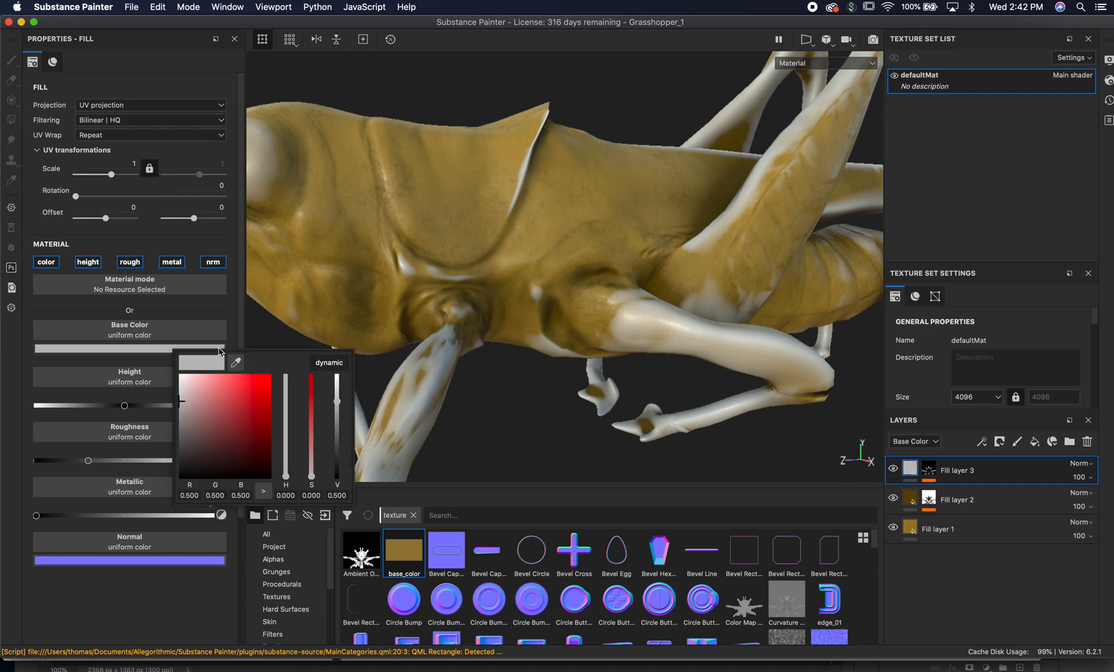
{"action": "left_click", "coordinate": [235, 363]}
{"action": "left_click", "coordinate": [350, 234]}
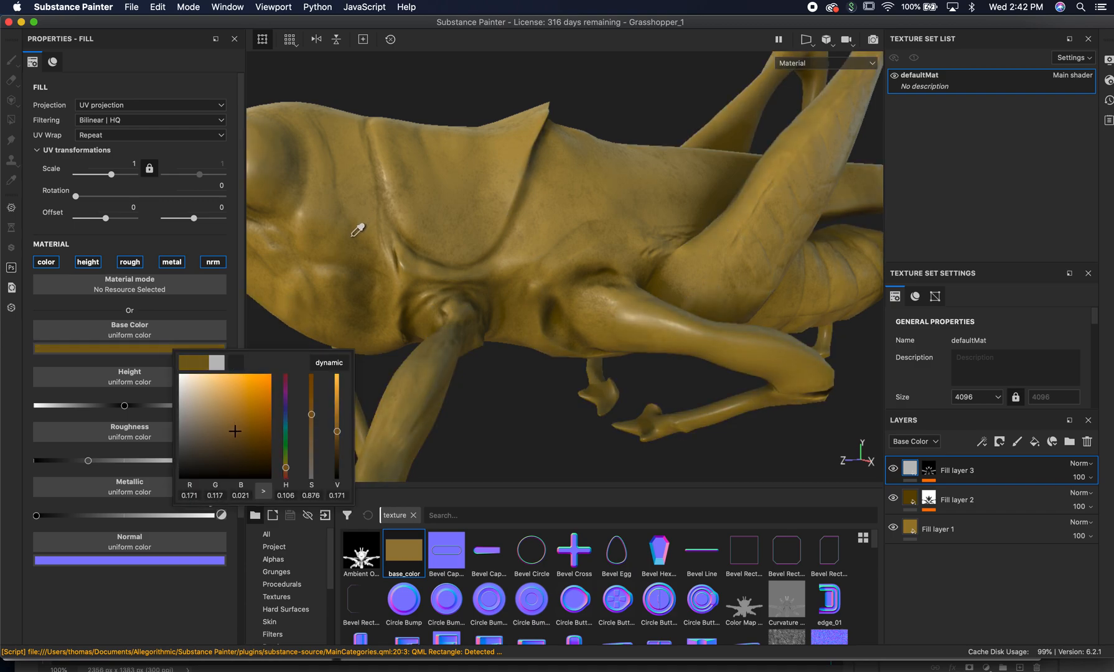
{"action": "left_click", "coordinate": [360, 219]}
{"action": "left_click", "coordinate": [408, 207]}
{"action": "left_click", "coordinate": [406, 210]}
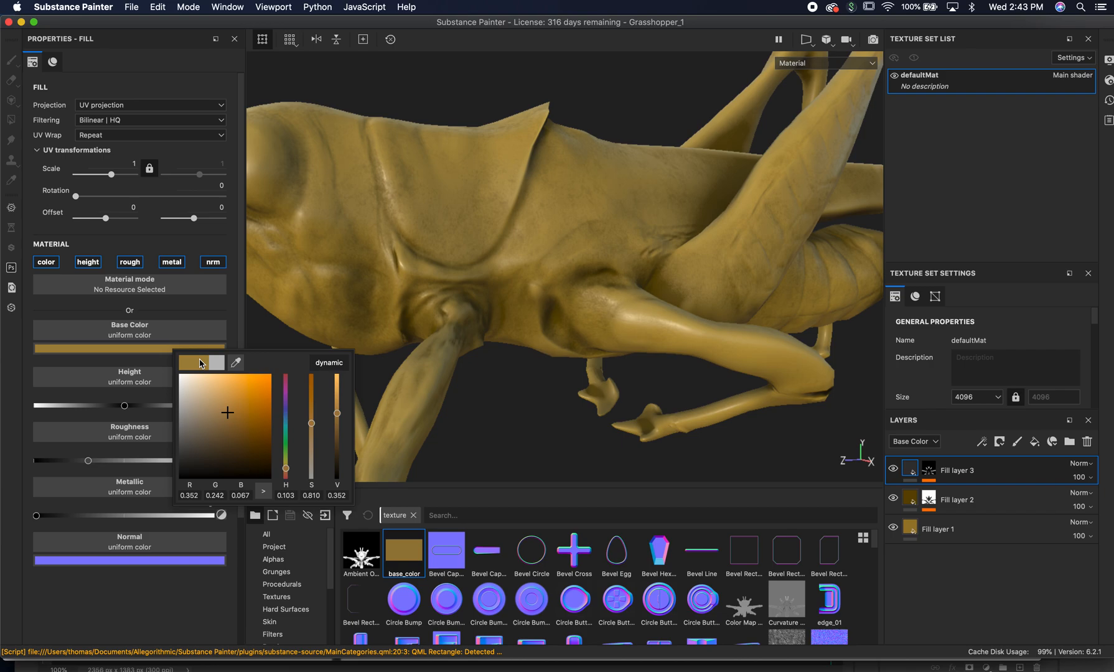
Darken the third fill layer's base color to R 0.089, G 0.055, B 0.001 and change its projection to Tri-planar projection
{"action": "left_click_drag", "start_coordinate": [232, 418], "coordinate": [261, 447]}
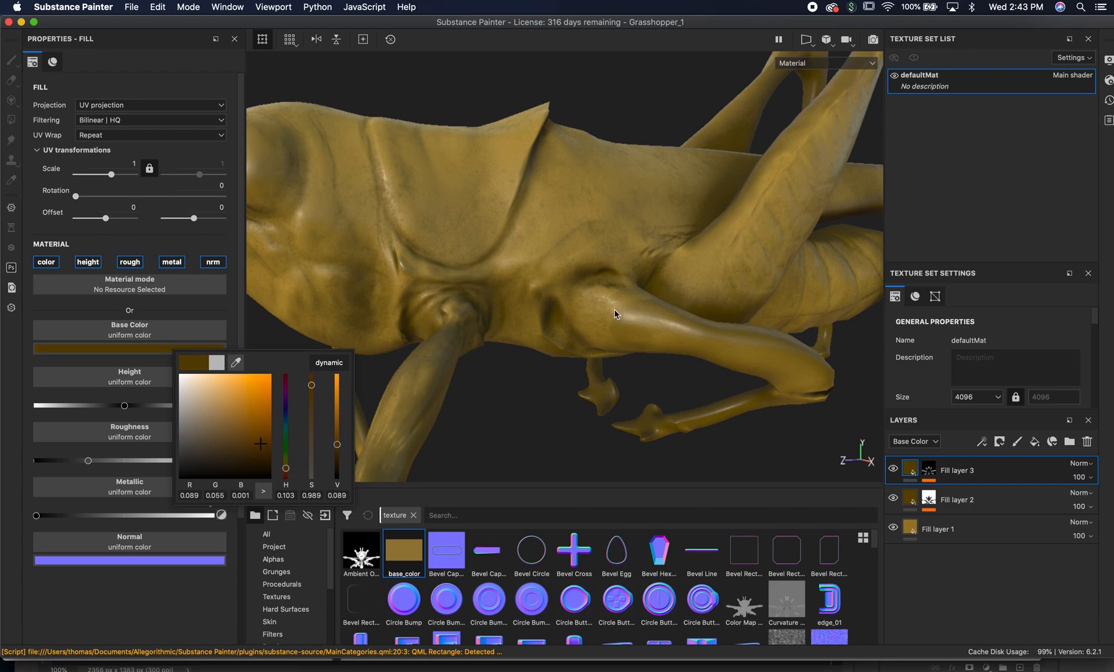
{"action": "left_click", "coordinate": [143, 109]}
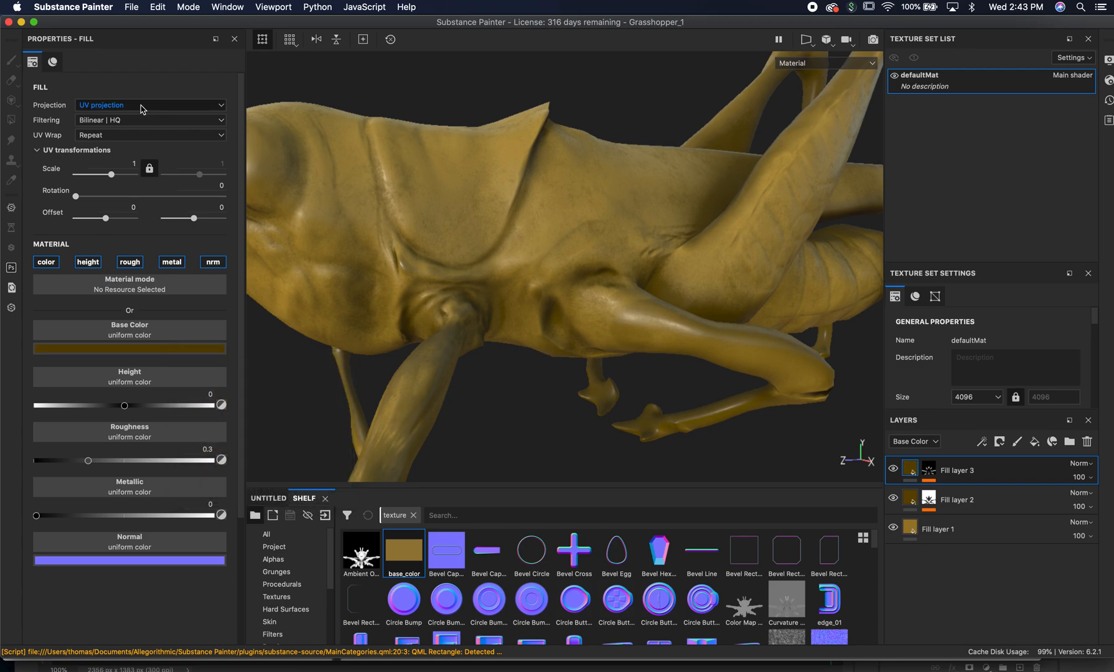
{"action": "left_click", "coordinate": [143, 106]}
{"action": "left_click", "coordinate": [143, 136]}
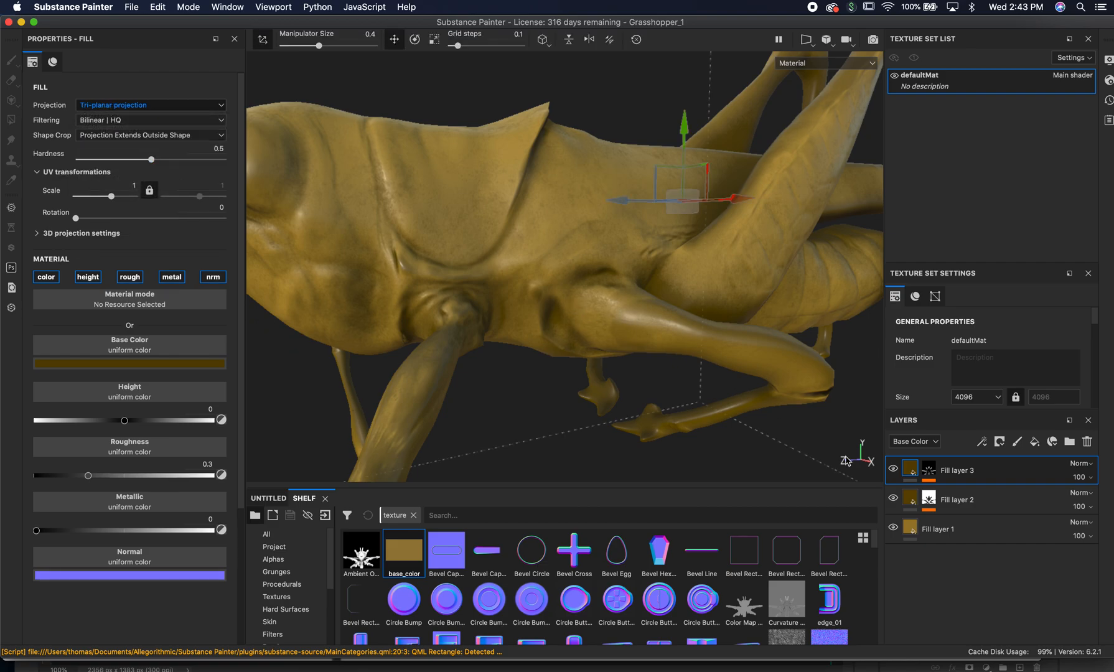
Review the third fill layer's Curvature mask and compare the grasshopper with that layer hidden and shown from several angles
{"action": "left_click", "coordinate": [930, 470]}
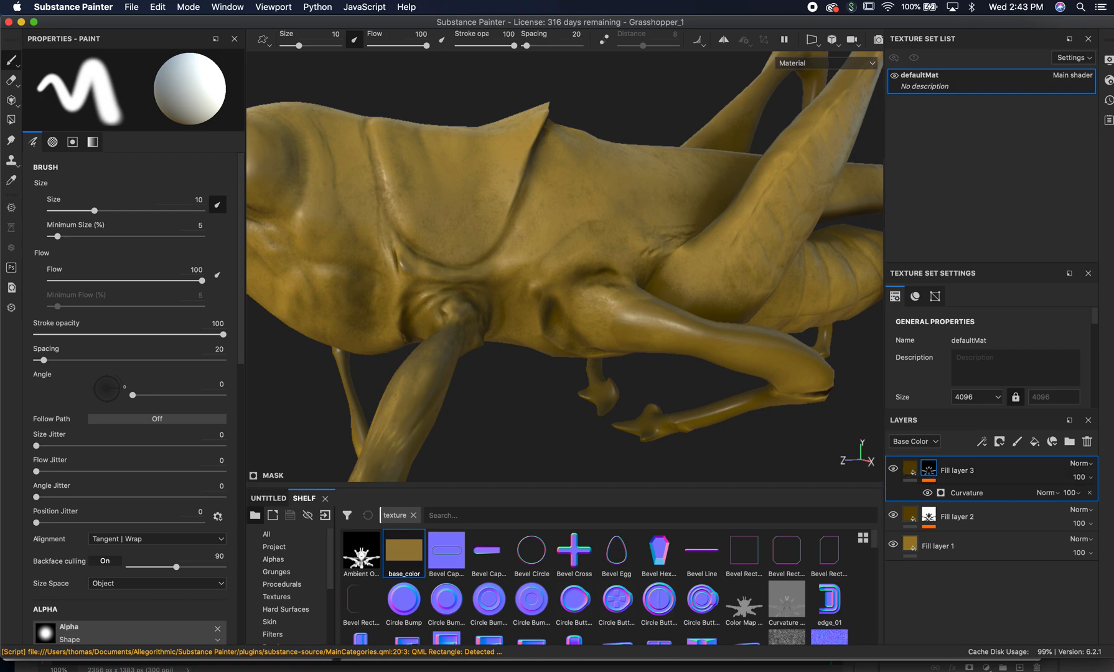
{"action": "scroll", "coordinate": [190, 405], "scroll_direction": "down", "scroll_amount": 8}
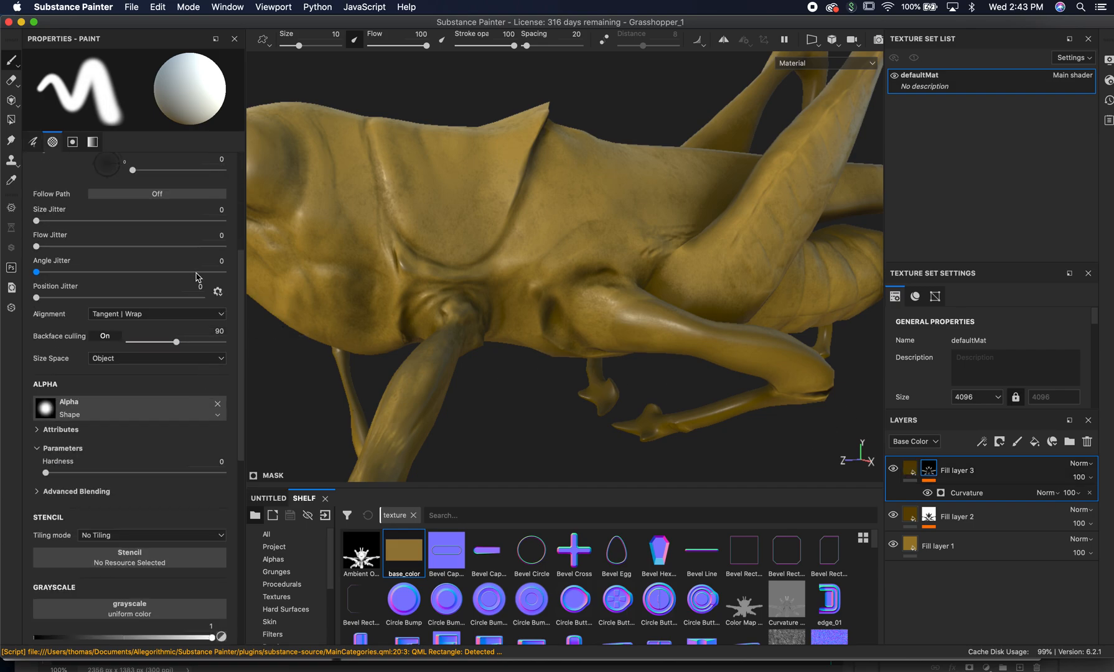
{"action": "left_click", "coordinate": [946, 496]}
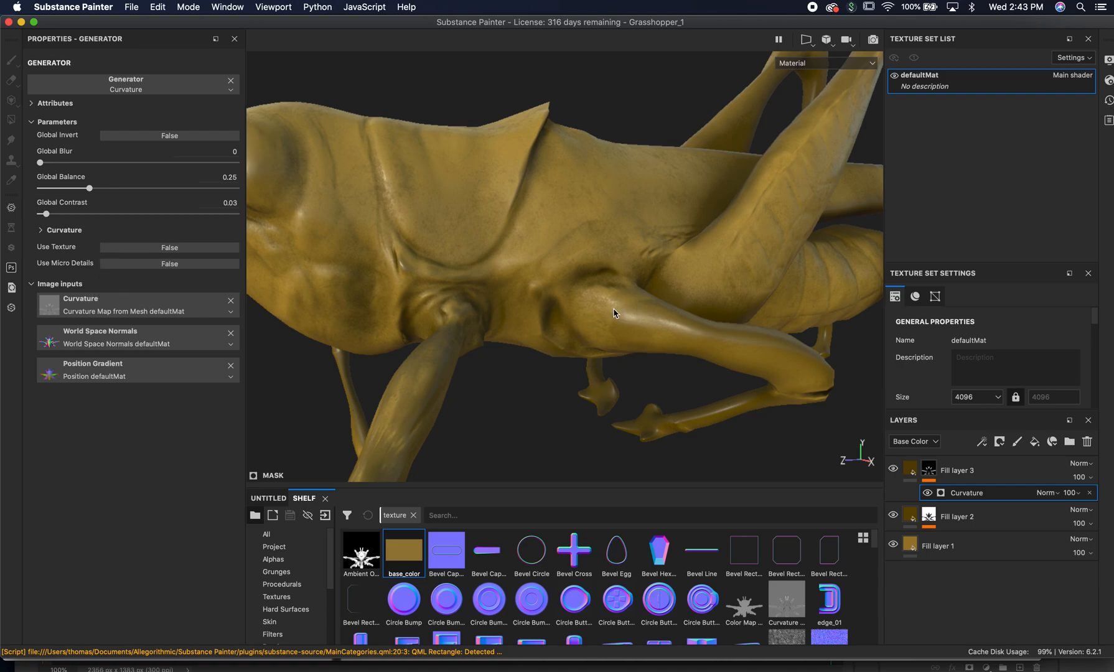
{"action": "left_click", "coordinate": [893, 471]}
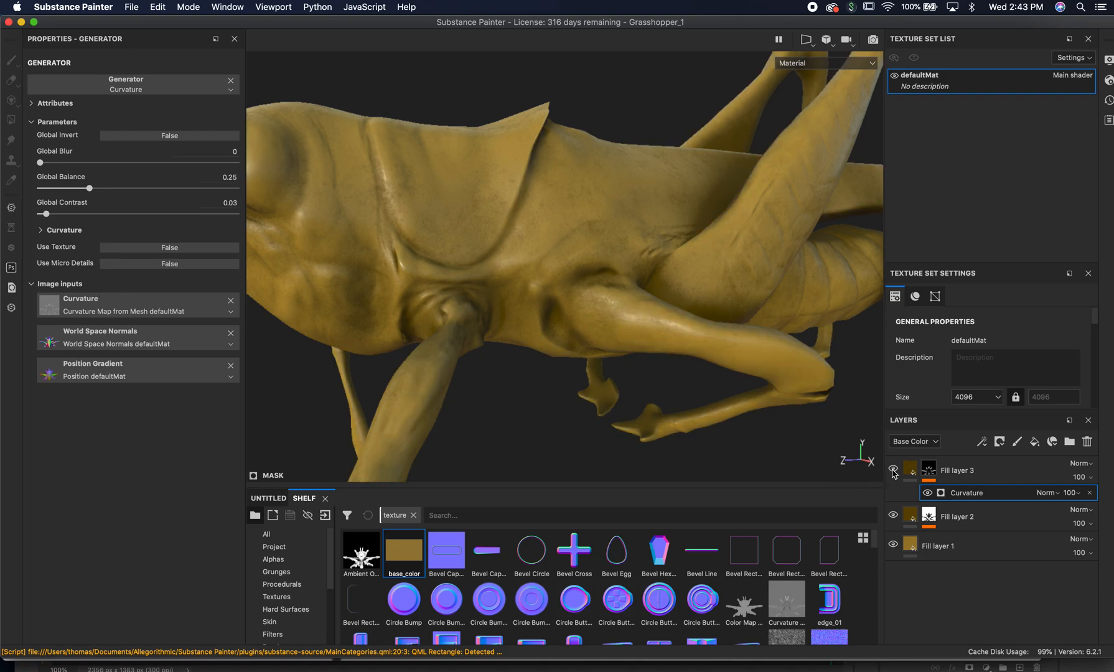
{"action": "left_click", "coordinate": [893, 472]}
{"action": "left_click", "coordinate": [893, 472]}
{"action": "left_click", "coordinate": [893, 472]}
{"action": "left_click_drag", "start_coordinate": [505, 291], "coordinate": [730, 264], "text": "alt"}
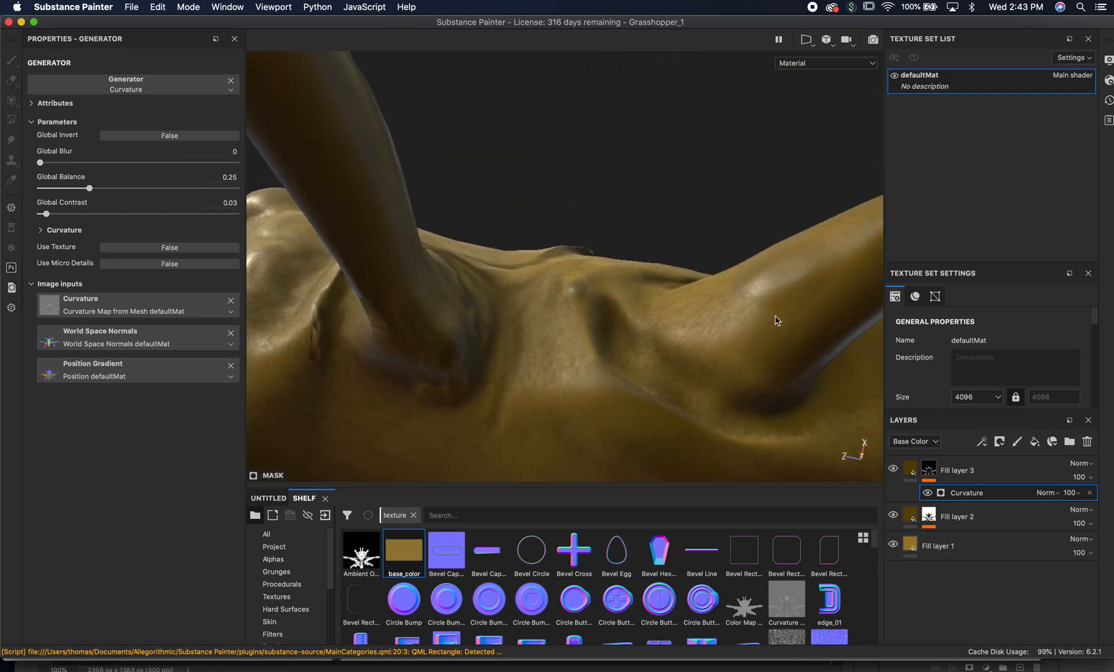
{"action": "left_click_drag", "start_coordinate": [668, 198], "coordinate": [598, 250], "text": "alt"}
{"action": "left_click", "coordinate": [893, 468]}
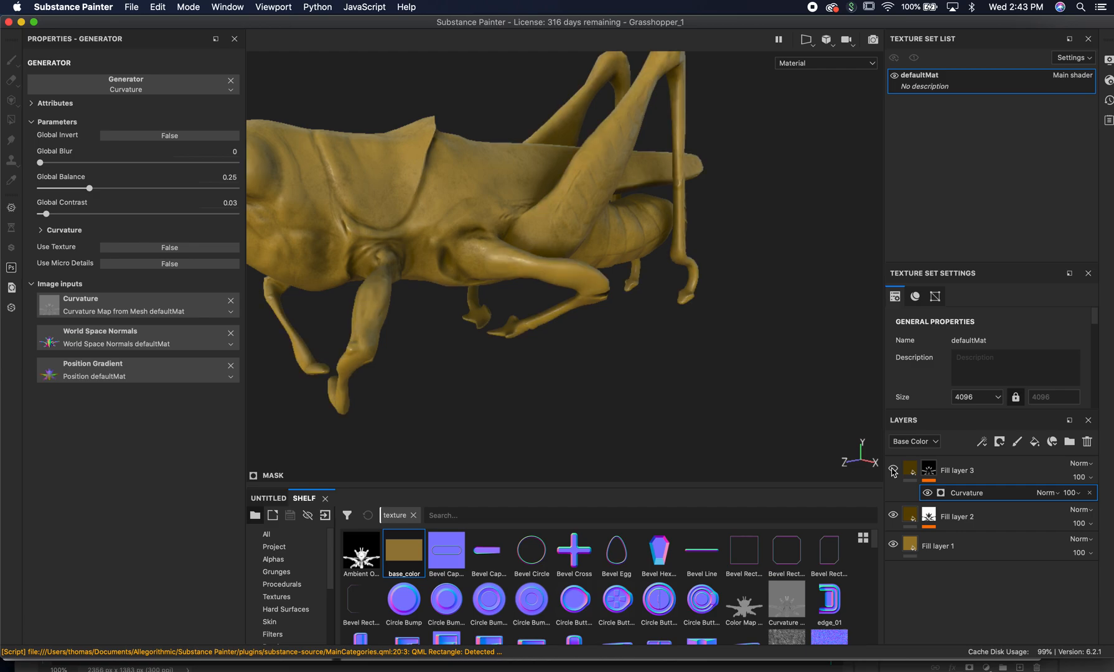
{"action": "left_click_drag", "start_coordinate": [610, 353], "coordinate": [449, 341], "text": "alt"}
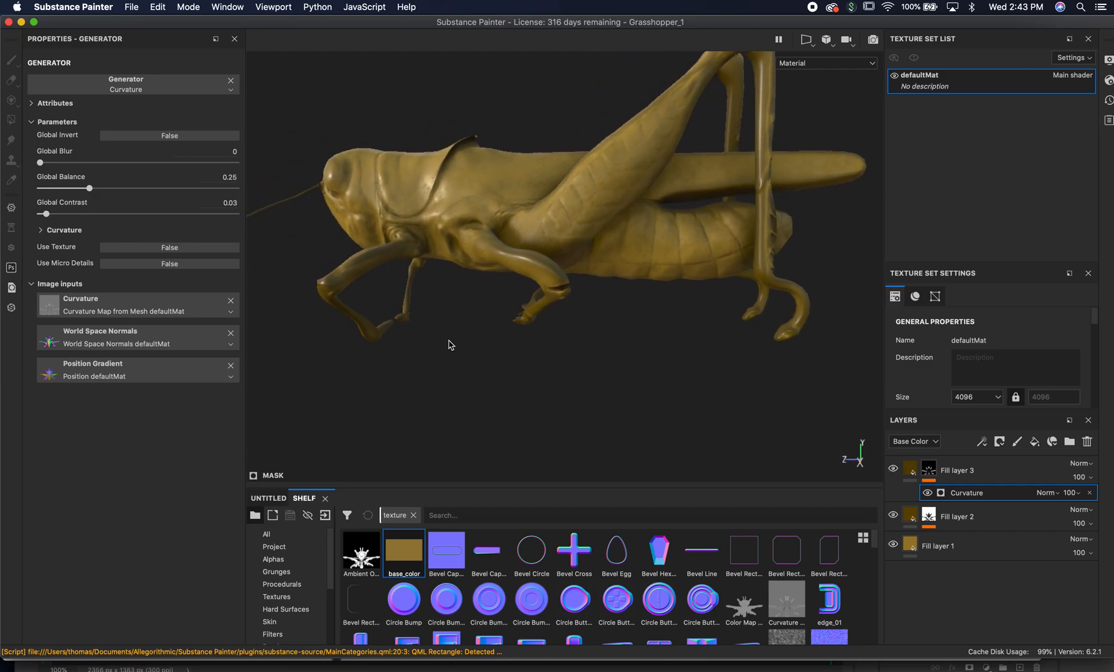
{"action": "right_click_drag", "start_coordinate": [449, 341], "coordinate": [652, 338], "text": "alt"}
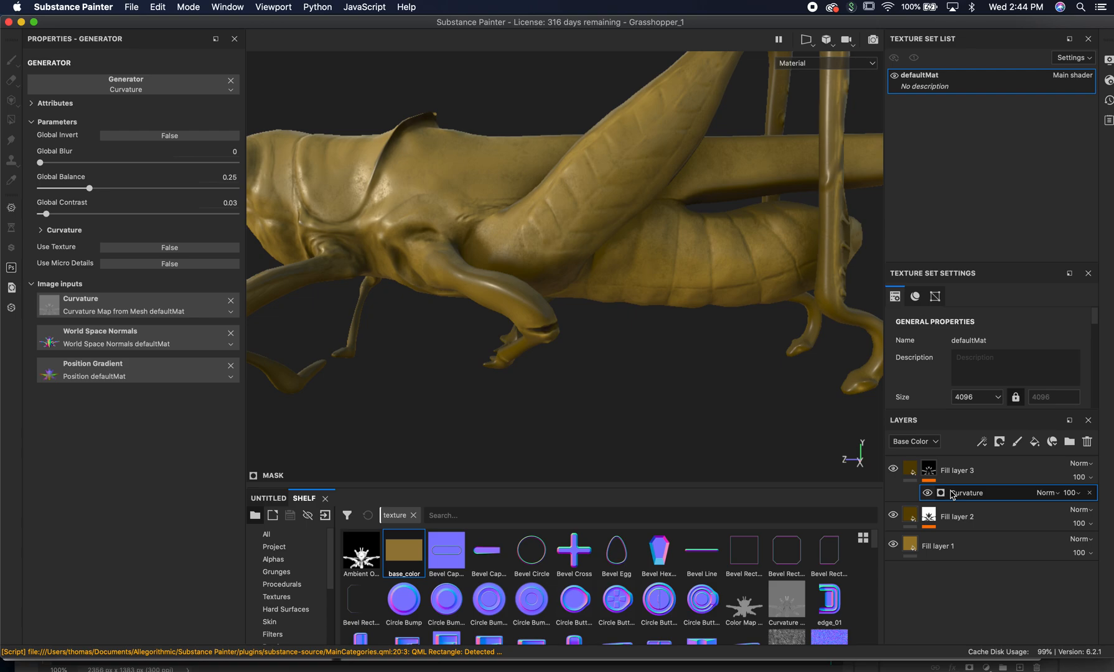
{"action": "left_click_drag", "start_coordinate": [656, 352], "coordinate": [813, 373], "text": "alt"}
{"action": "mouse_move", "coordinate": [654, 261]}
{"action": "right_mouse_down", "text": "shift"}
{"action": "mouse_move", "coordinate": [542, 249]}
{"action": "mouse_move", "coordinate": [555, 246]}
{"action": "right_mouse_up", "text": "shift"}
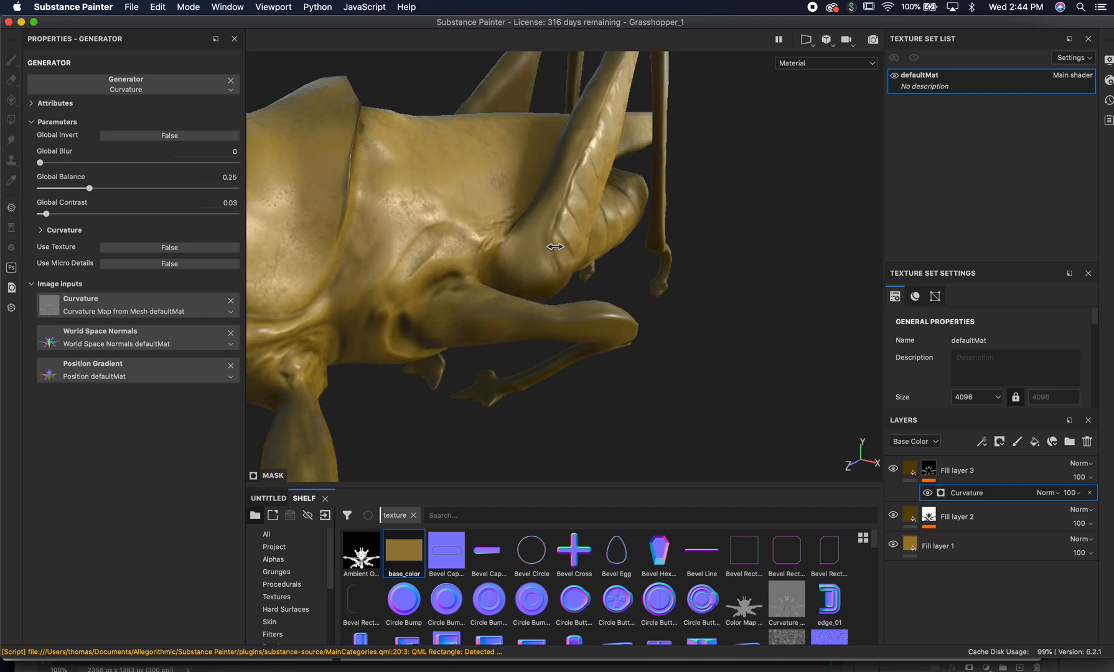
Set the third fill layer's height to -0.1042 and roughness to 0.7569, keeping metallic at 0
{"action": "left_click", "coordinate": [909, 477]}
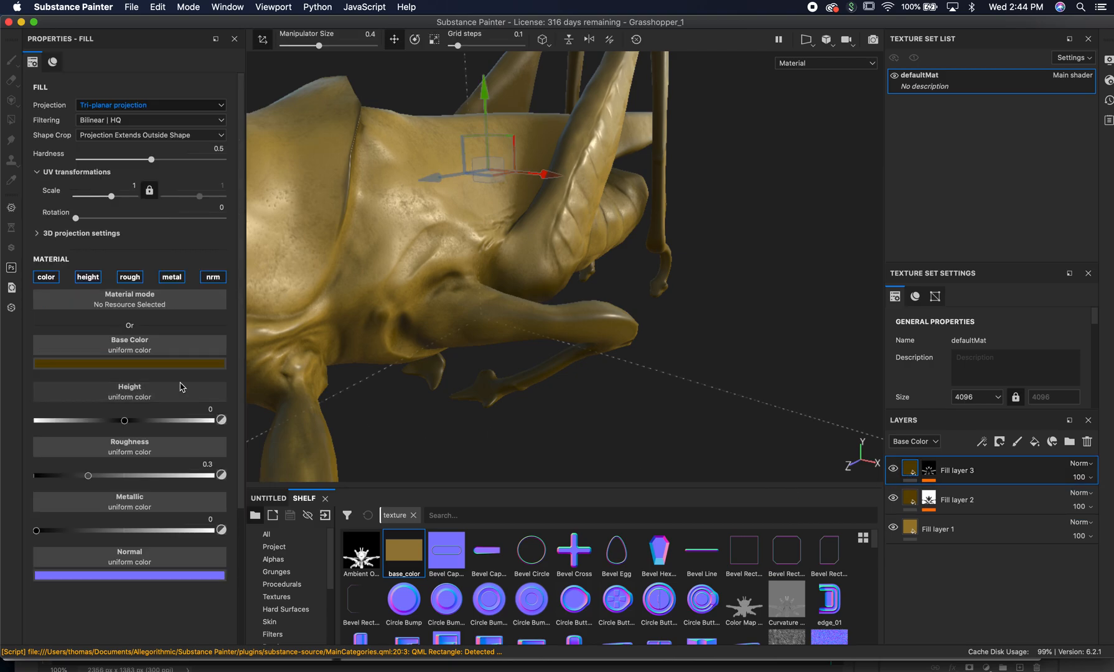
{"action": "left_click_drag", "start_coordinate": [128, 426], "coordinate": [130, 426]}
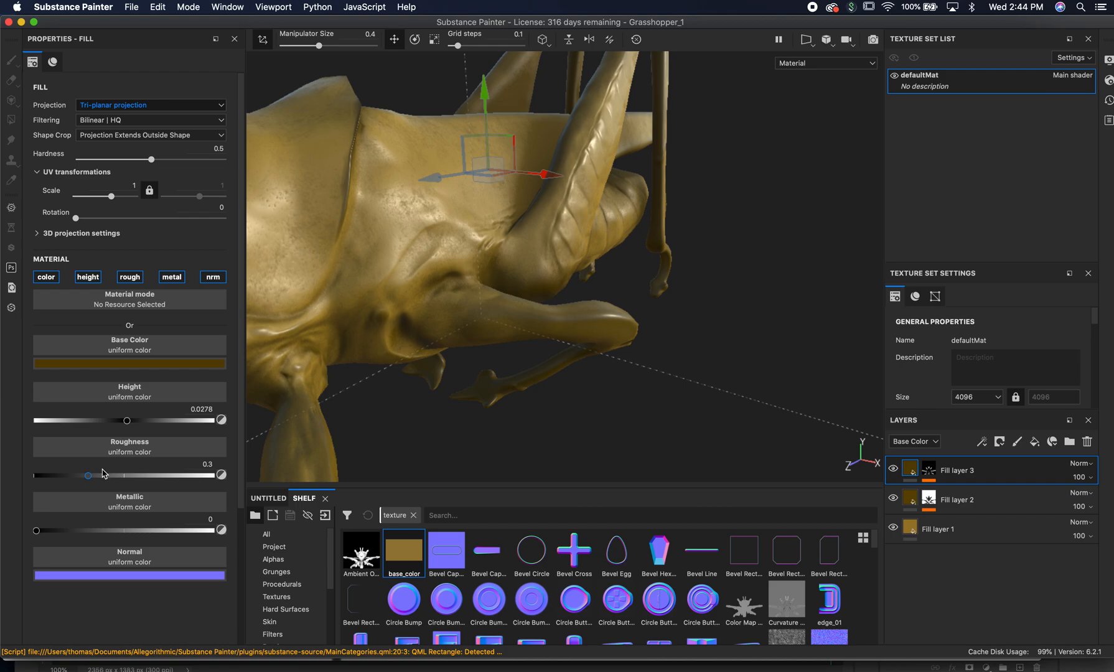
{"action": "left_click_drag", "start_coordinate": [103, 478], "coordinate": [57, 477]}
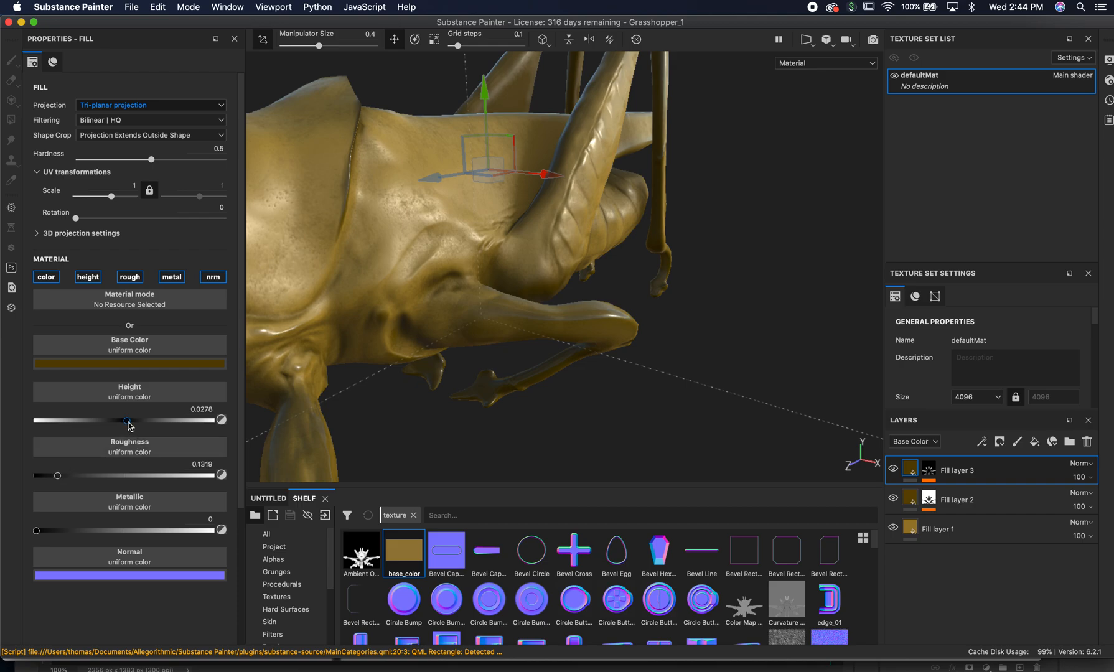
{"action": "mouse_move", "coordinate": [127, 421]}
{"action": "left_mouse_down"}
{"action": "mouse_move", "coordinate": [179, 422]}
{"action": "mouse_move", "coordinate": [115, 425]}
{"action": "left_mouse_up"}
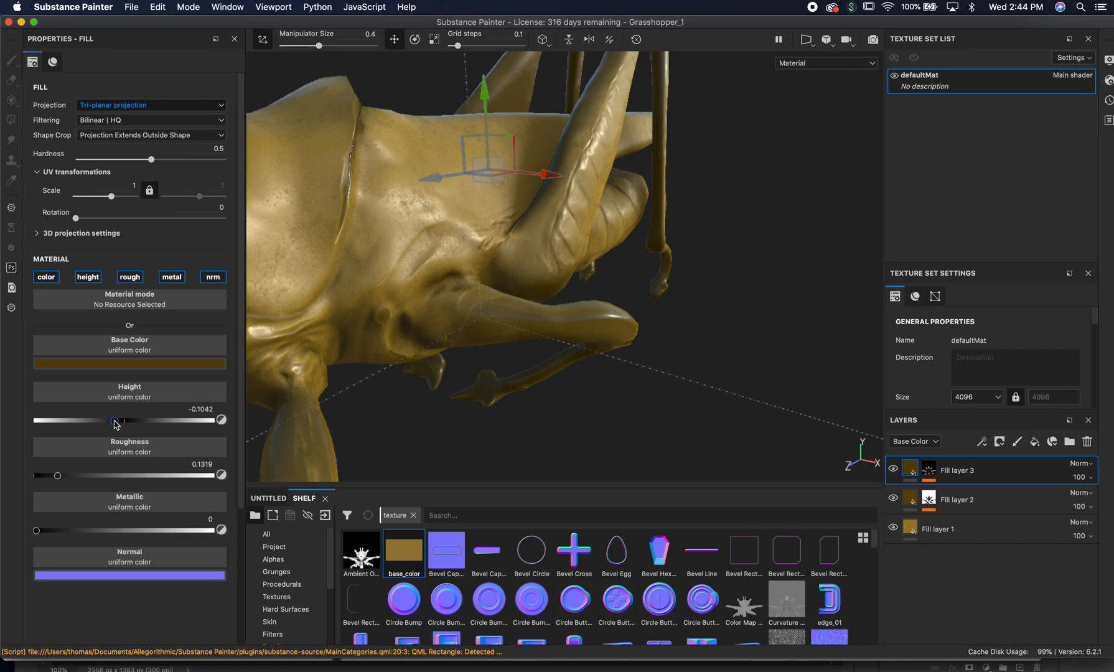
{"action": "left_click_drag", "start_coordinate": [83, 531], "coordinate": [7, 518]}
{"action": "left_click", "coordinate": [85, 476]}
{"action": "mouse_move", "coordinate": [88, 478]}
{"action": "left_mouse_down"}
{"action": "mouse_move", "coordinate": [223, 471]}
{"action": "mouse_move", "coordinate": [25, 457]}
{"action": "mouse_move", "coordinate": [170, 459]}
{"action": "left_mouse_up"}
Inspect the whole grasshopper from several angles and compare it with the second and third fill layers hidden and shown
{"action": "left_click_drag", "start_coordinate": [542, 284], "coordinate": [412, 260], "text": "alt"}
{"action": "mouse_move", "coordinate": [413, 260]}
{"action": "right_mouse_down", "text": "alt"}
{"action": "mouse_move", "coordinate": [626, 298]}
{"action": "mouse_move", "coordinate": [620, 252]}
{"action": "mouse_move", "coordinate": [582, 254]}
{"action": "mouse_move", "coordinate": [639, 262]}
{"action": "mouse_move", "coordinate": [587, 257]}
{"action": "mouse_move", "coordinate": [627, 262]}
{"action": "mouse_move", "coordinate": [635, 266]}
{"action": "mouse_move", "coordinate": [590, 262]}
{"action": "mouse_move", "coordinate": [627, 274]}
{"action": "right_mouse_up", "text": "alt"}
{"action": "scroll", "coordinate": [589, 241], "scroll_direction": "down", "scroll_amount": 8}
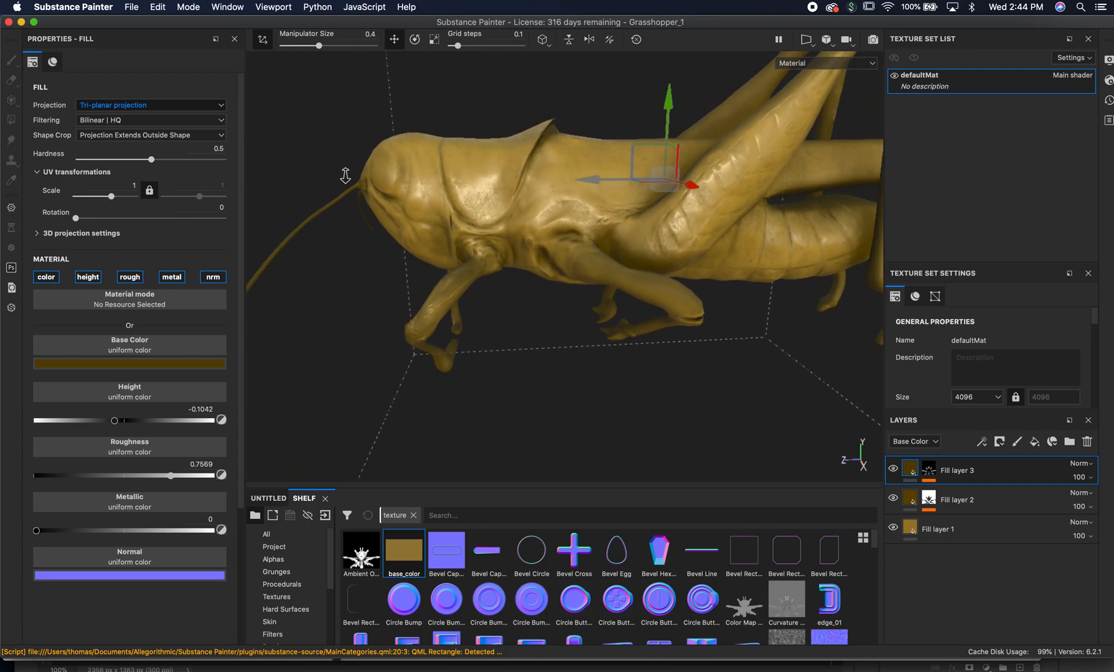
{"action": "right_click_drag", "start_coordinate": [423, 238], "coordinate": [713, 293], "text": "alt"}
{"action": "left_click_drag", "start_coordinate": [704, 288], "coordinate": [683, 275], "text": "alt"}
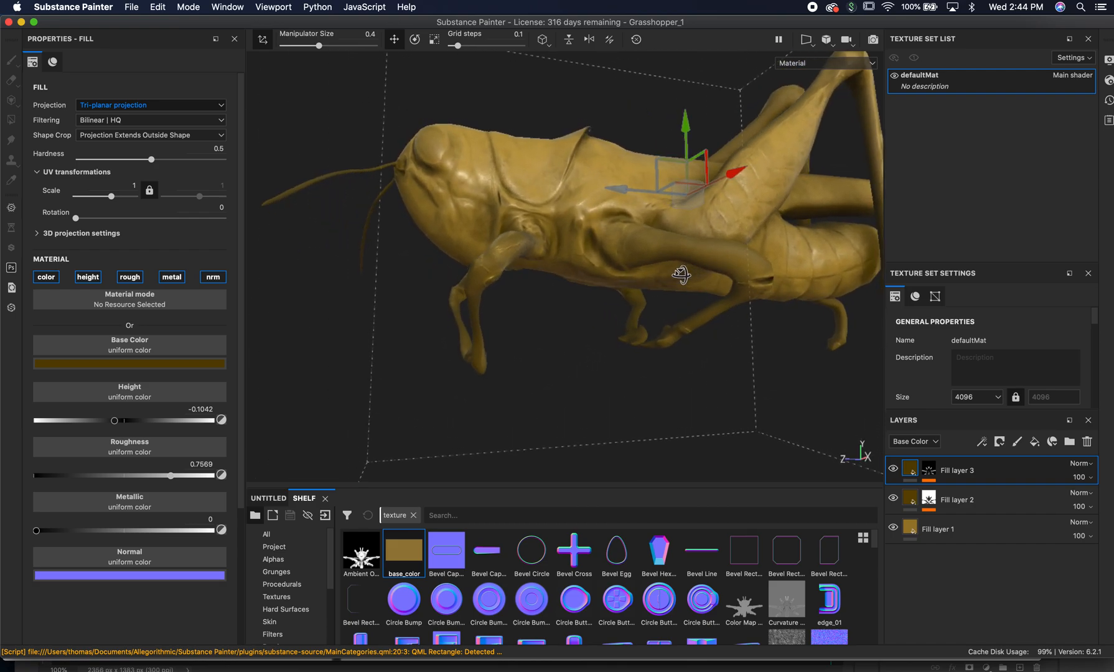
{"action": "right_click_drag", "start_coordinate": [712, 290], "coordinate": [570, 274], "text": "alt"}
{"action": "left_click_drag", "start_coordinate": [569, 274], "coordinate": [568, 294], "text": "alt"}
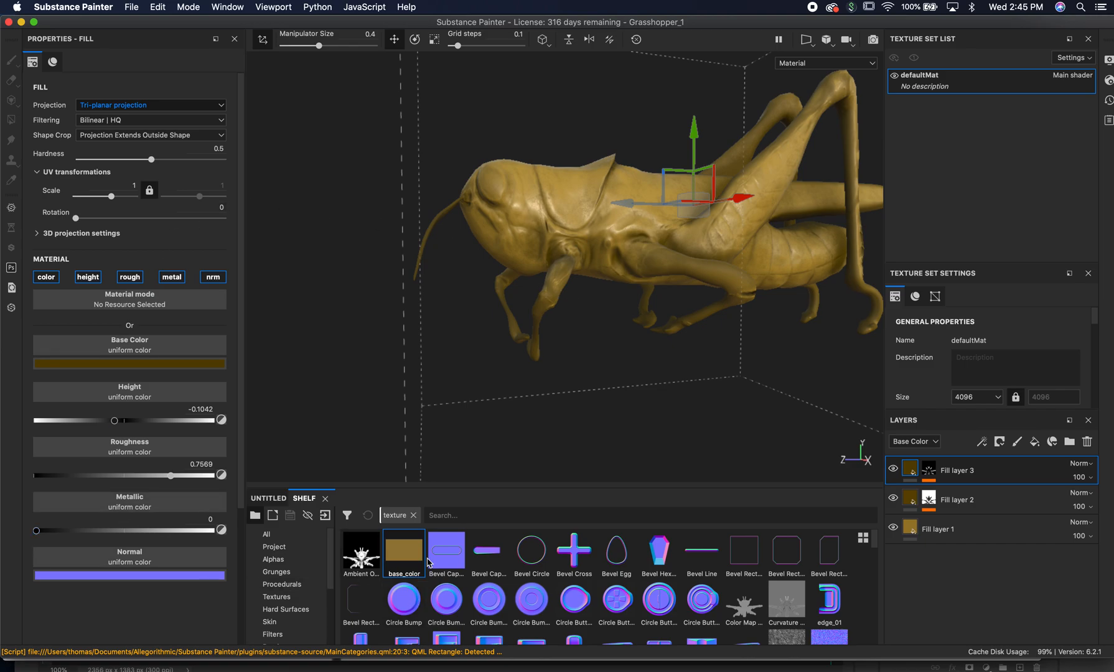
{"action": "mouse_move", "coordinate": [401, 570]}
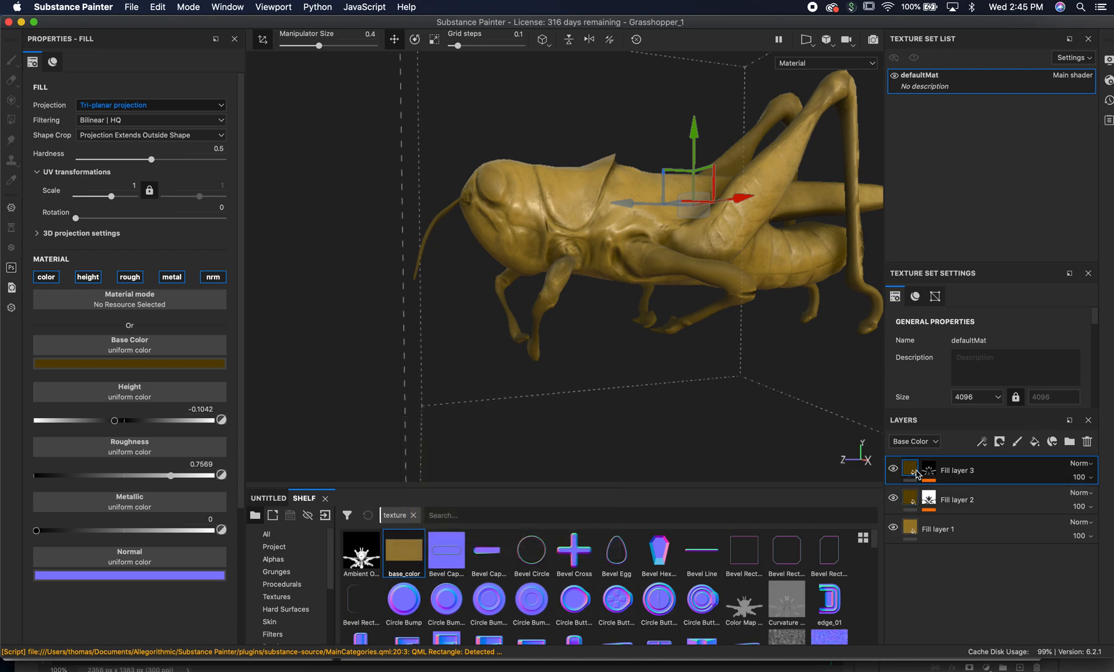
{"action": "left_click", "coordinate": [896, 500]}
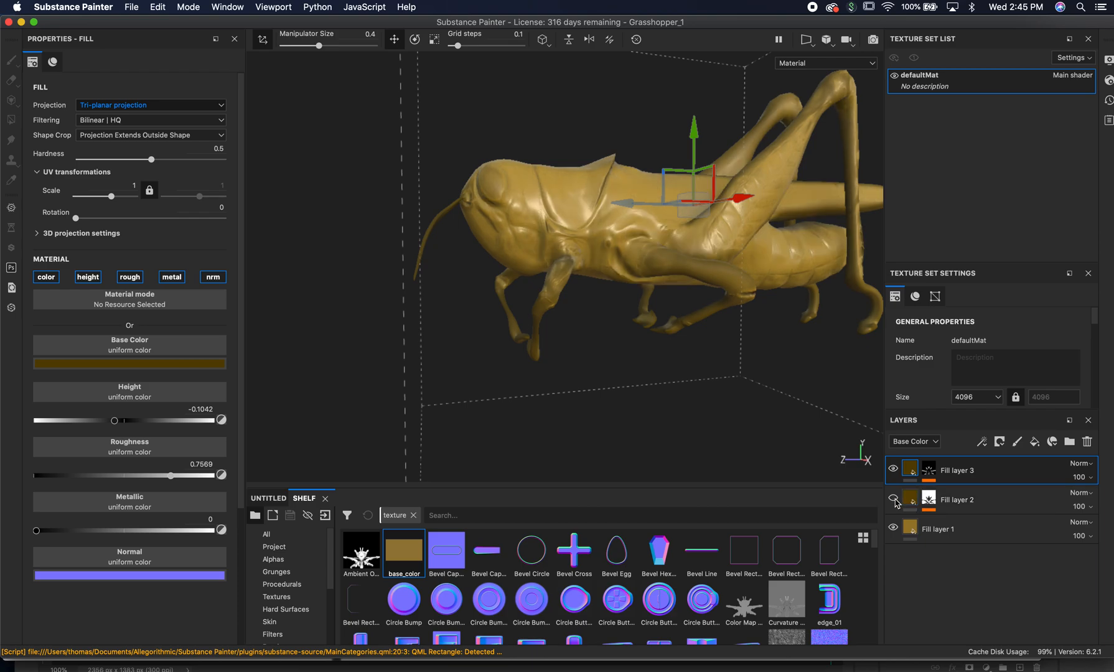
{"action": "left_click", "coordinate": [895, 471]}
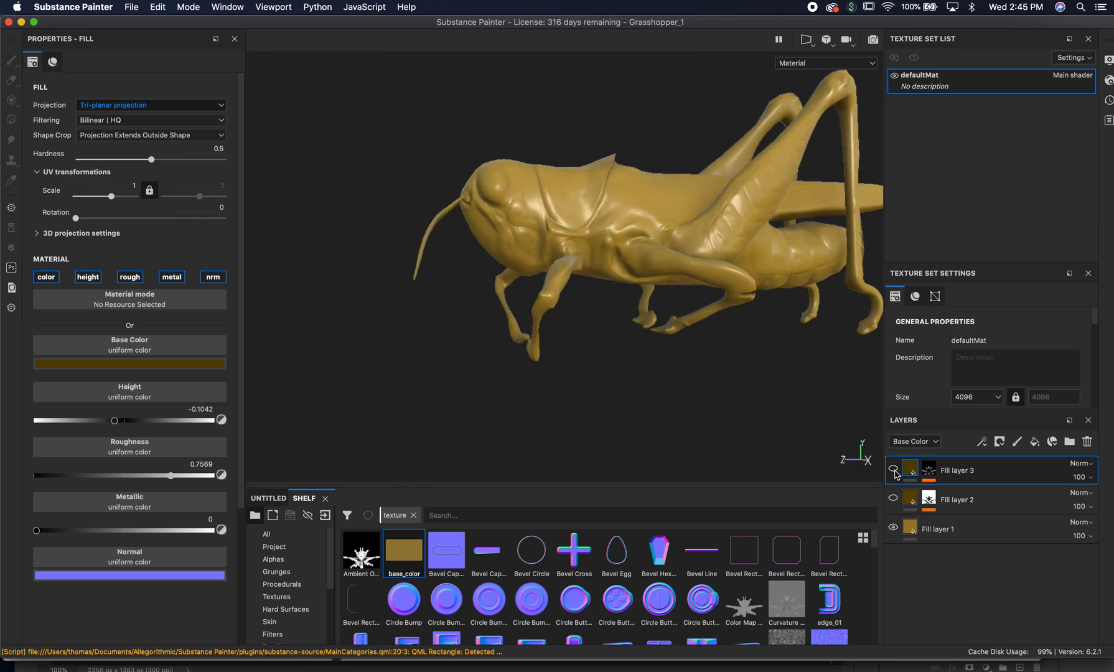
{"action": "left_click", "coordinate": [895, 471]}
{"action": "left_click", "coordinate": [894, 501]}
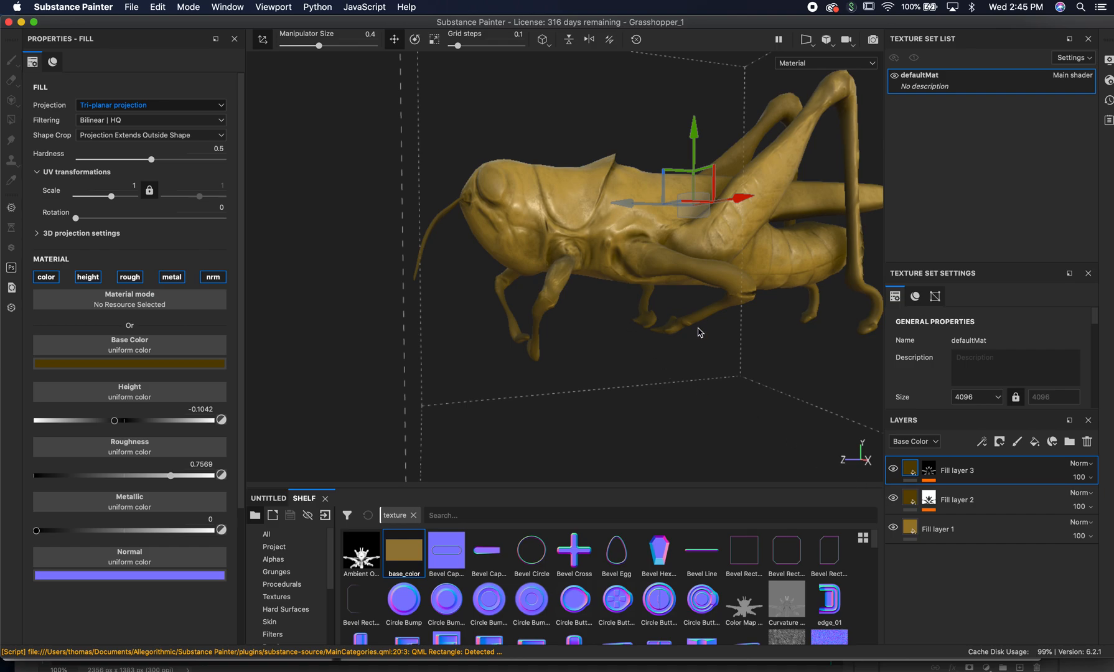
Examine the abdomen and hind leg up close with the second and third fill layers hidden and shown
{"action": "left_click_drag", "start_coordinate": [697, 328], "coordinate": [613, 317], "text": "alt"}
{"action": "right_click_drag", "start_coordinate": [627, 315], "coordinate": [803, 358], "text": "alt"}
{"action": "left_click_drag", "start_coordinate": [561, 343], "coordinate": [505, 341], "text": "alt"}
{"action": "left_click_drag", "start_coordinate": [689, 315], "coordinate": [633, 346], "text": "alt"}
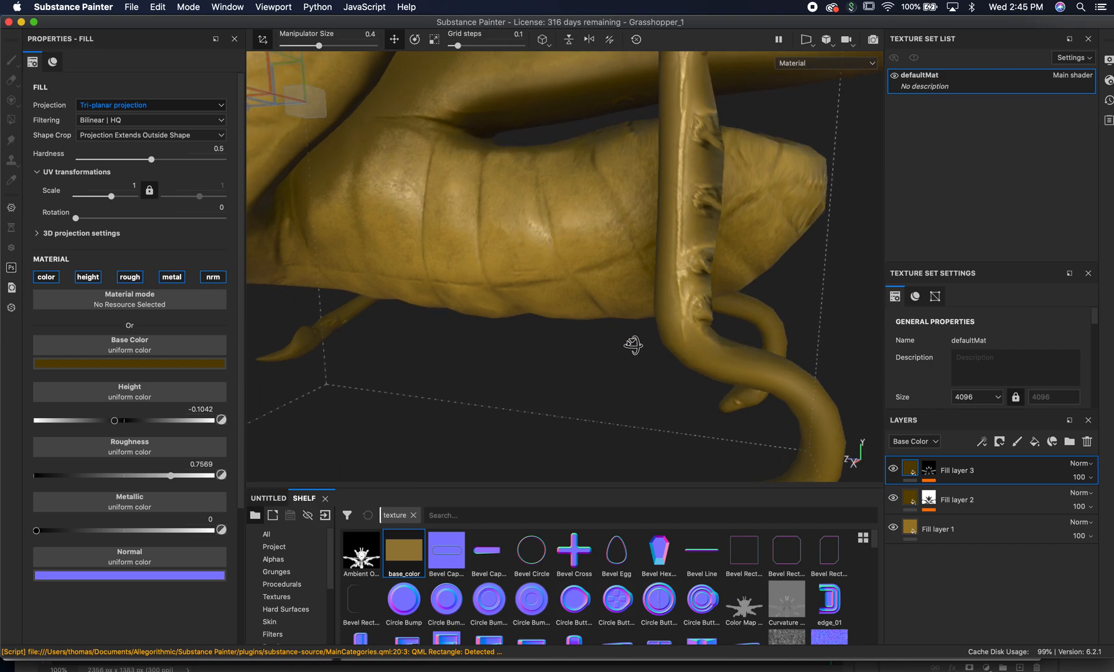
{"action": "left_click", "coordinate": [893, 498]}
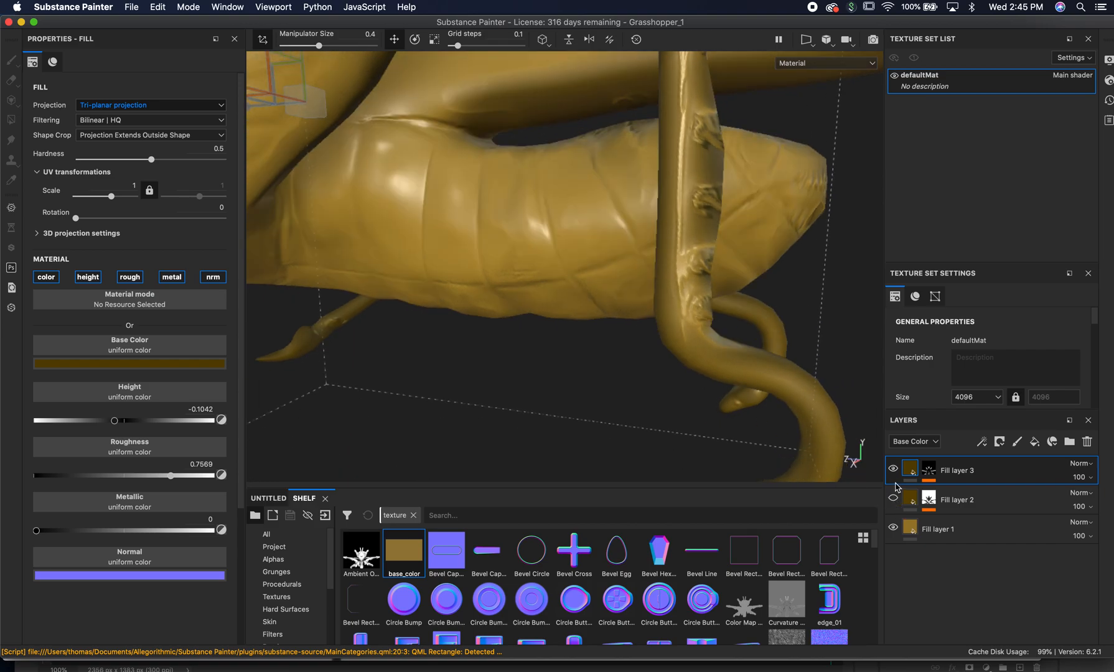
{"action": "left_click", "coordinate": [894, 472]}
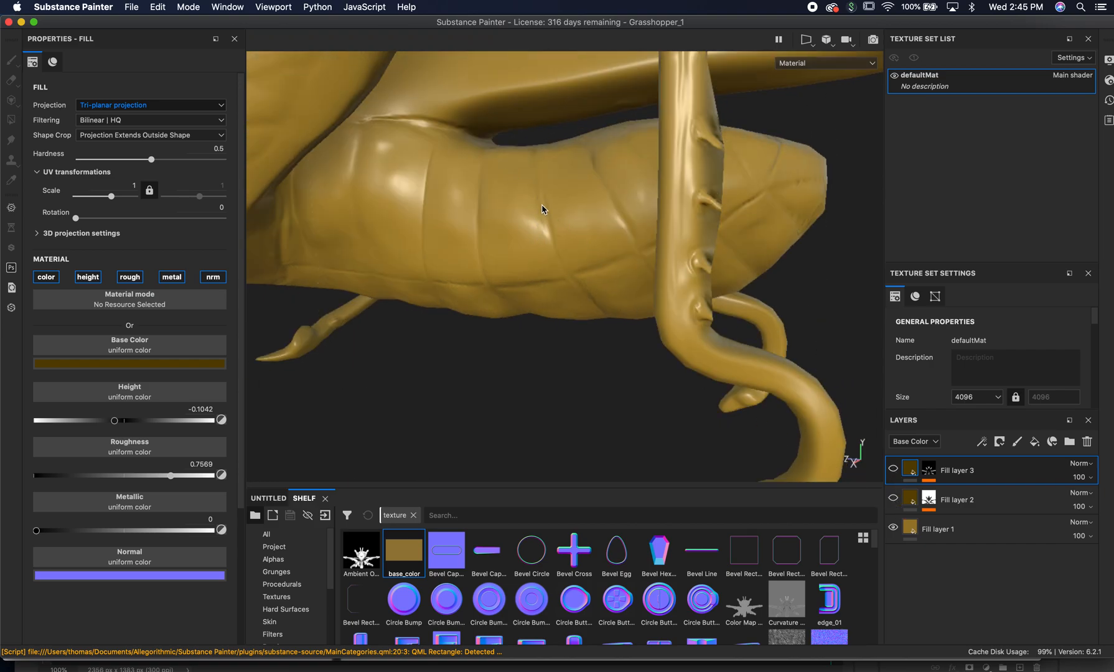
{"action": "left_click", "coordinate": [893, 500]}
{"action": "left_click", "coordinate": [893, 470]}
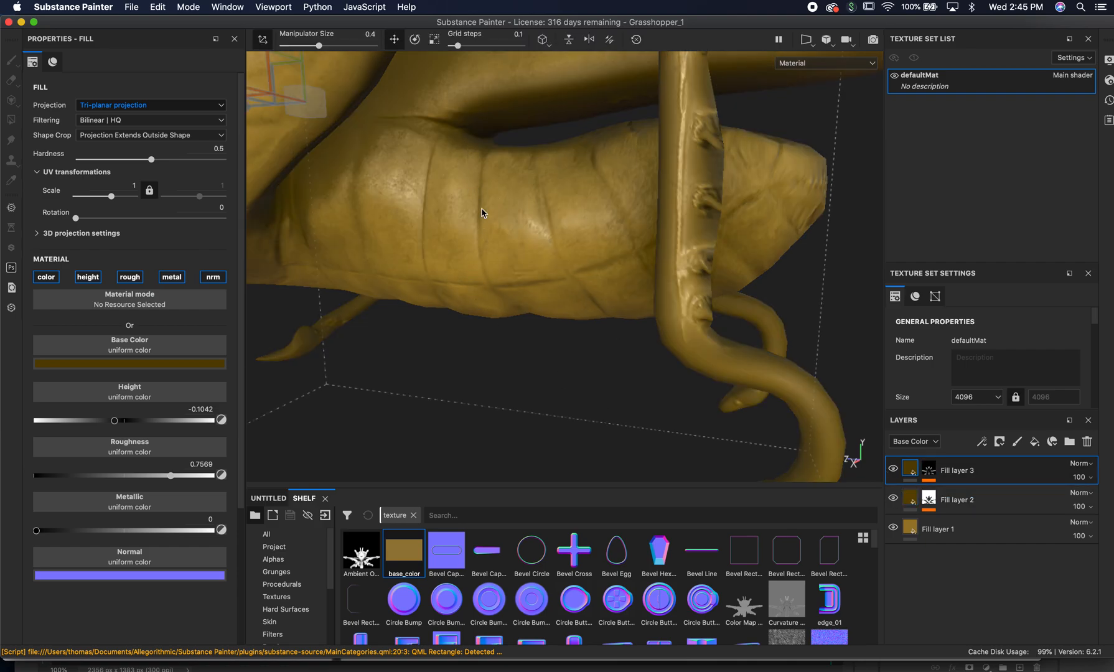
{"action": "left_click_drag", "start_coordinate": [519, 208], "coordinate": [660, 270], "text": "alt"}
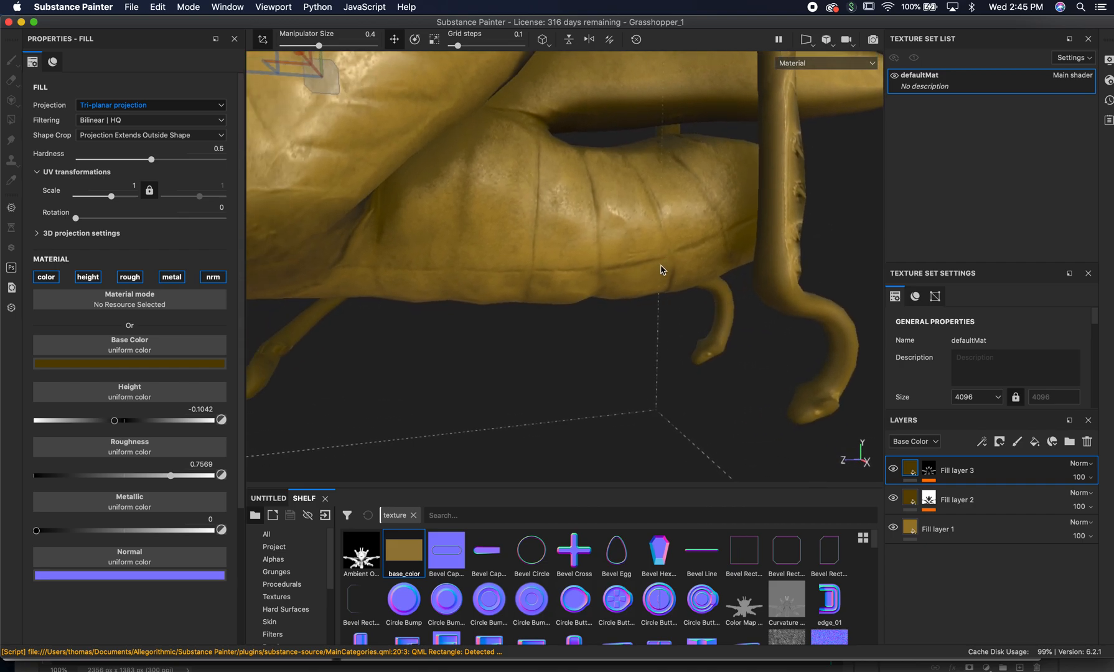
Darken the third fill layer's base color to R 0.070, G 0.043, B 0.000
{"action": "left_click", "coordinate": [158, 364]}
{"action": "left_click", "coordinate": [158, 364]}
{"action": "left_click", "coordinate": [159, 364]}
{"action": "mouse_move", "coordinate": [246, 462]}
{"action": "left_mouse_down"}
{"action": "mouse_move", "coordinate": [260, 483]}
{"action": "mouse_move", "coordinate": [251, 462]}
{"action": "left_mouse_up"}
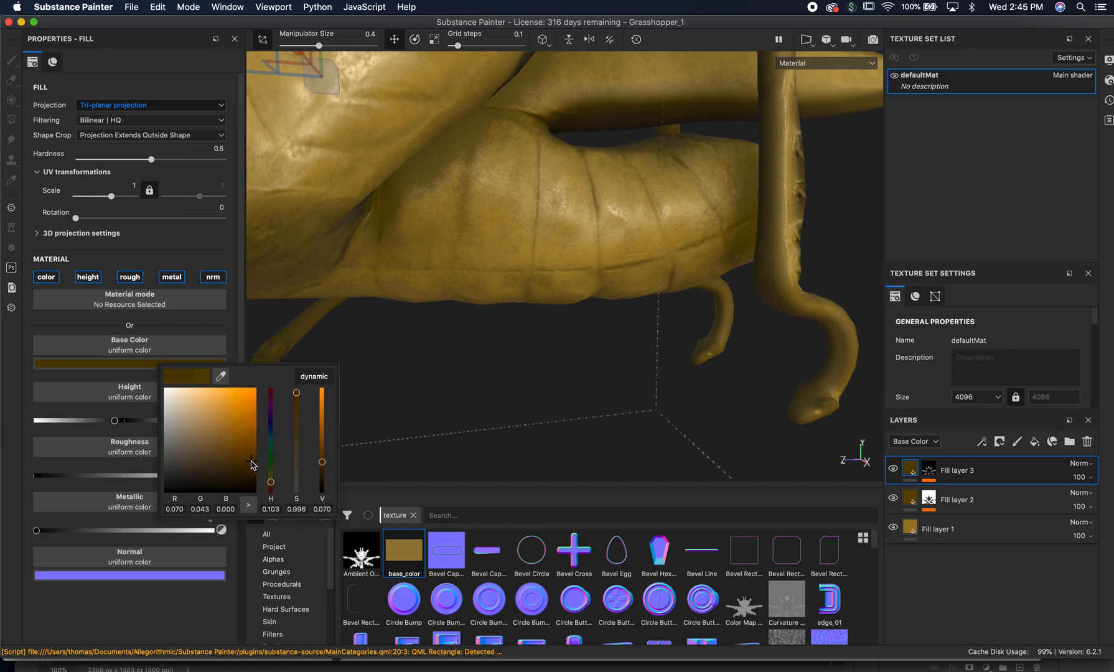
Darken the second fill layer's base color to R 0.064, G 0.039, B 0.000
{"action": "left_click", "coordinate": [910, 503]}
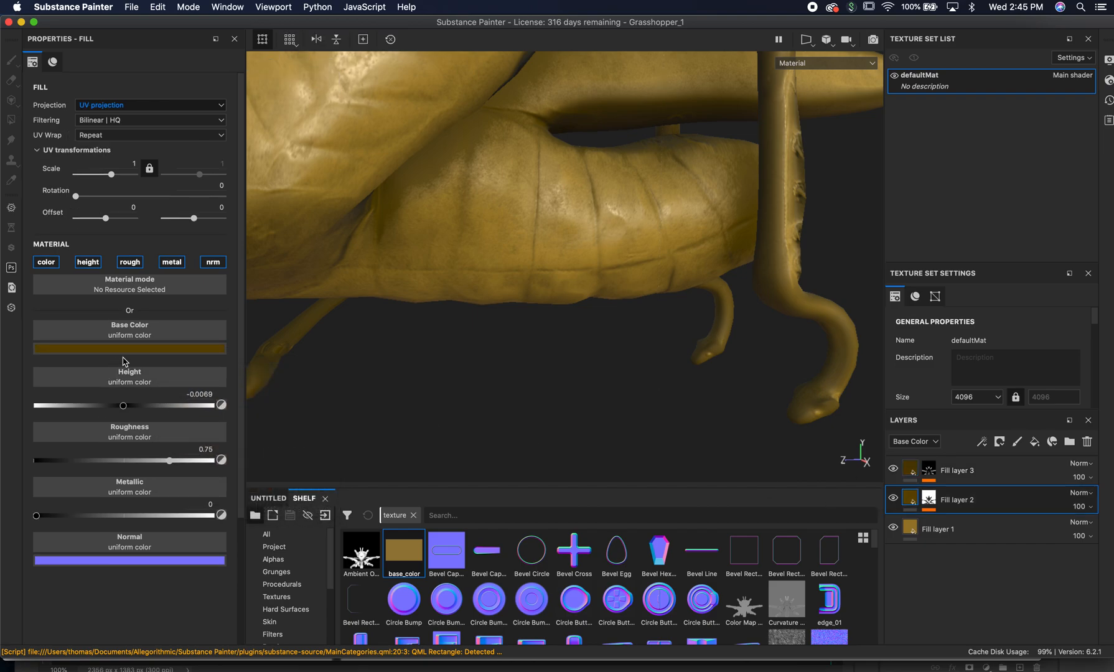
{"action": "left_click", "coordinate": [124, 350]}
{"action": "mouse_move", "coordinate": [219, 442]}
{"action": "left_mouse_down"}
{"action": "mouse_move", "coordinate": [224, 466]}
{"action": "mouse_move", "coordinate": [221, 449]}
{"action": "left_mouse_up"}
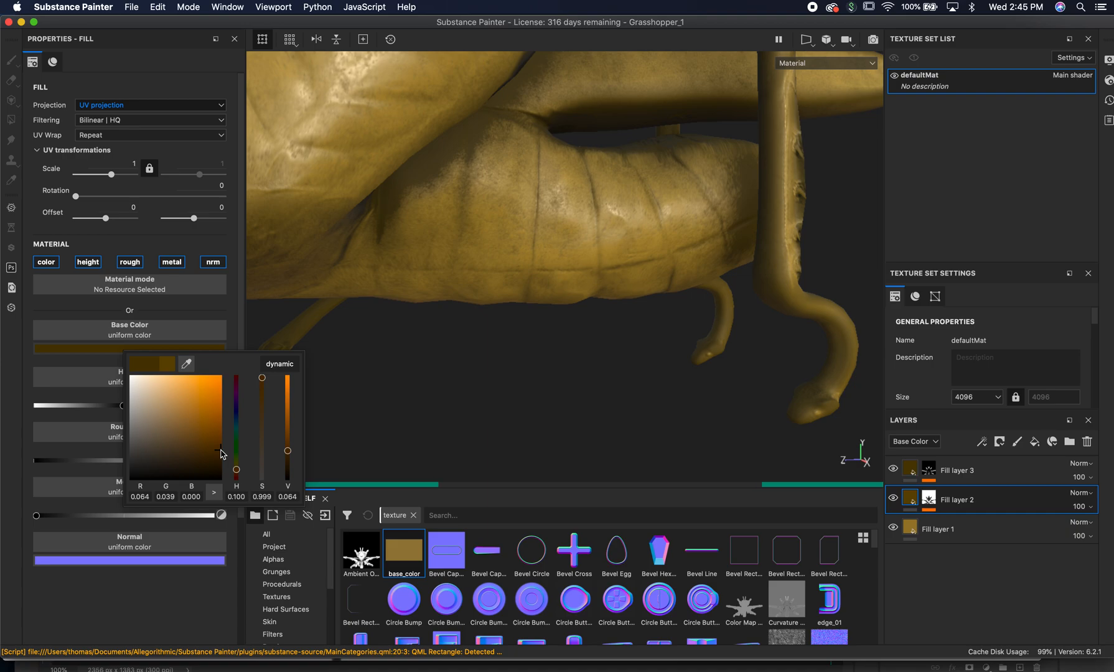
{"action": "left_click", "coordinate": [494, 380]}
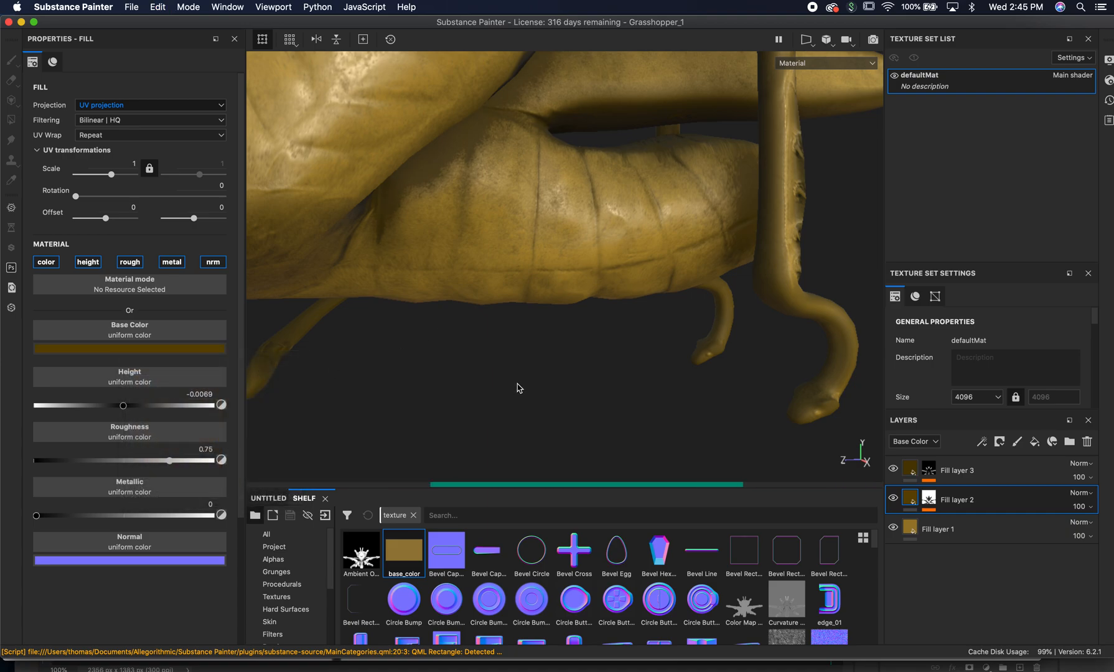
Examine the darkened brown texture on the grasshopper's head, body and legs from several angles and distances
{"action": "right_click_drag", "start_coordinate": [640, 384], "coordinate": [423, 381], "text": "alt"}
{"action": "left_click_drag", "start_coordinate": [467, 371], "coordinate": [591, 372], "text": "alt"}
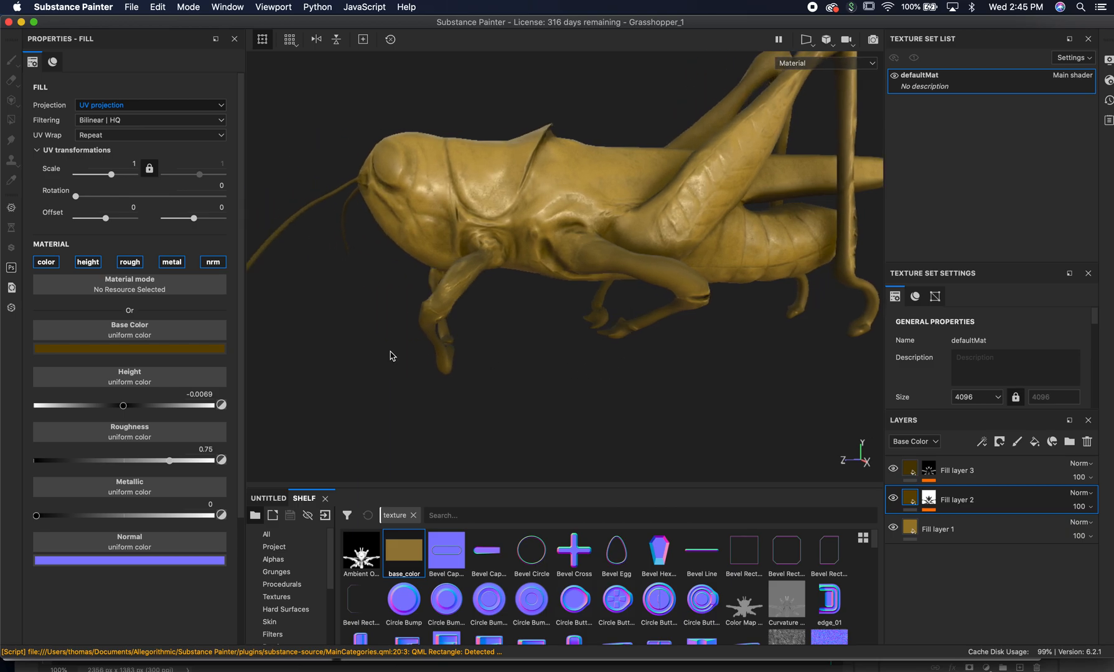
{"action": "left_click_drag", "start_coordinate": [393, 353], "coordinate": [497, 359], "text": "alt"}
{"action": "right_click_drag", "start_coordinate": [622, 369], "coordinate": [564, 356], "text": "alt"}
{"action": "left_click_drag", "start_coordinate": [565, 360], "coordinate": [527, 331], "text": "alt"}
{"action": "right_click_drag", "start_coordinate": [527, 330], "coordinate": [632, 340], "text": "alt"}
{"action": "left_click_drag", "start_coordinate": [632, 340], "coordinate": [408, 301], "text": "alt"}
{"action": "middle_click_drag", "start_coordinate": [481, 313], "coordinate": [549, 325], "text": "alt"}
{"action": "left_click_drag", "start_coordinate": [484, 307], "coordinate": [619, 314], "text": "alt"}
{"action": "right_click_drag", "start_coordinate": [619, 314], "coordinate": [485, 311], "text": "alt"}
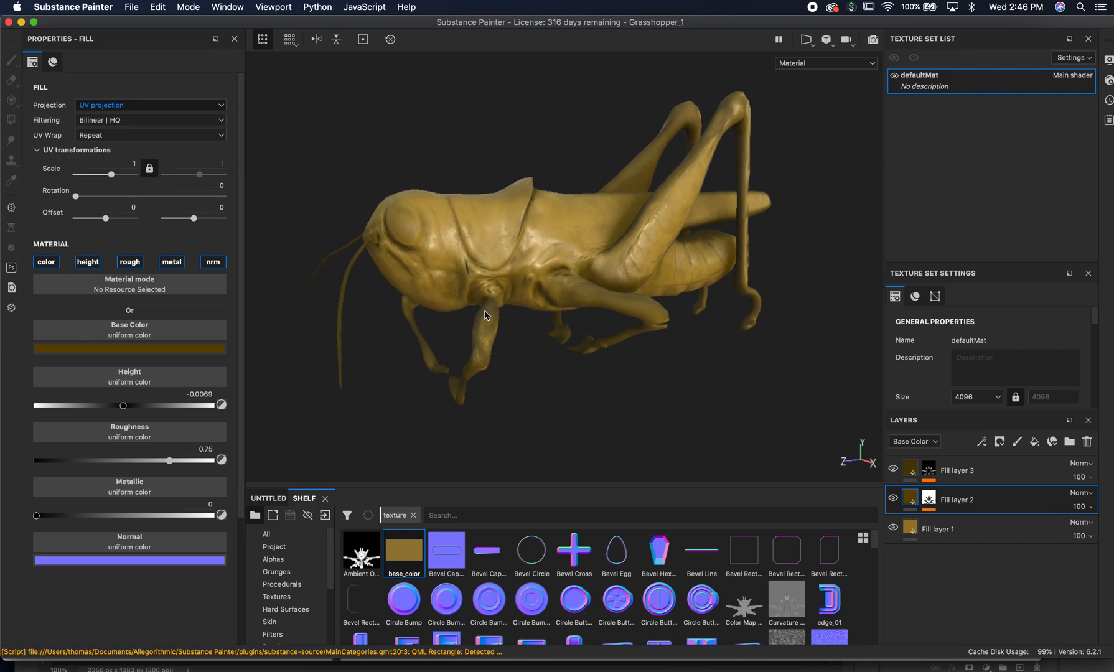
Switch to Photoshop and close the base_color.psd document
{"action": "key", "text": "super+Tab"}
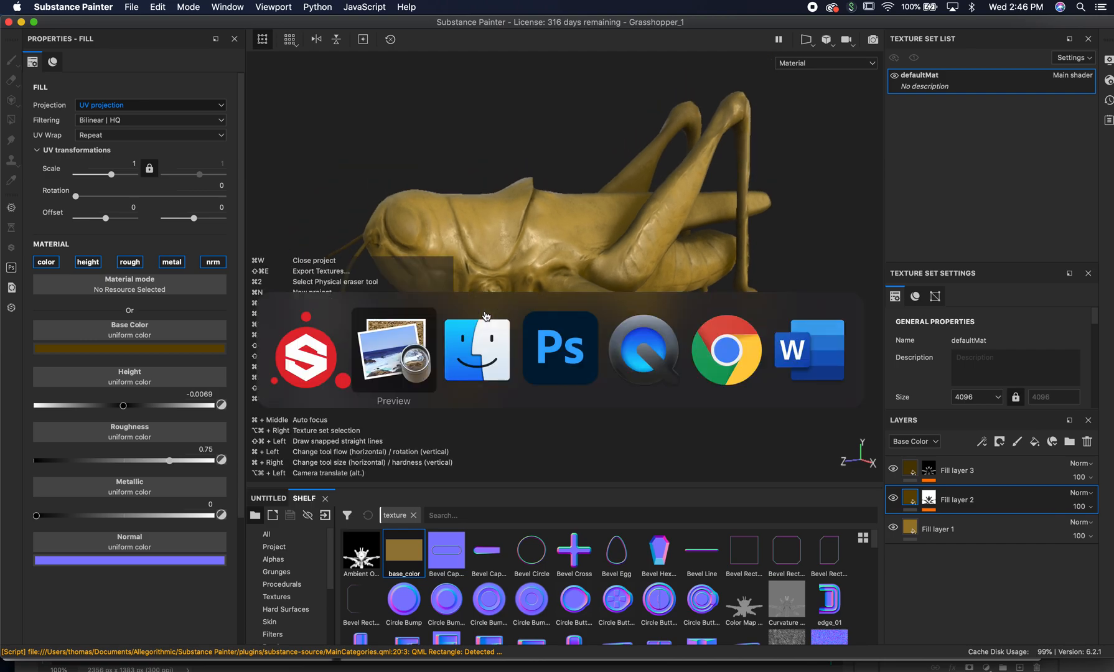
{"action": "key", "text": "super+Tab"}
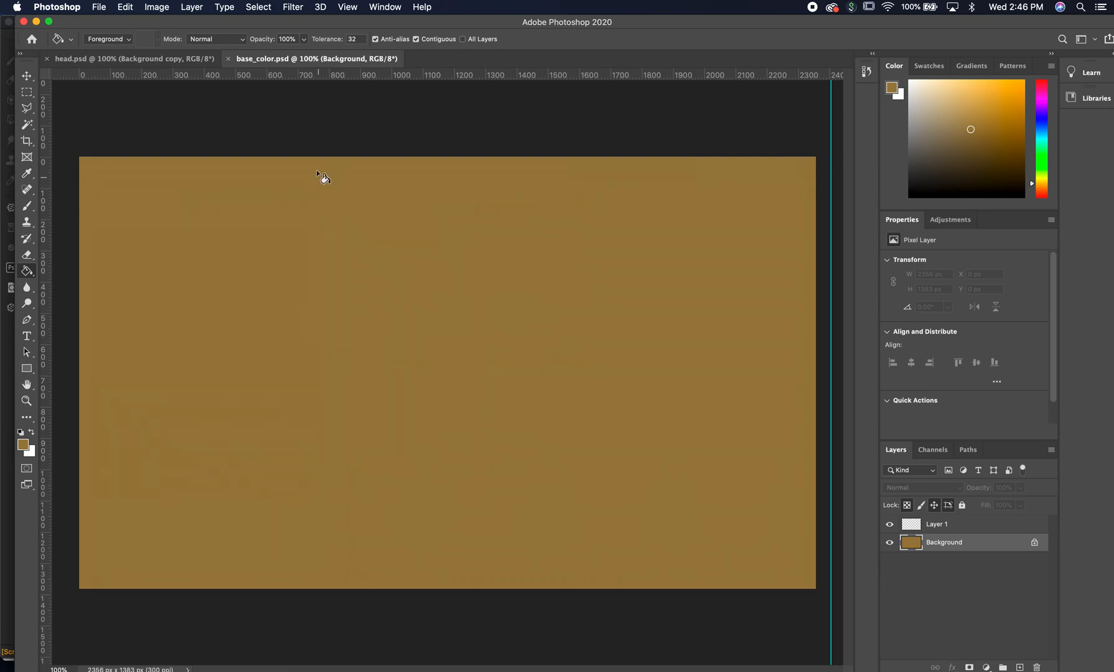
{"action": "left_click", "coordinate": [229, 59]}
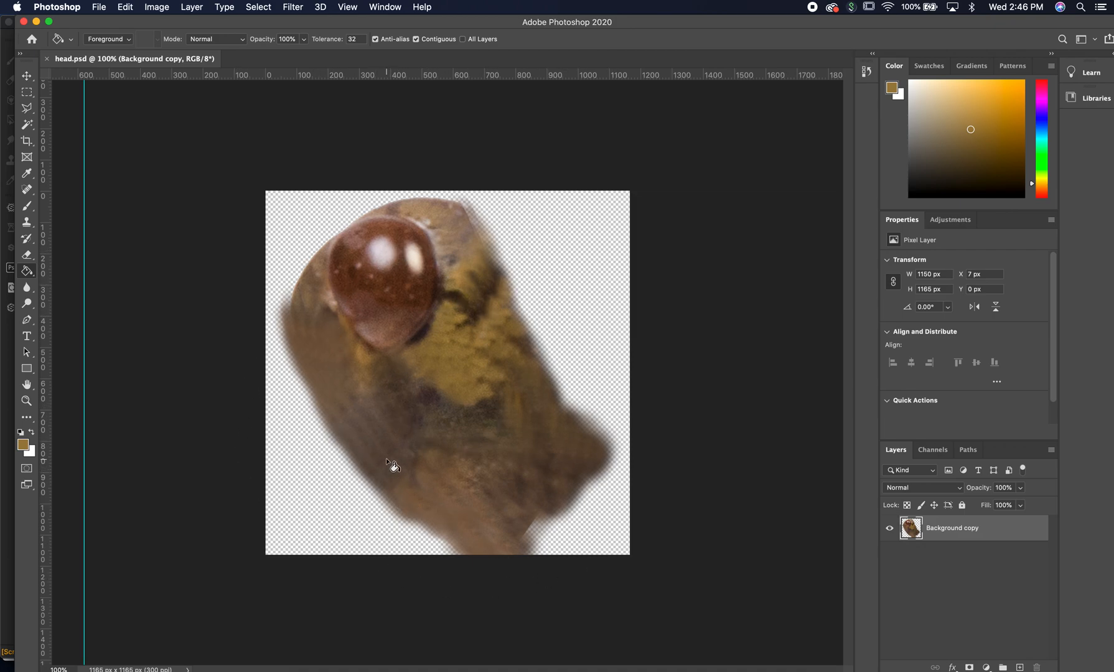
Open the grasshopper photo VTU_ESC_00011_2_0000.tif from the TIFF_2 folder in Adobe Photoshop 2020
{"action": "key", "text": "super+Tab"}
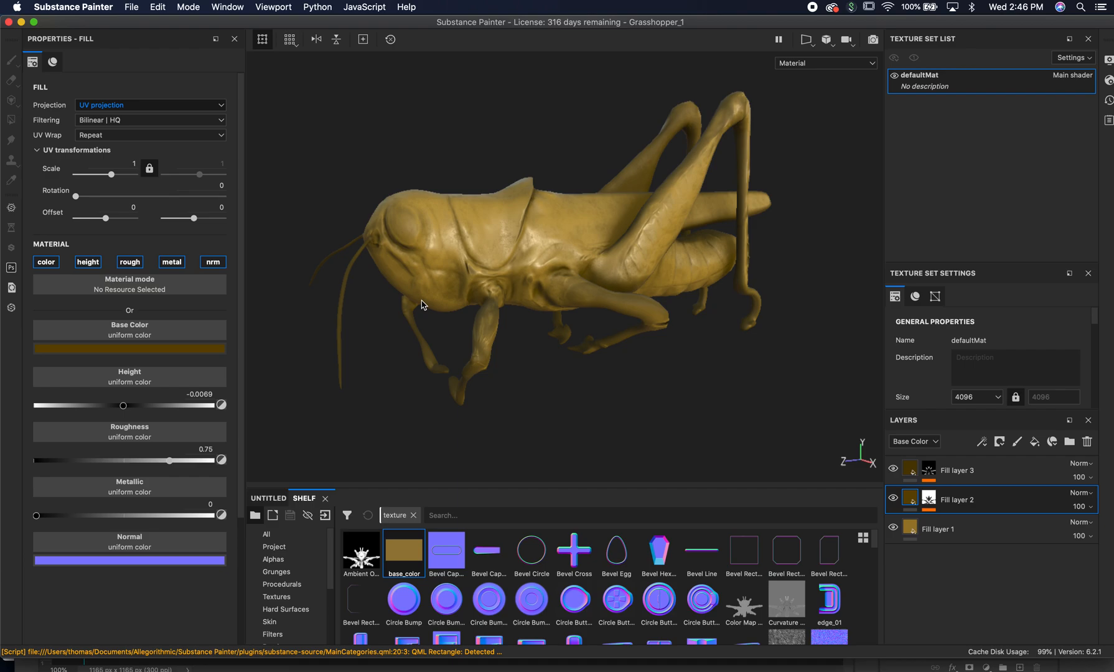
{"action": "key", "text": "super+Tab"}
{"action": "key", "text": "super+Tab"}
{"action": "key", "text": "super+Tab"}
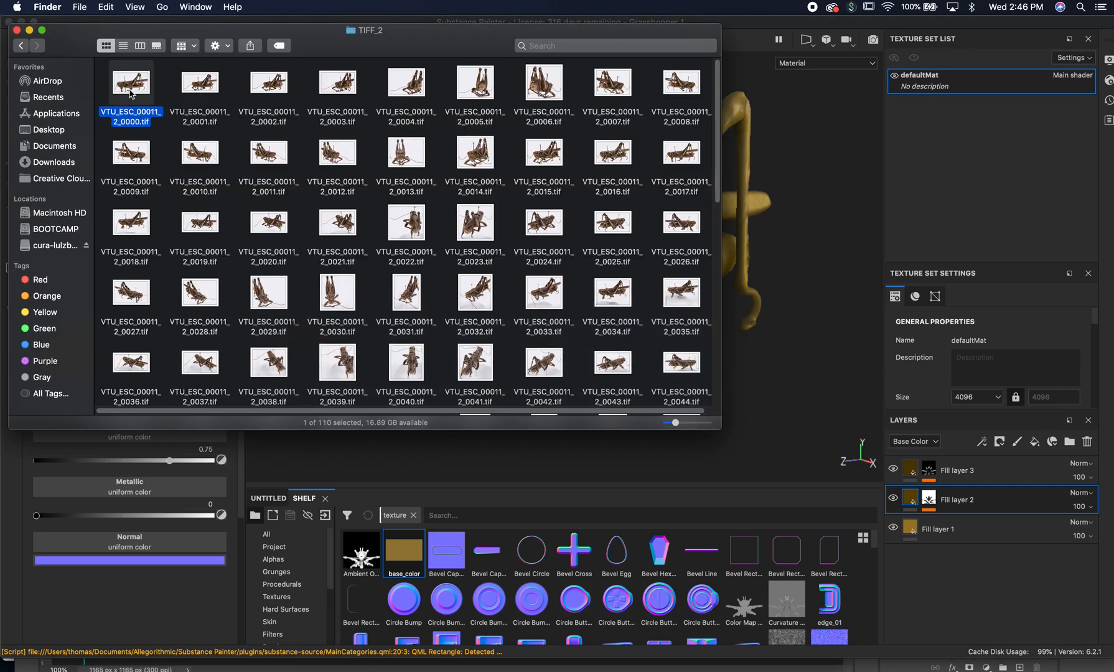
{"action": "right_click", "coordinate": [130, 94]}
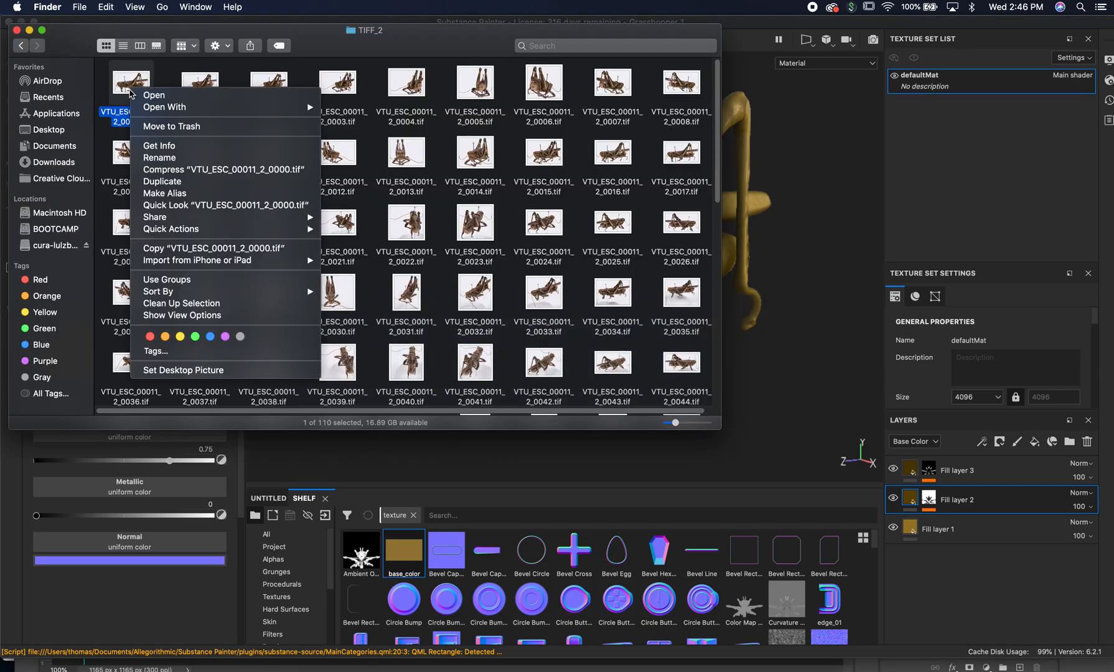
{"action": "mouse_move", "coordinate": [179, 108]}
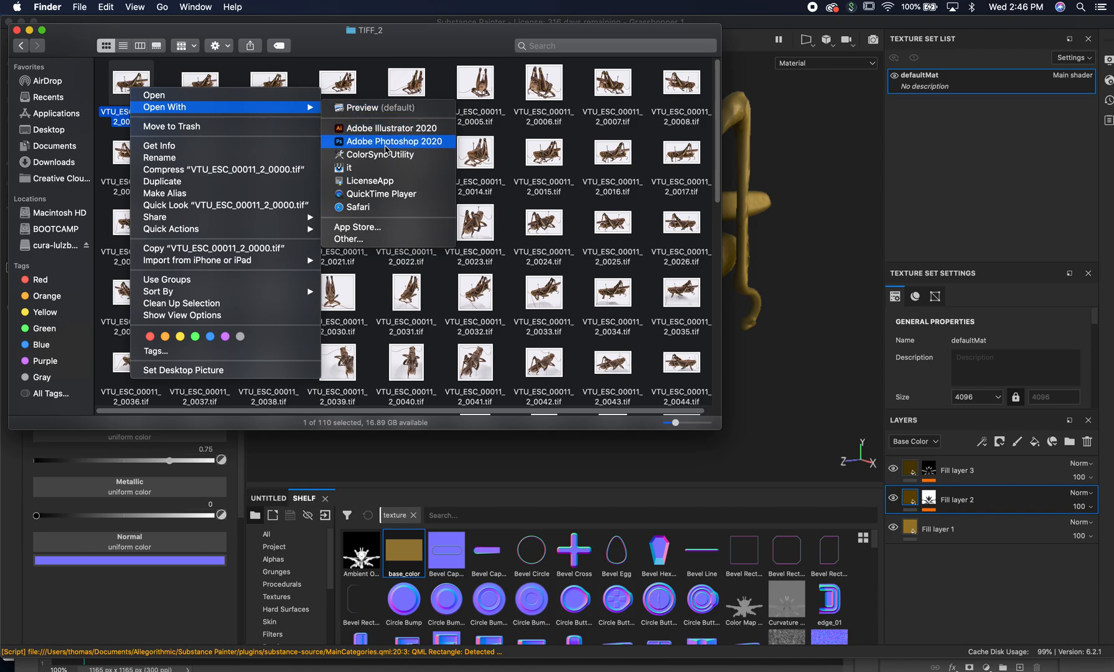
{"action": "left_click", "coordinate": [388, 144]}
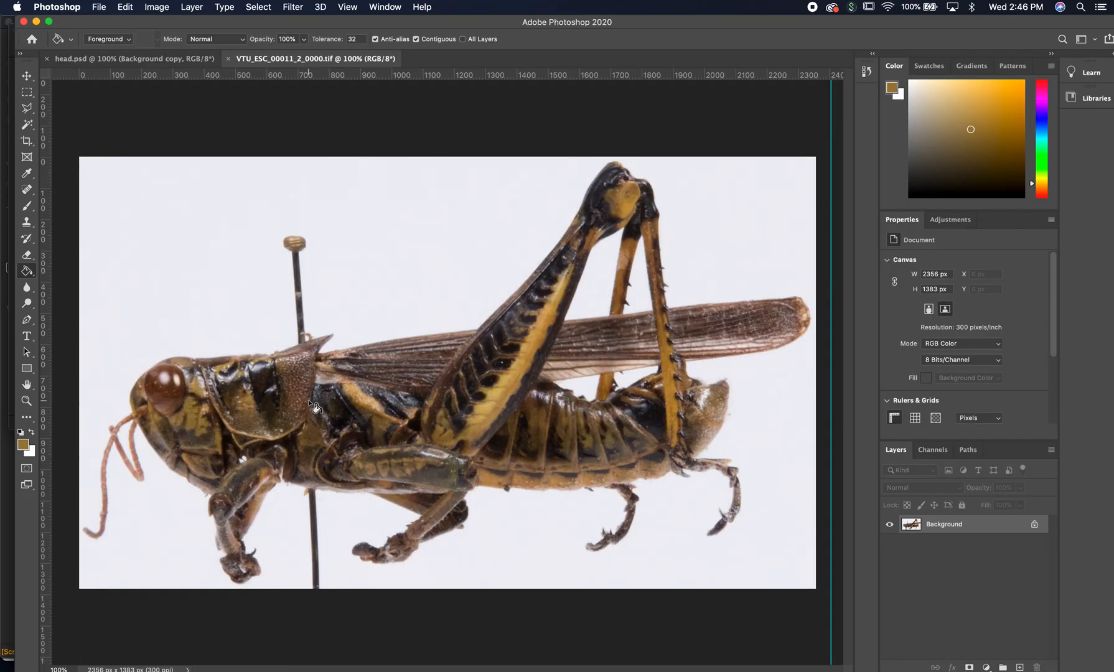
Duplicate the Background layer as Background copy and delete the original Background layer
{"action": "right_click", "coordinate": [1001, 530]}
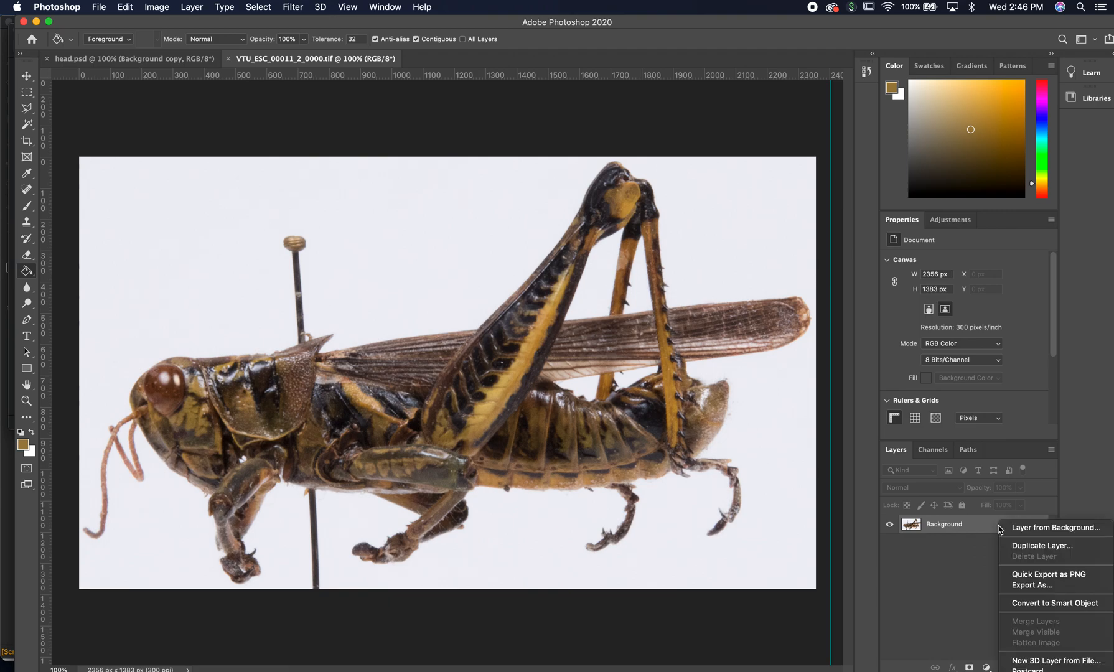
{"action": "left_click", "coordinate": [1039, 547]}
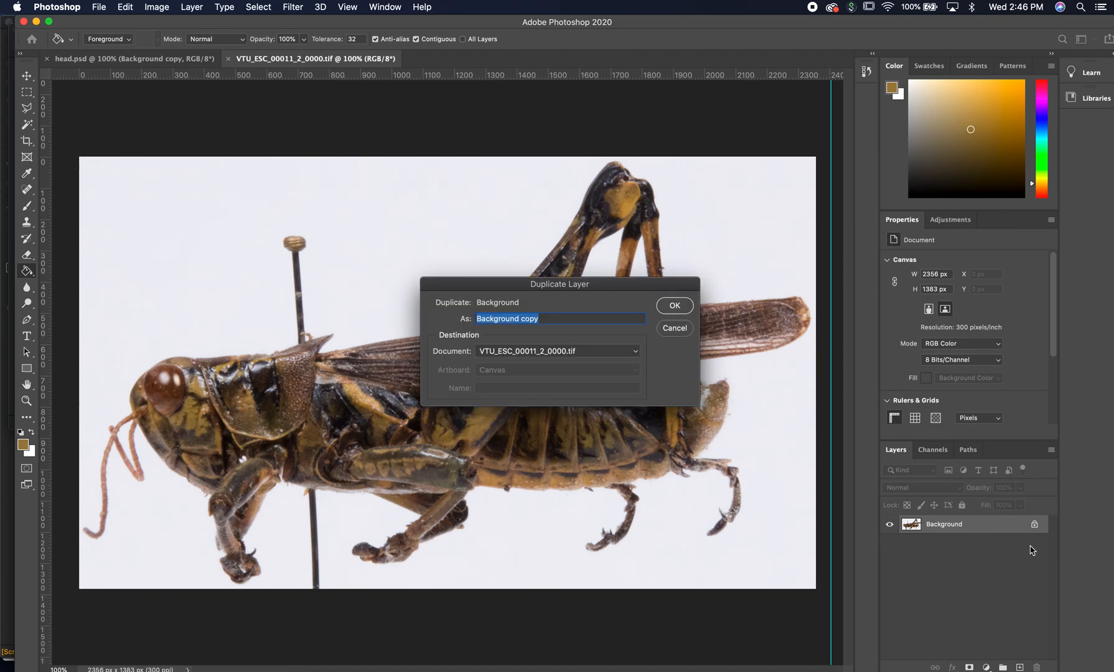
{"action": "left_click", "coordinate": [673, 306]}
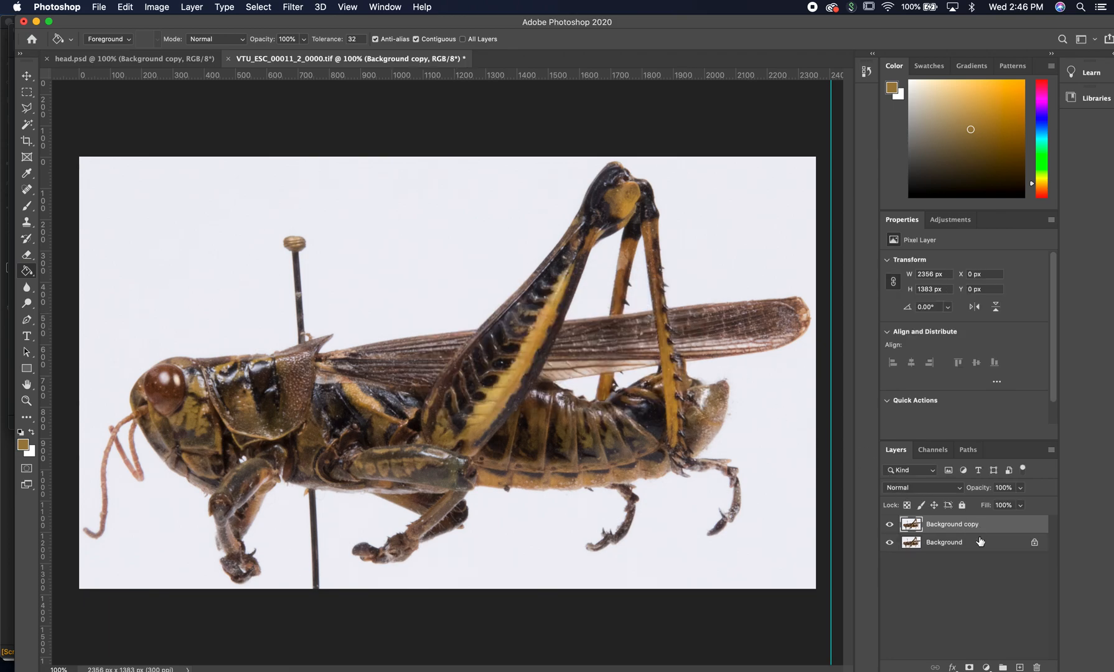
{"action": "left_click", "coordinate": [981, 544]}
{"action": "key", "text": "Delete"}
Select the white backdrop around the grasshopper with the Magic Wand, delete it and deselect
{"action": "left_click", "coordinate": [27, 125]}
{"action": "left_click", "coordinate": [160, 223]}
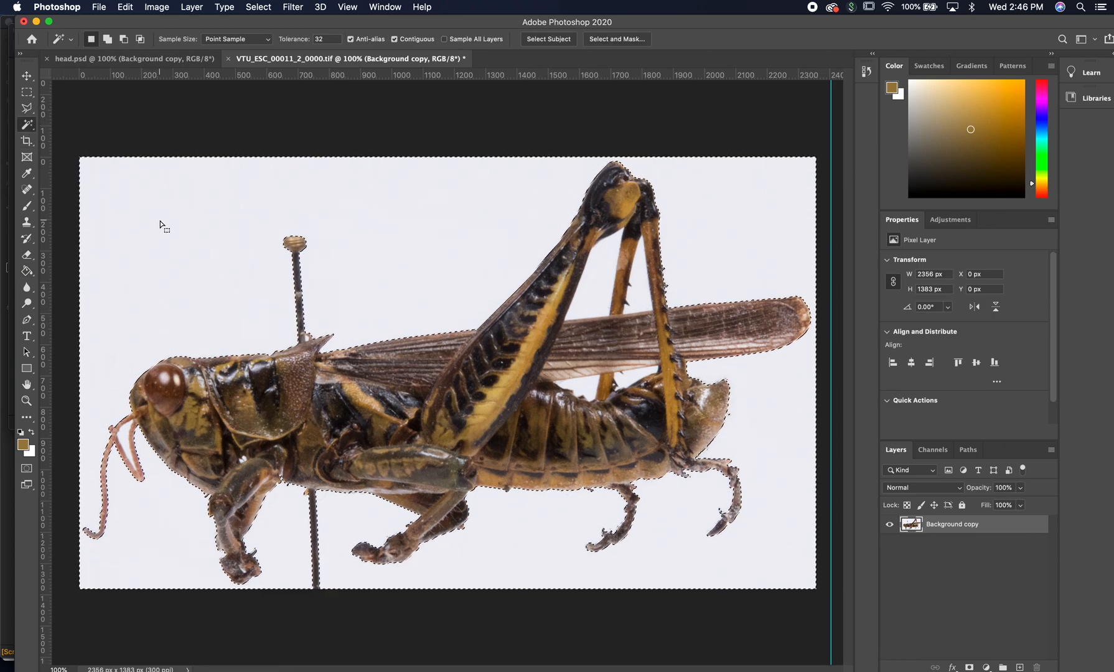
{"action": "key", "text": "Delete"}
{"action": "key", "text": "super+d"}
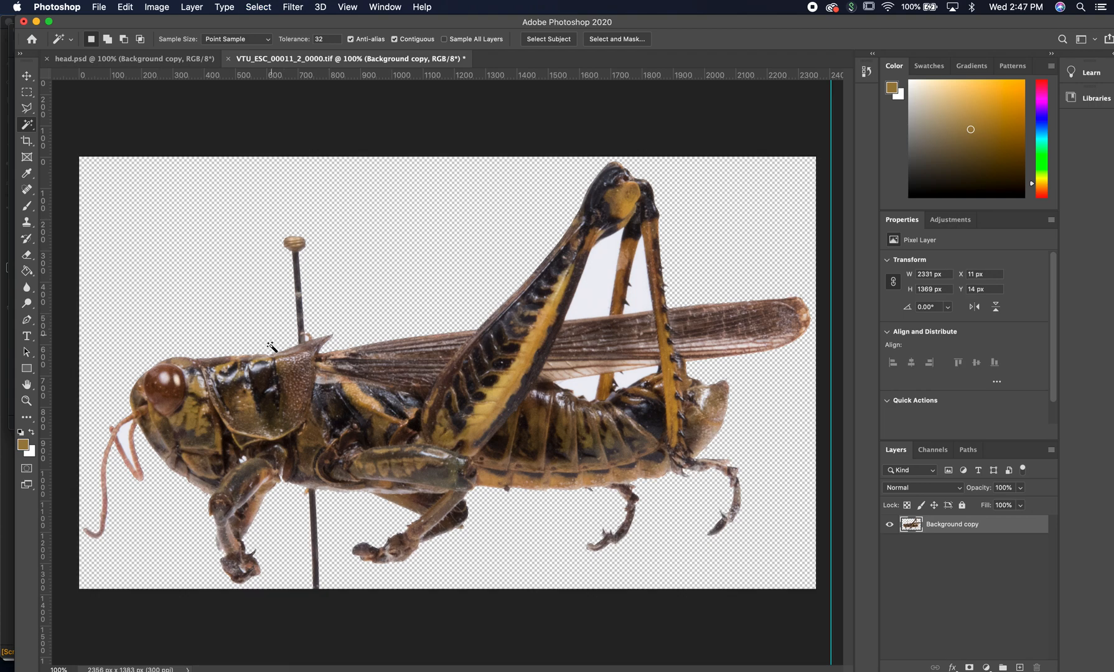
Delete the body, hind legs and wing behind the head using rectangular marquee selections
{"action": "left_click", "coordinate": [27, 92]}
{"action": "left_click_drag", "start_coordinate": [262, 186], "coordinate": [756, 576]}
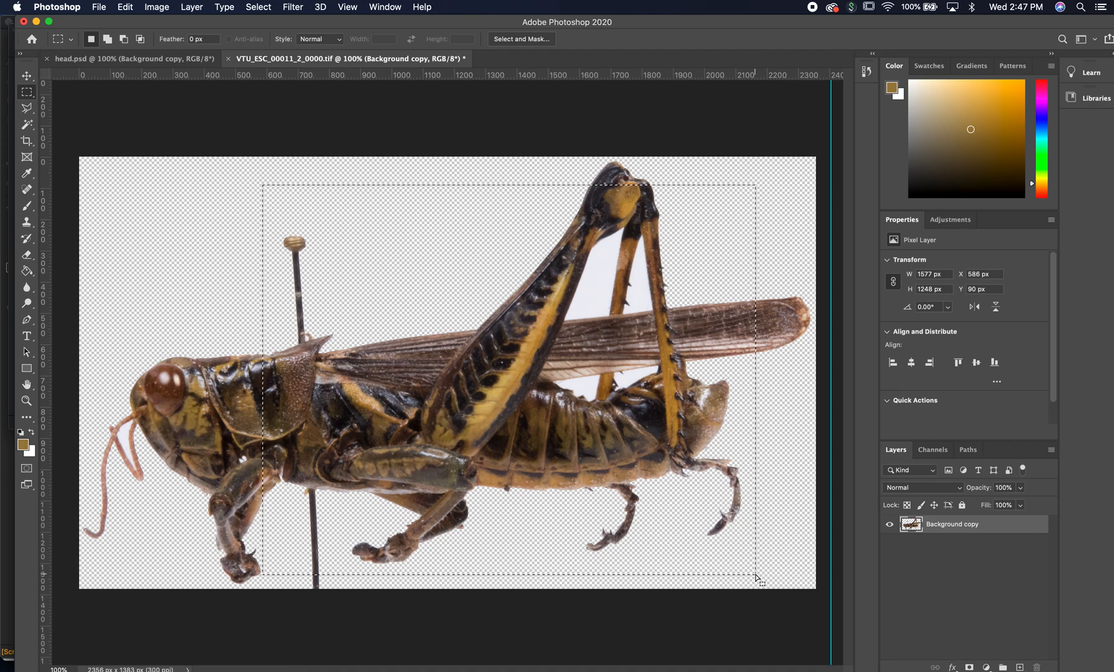
{"action": "key", "text": "Delete"}
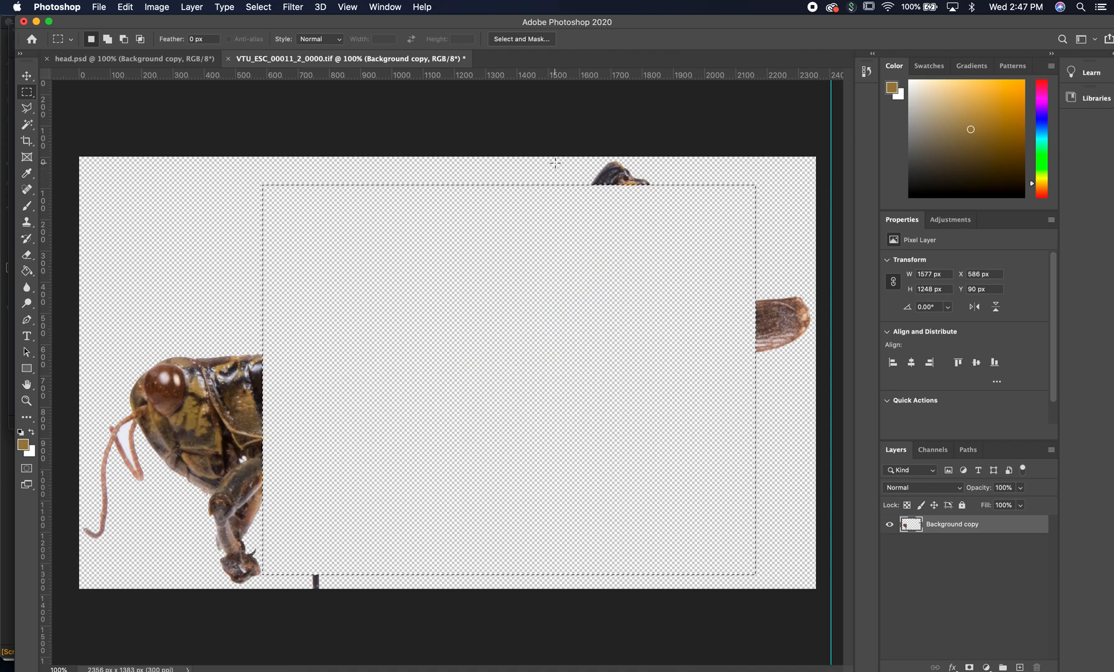
{"action": "left_click_drag", "start_coordinate": [557, 157], "coordinate": [832, 415]}
{"action": "key", "text": "Delete"}
{"action": "key", "text": "Delete"}
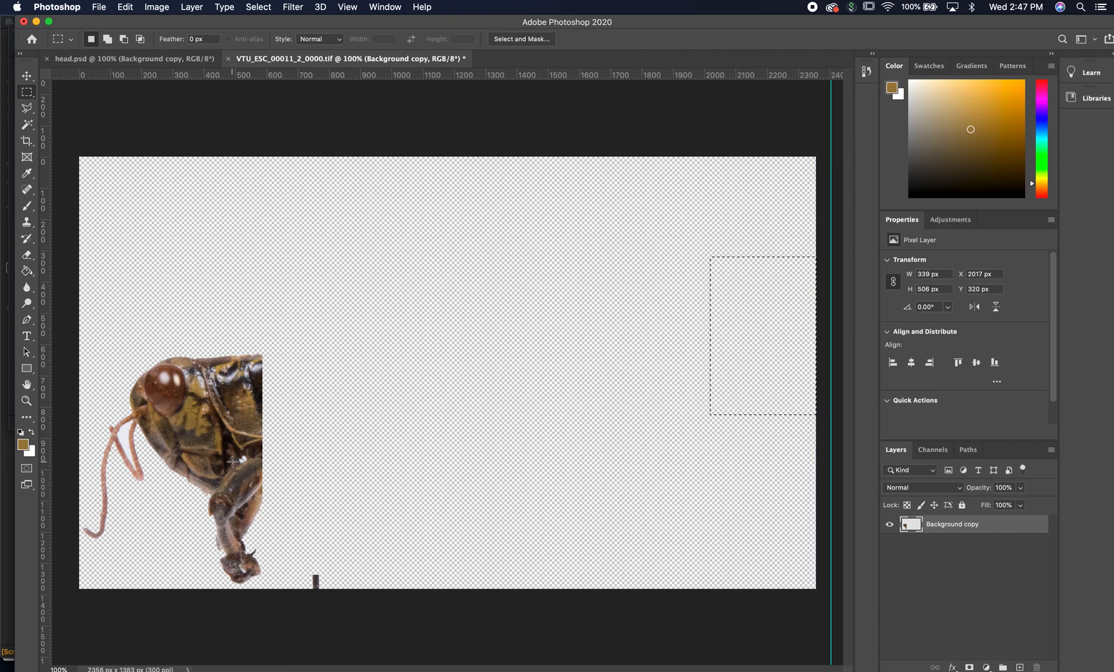
Delete the lower foreleg, the pin remnant and the outer antenna piece with rectangular selections, and deselect
{"action": "left_click_drag", "start_coordinate": [188, 513], "coordinate": [413, 622]}
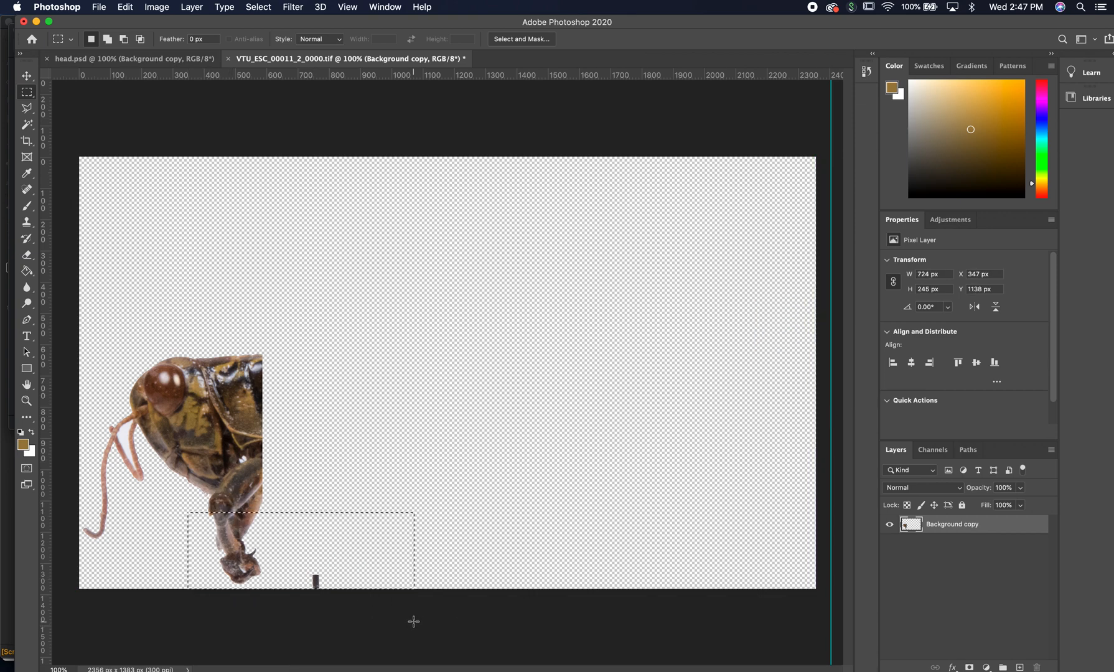
{"action": "key", "text": "Delete"}
{"action": "left_click_drag", "start_coordinate": [81, 408], "coordinate": [117, 553]}
{"action": "key", "text": "Delete"}
{"action": "left_click", "coordinate": [128, 540]}
{"action": "left_click_drag", "start_coordinate": [108, 397], "coordinate": [49, 554]}
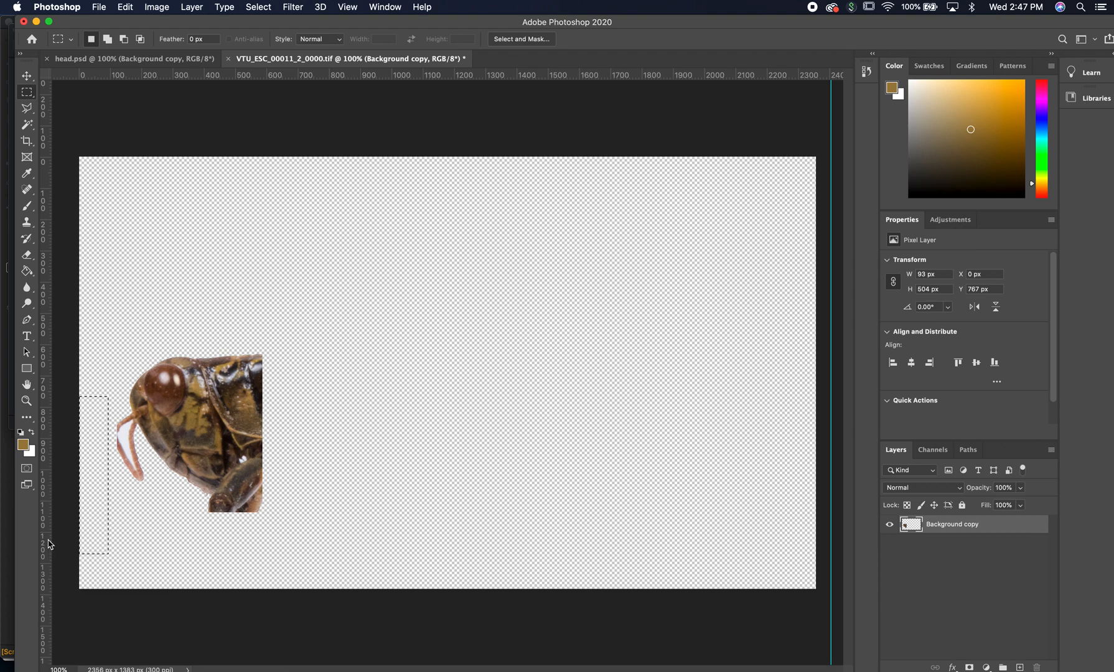
{"action": "key", "text": "super+d"}
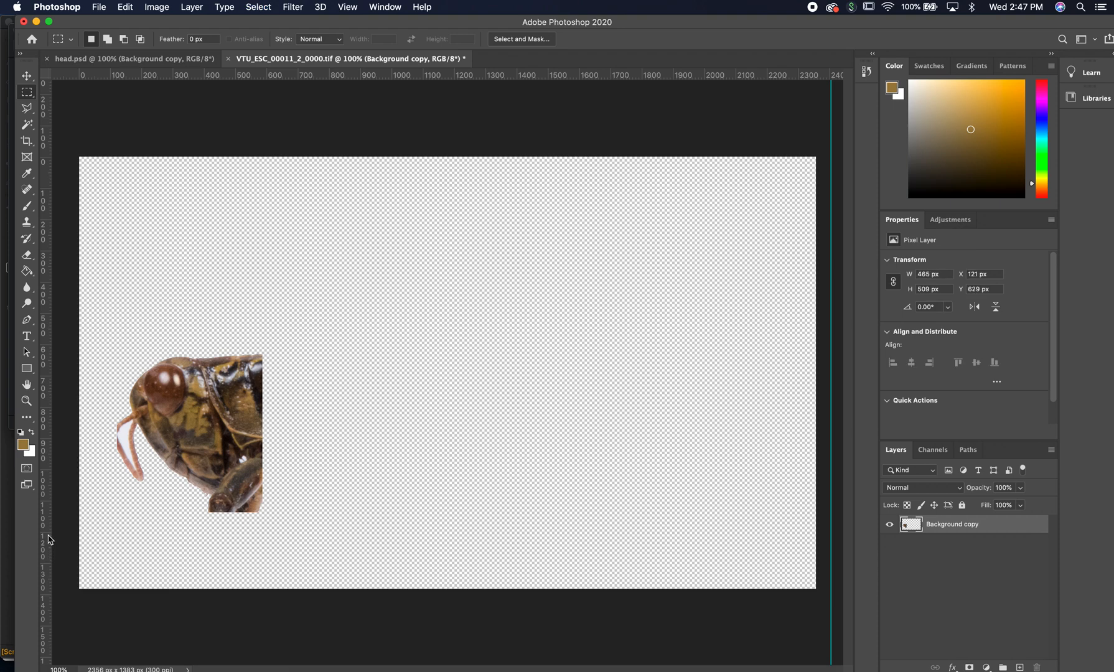
Scale the remaining head image to about 211.55% and move it toward the middle of the canvas
{"action": "key", "text": "super+t"}
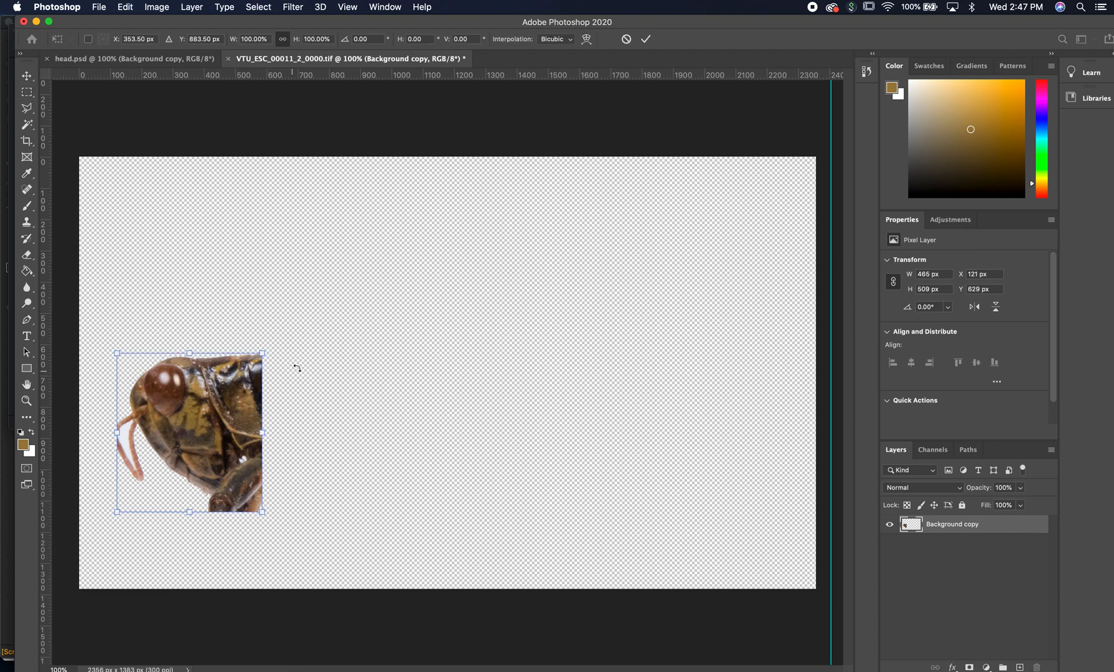
{"action": "left_click_drag", "start_coordinate": [265, 353], "coordinate": [381, 300]}
{"action": "left_click_drag", "start_coordinate": [305, 349], "coordinate": [455, 303]}
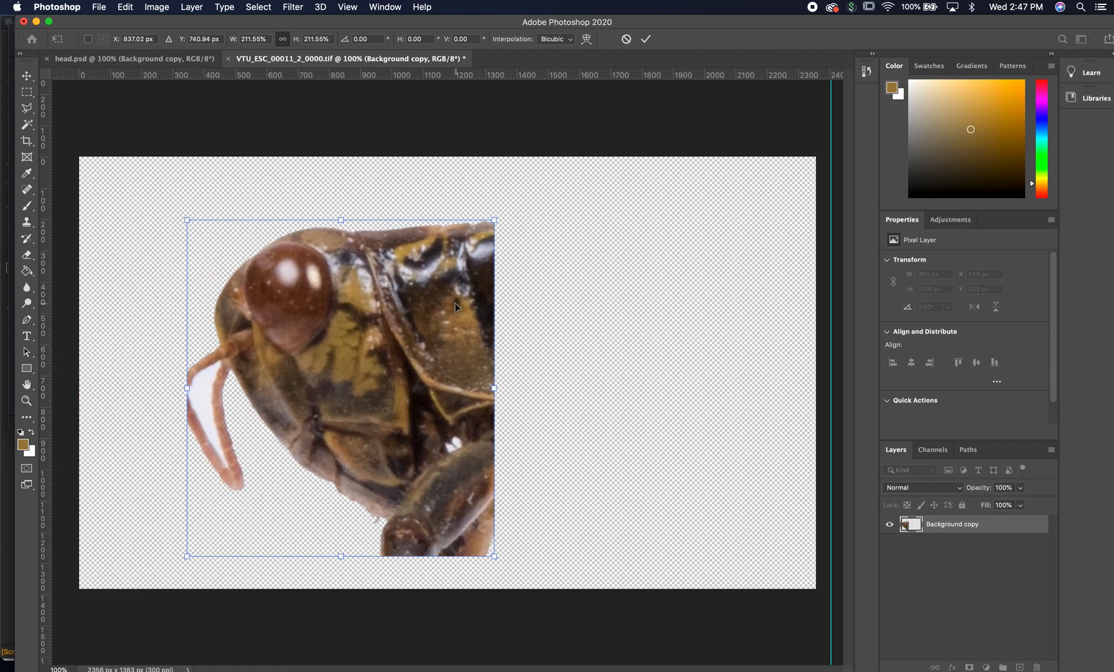
{"action": "key", "text": "Return"}
{"action": "key", "text": "m"}
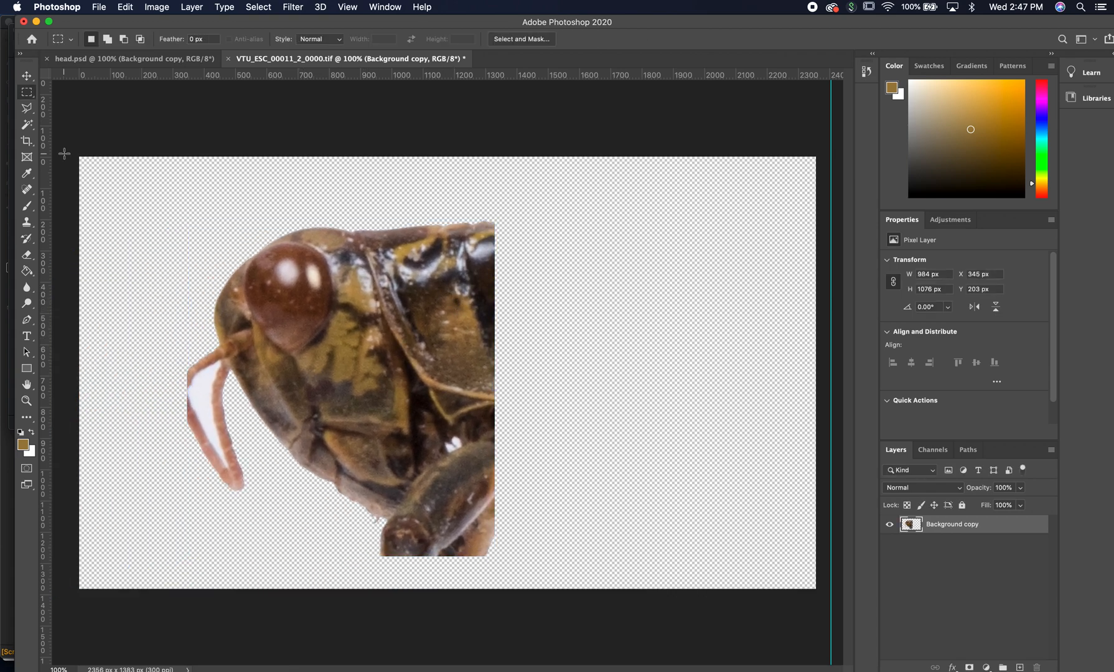
Outline the eye with the Polygonal Lasso, copy it to a new layer and place the copy above and left of the head
{"action": "left_click", "coordinate": [28, 109]}
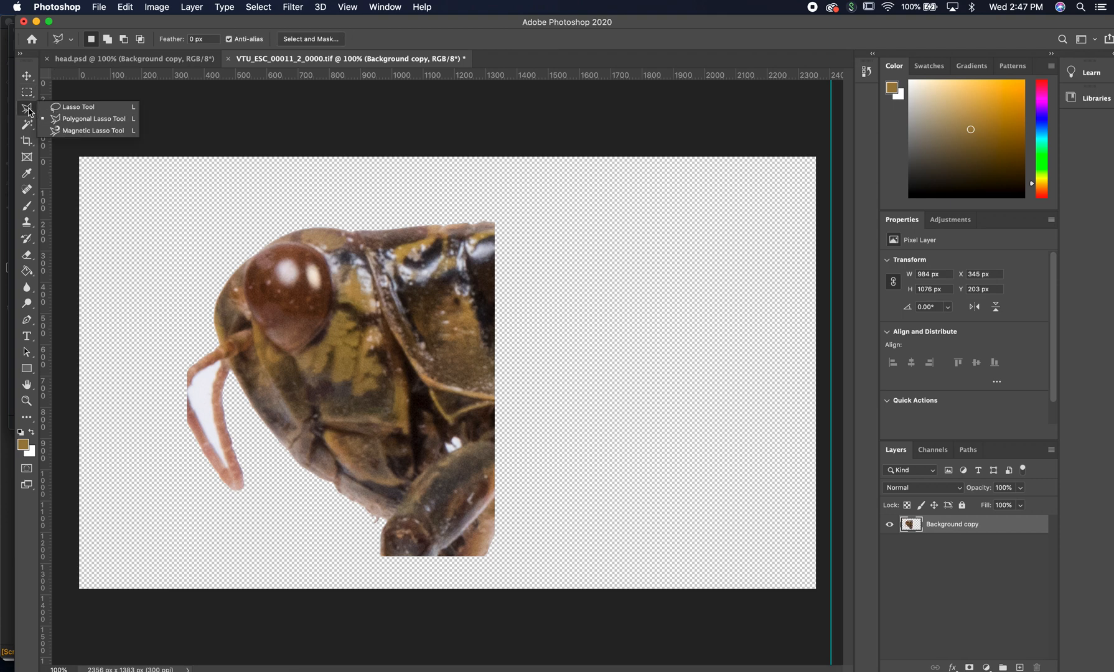
{"action": "left_click", "coordinate": [95, 123]}
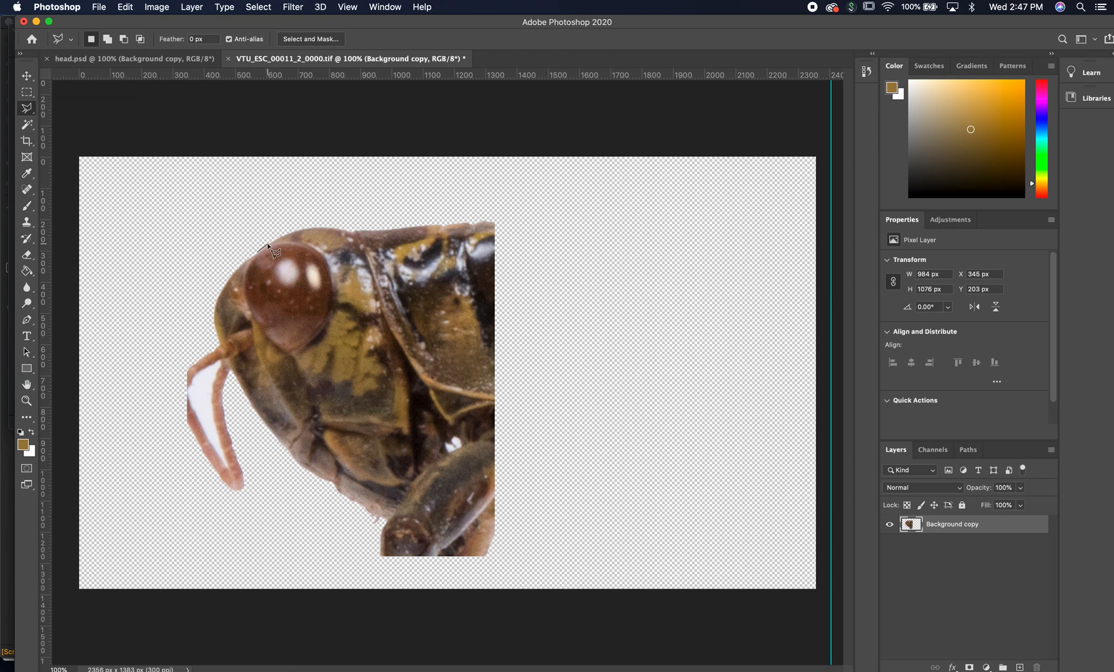
{"action": "left_click_drag", "start_coordinate": [282, 242], "coordinate": [320, 250]}
{"action": "mouse_move", "coordinate": [332, 270]}
{"action": "left_mouse_down"}
{"action": "mouse_move", "coordinate": [332, 318]}
{"action": "mouse_move", "coordinate": [292, 351]}
{"action": "left_mouse_up"}
{"action": "left_click_drag", "start_coordinate": [285, 352], "coordinate": [267, 343]}
{"action": "mouse_move", "coordinate": [258, 327]}
{"action": "left_mouse_down"}
{"action": "mouse_move", "coordinate": [247, 297]}
{"action": "mouse_move", "coordinate": [259, 252]}
{"action": "left_mouse_up"}
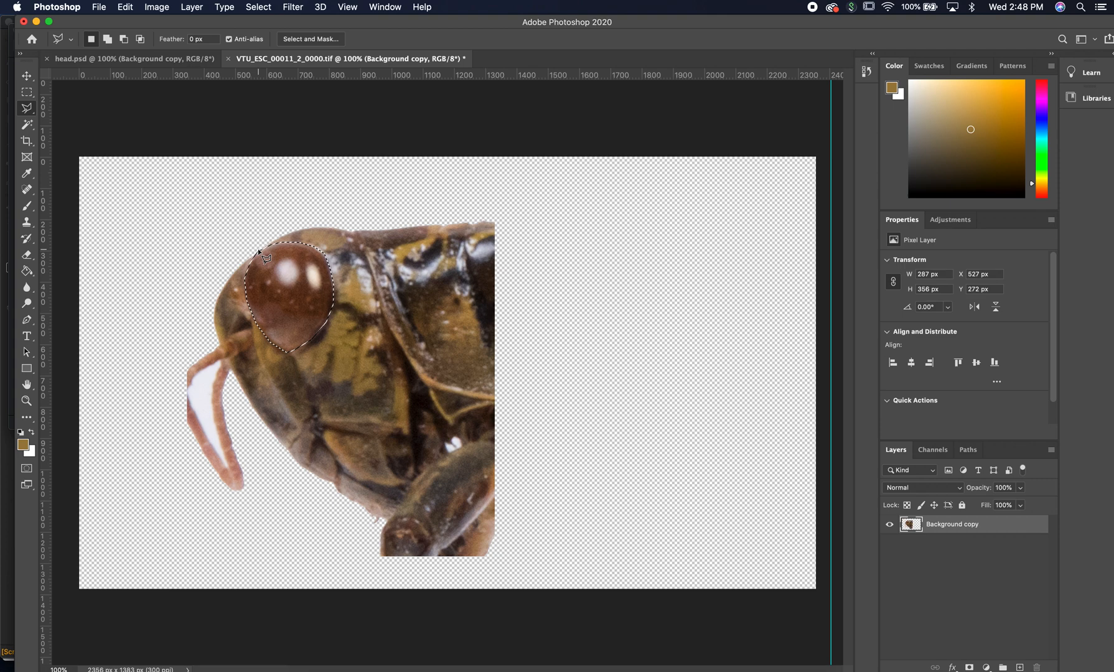
{"action": "key", "text": "super+j"}
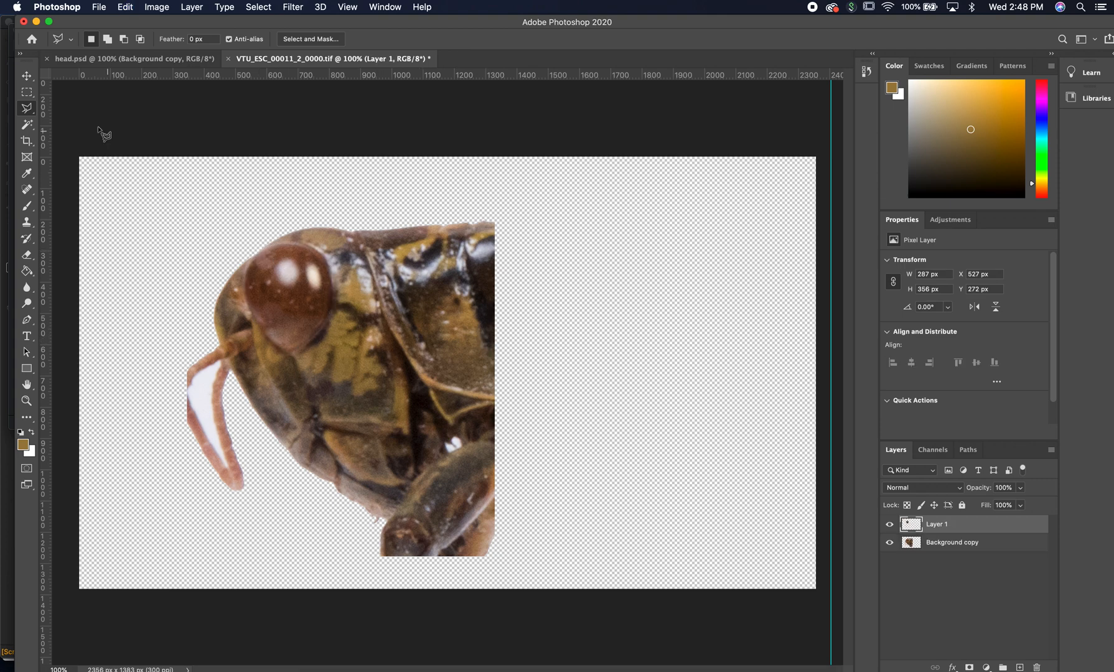
{"action": "left_click", "coordinate": [27, 76]}
{"action": "left_click_drag", "start_coordinate": [286, 291], "coordinate": [159, 238]}
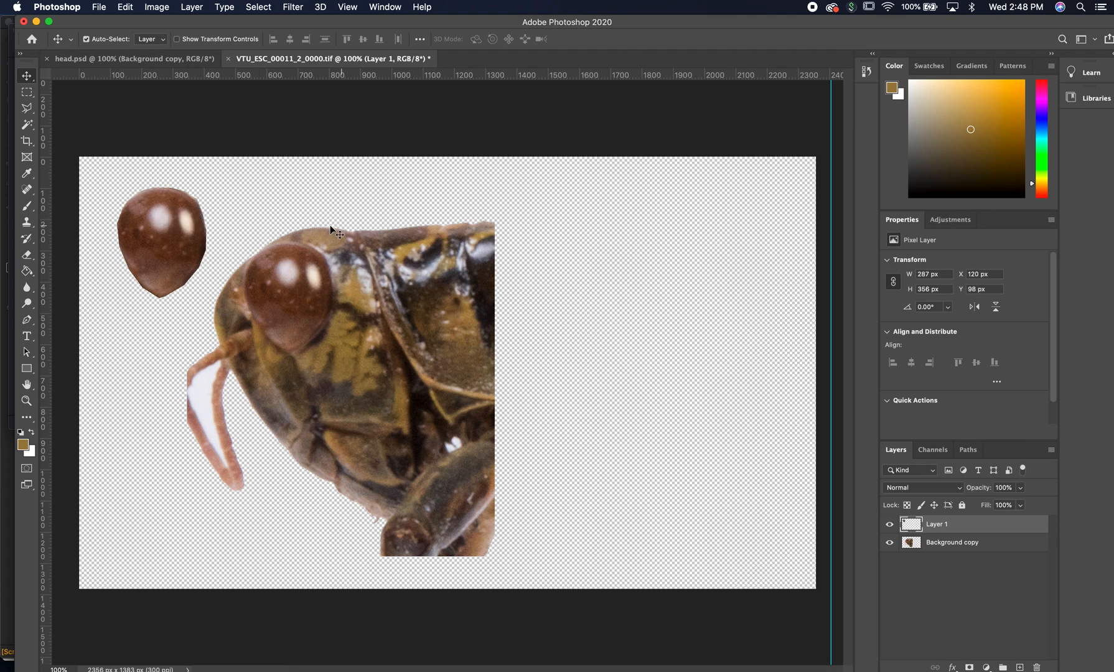
Outline the thorax and foreleg behind the head with the Polygonal Lasso and delete them from the Background copy layer
{"action": "left_click", "coordinate": [26, 109]}
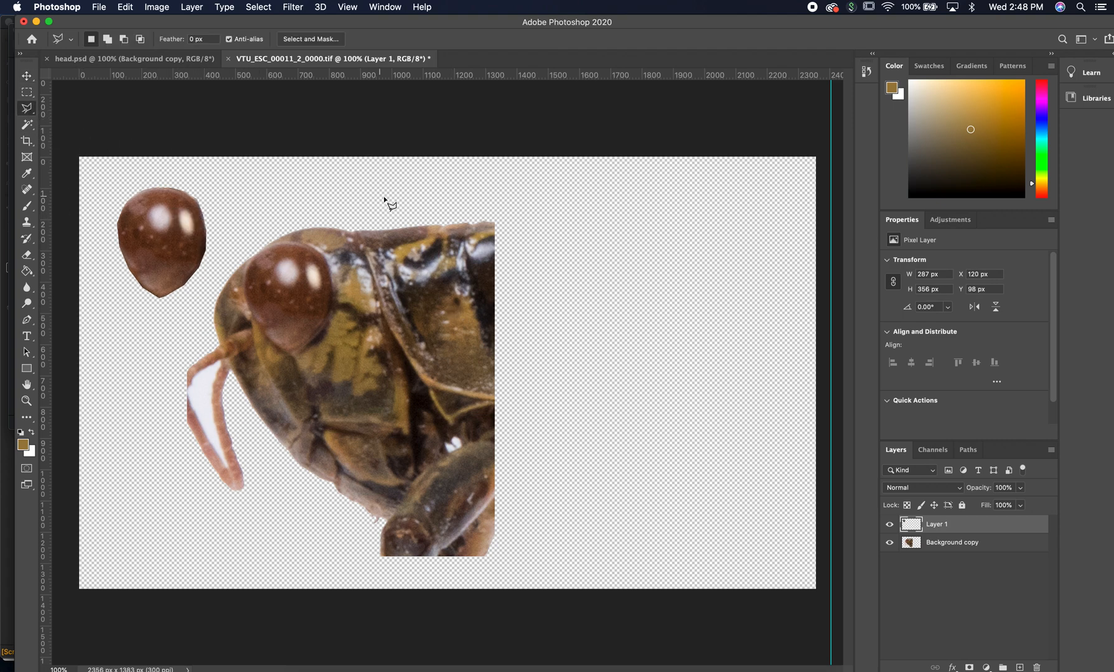
{"action": "left_click", "coordinate": [375, 233]}
{"action": "left_click", "coordinate": [423, 457]}
{"action": "left_click", "coordinate": [362, 494]}
{"action": "left_click", "coordinate": [321, 486]}
{"action": "left_click", "coordinate": [307, 525]}
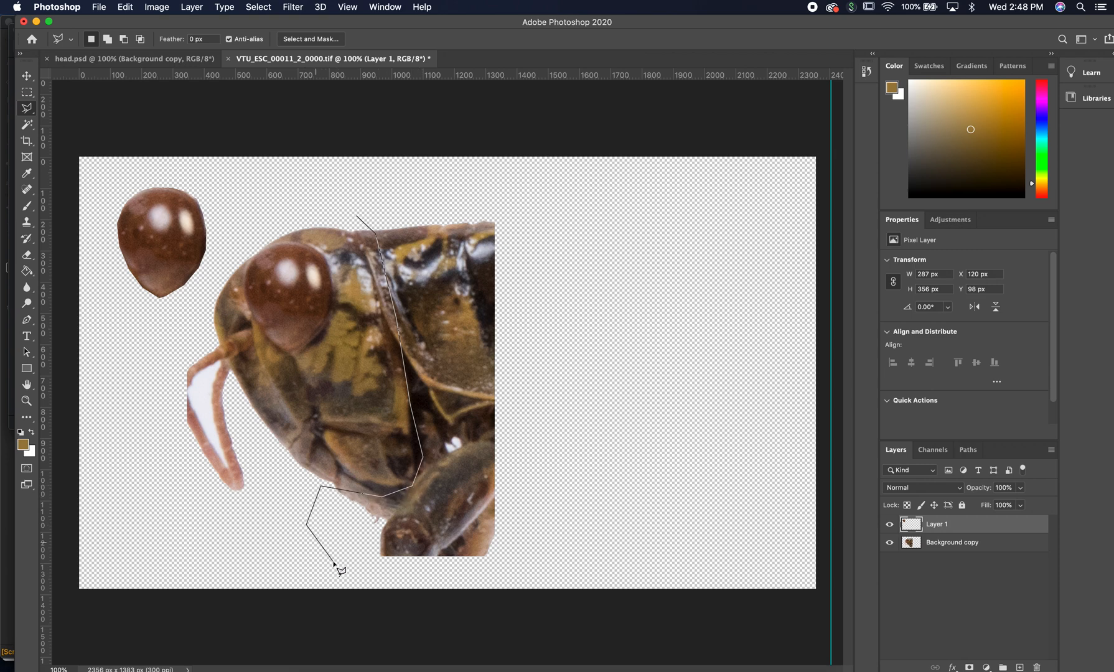
{"action": "left_click", "coordinate": [367, 567]}
{"action": "left_click", "coordinate": [546, 576]}
{"action": "left_click", "coordinate": [627, 261]}
{"action": "left_click", "coordinate": [529, 193]}
{"action": "double_click", "coordinate": [379, 199]}
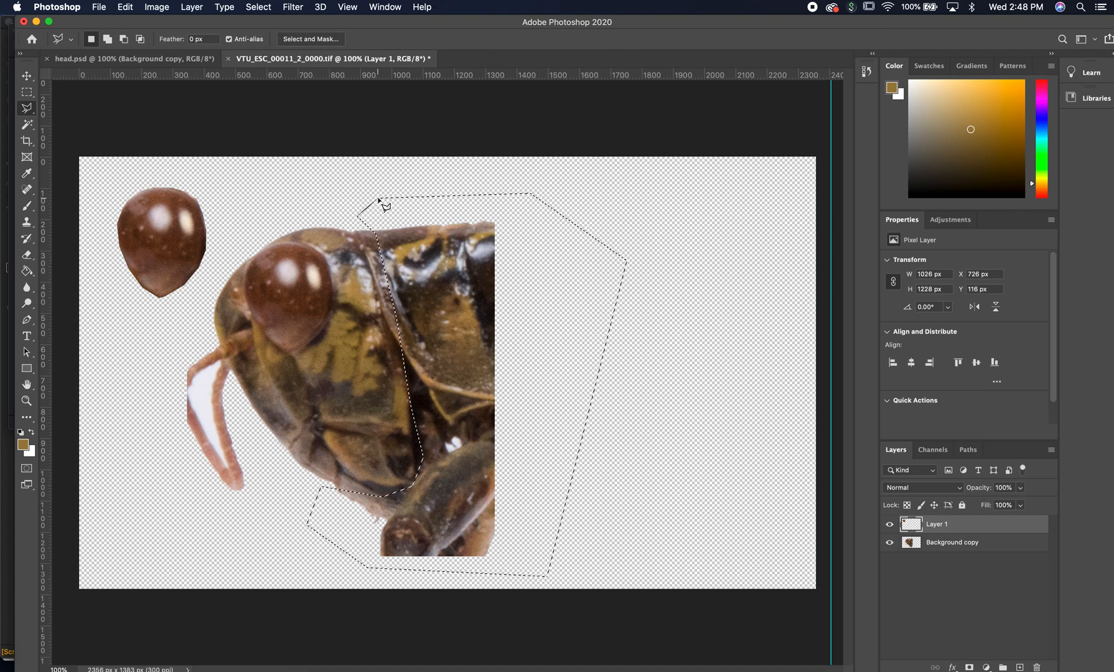
{"action": "left_click", "coordinate": [994, 547]}
{"action": "key", "text": "Delete"}
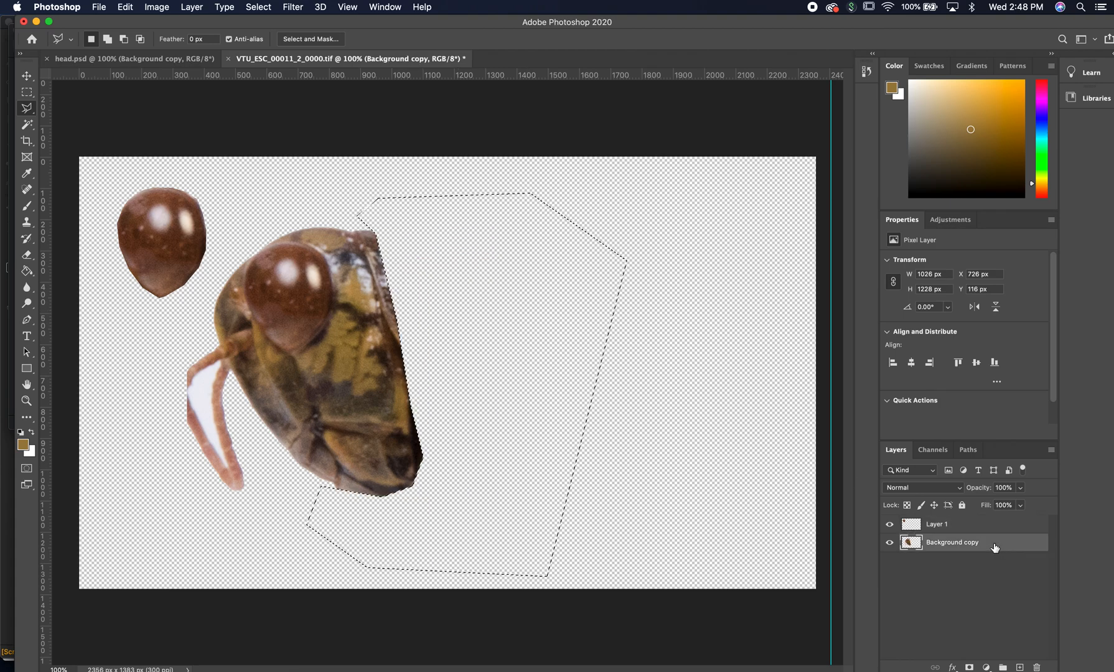
{"action": "key", "text": "super+d"}
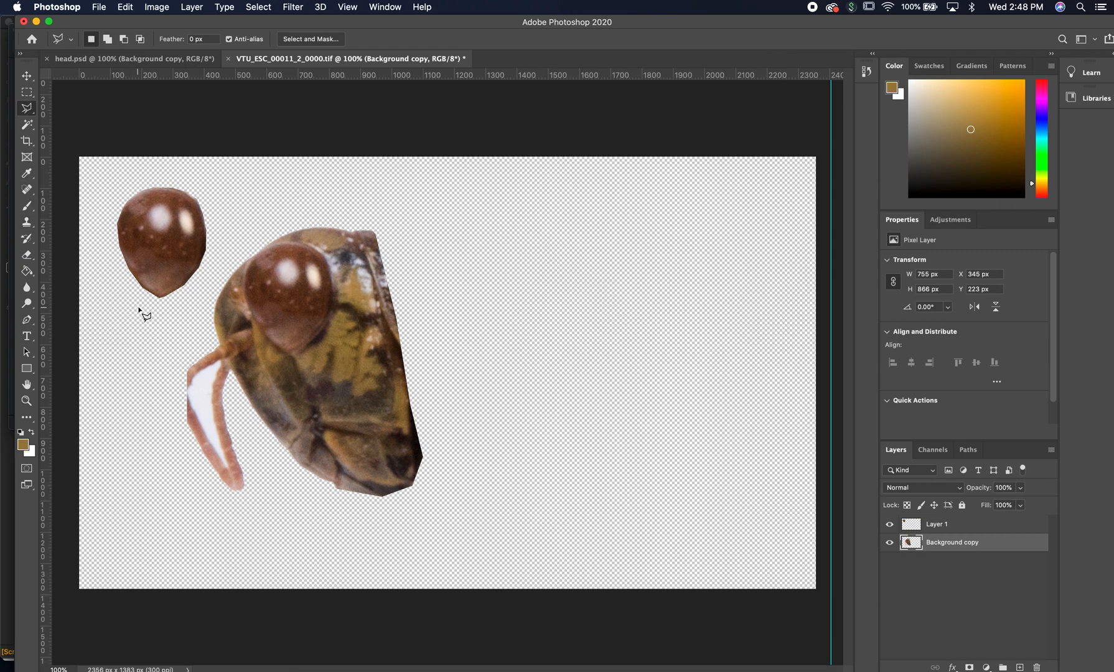
Outline the antennae in front of the face with the Polygonal Lasso, delete them and deselect
{"action": "left_click", "coordinate": [155, 359]}
{"action": "left_click", "coordinate": [203, 331]}
{"action": "left_click", "coordinate": [218, 337]}
{"action": "left_click", "coordinate": [293, 541]}
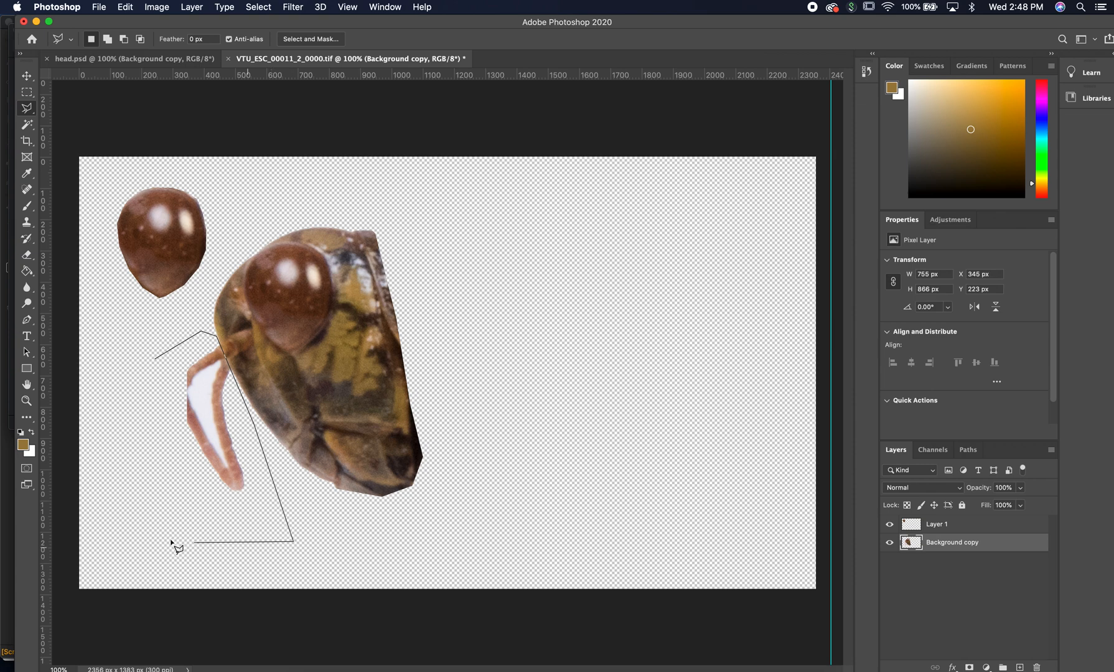
{"action": "double_click", "coordinate": [141, 519]}
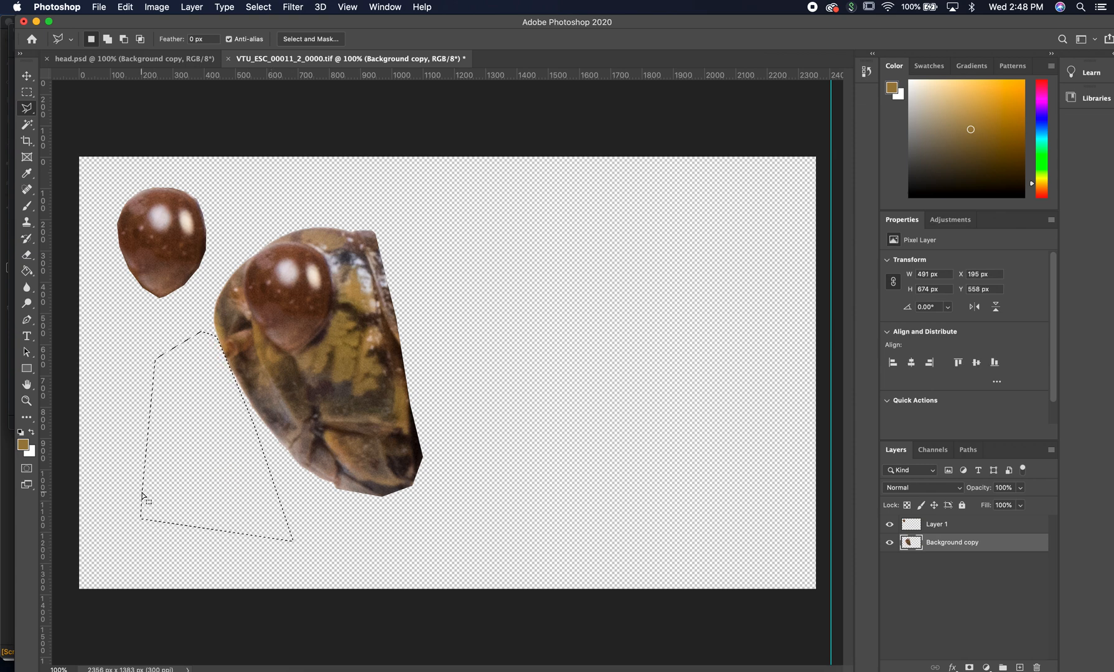
{"action": "key", "text": "super+d"}
Scale the head cutout up to about 838 × 1080 px and move it to the middle of the canvas
{"action": "key", "text": "super+t"}
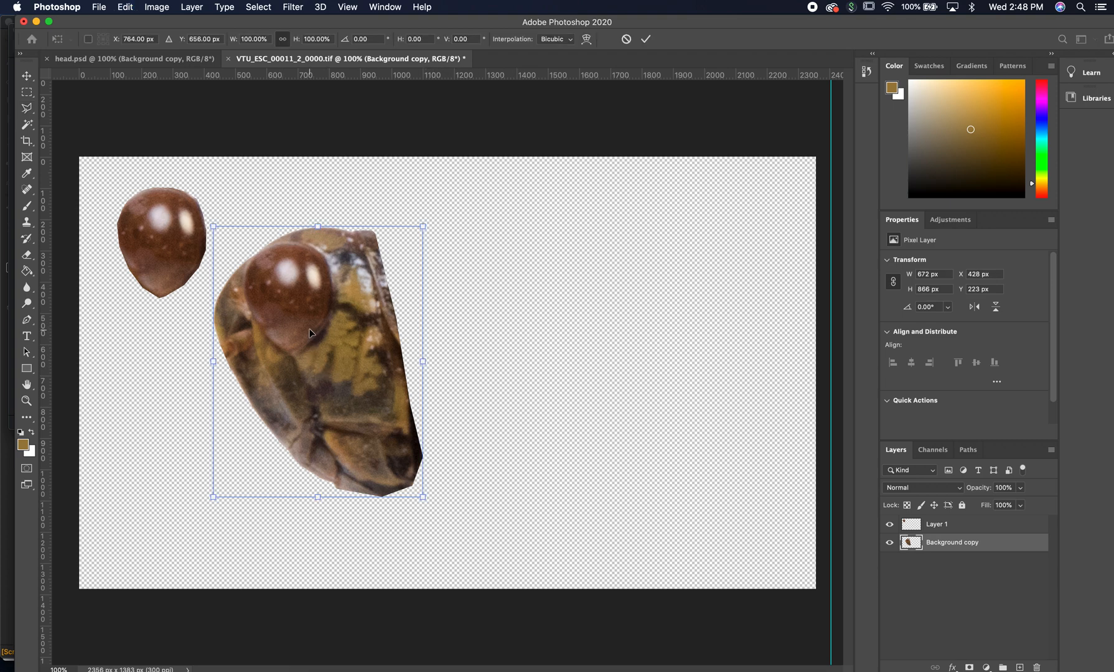
{"action": "left_click_drag", "start_coordinate": [423, 228], "coordinate": [453, 197], "text": "alt"}
{"action": "key", "text": "Return"}
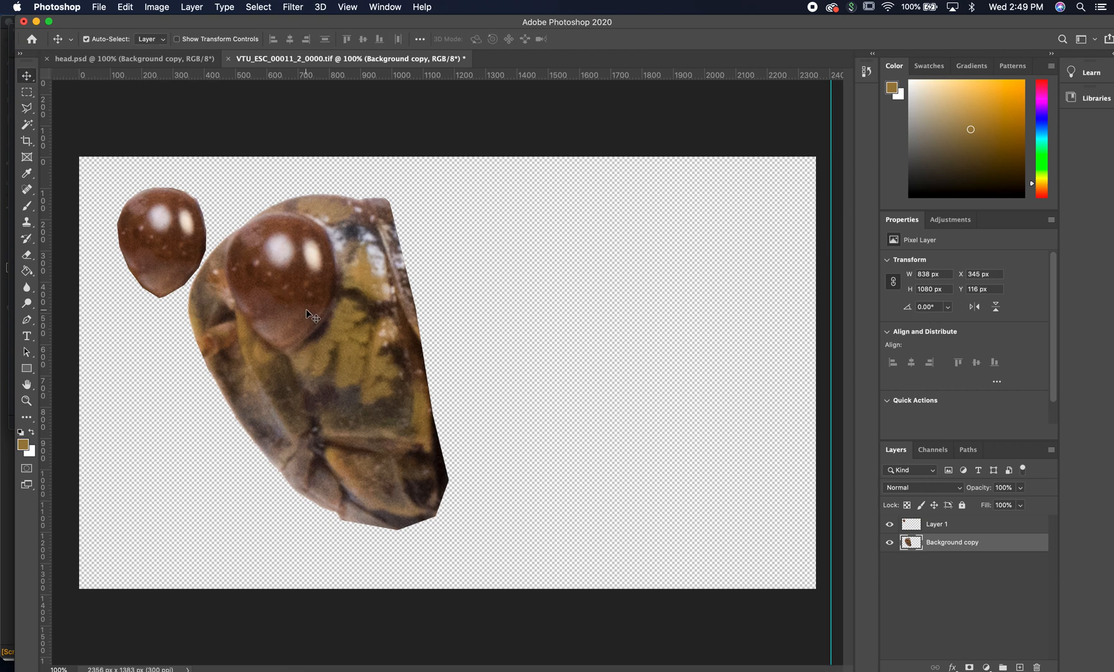
{"action": "left_click_drag", "start_coordinate": [314, 319], "coordinate": [447, 334]}
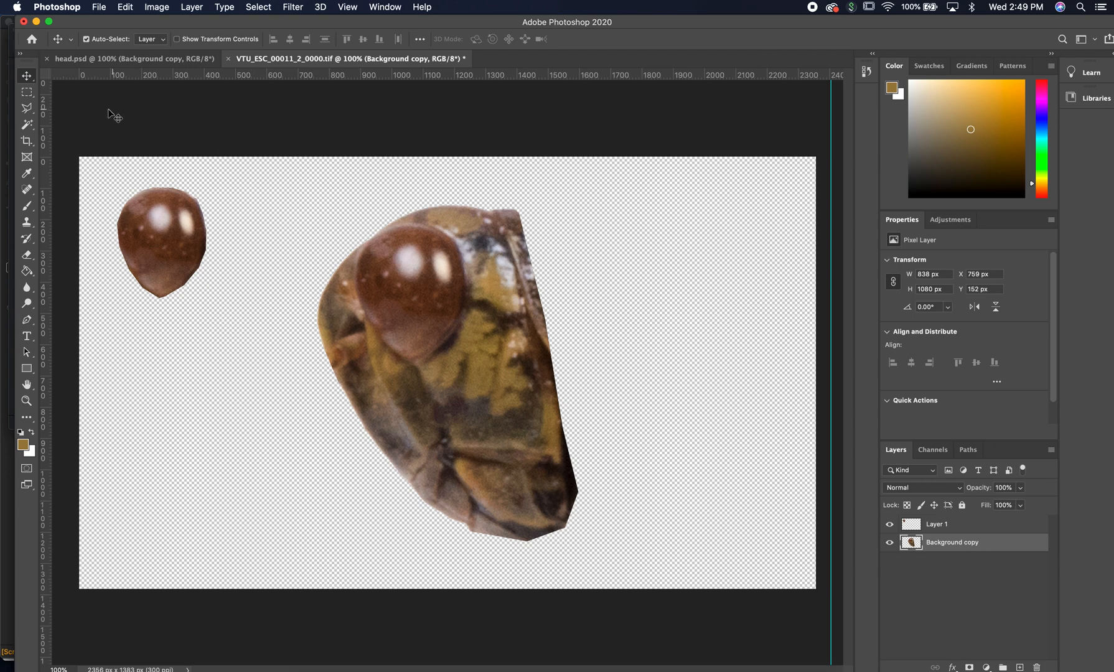
Outline the eye on the head with the Polygonal Lasso, delete it from the Background copy layer and deselect
{"action": "left_click", "coordinate": [26, 110]}
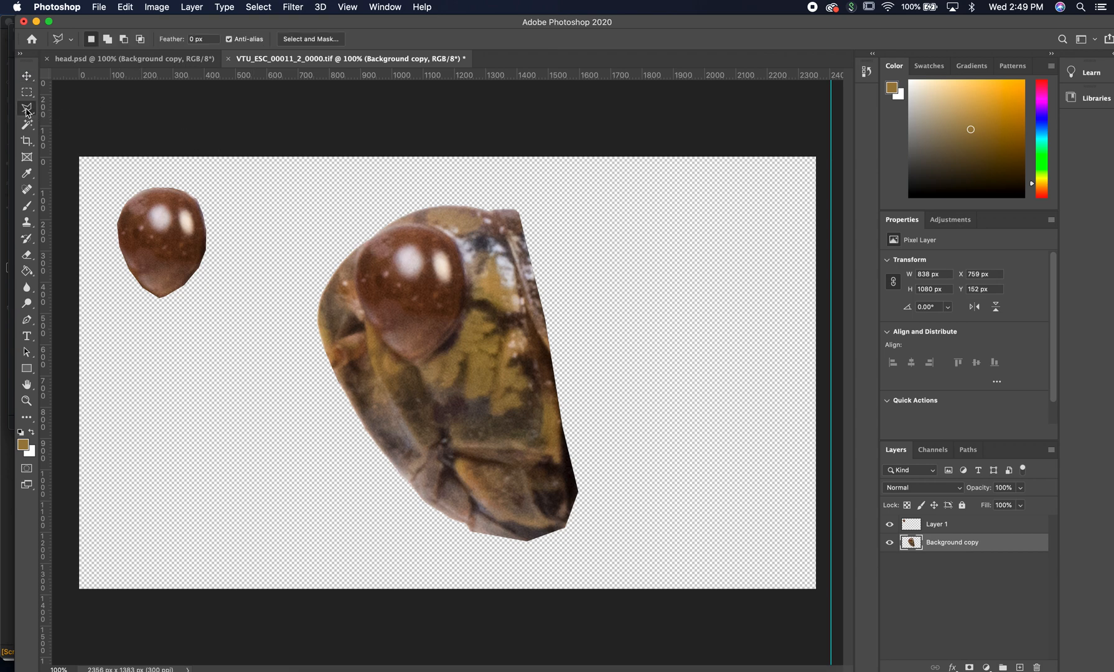
{"action": "left_click", "coordinate": [408, 363]}
{"action": "left_click", "coordinate": [421, 224]}
{"action": "left_click", "coordinate": [363, 248]}
{"action": "left_click", "coordinate": [356, 286]}
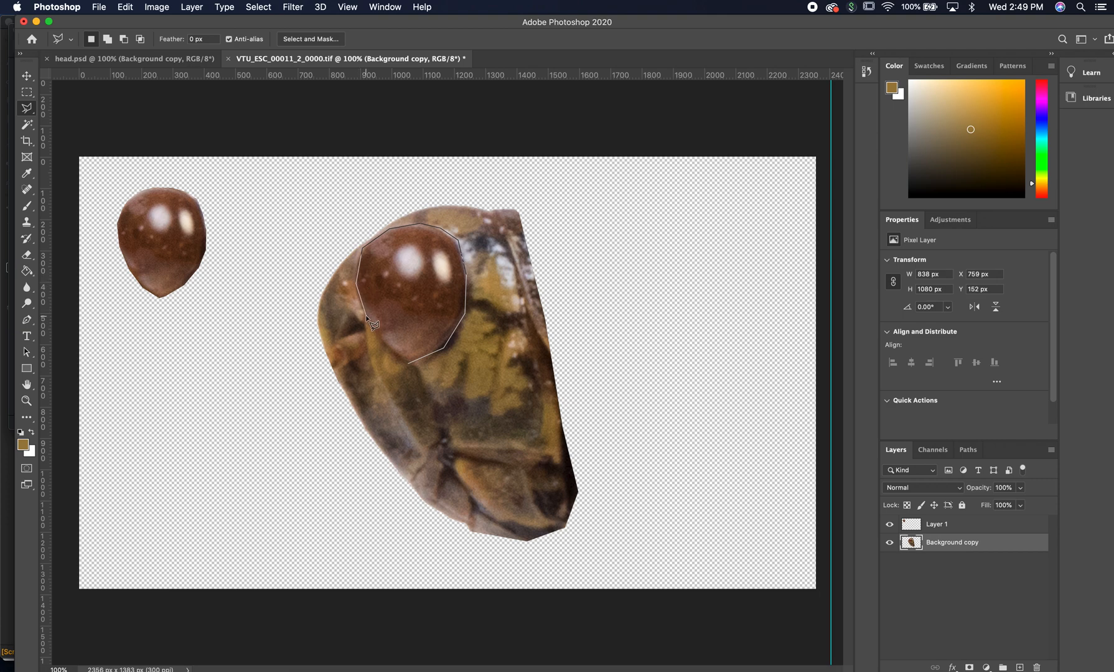
{"action": "left_click", "coordinate": [401, 361]}
{"action": "key", "text": "Delete"}
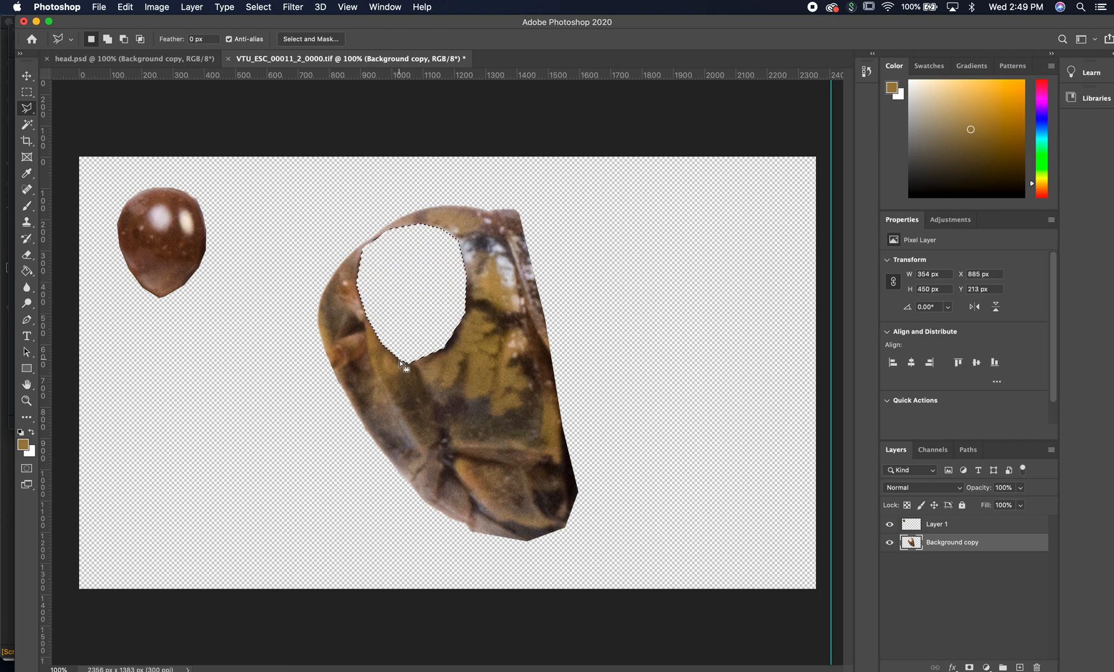
{"action": "key", "text": "super+d"}
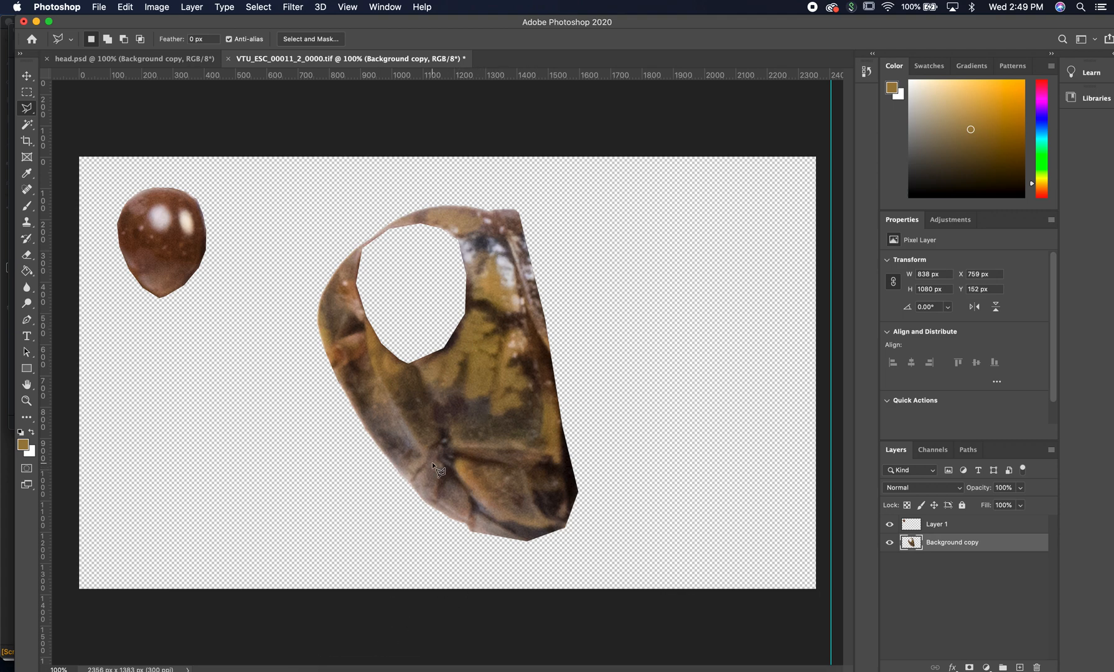
{"action": "key", "text": "z"}
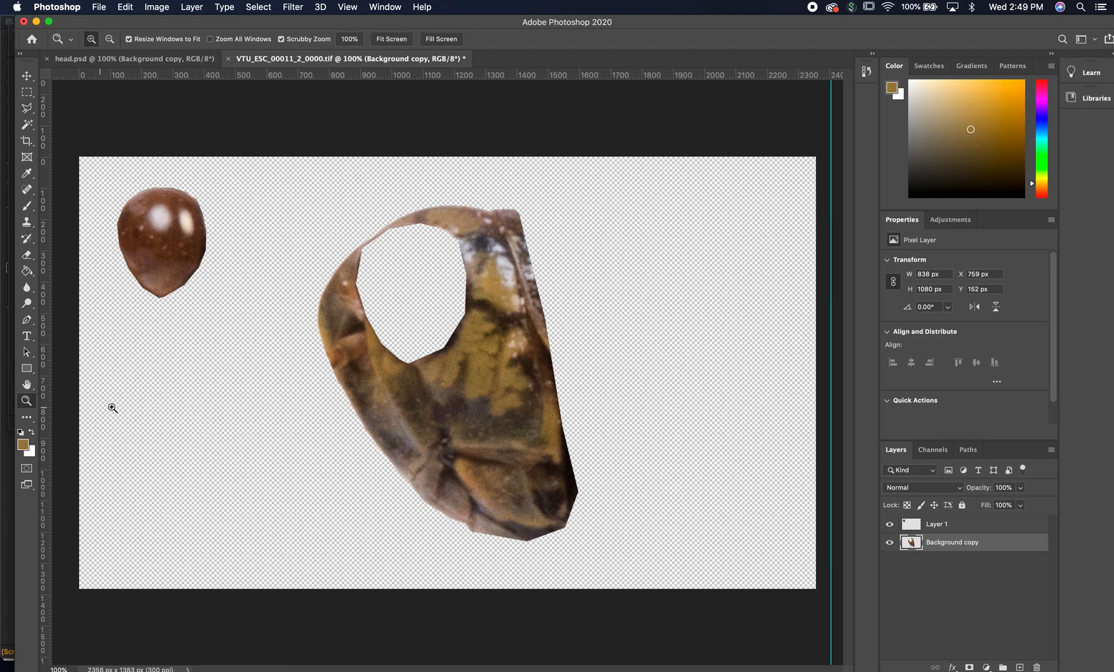
{"action": "left_click", "coordinate": [464, 399]}
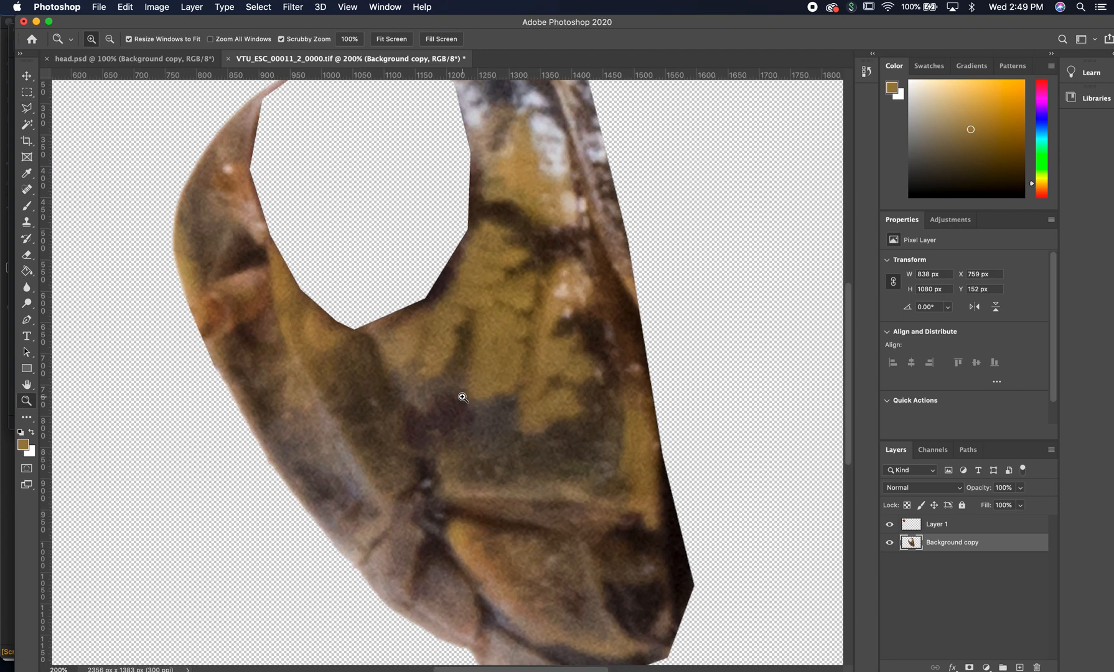
{"action": "left_click", "coordinate": [463, 397], "text": "alt"}
{"action": "left_click", "coordinate": [460, 395]}
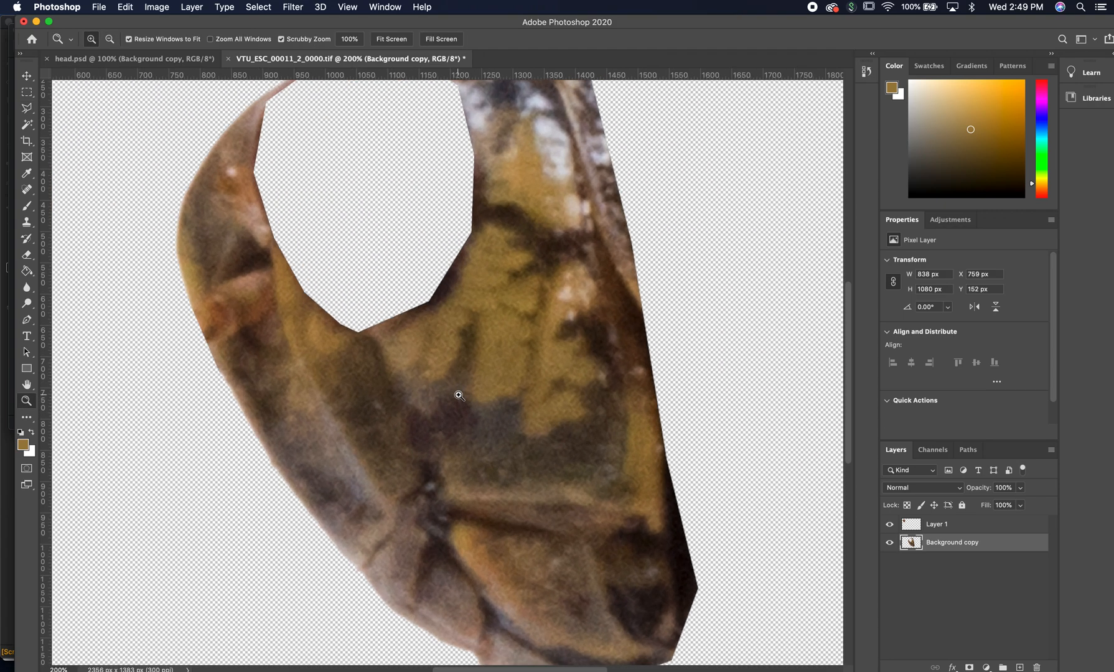
{"action": "left_click", "coordinate": [460, 395]}
{"action": "left_click", "coordinate": [509, 370], "text": "alt"}
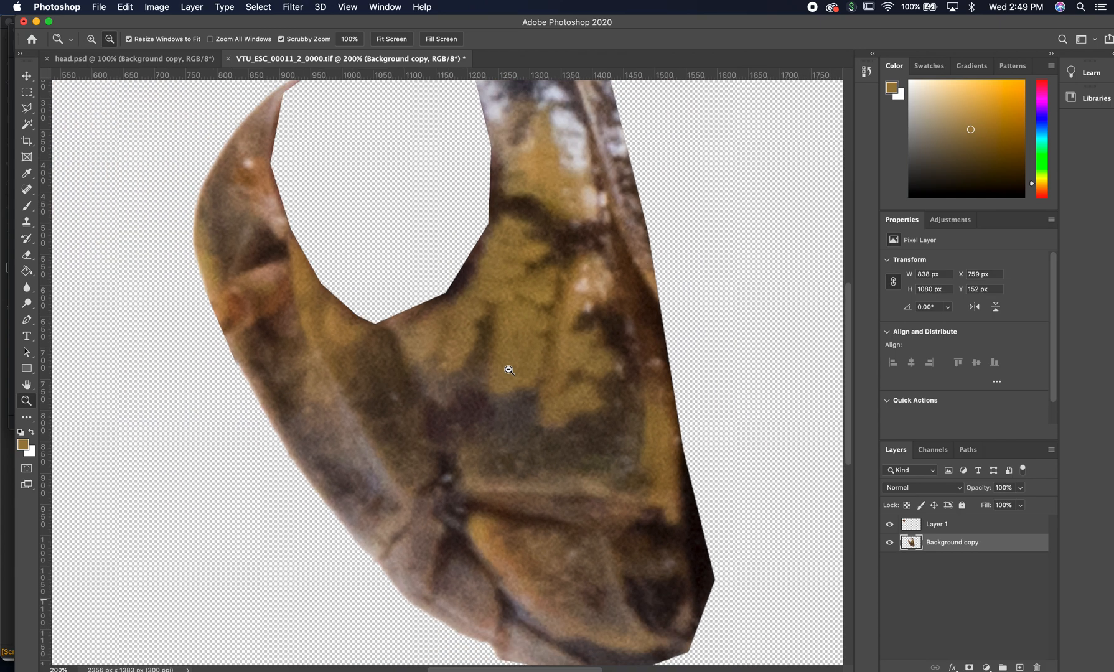
{"action": "left_click", "coordinate": [510, 343], "text": "alt"}
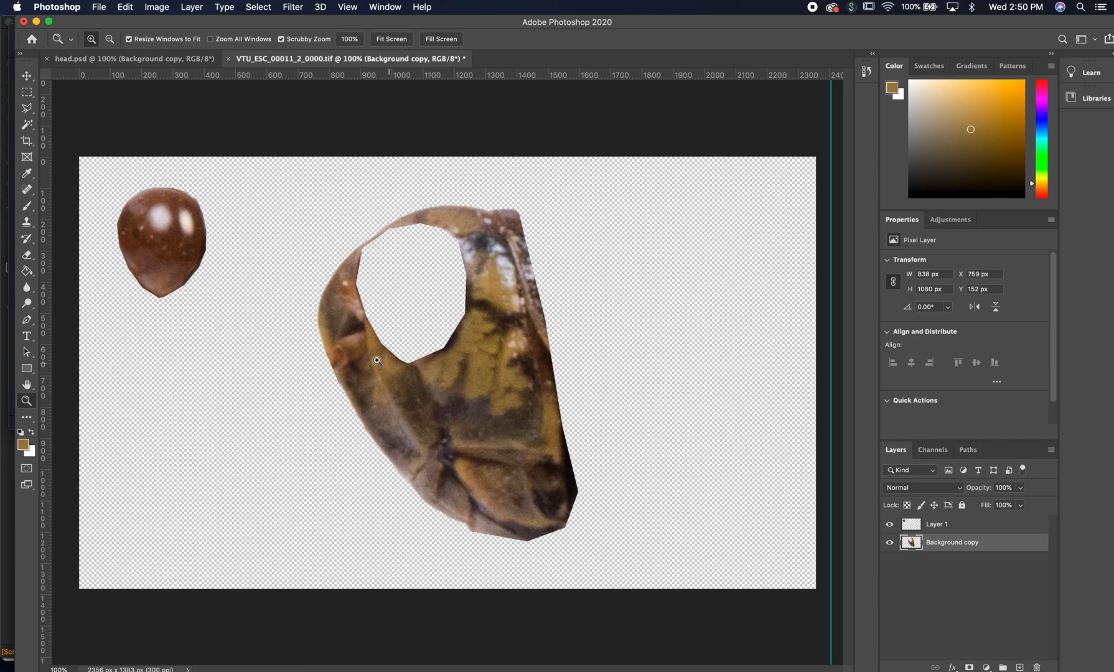
Zoom in to 200% on the lower half of the head and activate the Clone Stamp tool
{"action": "left_click", "coordinate": [27, 222]}
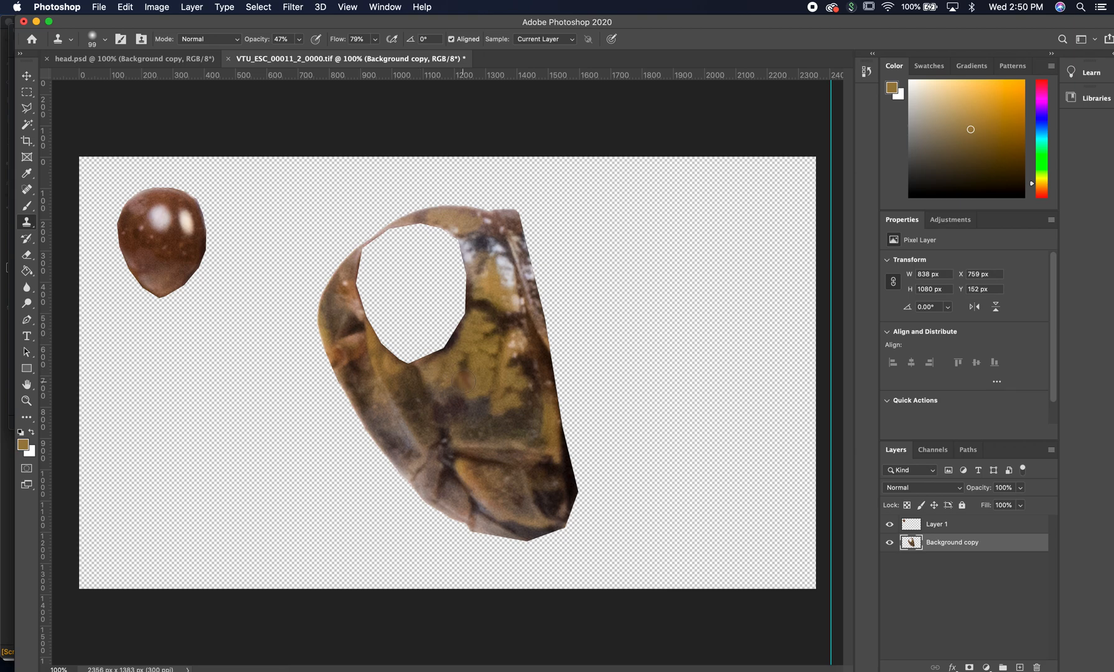
{"action": "left_click", "coordinate": [26, 402]}
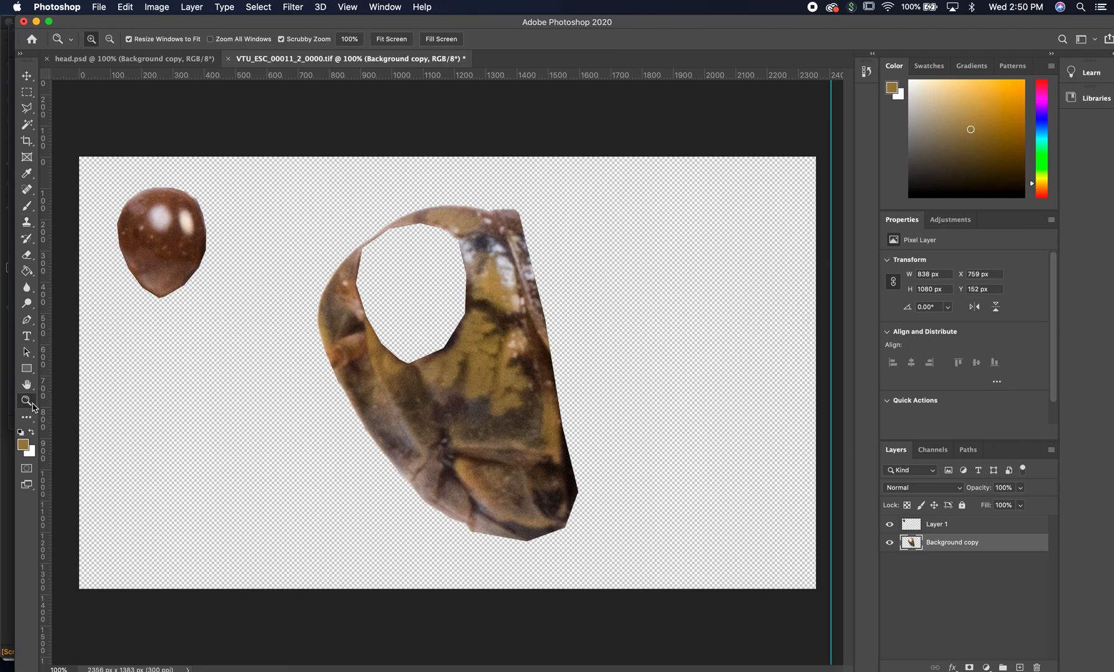
{"action": "left_click", "coordinate": [437, 404]}
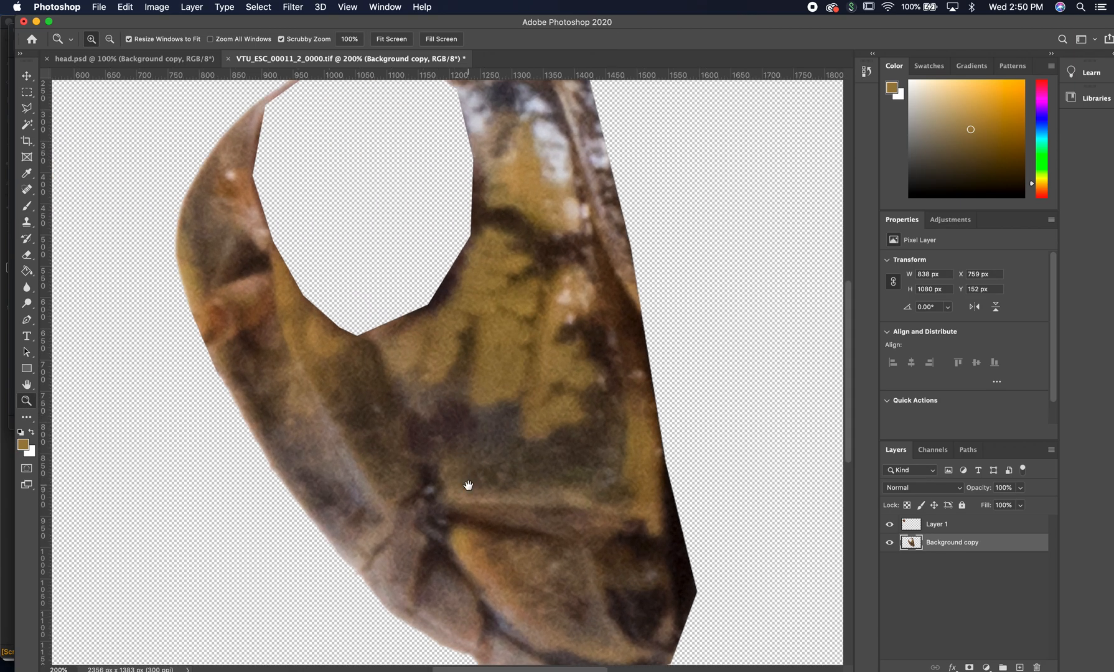
{"action": "scroll", "coordinate": [470, 448], "scroll_direction": "down", "scroll_amount": 5}
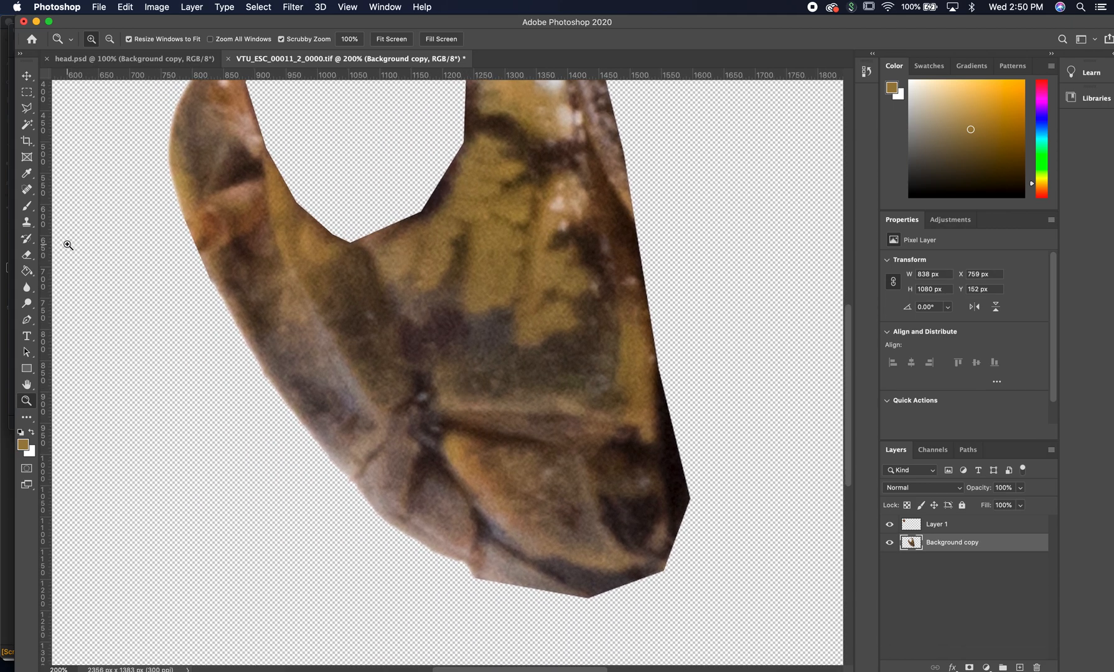
{"action": "left_click", "coordinate": [27, 222]}
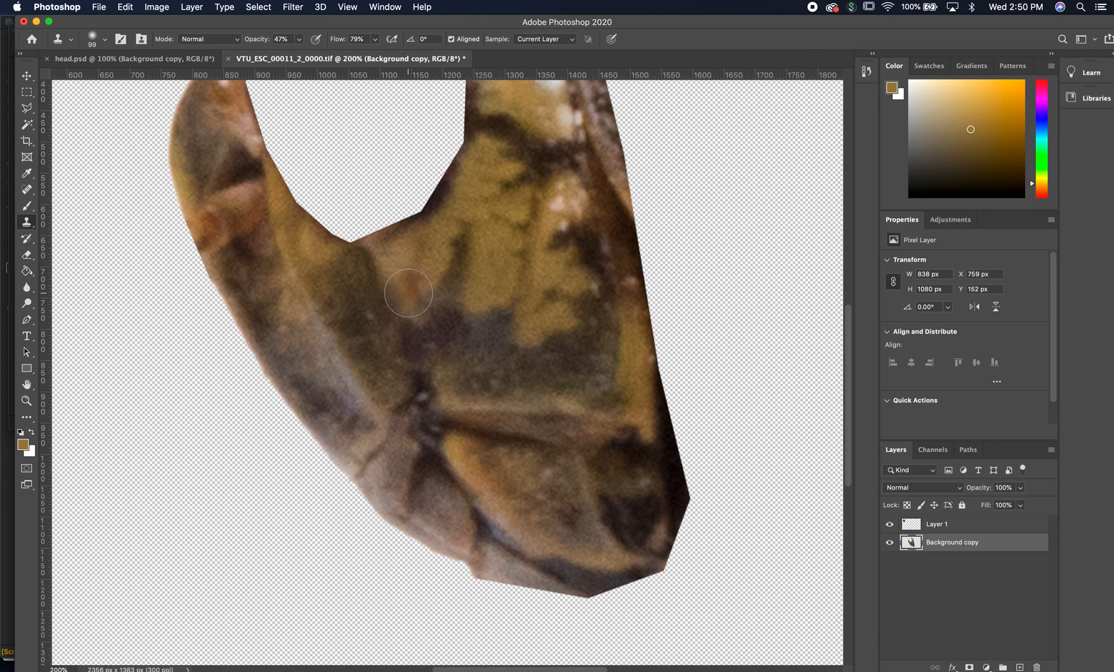
{"action": "left_click", "coordinate": [434, 317]}
Switch to Substance Painter and examine the grasshopper model's head, eye and mouth area up close from several angles
{"action": "key", "text": "super+Tab"}
{"action": "key", "text": "super+Tab"}
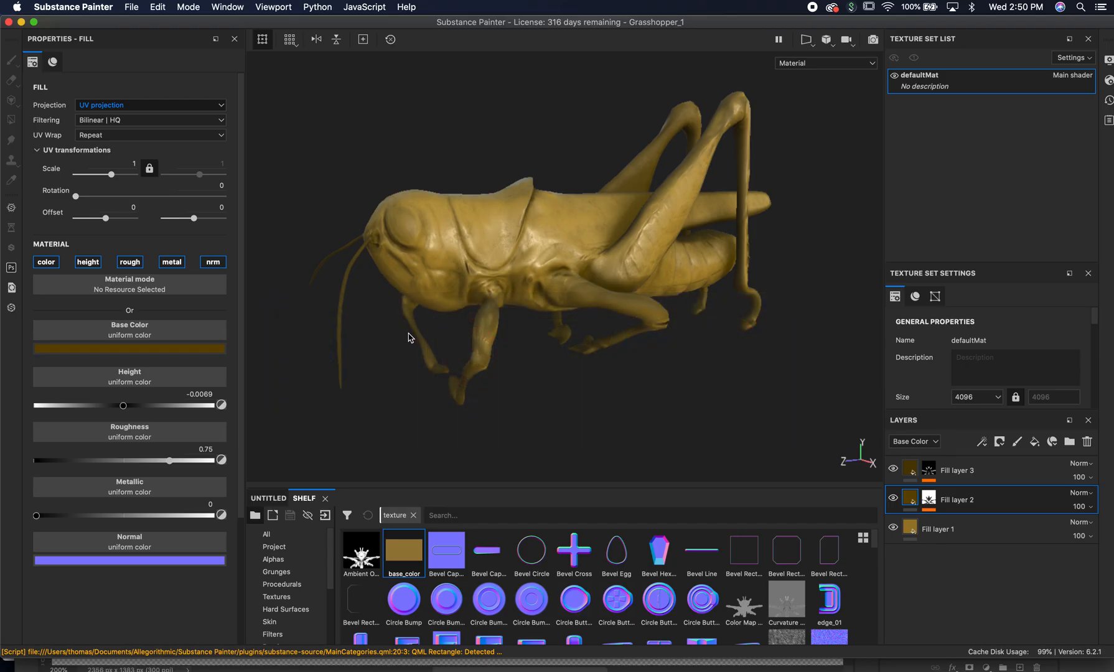
{"action": "right_click_drag", "start_coordinate": [366, 329], "coordinate": [626, 353], "text": "alt"}
{"action": "middle_click_drag", "start_coordinate": [524, 327], "coordinate": [730, 336], "text": "alt"}
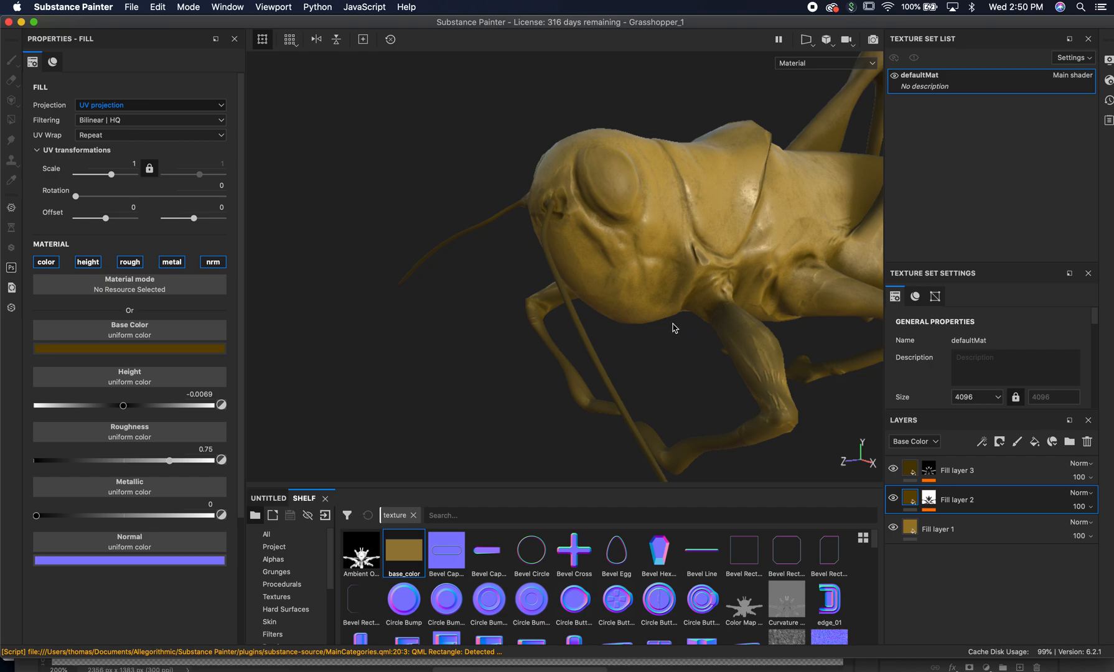
{"action": "left_click_drag", "start_coordinate": [680, 325], "coordinate": [599, 294], "text": "alt"}
{"action": "right_click_drag", "start_coordinate": [647, 305], "coordinate": [847, 326], "text": "alt"}
{"action": "right_click_drag", "start_coordinate": [567, 296], "coordinate": [727, 316], "text": "alt"}
{"action": "middle_click_drag", "start_coordinate": [726, 316], "coordinate": [585, 381], "text": "alt"}
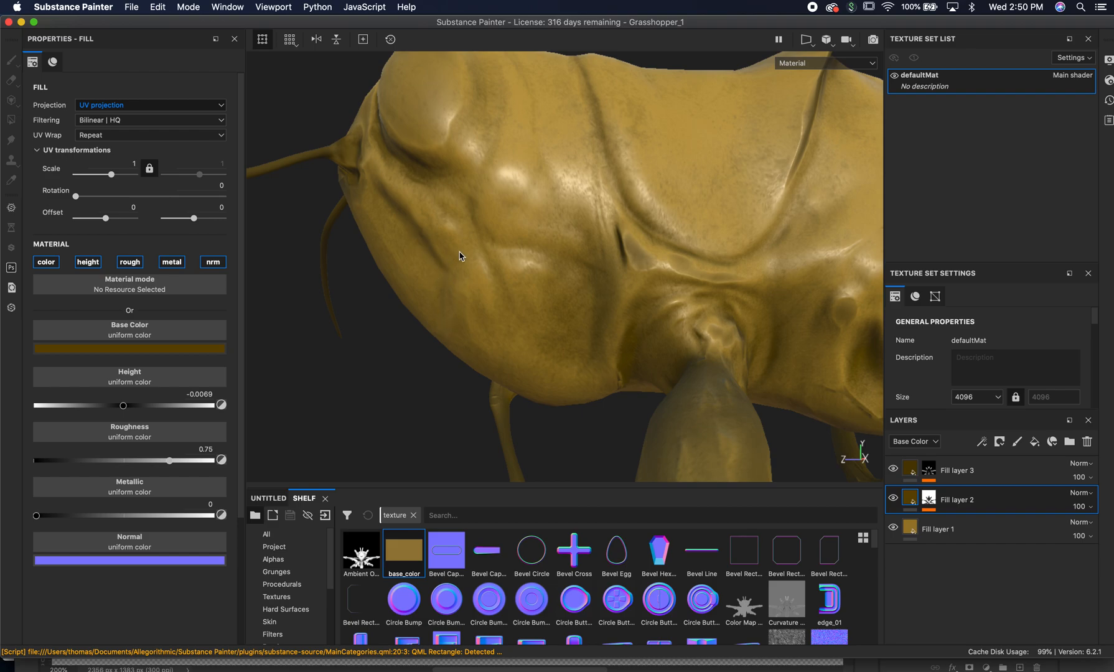
{"action": "left_click_drag", "start_coordinate": [557, 314], "coordinate": [583, 342], "text": "alt"}
{"action": "right_click_drag", "start_coordinate": [639, 331], "coordinate": [469, 294], "text": "alt"}
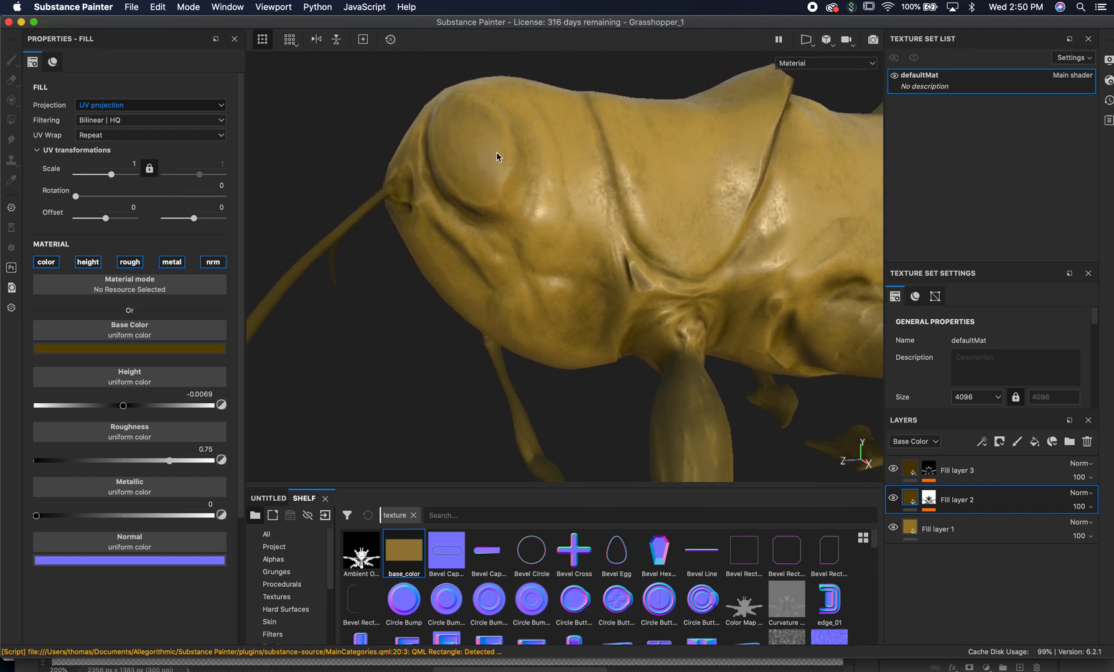
{"action": "left_click_drag", "start_coordinate": [497, 156], "coordinate": [461, 157], "text": "alt"}
{"action": "middle_click_drag", "start_coordinate": [586, 174], "coordinate": [572, 191], "text": "alt"}
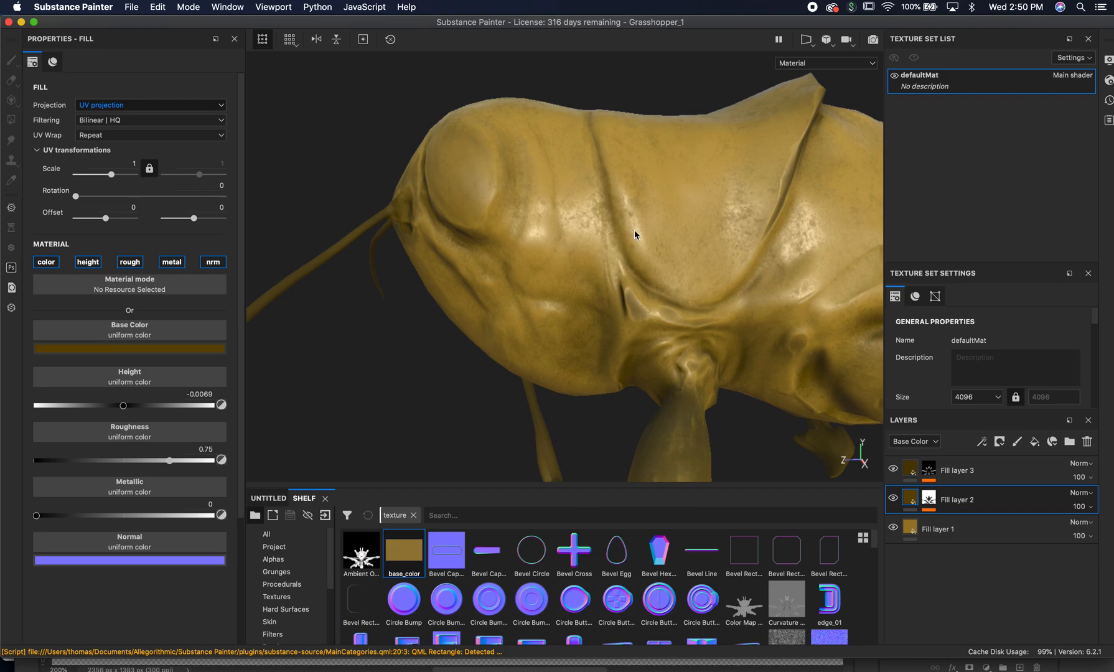
Switch back to Photoshop and set the Clone Stamp opacity to 77%
{"action": "key", "text": "super"}
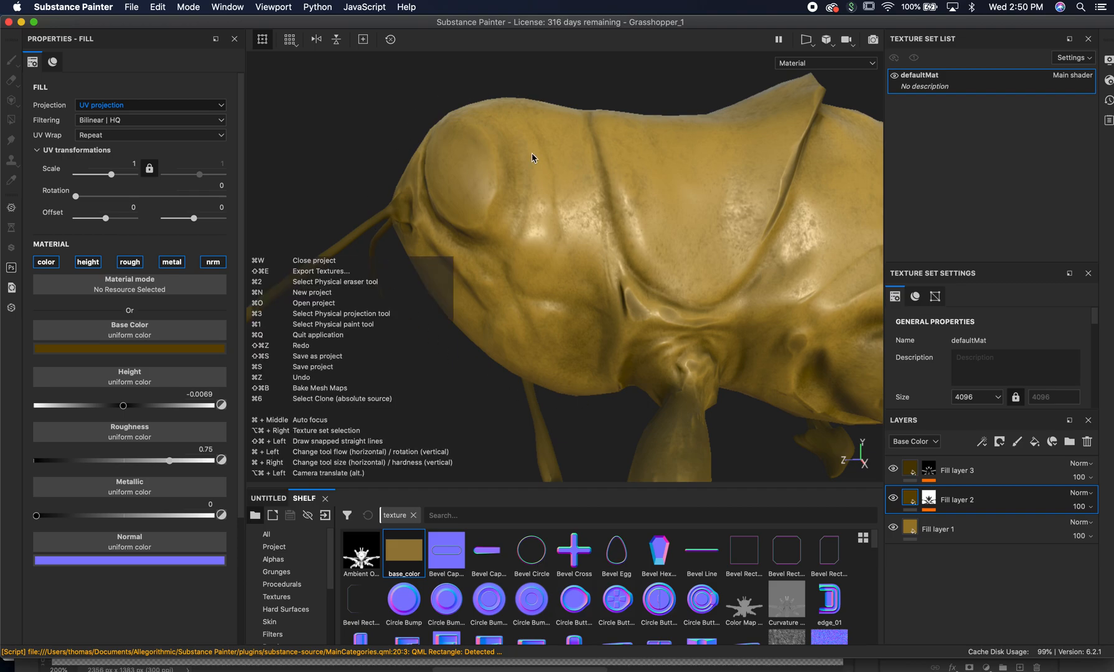
{"action": "key", "text": "super+Tab"}
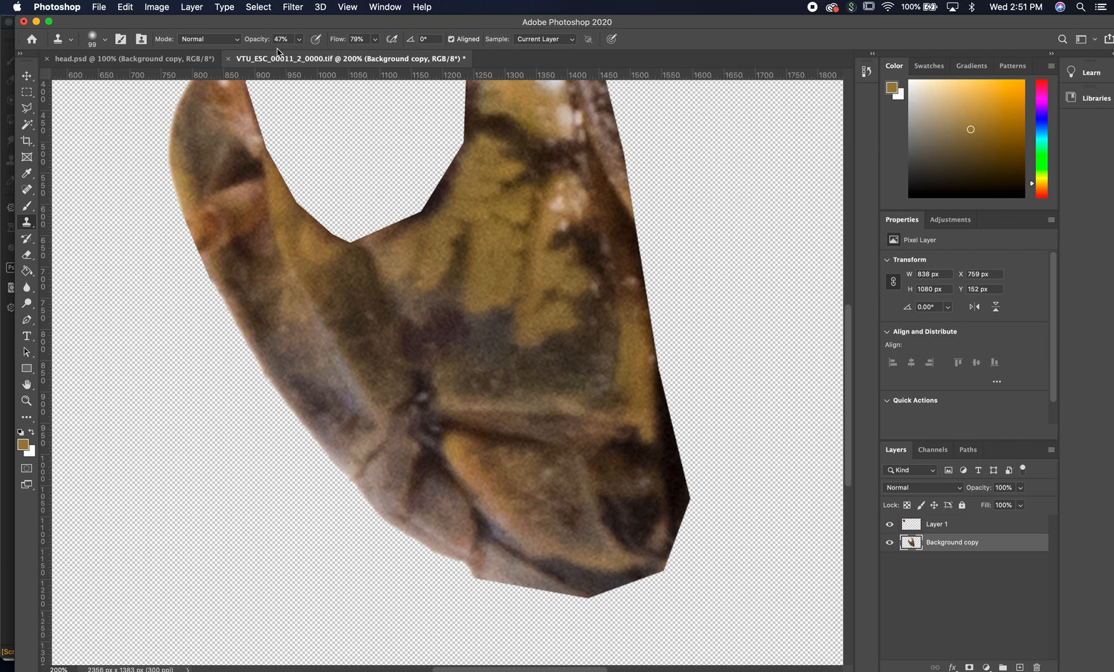
{"action": "left_click", "coordinate": [300, 40]}
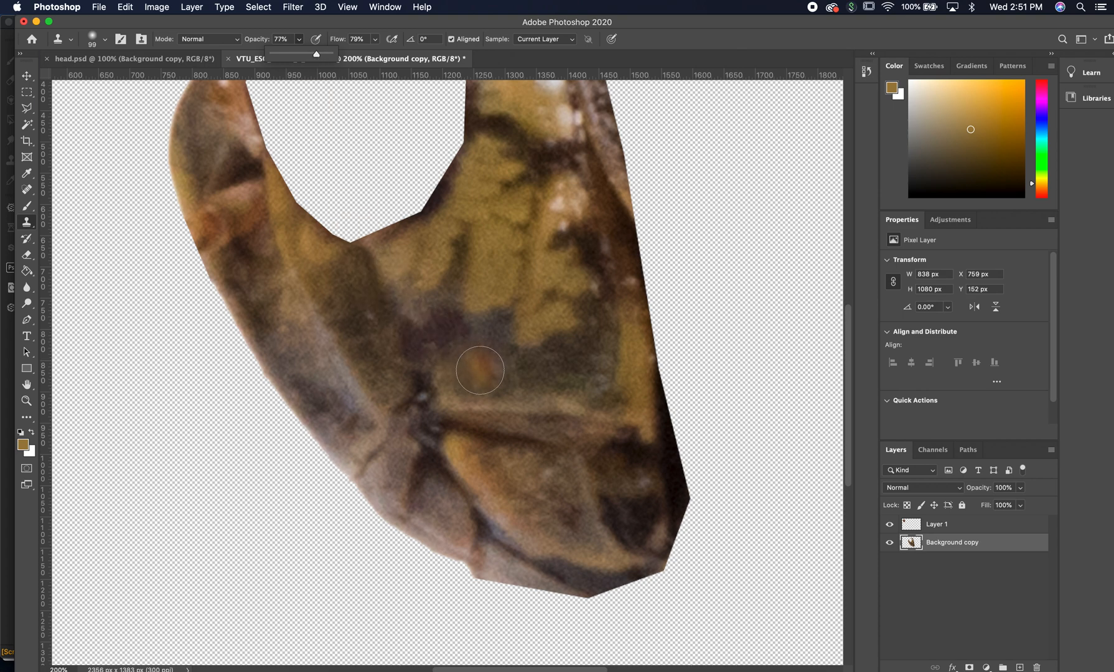
Sample the brown cheek texture and clone it over the dark patches on the cheek above the mouthparts
{"action": "left_click", "coordinate": [480, 369], "text": "alt"}
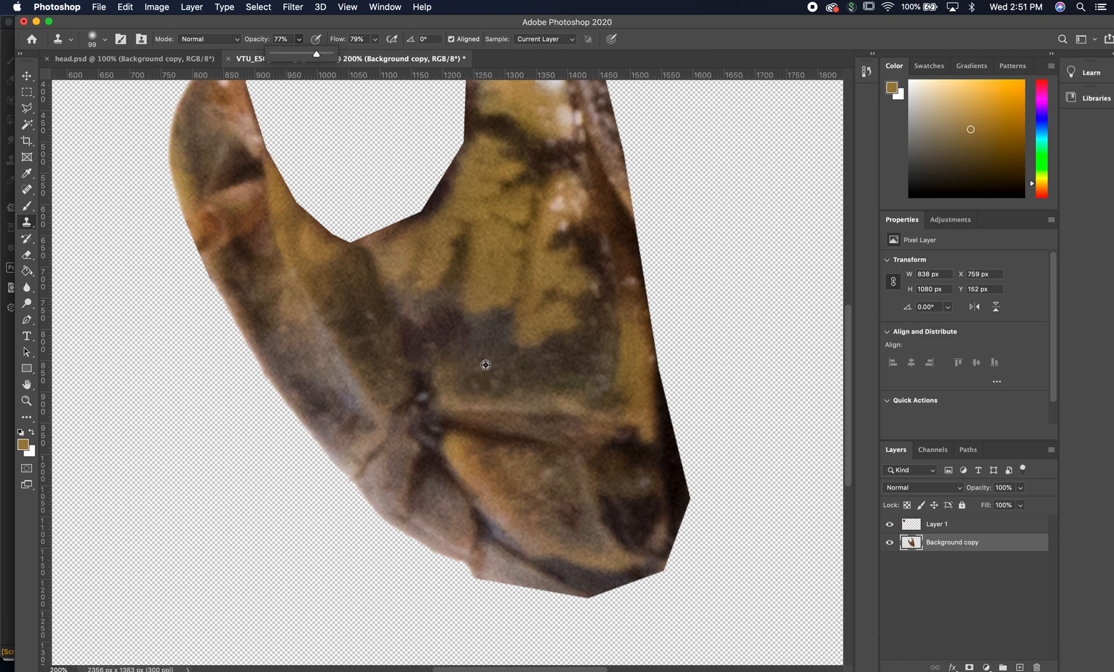
{"action": "left_click", "coordinate": [481, 351]}
{"action": "left_click", "coordinate": [483, 376], "text": "alt"}
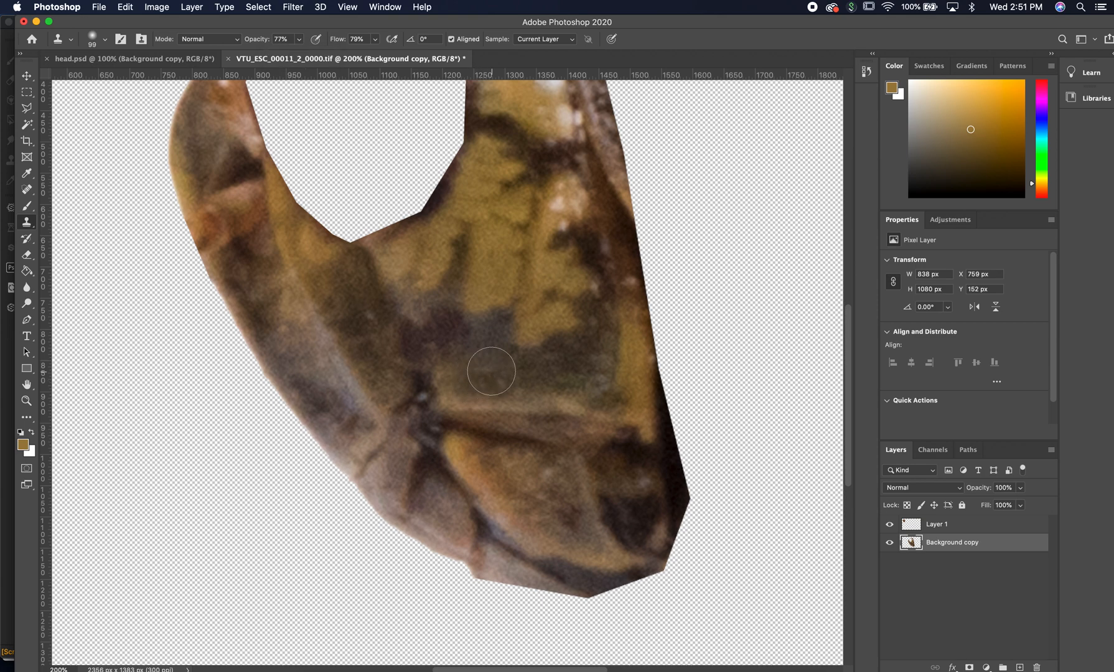
{"action": "mouse_move", "coordinate": [489, 373]}
{"action": "left_mouse_down"}
{"action": "mouse_move", "coordinate": [413, 385]}
{"action": "mouse_move", "coordinate": [422, 387]}
{"action": "mouse_move", "coordinate": [406, 344]}
{"action": "left_mouse_up"}
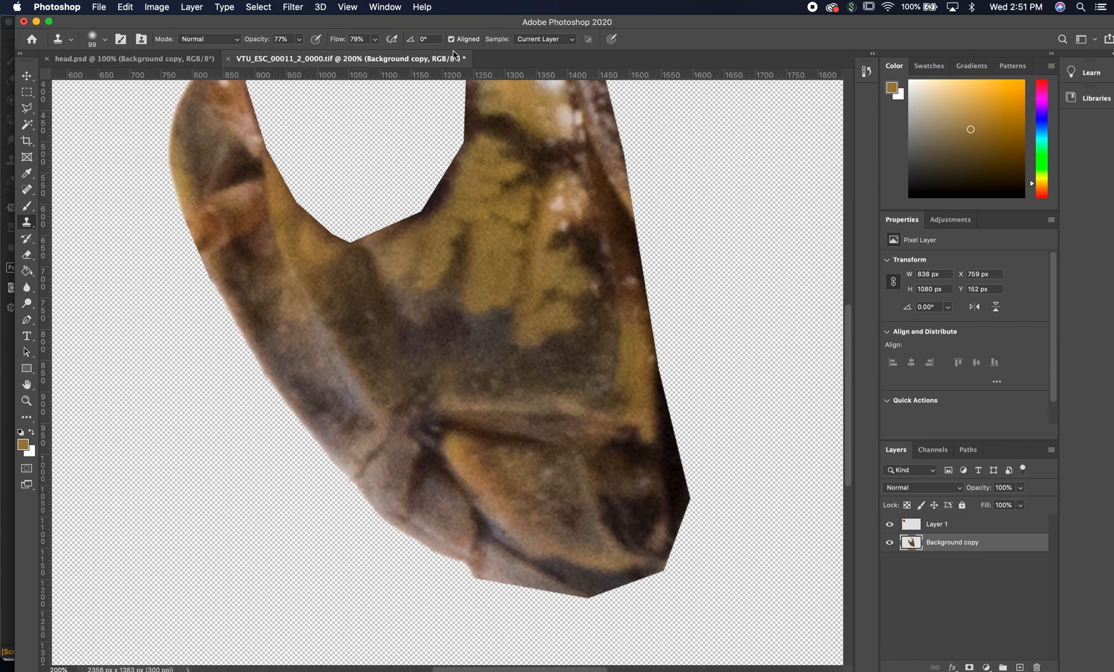
Set the Clone Stamp brush size to 63 px and clone yellow texture over the area just below the eye opening
{"action": "left_click", "coordinate": [106, 42]}
{"action": "left_click_drag", "start_coordinate": [124, 81], "coordinate": [110, 80]}
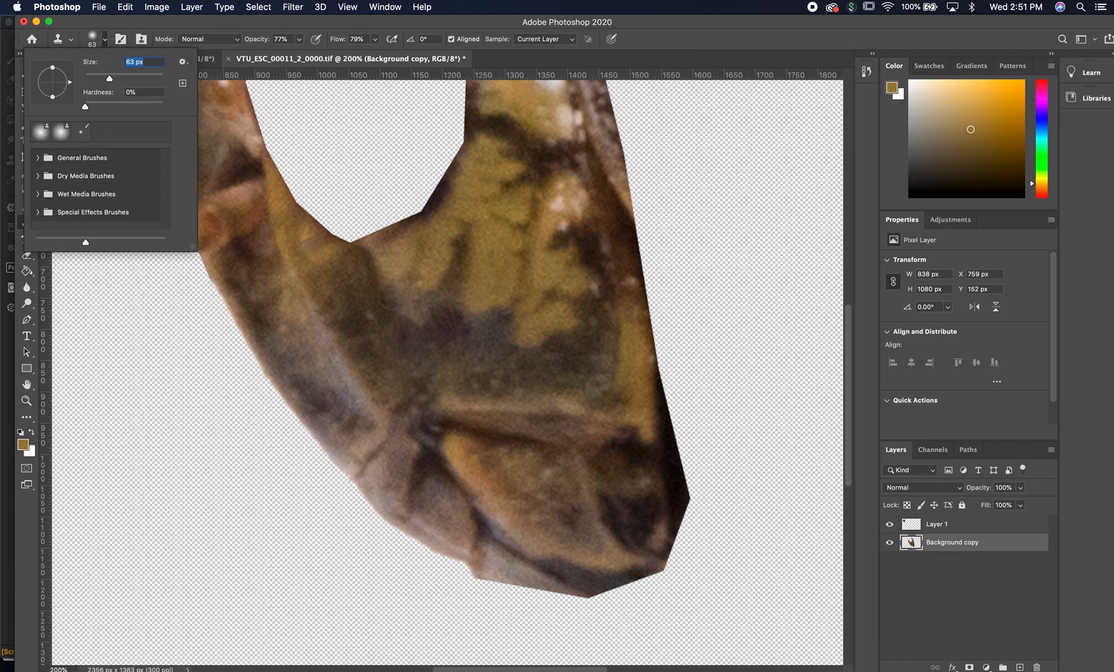
{"action": "left_click", "coordinate": [394, 261]}
{"action": "left_click", "coordinate": [395, 260], "text": "alt"}
{"action": "mouse_move", "coordinate": [379, 271]}
{"action": "left_mouse_down"}
{"action": "mouse_move", "coordinate": [376, 281]}
{"action": "mouse_move", "coordinate": [370, 252]}
{"action": "mouse_move", "coordinate": [356, 259]}
{"action": "mouse_move", "coordinate": [379, 274]}
{"action": "mouse_move", "coordinate": [369, 282]}
{"action": "mouse_move", "coordinate": [365, 274]}
{"action": "mouse_move", "coordinate": [390, 262]}
{"action": "mouse_move", "coordinate": [360, 277]}
{"action": "mouse_move", "coordinate": [444, 270]}
{"action": "left_mouse_up"}
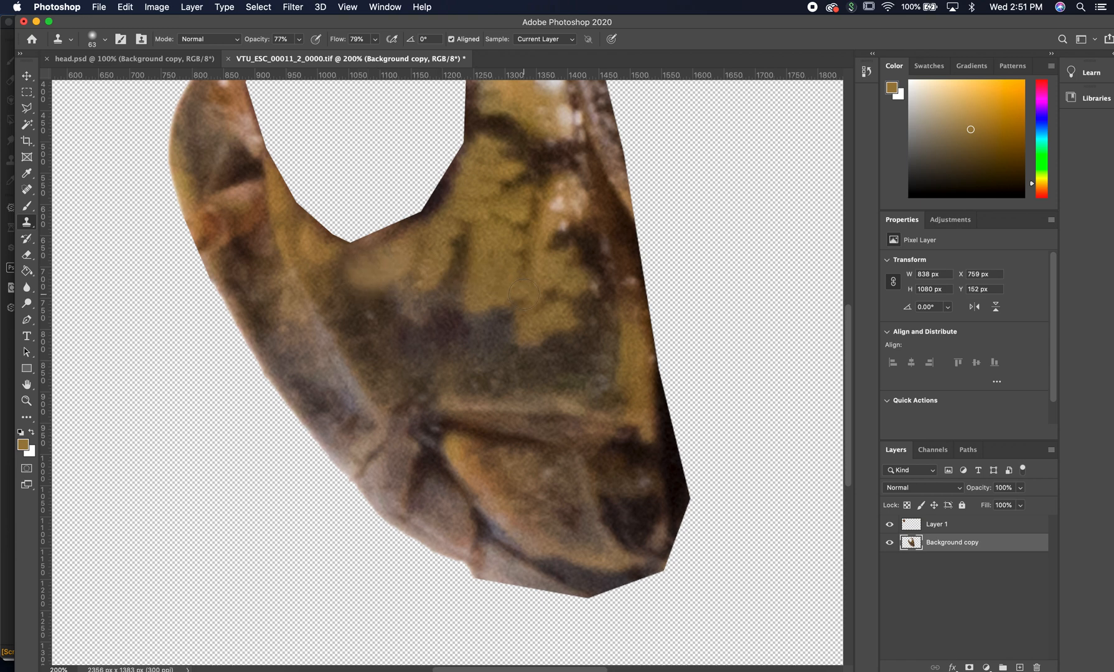
Sample the dark brown cheek texture and clone it over the uneven area below the yellow patch
{"action": "left_click", "coordinate": [403, 347], "text": "alt"}
{"action": "mouse_move", "coordinate": [385, 326]}
{"action": "left_mouse_down"}
{"action": "mouse_move", "coordinate": [381, 336]}
{"action": "mouse_move", "coordinate": [404, 337]}
{"action": "left_mouse_up"}
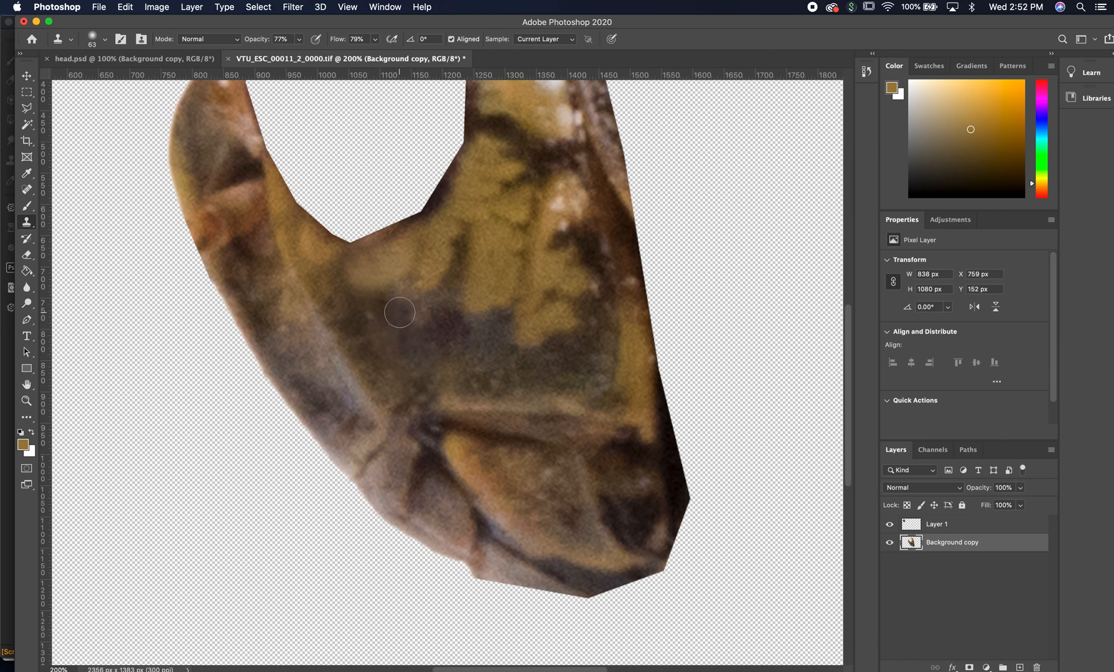
{"action": "left_click", "coordinate": [403, 336], "text": "alt"}
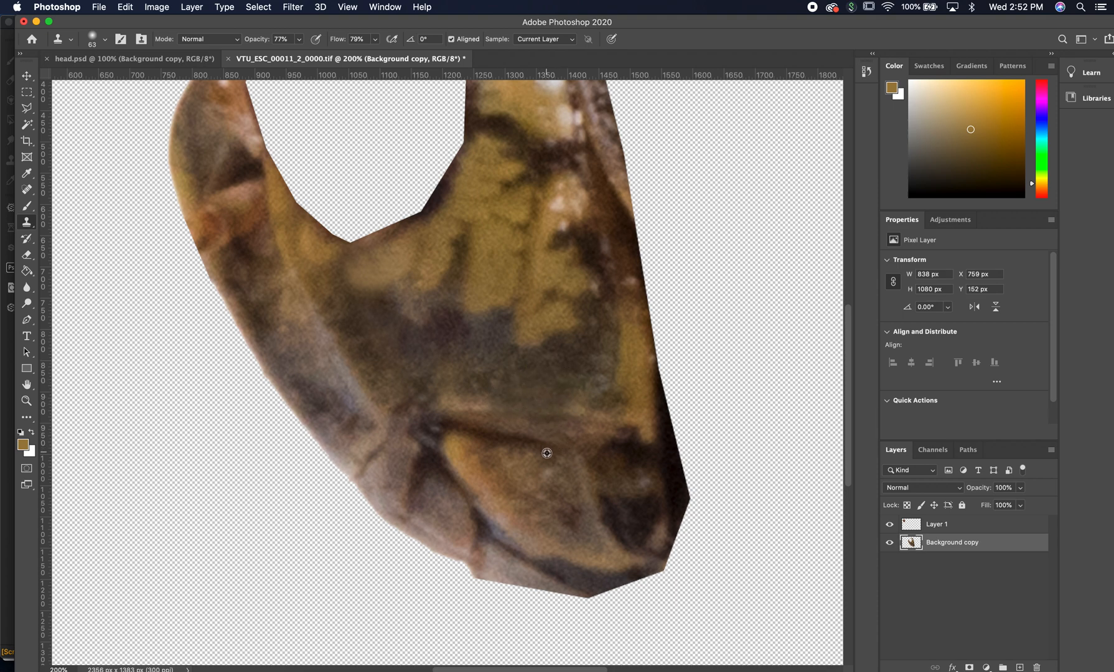
Sample nearby brown texture and clone it over the dark crease between the cheek and the mouthparts
{"action": "left_click", "coordinate": [520, 482], "text": "alt"}
{"action": "mouse_move", "coordinate": [507, 440]}
{"action": "left_mouse_down"}
{"action": "mouse_move", "coordinate": [482, 442]}
{"action": "mouse_move", "coordinate": [509, 444]}
{"action": "mouse_move", "coordinate": [496, 422]}
{"action": "mouse_move", "coordinate": [445, 404]}
{"action": "left_mouse_up"}
{"action": "left_click", "coordinate": [509, 468], "text": "alt"}
{"action": "left_click", "coordinate": [469, 382], "text": "alt"}
{"action": "left_click", "coordinate": [475, 359], "text": "alt"}
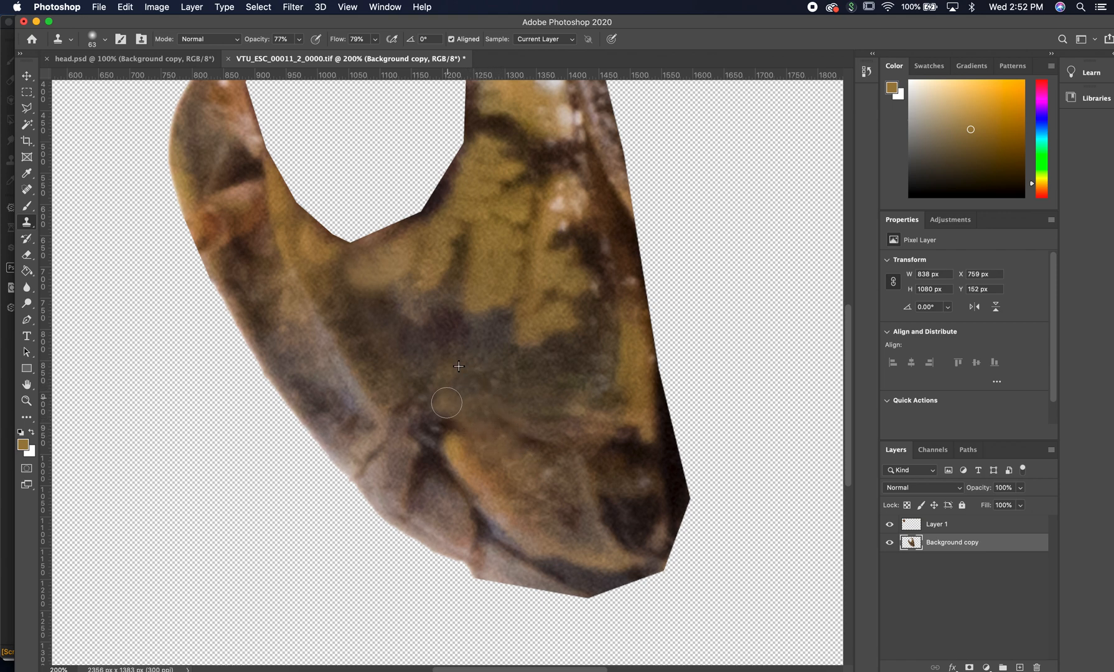
{"action": "left_click", "coordinate": [454, 374], "text": "alt"}
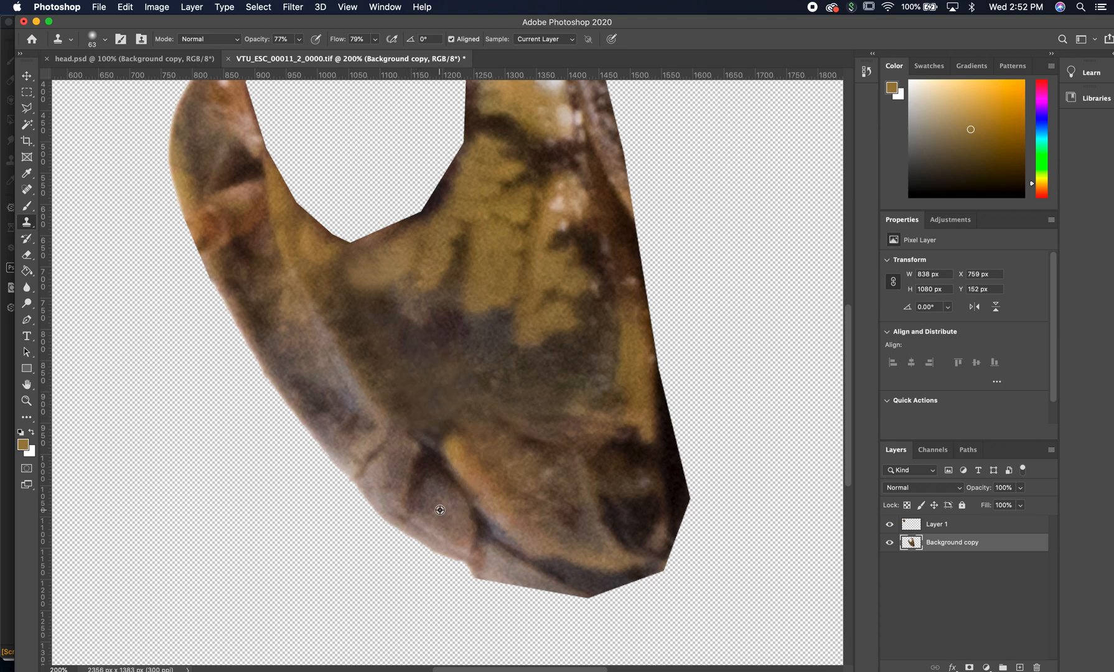
Clone pinkish-brown and brown texture over the dark gaps between the cheek and the mouthpart segments
{"action": "mouse_move", "coordinate": [460, 487]}
{"action": "left_mouse_down"}
{"action": "mouse_move", "coordinate": [488, 458]}
{"action": "mouse_move", "coordinate": [469, 494]}
{"action": "mouse_move", "coordinate": [457, 480]}
{"action": "mouse_move", "coordinate": [396, 496]}
{"action": "left_mouse_up"}
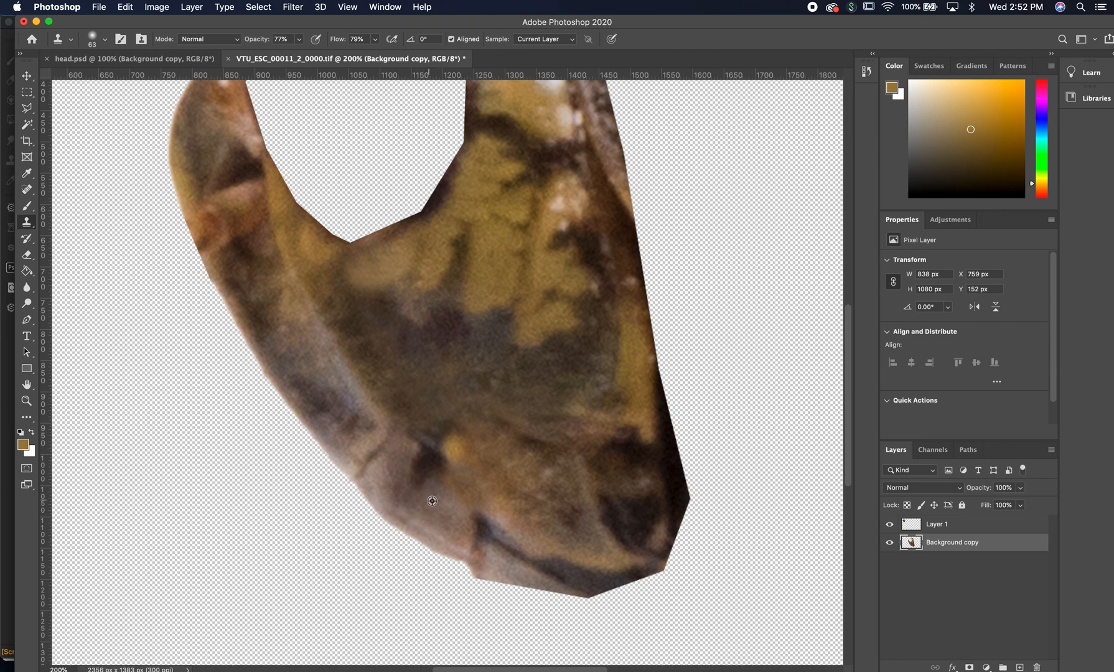
{"action": "left_click", "coordinate": [440, 510], "text": "alt"}
{"action": "mouse_move", "coordinate": [416, 476]}
{"action": "left_mouse_down"}
{"action": "mouse_move", "coordinate": [425, 465]}
{"action": "mouse_move", "coordinate": [436, 478]}
{"action": "left_mouse_up"}
{"action": "mouse_move", "coordinate": [436, 436]}
{"action": "left_mouse_down"}
{"action": "mouse_move", "coordinate": [424, 437]}
{"action": "mouse_move", "coordinate": [452, 467]}
{"action": "left_mouse_up"}
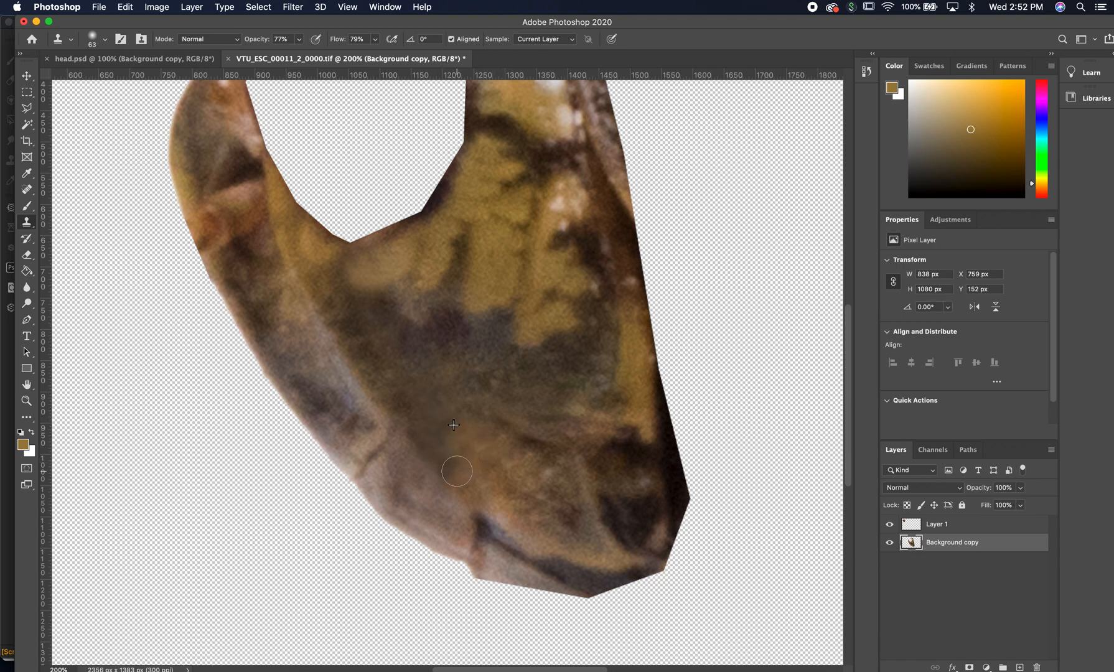
{"action": "mouse_move", "coordinate": [415, 466]}
{"action": "left_mouse_down"}
{"action": "mouse_move", "coordinate": [430, 461]}
{"action": "mouse_move", "coordinate": [427, 446]}
{"action": "mouse_move", "coordinate": [442, 470]}
{"action": "mouse_move", "coordinate": [449, 446]}
{"action": "left_mouse_up"}
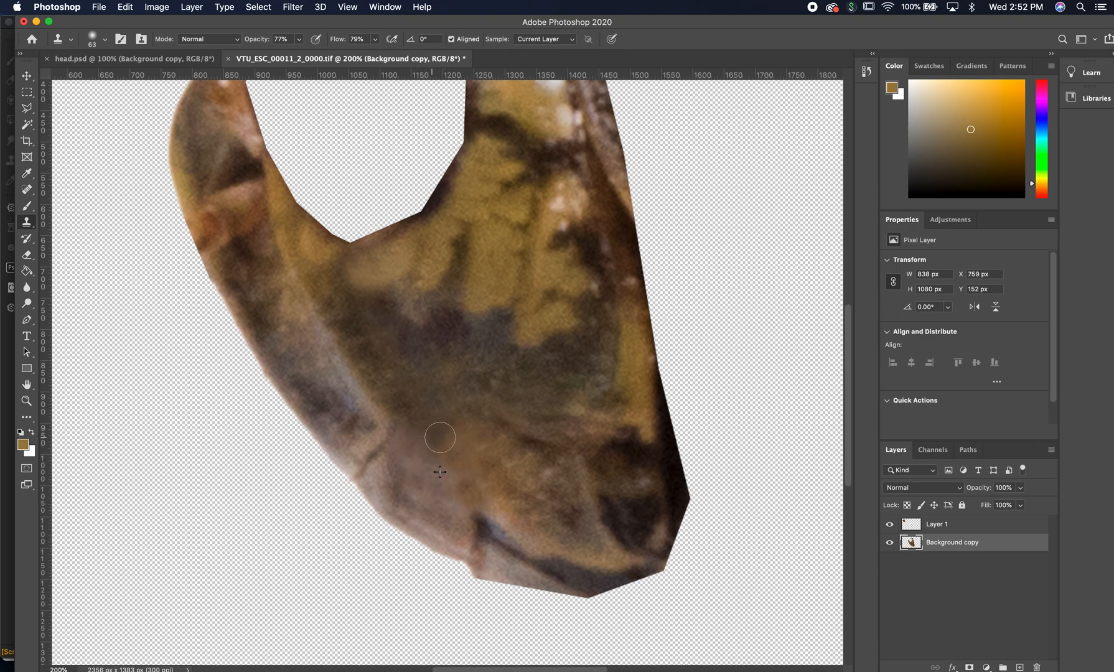
Clone light brown texture over the dark seam and notch along the bottom edge of the head
{"action": "mouse_move", "coordinate": [508, 506]}
{"action": "left_mouse_down"}
{"action": "mouse_move", "coordinate": [489, 529]}
{"action": "mouse_move", "coordinate": [461, 477]}
{"action": "left_mouse_up"}
{"action": "mouse_move", "coordinate": [530, 565]}
{"action": "left_mouse_down"}
{"action": "mouse_move", "coordinate": [526, 548]}
{"action": "mouse_move", "coordinate": [470, 506]}
{"action": "left_mouse_up"}
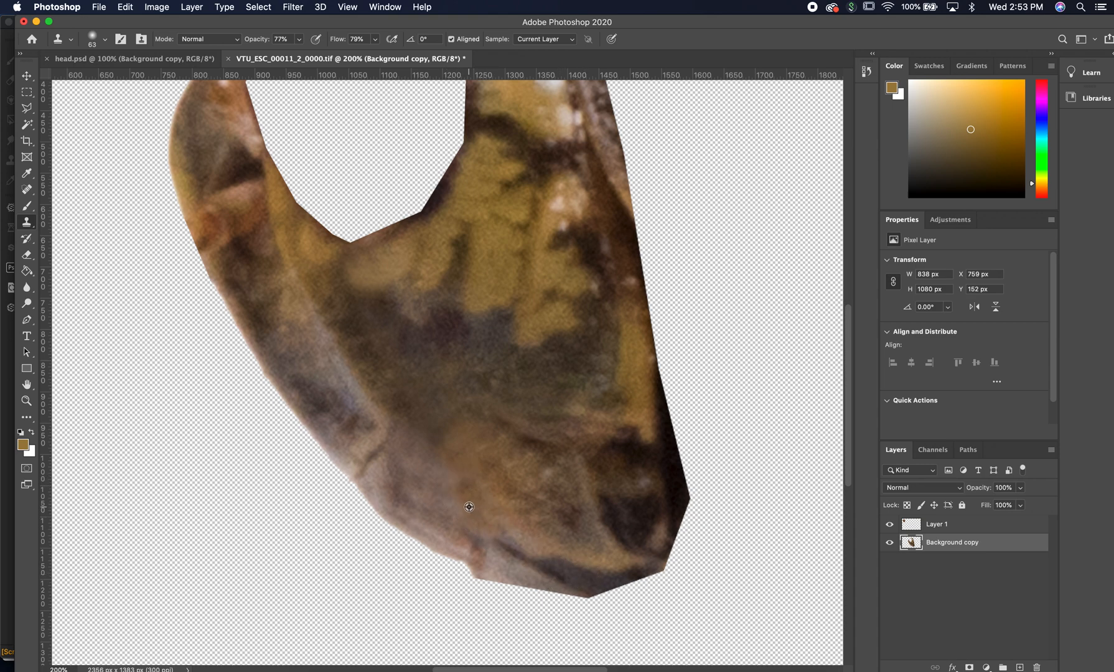
{"action": "mouse_move", "coordinate": [508, 556]}
{"action": "left_mouse_down"}
{"action": "mouse_move", "coordinate": [610, 580]}
{"action": "mouse_move", "coordinate": [575, 549]}
{"action": "left_mouse_up"}
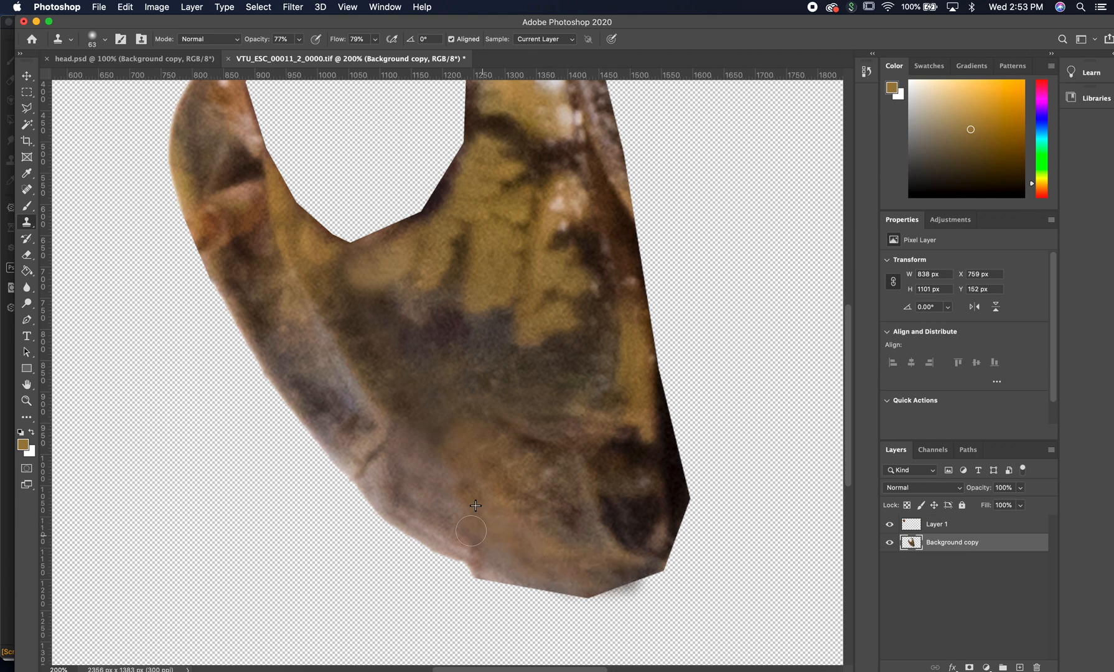
{"action": "left_click", "coordinate": [496, 533], "text": "alt"}
{"action": "mouse_move", "coordinate": [481, 550]}
{"action": "left_mouse_down"}
{"action": "mouse_move", "coordinate": [462, 537]}
{"action": "mouse_move", "coordinate": [474, 560]}
{"action": "mouse_move", "coordinate": [491, 561]}
{"action": "left_mouse_up"}
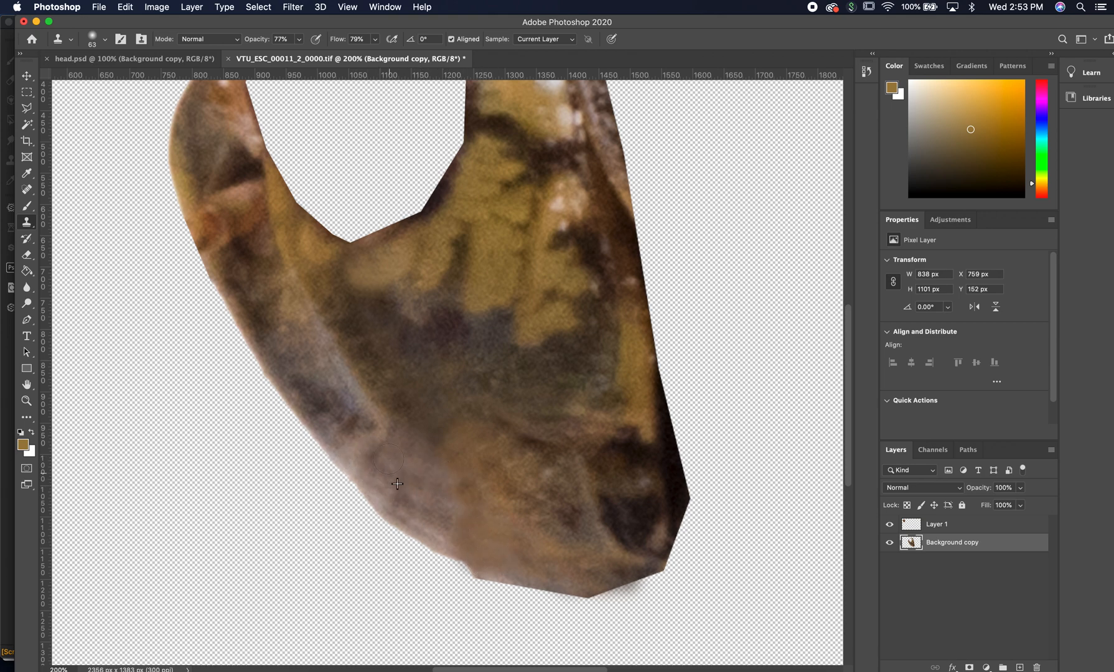
Clone greyish-brown texture over the lower front edge and the long diagonal ridge running up towards the eye opening
{"action": "mouse_move", "coordinate": [401, 493]}
{"action": "left_mouse_down"}
{"action": "mouse_move", "coordinate": [409, 442]}
{"action": "mouse_move", "coordinate": [430, 523]}
{"action": "left_mouse_up"}
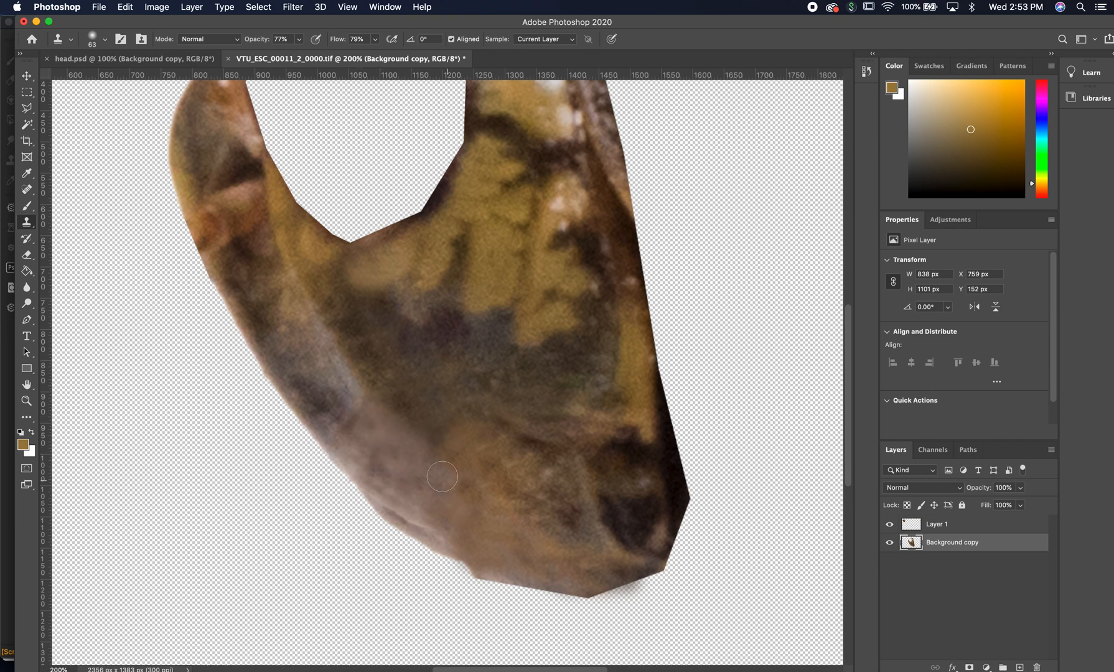
{"action": "mouse_move", "coordinate": [305, 366]}
{"action": "left_mouse_down"}
{"action": "mouse_move", "coordinate": [327, 424]}
{"action": "mouse_move", "coordinate": [404, 439]}
{"action": "mouse_move", "coordinate": [377, 358]}
{"action": "mouse_move", "coordinate": [299, 303]}
{"action": "mouse_move", "coordinate": [370, 414]}
{"action": "mouse_move", "coordinate": [347, 331]}
{"action": "mouse_move", "coordinate": [324, 373]}
{"action": "mouse_move", "coordinate": [306, 315]}
{"action": "mouse_move", "coordinate": [374, 423]}
{"action": "mouse_move", "coordinate": [386, 320]}
{"action": "mouse_move", "coordinate": [406, 313]}
{"action": "left_mouse_up"}
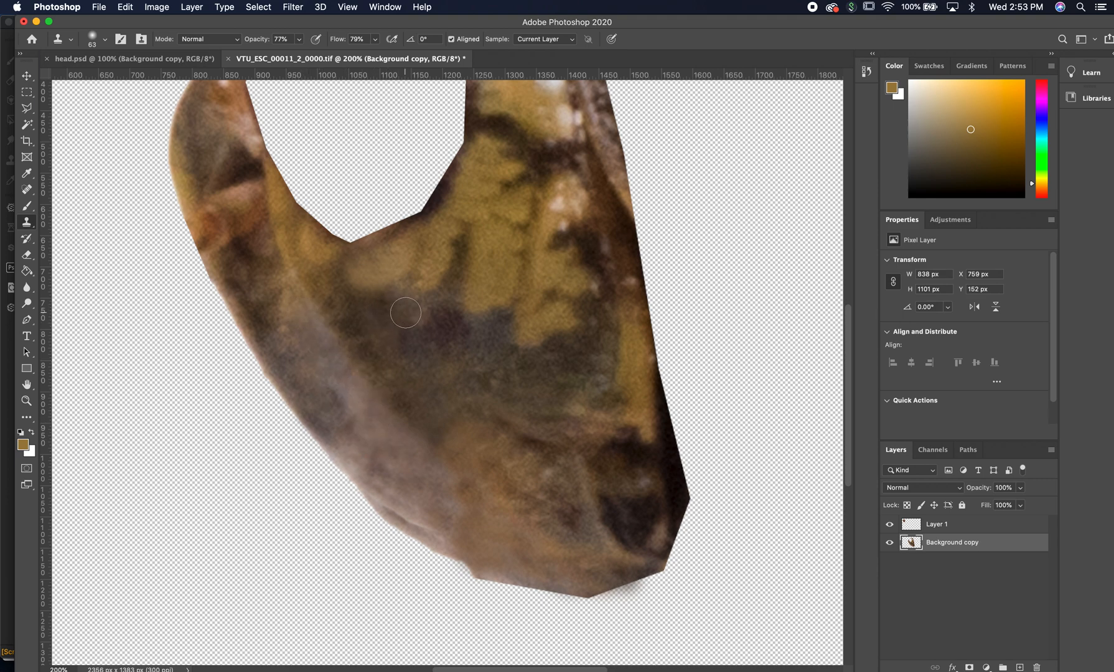
{"action": "key", "text": "super+z"}
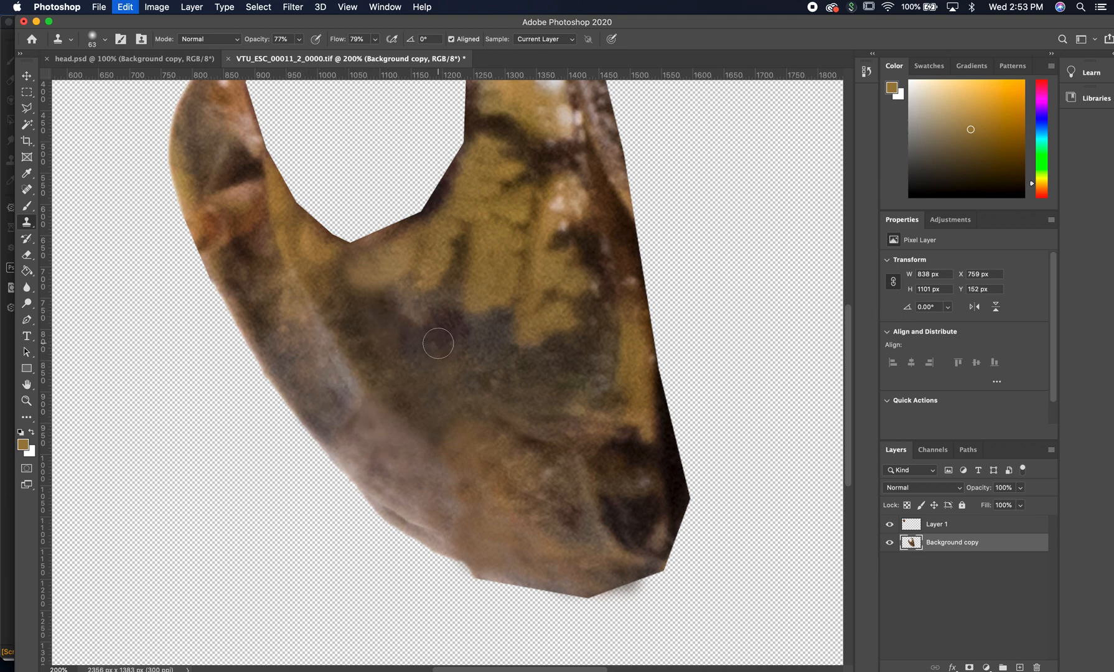
{"action": "left_click", "coordinate": [285, 303]}
{"action": "left_click_drag", "start_coordinate": [291, 298], "coordinate": [370, 410]}
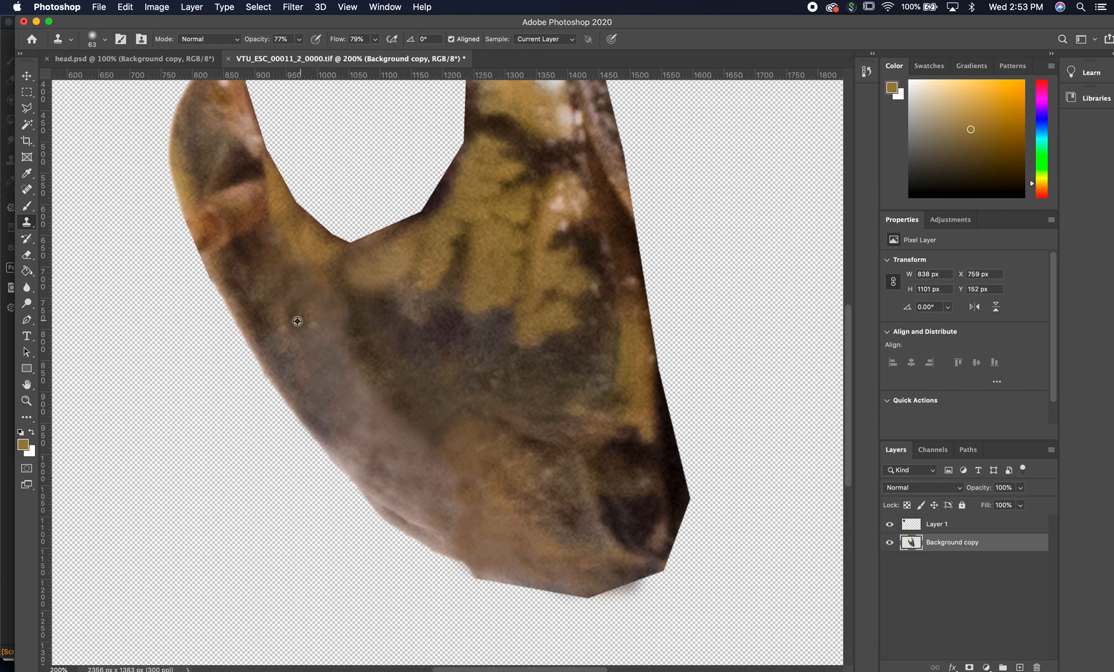
Sample the dark brown cheek texture and clone it along the light diagonal band to blend it into the cheek
{"action": "left_click", "coordinate": [371, 322], "text": "alt"}
{"action": "mouse_move", "coordinate": [349, 313]}
{"action": "left_mouse_down"}
{"action": "mouse_move", "coordinate": [319, 297]}
{"action": "mouse_move", "coordinate": [321, 285]}
{"action": "mouse_move", "coordinate": [319, 323]}
{"action": "mouse_move", "coordinate": [370, 328]}
{"action": "mouse_move", "coordinate": [335, 358]}
{"action": "mouse_move", "coordinate": [352, 337]}
{"action": "mouse_move", "coordinate": [355, 390]}
{"action": "mouse_move", "coordinate": [373, 399]}
{"action": "mouse_move", "coordinate": [398, 386]}
{"action": "mouse_move", "coordinate": [377, 377]}
{"action": "mouse_move", "coordinate": [395, 414]}
{"action": "left_mouse_up"}
{"action": "left_click", "coordinate": [353, 320], "text": "alt"}
{"action": "left_click", "coordinate": [337, 344]}
{"action": "left_click", "coordinate": [393, 353], "text": "alt"}
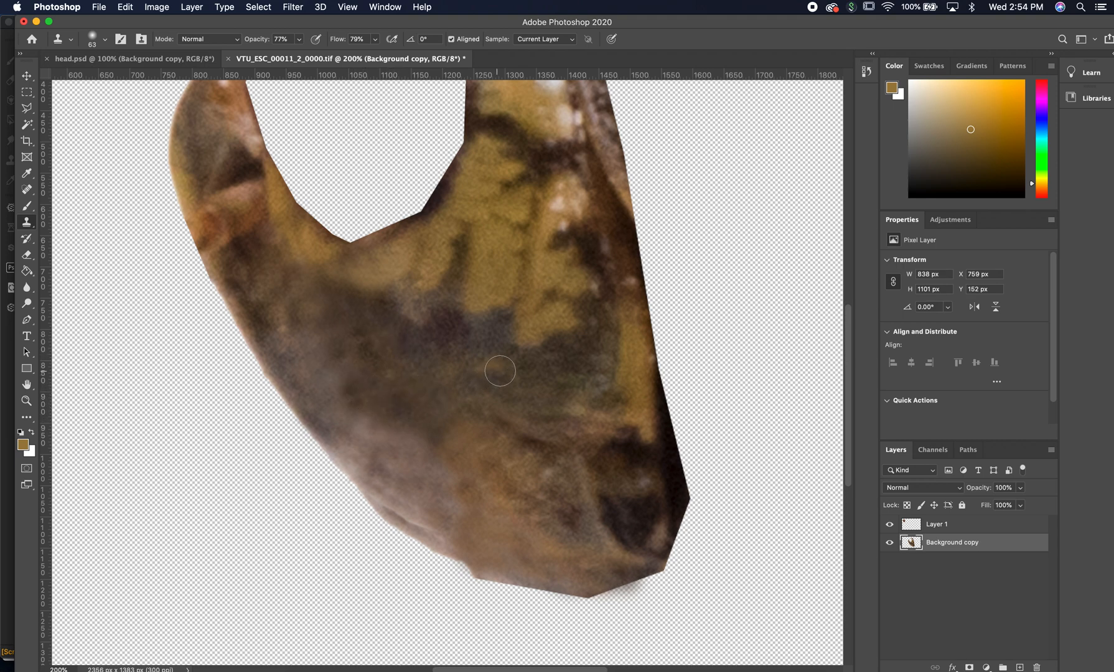
Clone yellow texture over the pale spots beside and above the yellow cheek pattern, undoing unwanted strokes
{"action": "mouse_move", "coordinate": [554, 251]}
{"action": "left_mouse_down"}
{"action": "mouse_move", "coordinate": [528, 440]}
{"action": "mouse_move", "coordinate": [509, 439]}
{"action": "mouse_move", "coordinate": [503, 349]}
{"action": "mouse_move", "coordinate": [511, 389]}
{"action": "mouse_move", "coordinate": [522, 372]}
{"action": "mouse_move", "coordinate": [547, 420]}
{"action": "mouse_move", "coordinate": [526, 439]}
{"action": "left_mouse_up"}
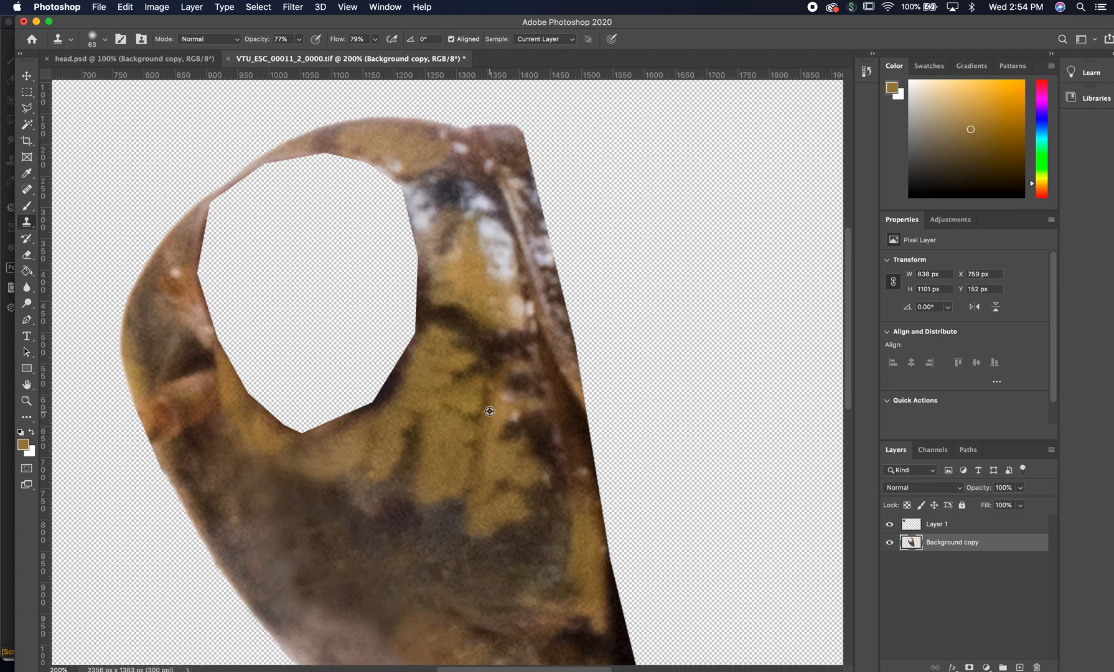
{"action": "left_click_drag", "start_coordinate": [508, 398], "coordinate": [512, 396]}
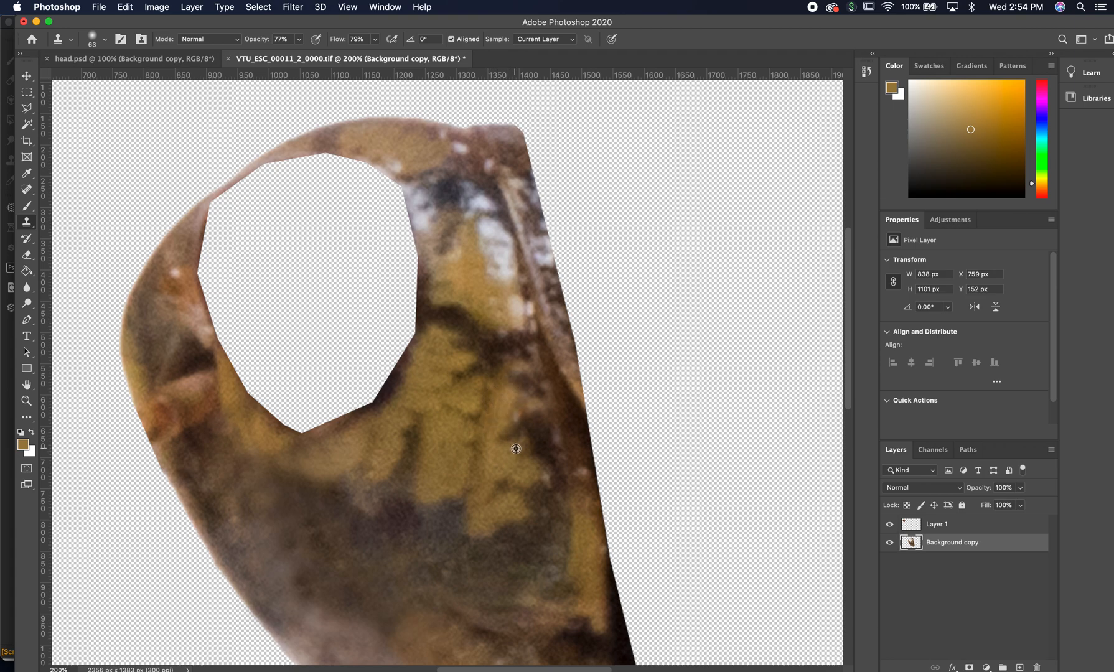
{"action": "left_click_drag", "start_coordinate": [522, 419], "coordinate": [533, 411]}
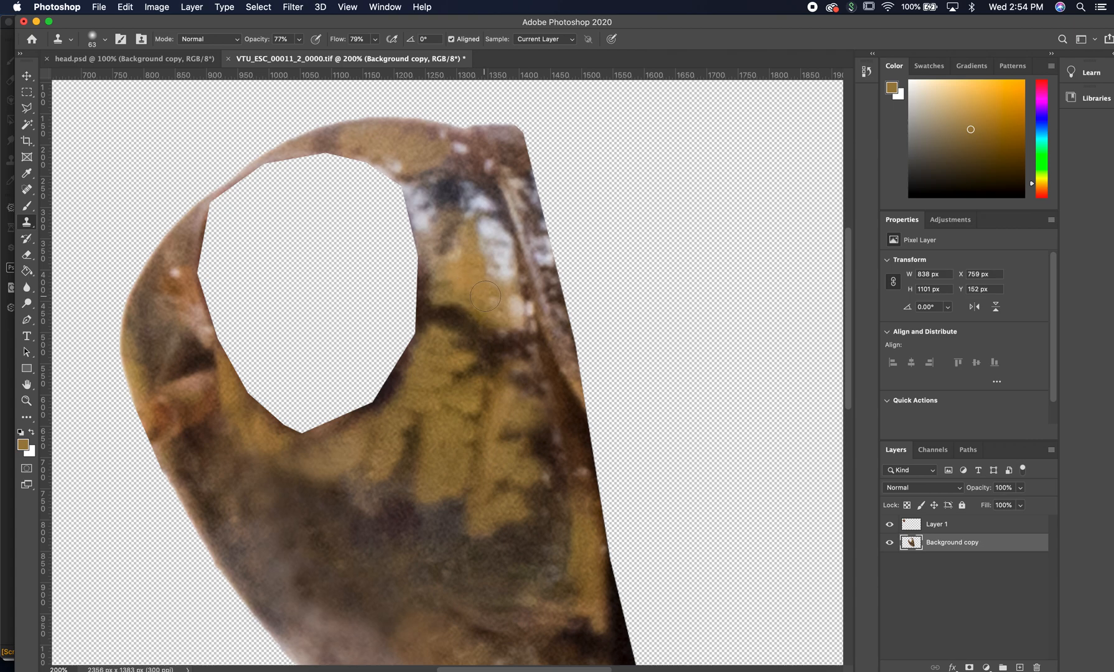
{"action": "mouse_move", "coordinate": [497, 302]}
{"action": "left_mouse_down"}
{"action": "mouse_move", "coordinate": [529, 317]}
{"action": "mouse_move", "coordinate": [474, 289]}
{"action": "mouse_move", "coordinate": [492, 232]}
{"action": "mouse_move", "coordinate": [479, 286]}
{"action": "left_mouse_up"}
{"action": "key", "text": "super+z"}
{"action": "key", "text": "super+z"}
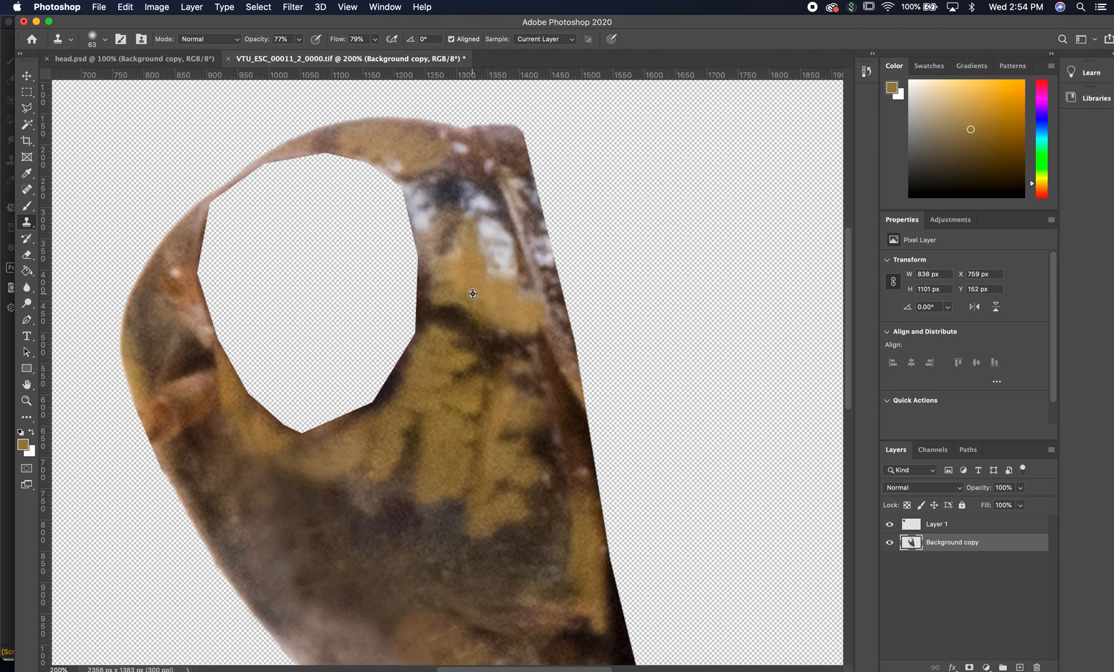
Sample the yellow texture and clone it over the white and dark patches between the eye opening and the back edge
{"action": "mouse_move", "coordinate": [486, 243]}
{"action": "left_mouse_down"}
{"action": "mouse_move", "coordinate": [503, 266]}
{"action": "mouse_move", "coordinate": [504, 230]}
{"action": "mouse_move", "coordinate": [515, 277]}
{"action": "mouse_move", "coordinate": [460, 245]}
{"action": "left_mouse_up"}
{"action": "left_click", "coordinate": [448, 238], "text": "alt"}
{"action": "mouse_move", "coordinate": [425, 208]}
{"action": "left_mouse_down"}
{"action": "mouse_move", "coordinate": [423, 226]}
{"action": "mouse_move", "coordinate": [479, 225]}
{"action": "mouse_move", "coordinate": [488, 199]}
{"action": "mouse_move", "coordinate": [496, 232]}
{"action": "mouse_move", "coordinate": [455, 252]}
{"action": "left_mouse_up"}
{"action": "left_click", "coordinate": [471, 238], "text": "alt"}
{"action": "left_click", "coordinate": [491, 226], "text": "alt"}
{"action": "left_click", "coordinate": [484, 224], "text": "alt"}
{"action": "mouse_move", "coordinate": [473, 188]}
{"action": "left_mouse_down"}
{"action": "mouse_move", "coordinate": [465, 178]}
{"action": "mouse_move", "coordinate": [461, 188]}
{"action": "left_mouse_up"}
Sample the tan texture on the upper rim and clone it over the white and reddish spots near the top corner
{"action": "left_click", "coordinate": [411, 140], "text": "alt"}
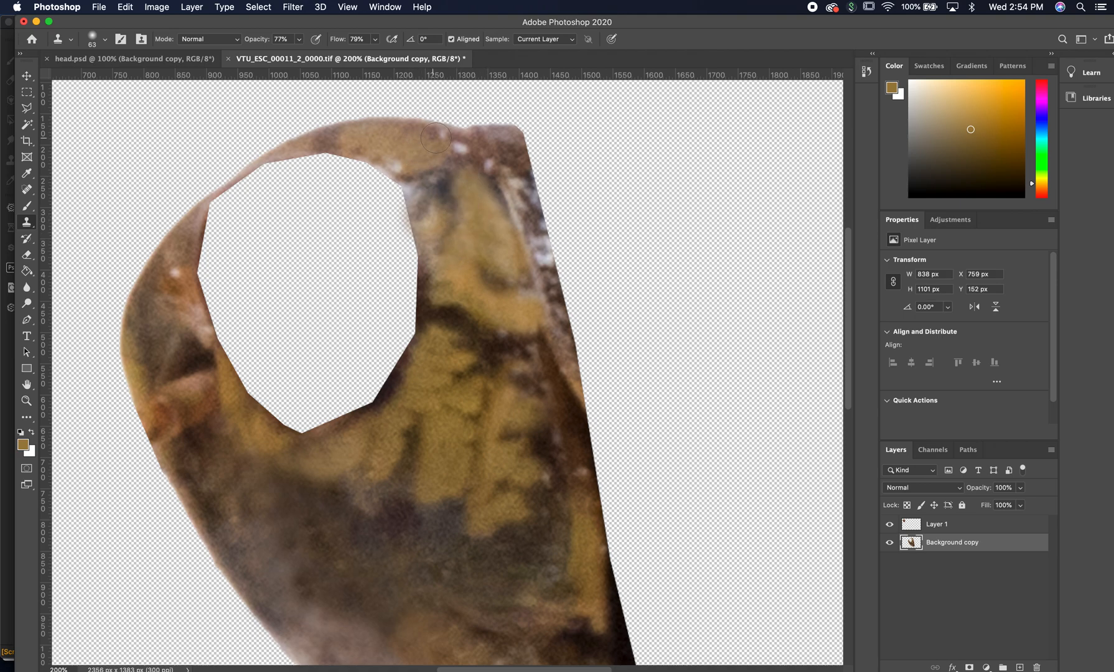
{"action": "mouse_move", "coordinate": [457, 143]}
{"action": "left_mouse_down"}
{"action": "mouse_move", "coordinate": [525, 216]}
{"action": "mouse_move", "coordinate": [525, 250]}
{"action": "left_mouse_up"}
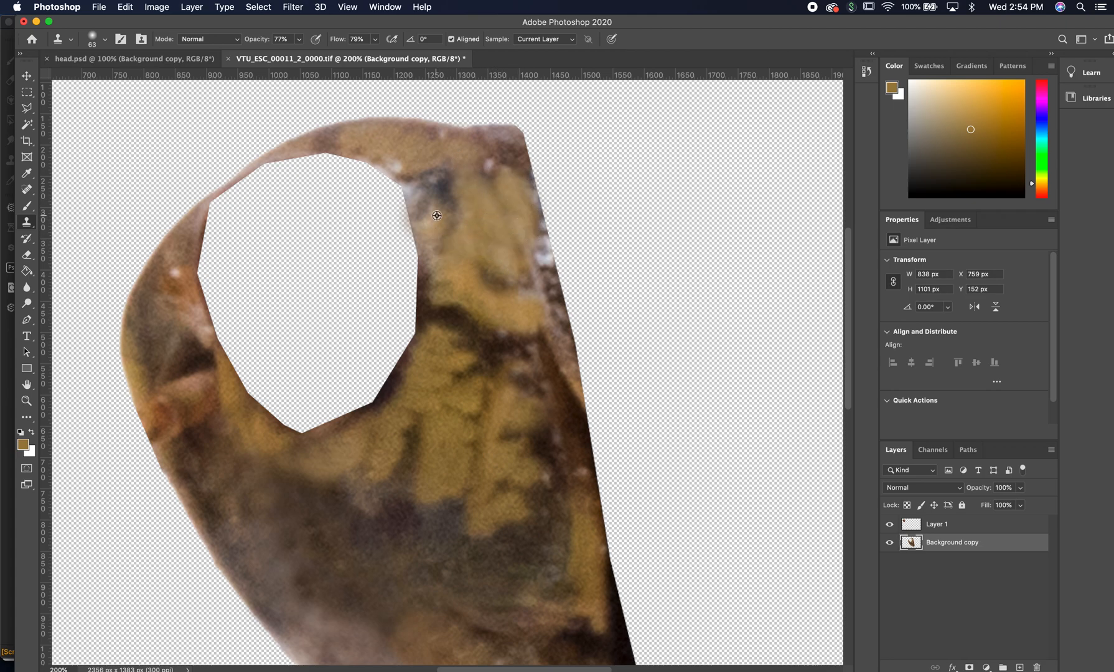
{"action": "left_click_drag", "start_coordinate": [489, 159], "coordinate": [491, 176]}
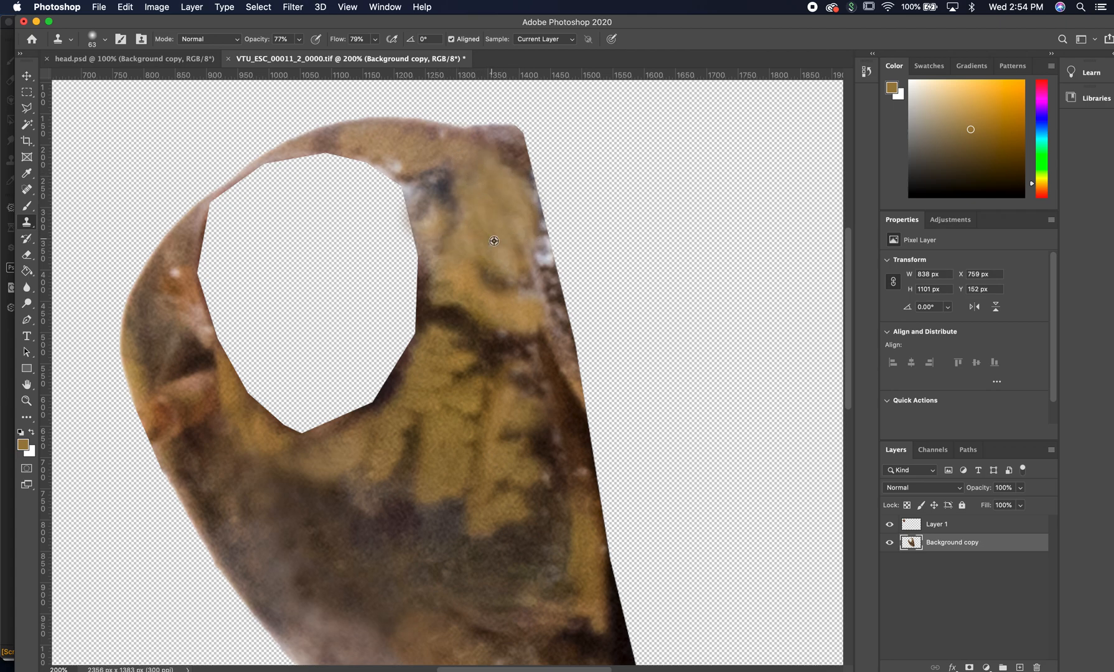
Clone yellow-tan texture over the speckled upper back edge, the blotch beside it and the pale spot at the eye opening's upper corner
{"action": "left_click", "coordinate": [499, 241], "text": "alt"}
{"action": "mouse_move", "coordinate": [537, 249]}
{"action": "left_mouse_down"}
{"action": "mouse_move", "coordinate": [554, 276]}
{"action": "mouse_move", "coordinate": [553, 266]}
{"action": "mouse_move", "coordinate": [534, 289]}
{"action": "left_mouse_up"}
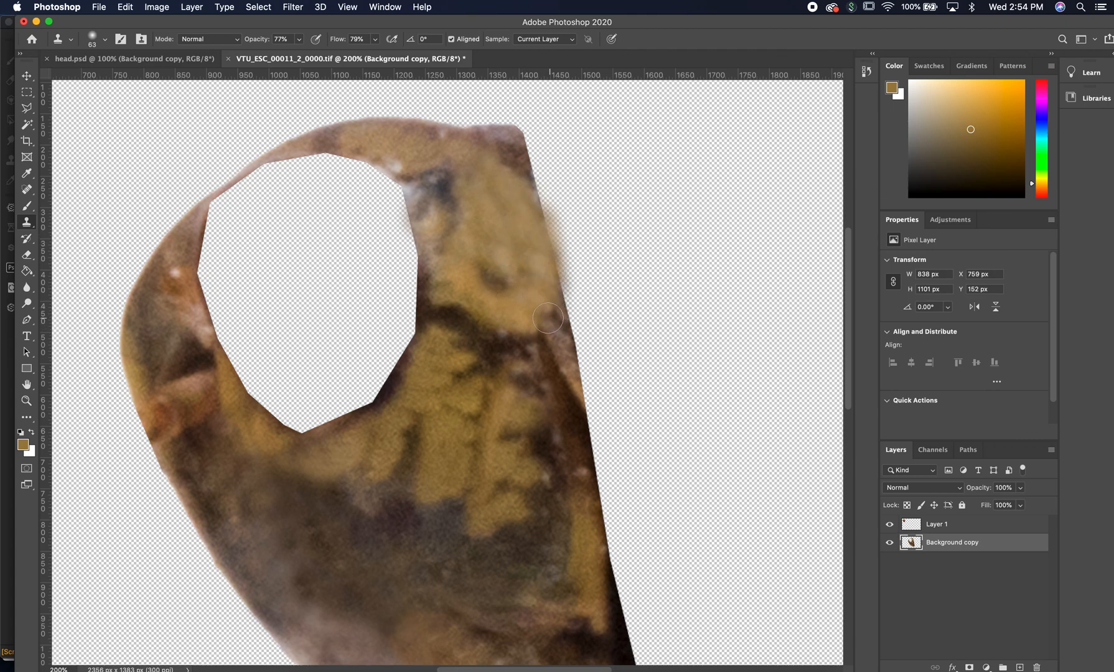
{"action": "mouse_move", "coordinate": [478, 299]}
{"action": "left_mouse_down"}
{"action": "mouse_move", "coordinate": [509, 331]}
{"action": "mouse_move", "coordinate": [496, 322]}
{"action": "left_mouse_up"}
{"action": "left_click", "coordinate": [501, 298], "text": "alt"}
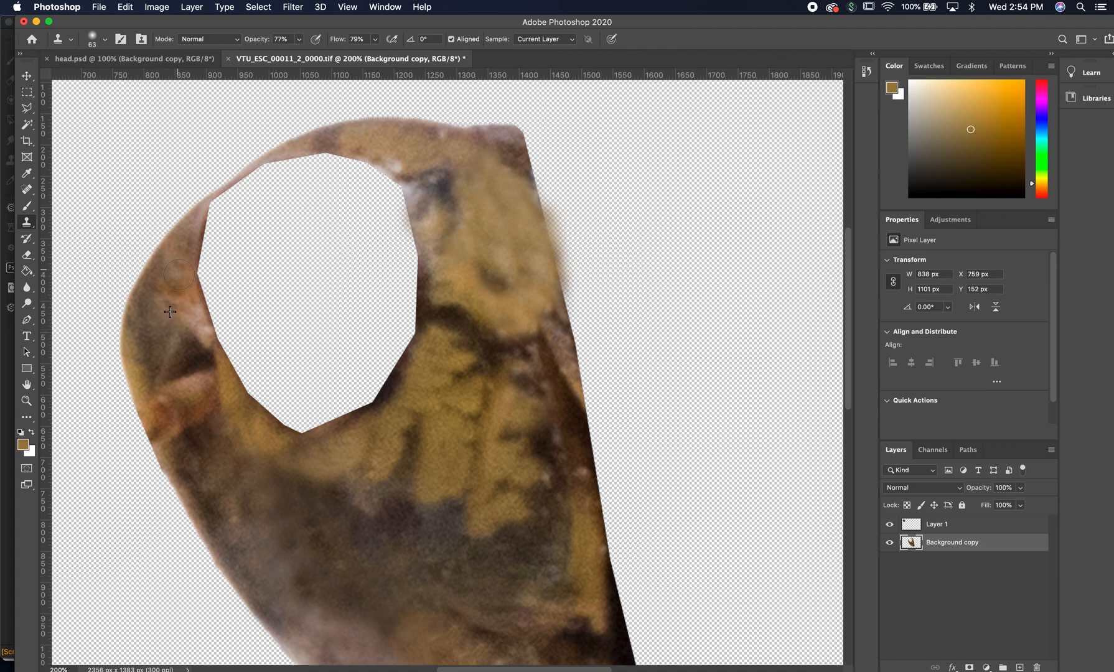
{"action": "mouse_move", "coordinate": [408, 151]}
{"action": "left_mouse_down"}
{"action": "mouse_move", "coordinate": [396, 181]}
{"action": "mouse_move", "coordinate": [408, 205]}
{"action": "left_mouse_up"}
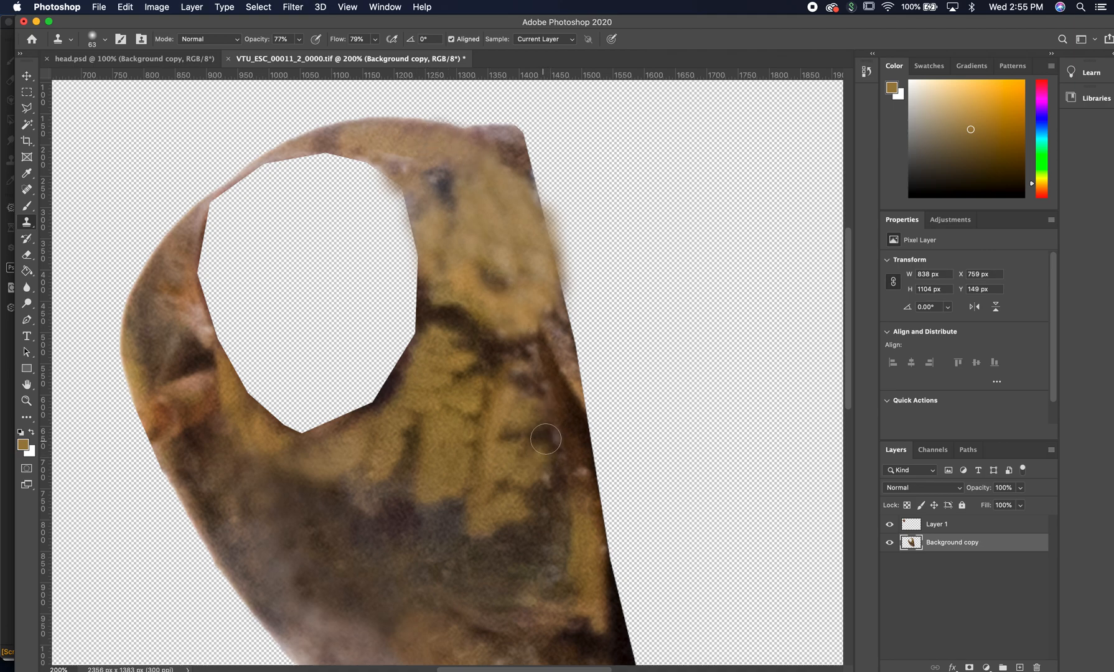
Clone brown texture over the pale line beside the dark patch near the lower tip of the head
{"action": "left_click_drag", "start_coordinate": [562, 394], "coordinate": [567, 228]}
{"action": "left_click_drag", "start_coordinate": [572, 537], "coordinate": [536, 550]}
{"action": "left_click", "coordinate": [515, 470], "text": "alt"}
{"action": "mouse_move", "coordinate": [537, 495]}
{"action": "left_mouse_down"}
{"action": "mouse_move", "coordinate": [552, 536]}
{"action": "mouse_move", "coordinate": [547, 563]}
{"action": "left_mouse_up"}
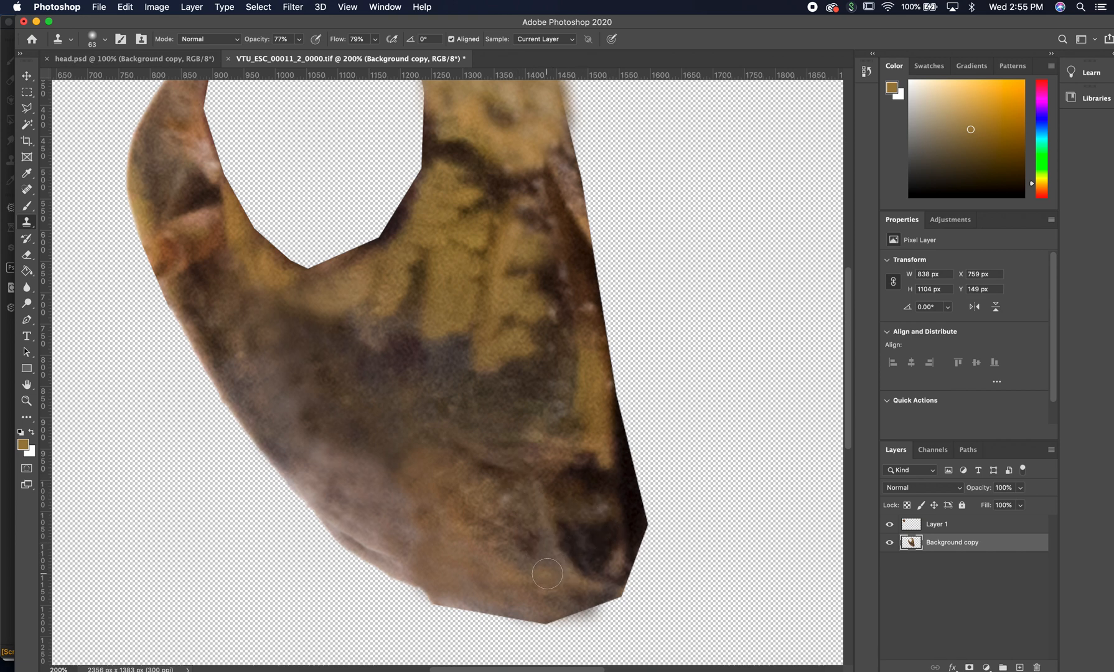
{"action": "left_click", "coordinate": [589, 549], "text": "alt"}
{"action": "mouse_move", "coordinate": [567, 551]}
{"action": "left_mouse_down"}
{"action": "mouse_move", "coordinate": [561, 564]}
{"action": "mouse_move", "coordinate": [577, 560]}
{"action": "left_mouse_up"}
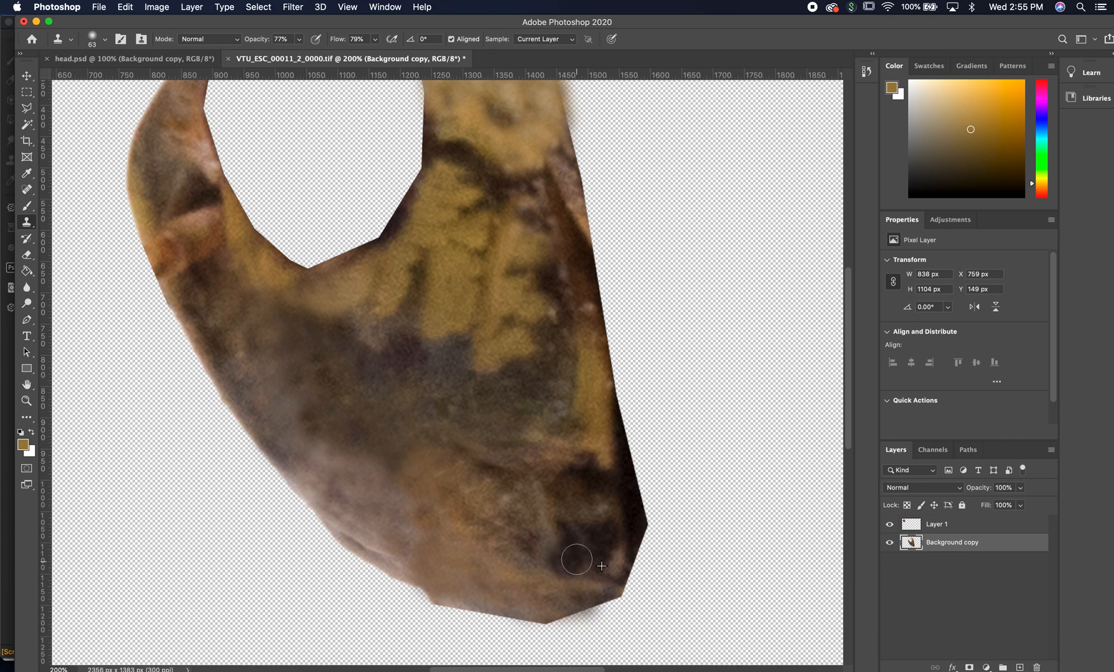
Clone dark texture around the dark patch and over the pale spots along the lower back edge, undoing the last stroke
{"action": "mouse_move", "coordinate": [536, 522]}
{"action": "left_mouse_down"}
{"action": "mouse_move", "coordinate": [583, 540]}
{"action": "mouse_move", "coordinate": [559, 529]}
{"action": "left_mouse_up"}
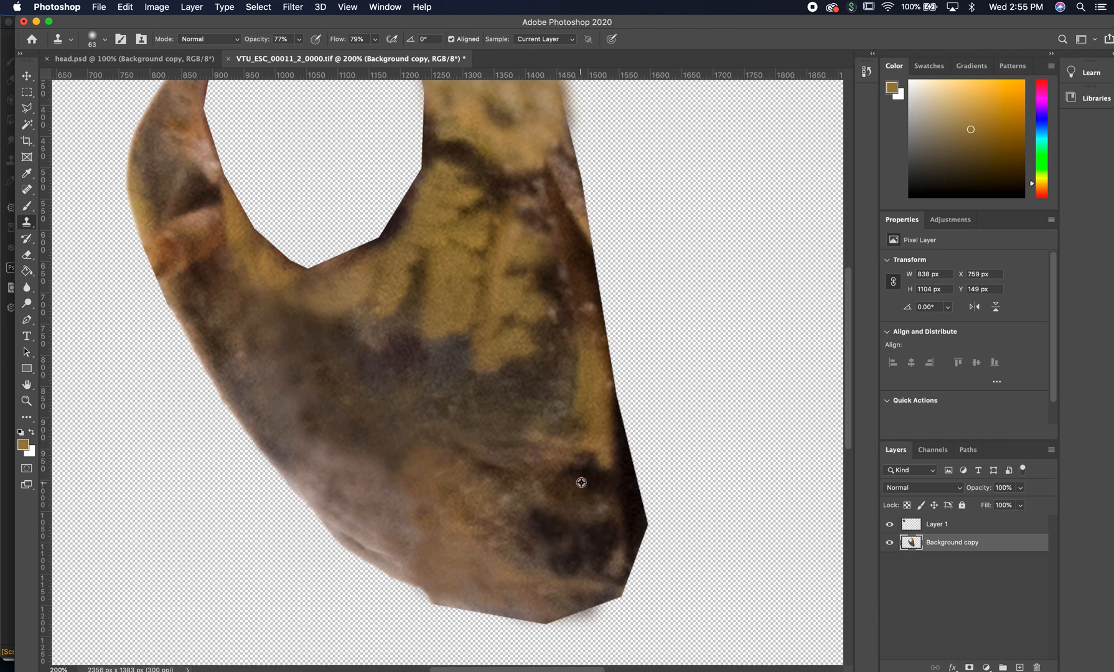
{"action": "left_click", "coordinate": [582, 516]}
{"action": "left_click_drag", "start_coordinate": [596, 518], "coordinate": [580, 541]}
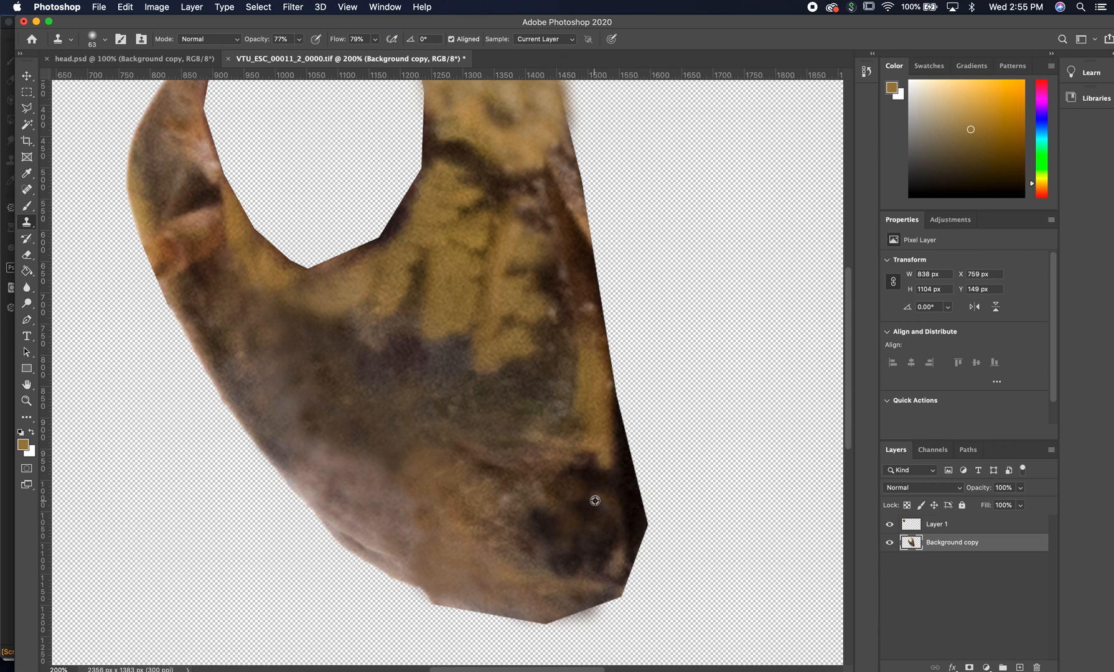
{"action": "left_click", "coordinate": [627, 554]}
{"action": "left_click", "coordinate": [617, 566]}
{"action": "left_click", "coordinate": [604, 581]}
{"action": "left_click", "coordinate": [588, 568]}
{"action": "left_click", "coordinate": [630, 470]}
{"action": "key", "text": "super+z"}
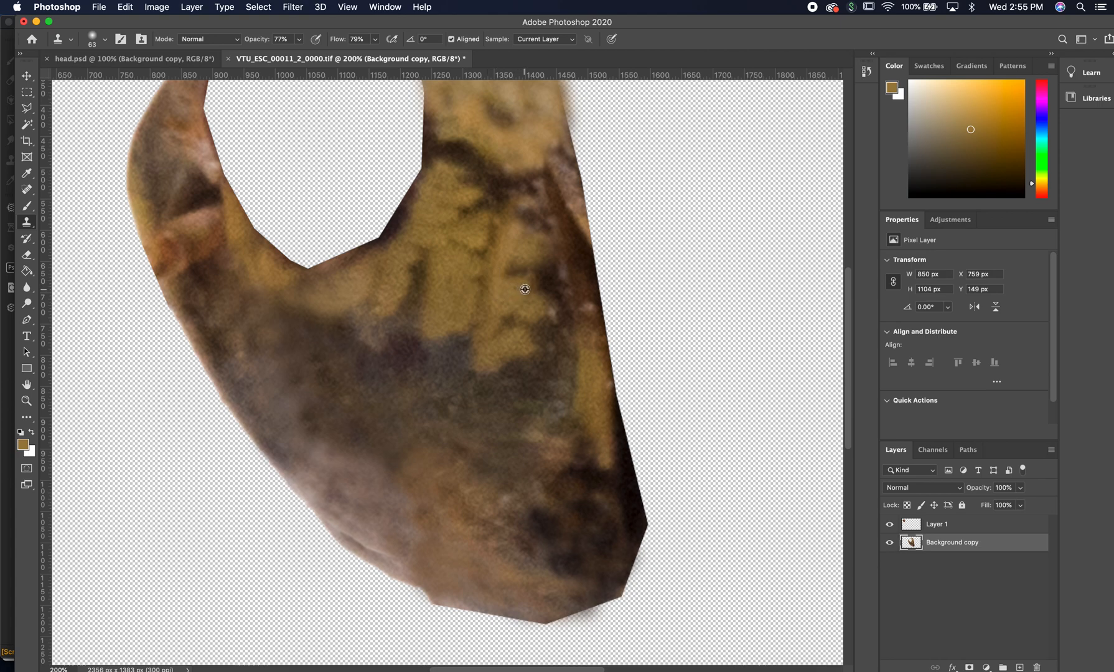
Sample the yellow texture below the eye opening and clone it inward over the opening's dark lower edge
{"action": "left_click_drag", "start_coordinate": [518, 269], "coordinate": [541, 421]}
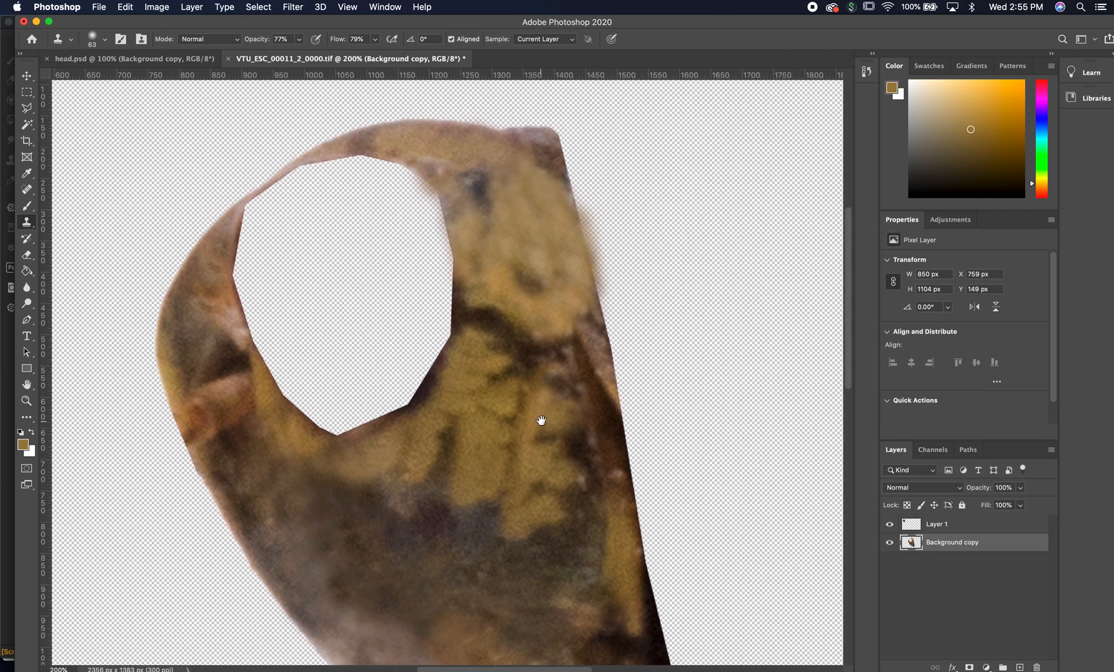
{"action": "left_click_drag", "start_coordinate": [261, 243], "coordinate": [252, 265]}
{"action": "key", "text": "super+z"}
{"action": "left_click", "coordinate": [358, 454], "text": "alt"}
{"action": "mouse_move", "coordinate": [366, 433]}
{"action": "left_mouse_down"}
{"action": "mouse_move", "coordinate": [340, 430]}
{"action": "mouse_move", "coordinate": [408, 405]}
{"action": "mouse_move", "coordinate": [397, 415]}
{"action": "mouse_move", "coordinate": [428, 382]}
{"action": "left_mouse_up"}
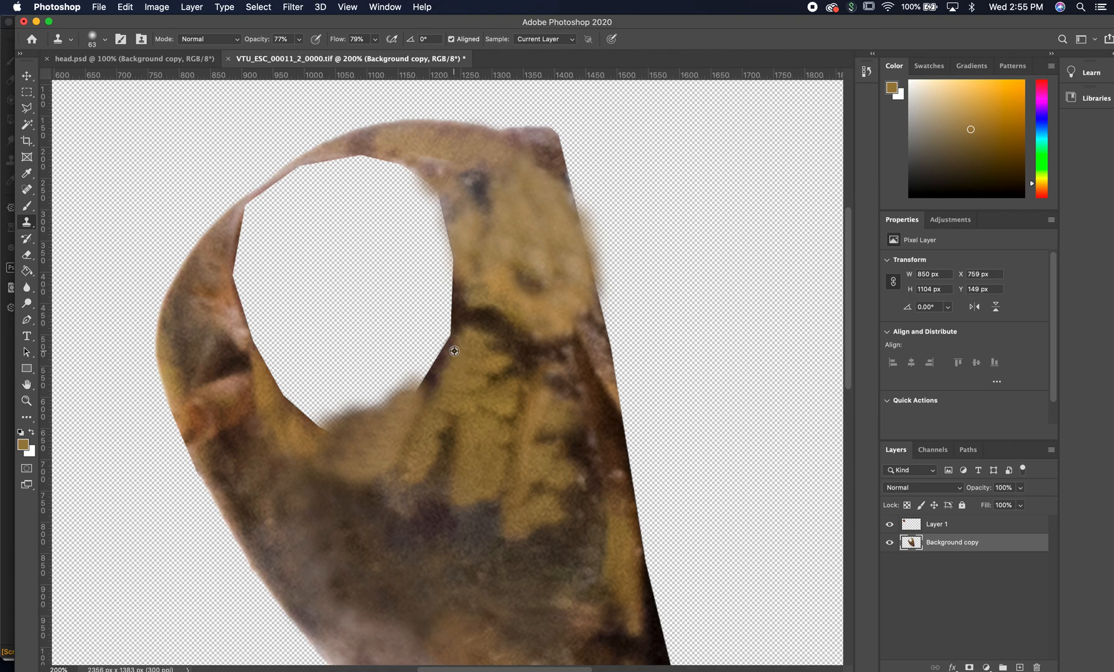
Extend cloned yellow and brown texture inward along the back edge and lower front corner of the eye opening
{"action": "mouse_move", "coordinate": [455, 333]}
{"action": "left_mouse_down"}
{"action": "mouse_move", "coordinate": [435, 361]}
{"action": "mouse_move", "coordinate": [447, 360]}
{"action": "mouse_move", "coordinate": [443, 308]}
{"action": "mouse_move", "coordinate": [455, 282]}
{"action": "mouse_move", "coordinate": [430, 199]}
{"action": "left_mouse_up"}
{"action": "left_click", "coordinate": [286, 419], "text": "alt"}
{"action": "mouse_move", "coordinate": [316, 434]}
{"action": "left_mouse_down"}
{"action": "mouse_move", "coordinate": [298, 400]}
{"action": "mouse_move", "coordinate": [337, 432]}
{"action": "mouse_move", "coordinate": [282, 383]}
{"action": "mouse_move", "coordinate": [345, 436]}
{"action": "mouse_move", "coordinate": [320, 449]}
{"action": "left_mouse_up"}
{"action": "left_click", "coordinate": [320, 449], "text": "alt"}
{"action": "left_click_drag", "start_coordinate": [299, 400], "coordinate": [360, 413]}
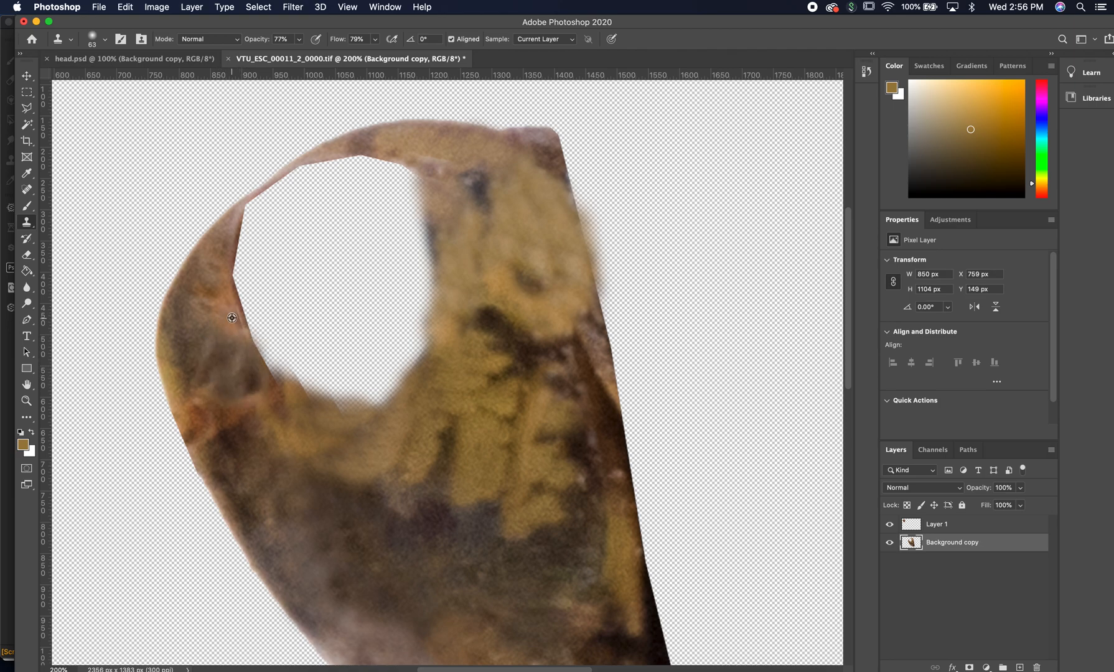
Sample brown and tan texture and clone it inward along the front and upper back edges of the eye opening
{"action": "mouse_move", "coordinate": [229, 293]}
{"action": "left_mouse_down"}
{"action": "mouse_move", "coordinate": [265, 355]}
{"action": "mouse_move", "coordinate": [252, 378]}
{"action": "mouse_move", "coordinate": [256, 325]}
{"action": "mouse_move", "coordinate": [284, 345]}
{"action": "mouse_move", "coordinate": [262, 380]}
{"action": "mouse_move", "coordinate": [281, 376]}
{"action": "left_mouse_up"}
{"action": "left_click", "coordinate": [238, 364], "text": "alt"}
{"action": "left_click", "coordinate": [208, 275], "text": "alt"}
{"action": "left_click_drag", "start_coordinate": [228, 275], "coordinate": [252, 297]}
{"action": "left_click", "coordinate": [209, 260], "text": "alt"}
{"action": "mouse_move", "coordinate": [230, 238]}
{"action": "left_mouse_down"}
{"action": "mouse_move", "coordinate": [246, 262]}
{"action": "mouse_move", "coordinate": [224, 326]}
{"action": "mouse_move", "coordinate": [277, 325]}
{"action": "left_mouse_up"}
{"action": "mouse_move", "coordinate": [392, 167]}
{"action": "left_mouse_down"}
{"action": "mouse_move", "coordinate": [377, 167]}
{"action": "mouse_move", "coordinate": [414, 173]}
{"action": "mouse_move", "coordinate": [393, 180]}
{"action": "mouse_move", "coordinate": [441, 218]}
{"action": "left_mouse_up"}
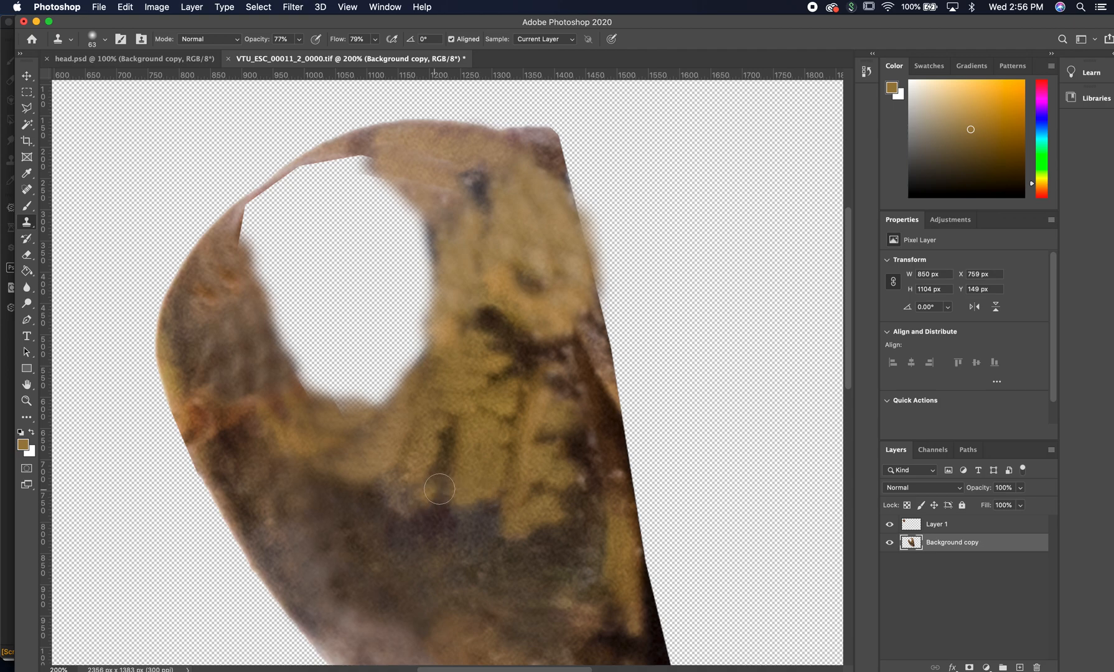
Move the eye cutout on Layer 1 beside the lower front edge of the head, to about X 592 px, Y 870 px
{"action": "left_click", "coordinate": [27, 401]}
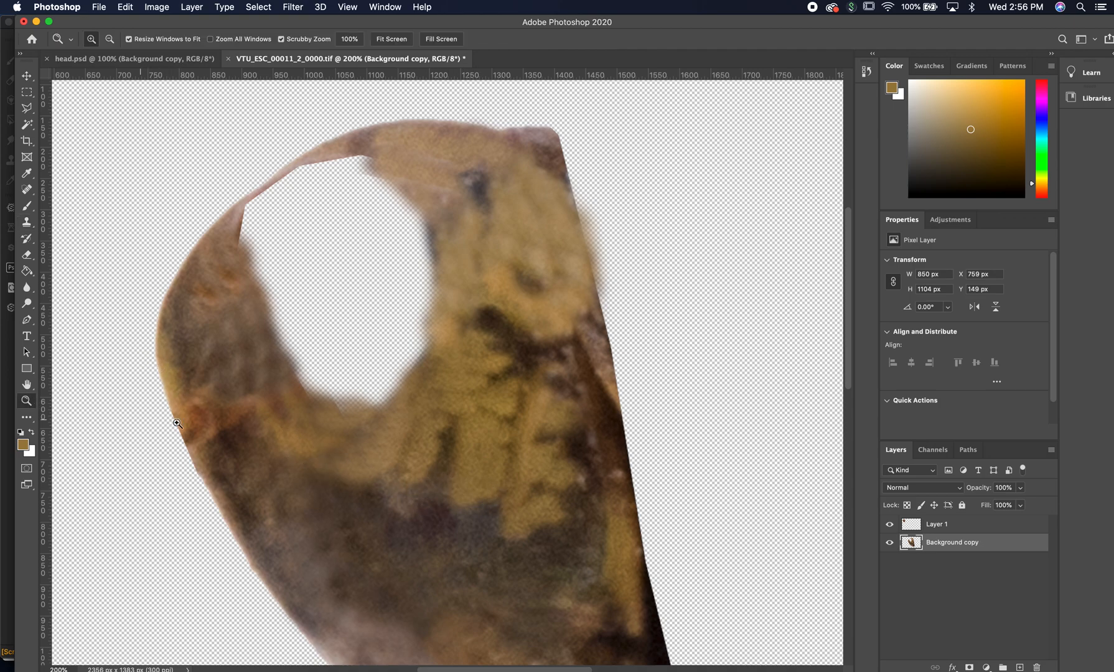
{"action": "left_click", "coordinate": [394, 458], "text": "alt"}
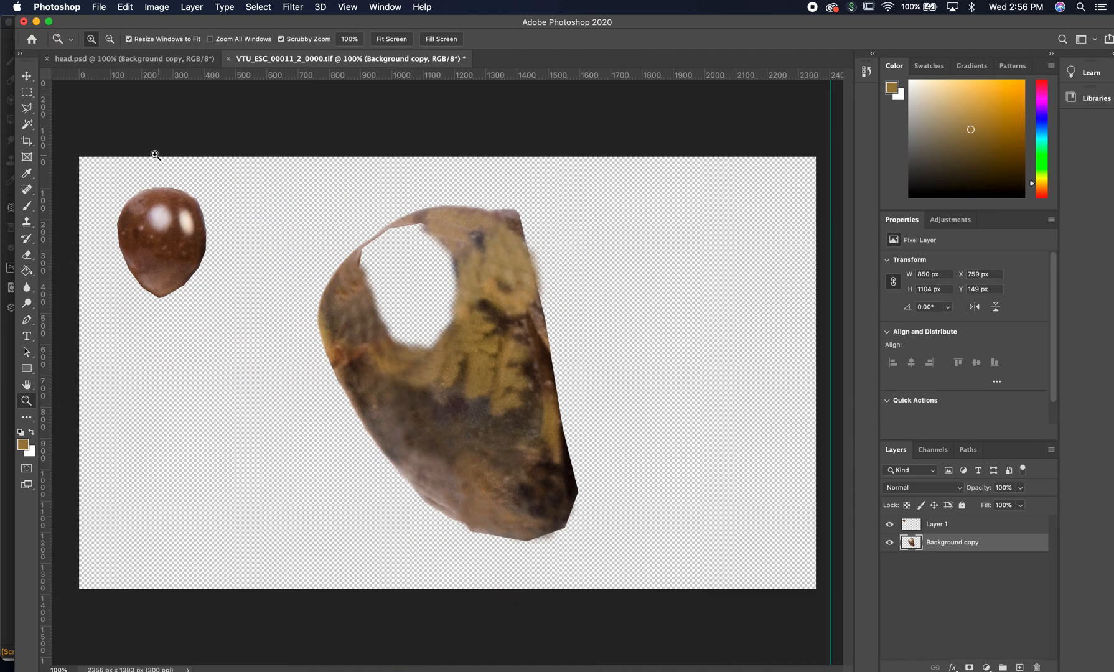
{"action": "left_click", "coordinate": [965, 526]}
{"action": "left_click", "coordinate": [27, 77]}
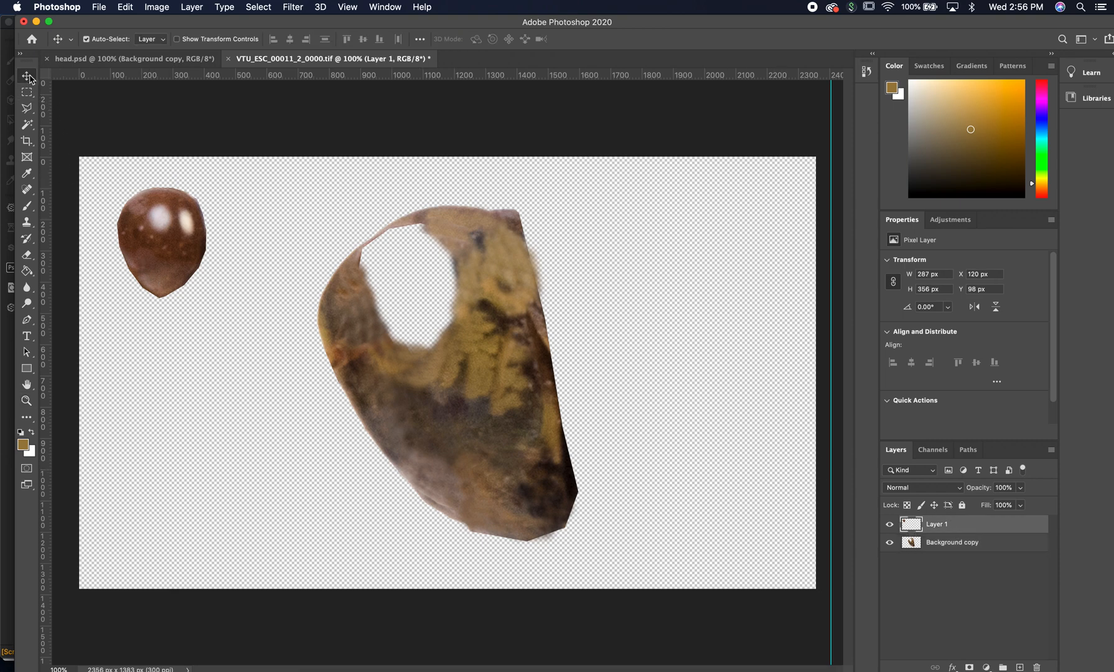
{"action": "left_click_drag", "start_coordinate": [149, 221], "coordinate": [307, 474]}
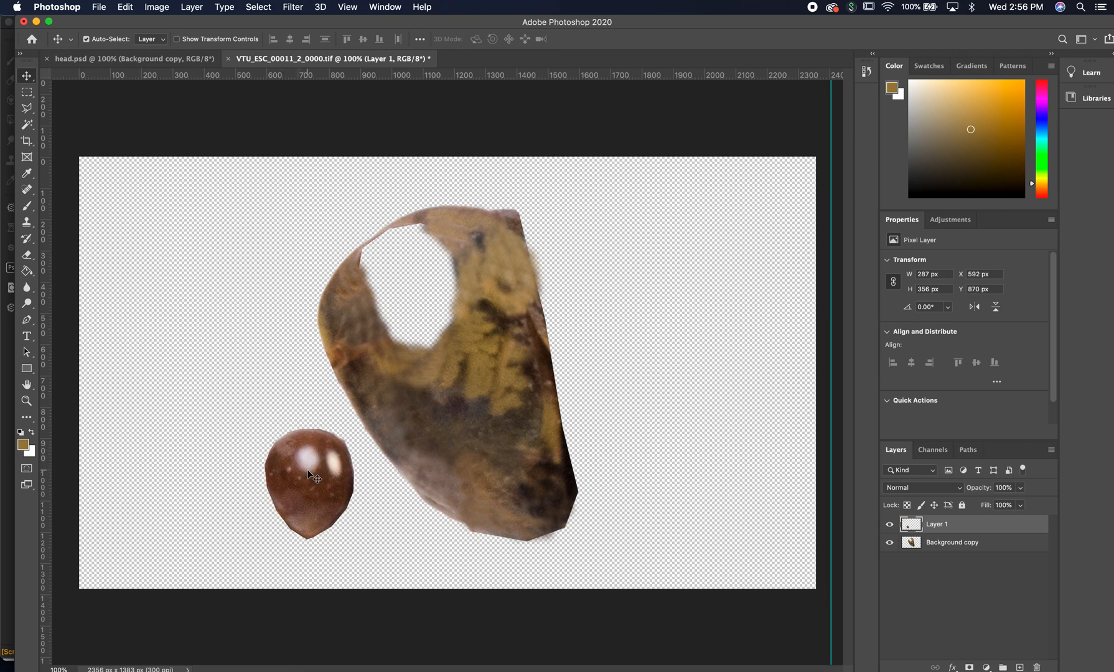
Crop the canvas to a centred 1:1 square at full image height, keeping both the head and eye cutouts
{"action": "left_click", "coordinate": [27, 141]}
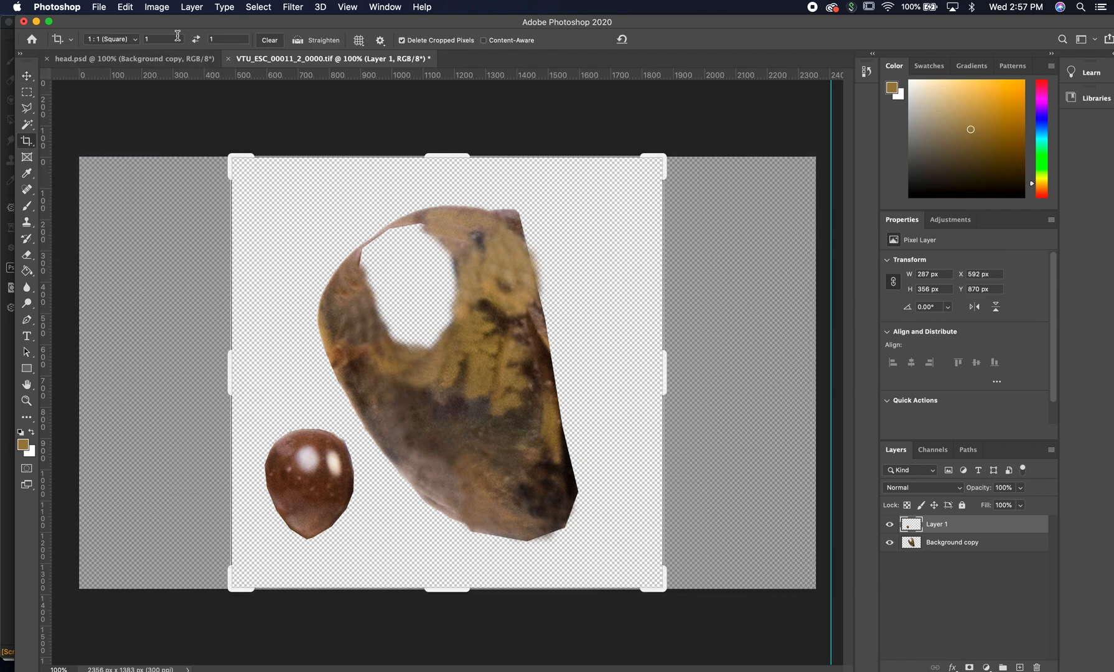
{"action": "left_click", "coordinate": [504, 520]}
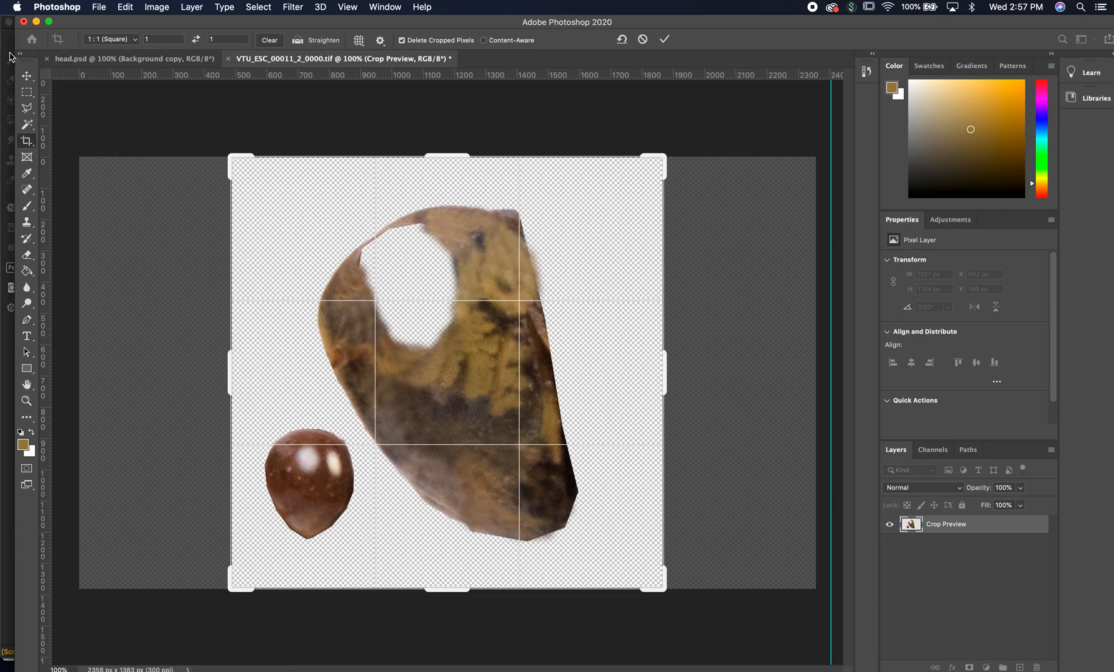
{"action": "key", "text": "Return"}
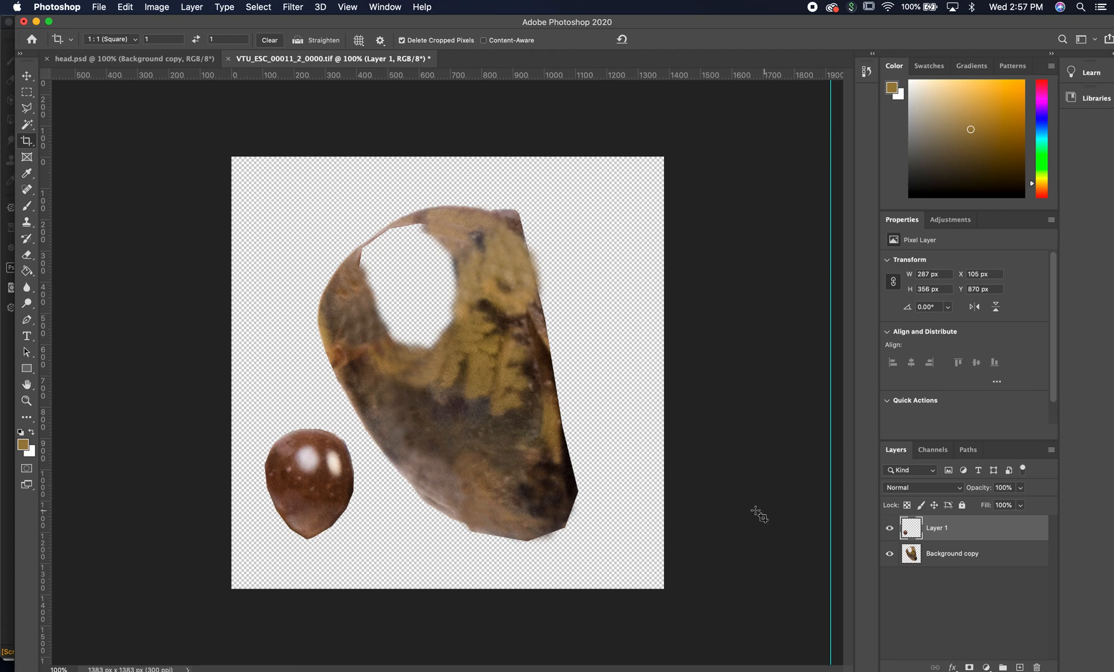
Enlarge the eye cutout on Layer 1 proportionally to about 517 by 642 px
{"action": "key", "text": "super+t"}
{"action": "left_click_drag", "start_coordinate": [357, 427], "coordinate": [414, 396]}
{"action": "key", "text": "Return"}
{"action": "key", "text": "c"}
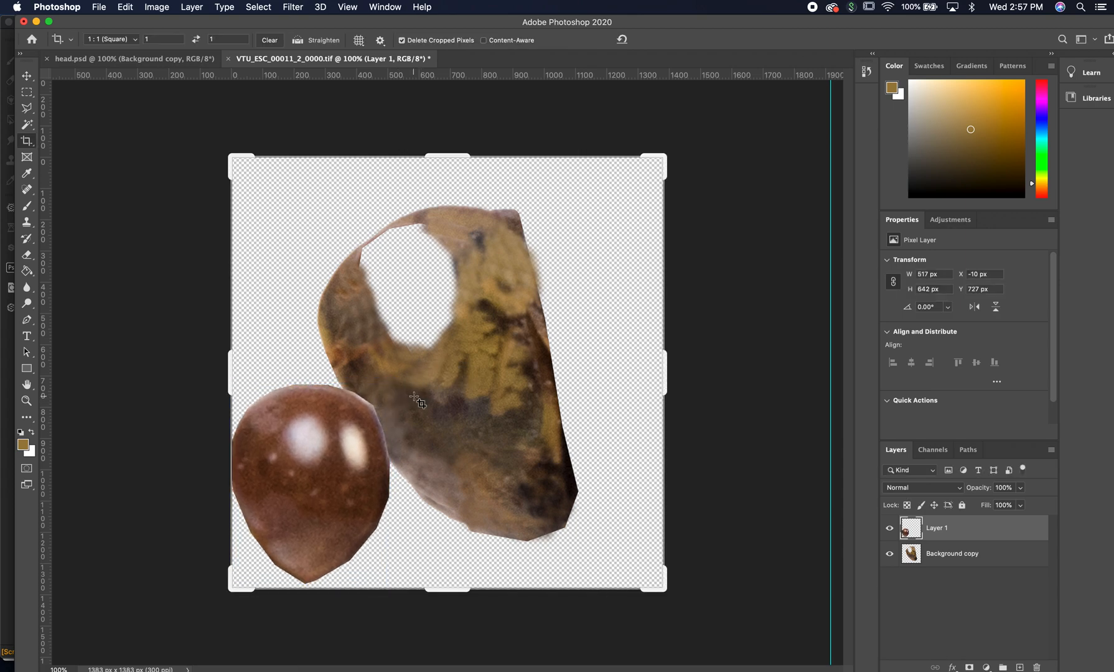
Enlarge the head cutout on the Background copy layer to about 1023 by 1330 px and shift it to the canvas's upper right
{"action": "left_click", "coordinate": [971, 561]}
{"action": "key", "text": "ctrl+t"}
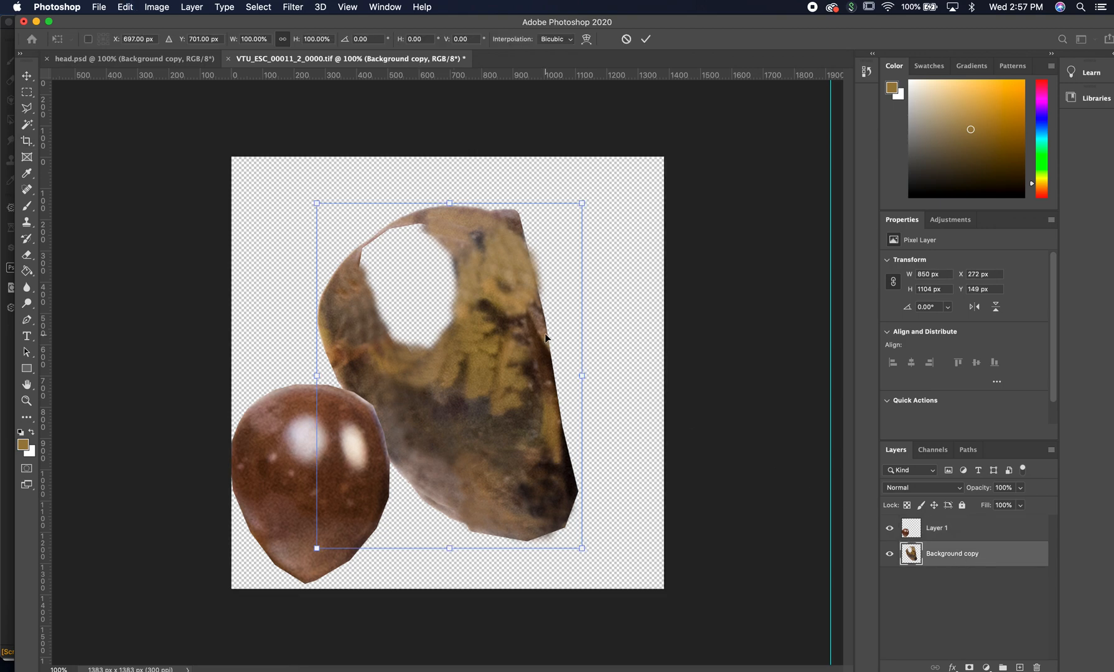
{"action": "left_click_drag", "start_coordinate": [582, 202], "coordinate": [617, 178], "text": "alt"}
{"action": "left_click_drag", "start_coordinate": [522, 250], "coordinate": [580, 231]}
{"action": "left_click_drag", "start_coordinate": [353, 560], "coordinate": [350, 565], "text": "alt"}
{"action": "left_click_drag", "start_coordinate": [477, 430], "coordinate": [475, 436]}
{"action": "key", "text": "Return"}
{"action": "key", "text": "c"}
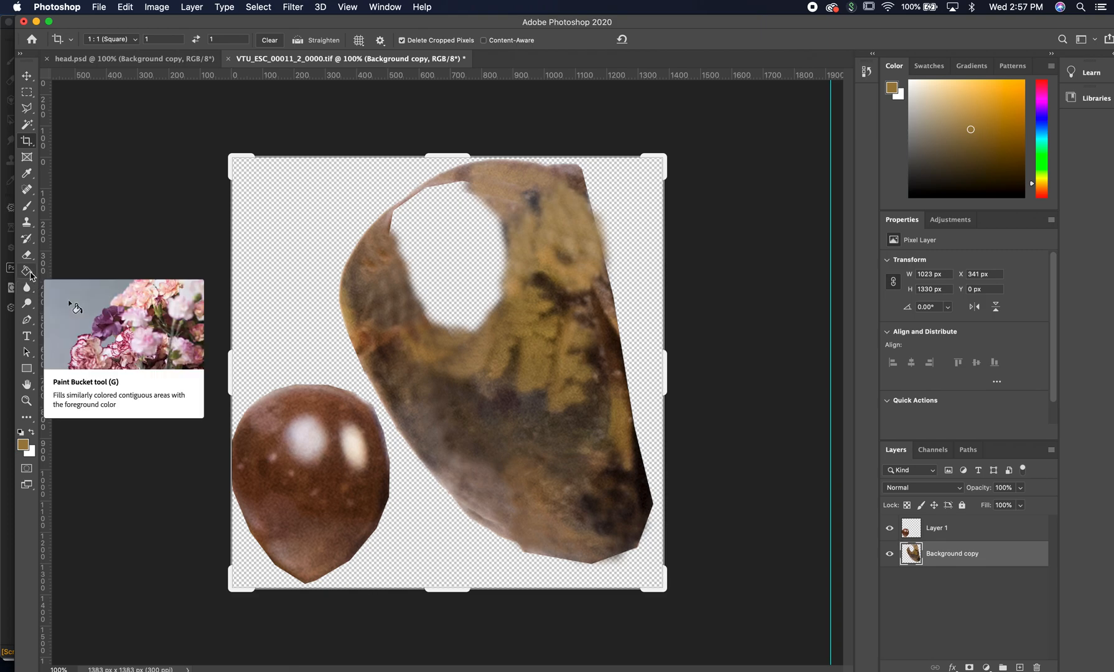
Clone brown eye texture over the left white highlight on Layer 1 with the Clone Stamp, undoing the last stroke
{"action": "left_click", "coordinate": [26, 222]}
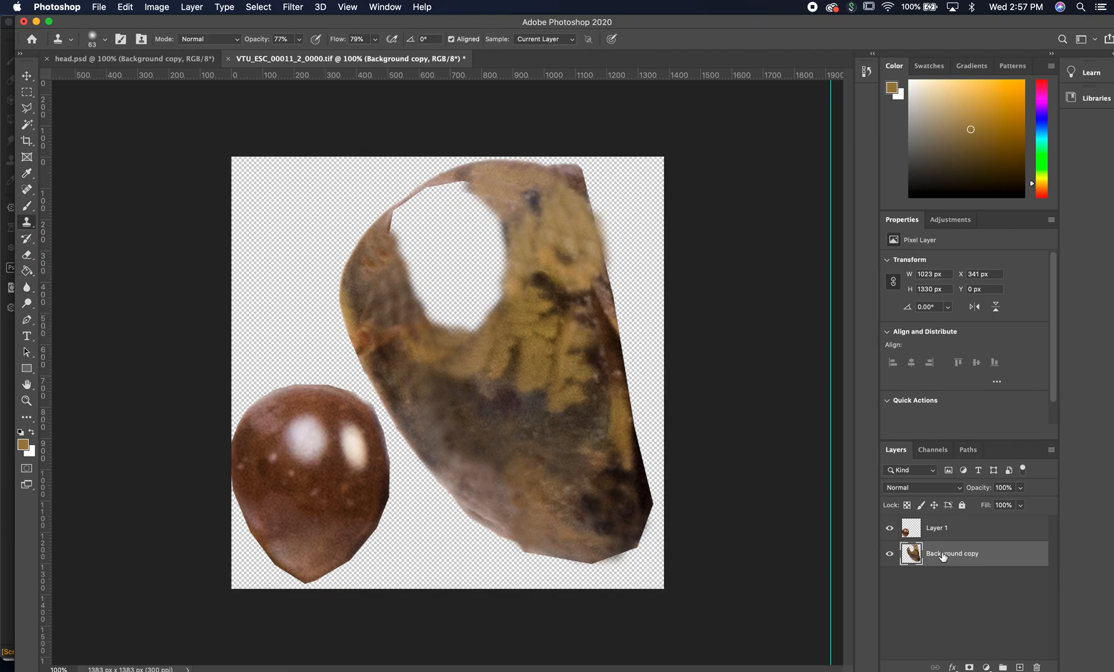
{"action": "left_click", "coordinate": [958, 528]}
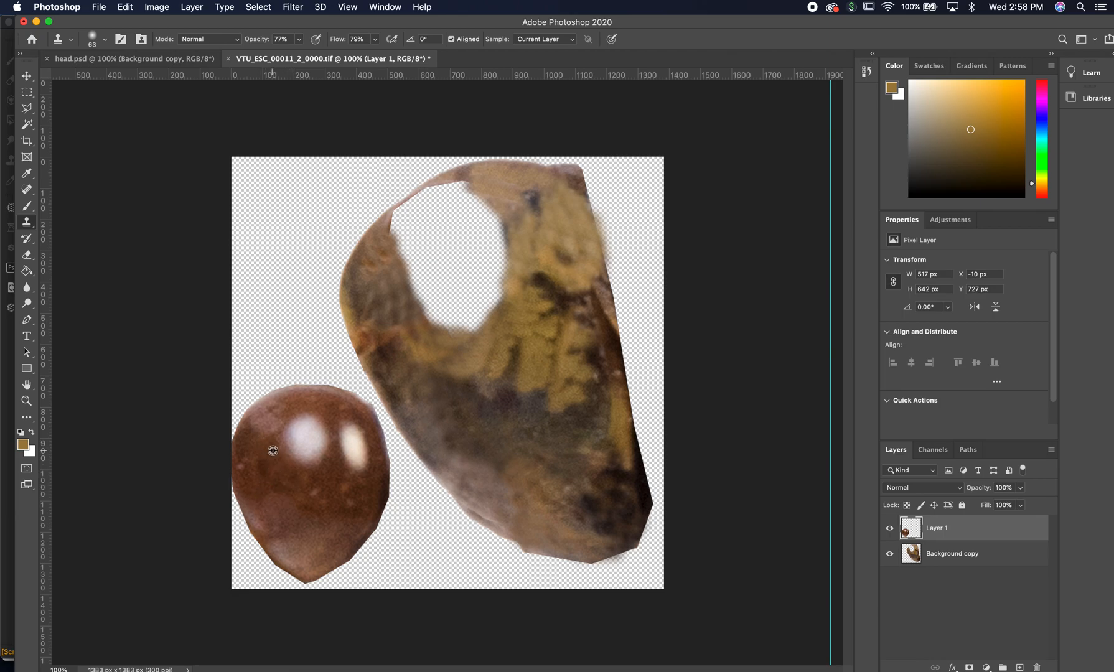
{"action": "mouse_move", "coordinate": [301, 431]}
{"action": "left_mouse_down"}
{"action": "mouse_move", "coordinate": [302, 458]}
{"action": "mouse_move", "coordinate": [311, 429]}
{"action": "mouse_move", "coordinate": [287, 436]}
{"action": "mouse_move", "coordinate": [289, 447]}
{"action": "left_mouse_up"}
{"action": "key", "text": "super+z"}
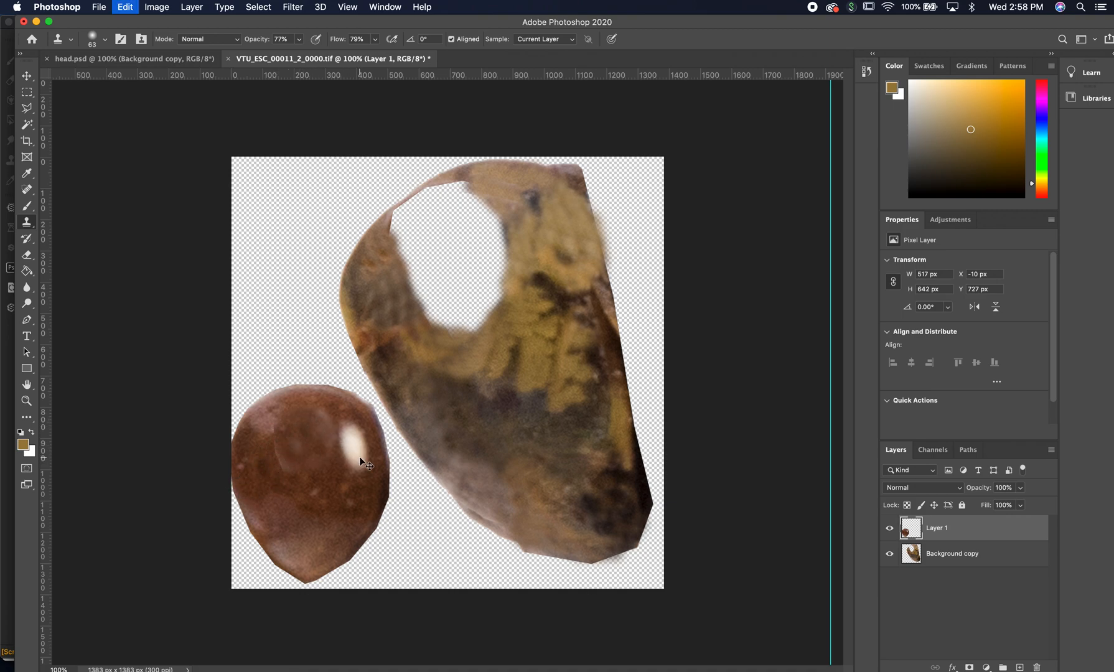
Sample brown areas of the eye and clone them over the right white highlight and along the lower left edge
{"action": "left_click", "coordinate": [282, 470], "text": "alt"}
{"action": "mouse_move", "coordinate": [318, 426]}
{"action": "left_mouse_down"}
{"action": "mouse_move", "coordinate": [325, 439]}
{"action": "mouse_move", "coordinate": [386, 437]}
{"action": "mouse_move", "coordinate": [358, 452]}
{"action": "left_mouse_up"}
{"action": "key", "text": "super+z"}
{"action": "left_click", "coordinate": [331, 480], "text": "alt"}
{"action": "mouse_move", "coordinate": [333, 475]}
{"action": "left_mouse_down"}
{"action": "mouse_move", "coordinate": [353, 437]}
{"action": "mouse_move", "coordinate": [361, 456]}
{"action": "mouse_move", "coordinate": [348, 449]}
{"action": "mouse_move", "coordinate": [326, 465]}
{"action": "mouse_move", "coordinate": [365, 468]}
{"action": "left_mouse_up"}
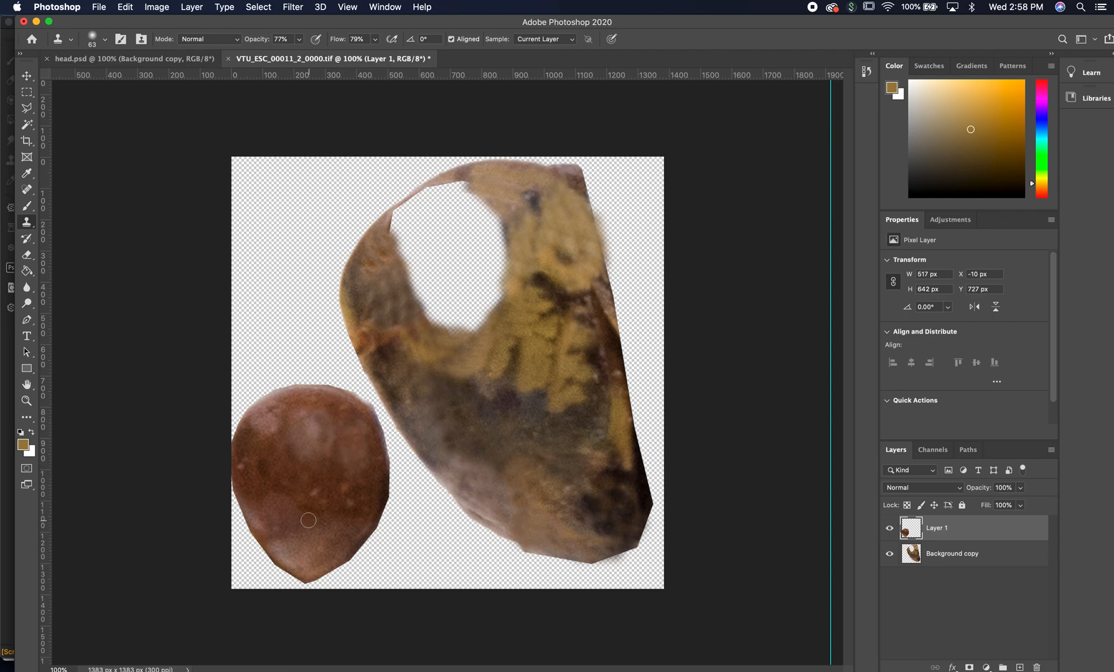
{"action": "left_click_drag", "start_coordinate": [274, 543], "coordinate": [304, 565]}
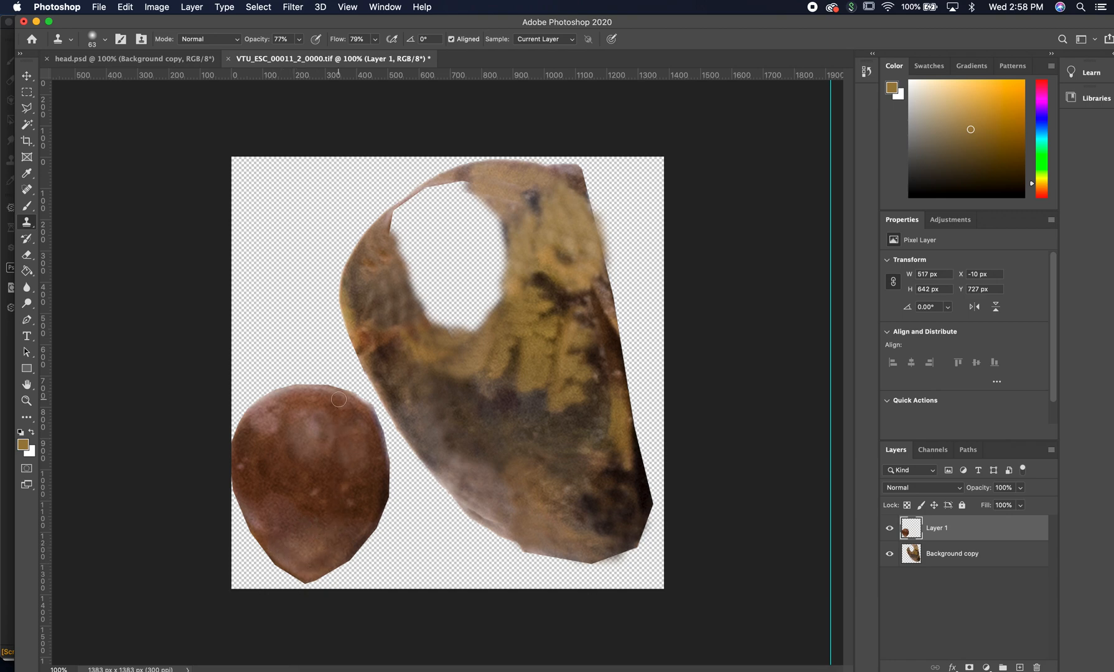
Save the document as face_eye in Photoshop format in the decals folder, keeping its layers
{"action": "left_click", "coordinate": [100, 7]}
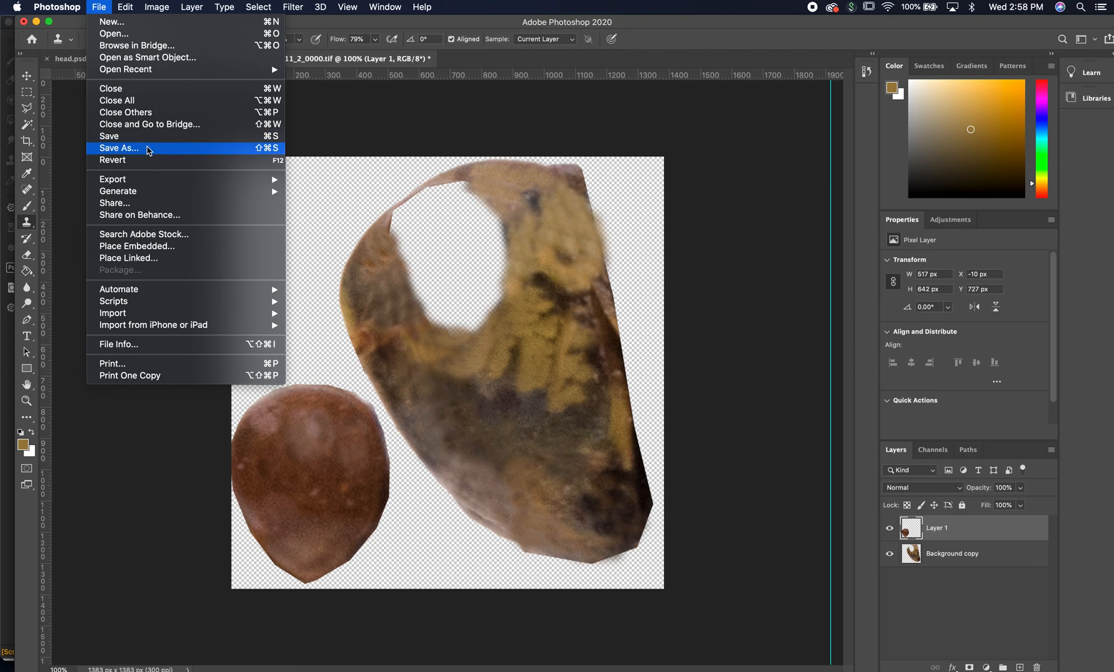
{"action": "left_click", "coordinate": [149, 150]}
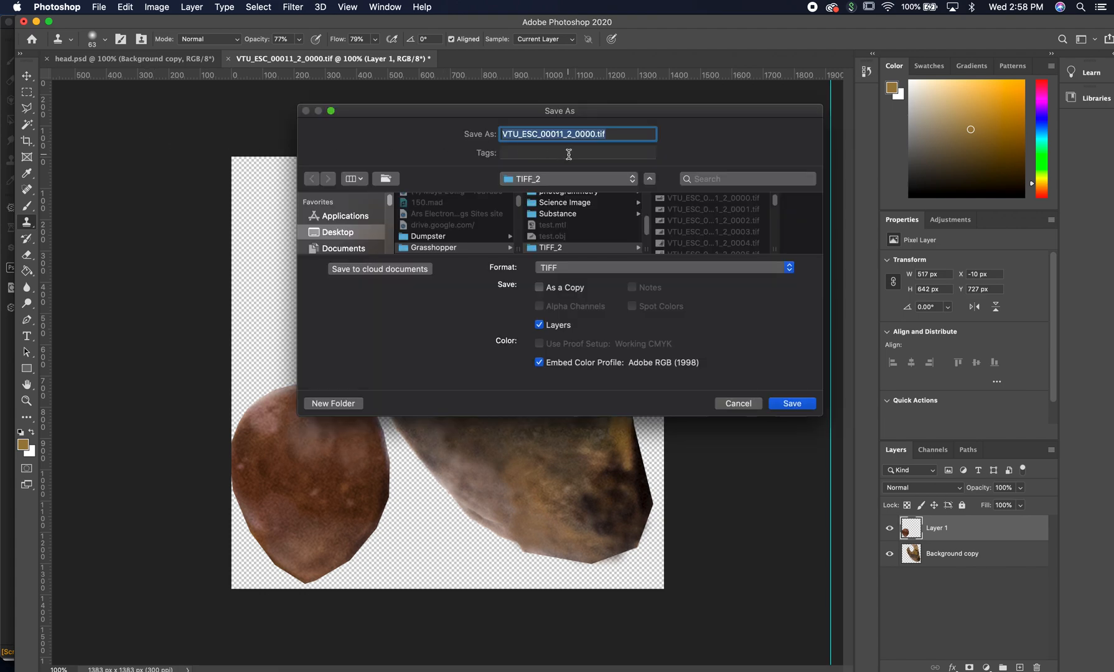
{"action": "type", "text": "face_eye"}
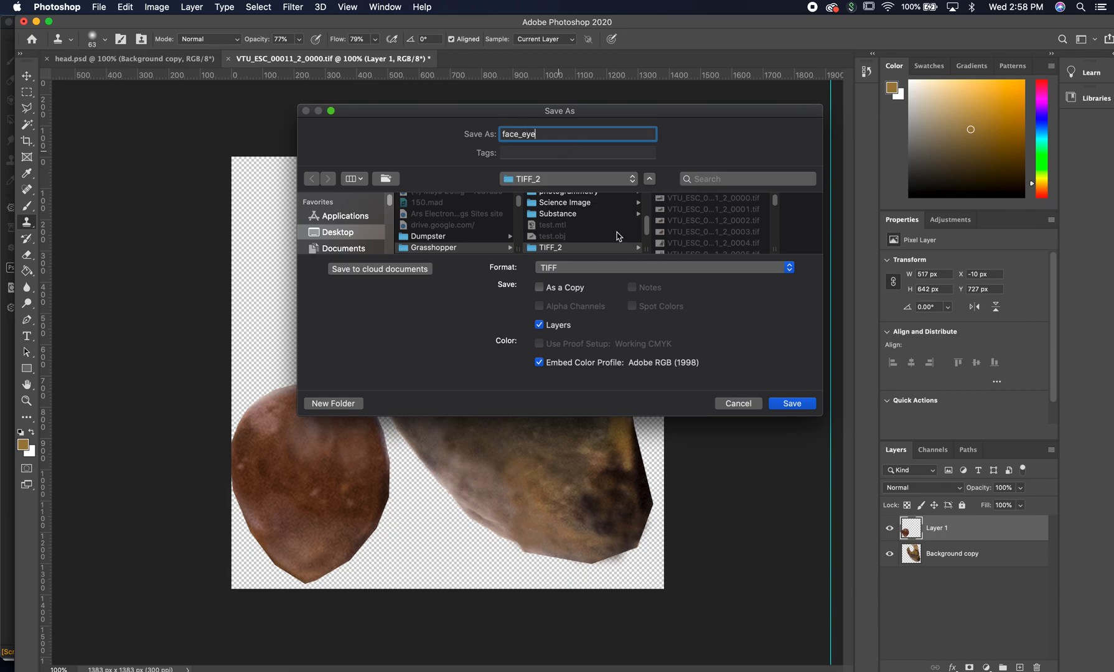
{"action": "scroll", "coordinate": [619, 237], "scroll_direction": "up", "scroll_amount": 3}
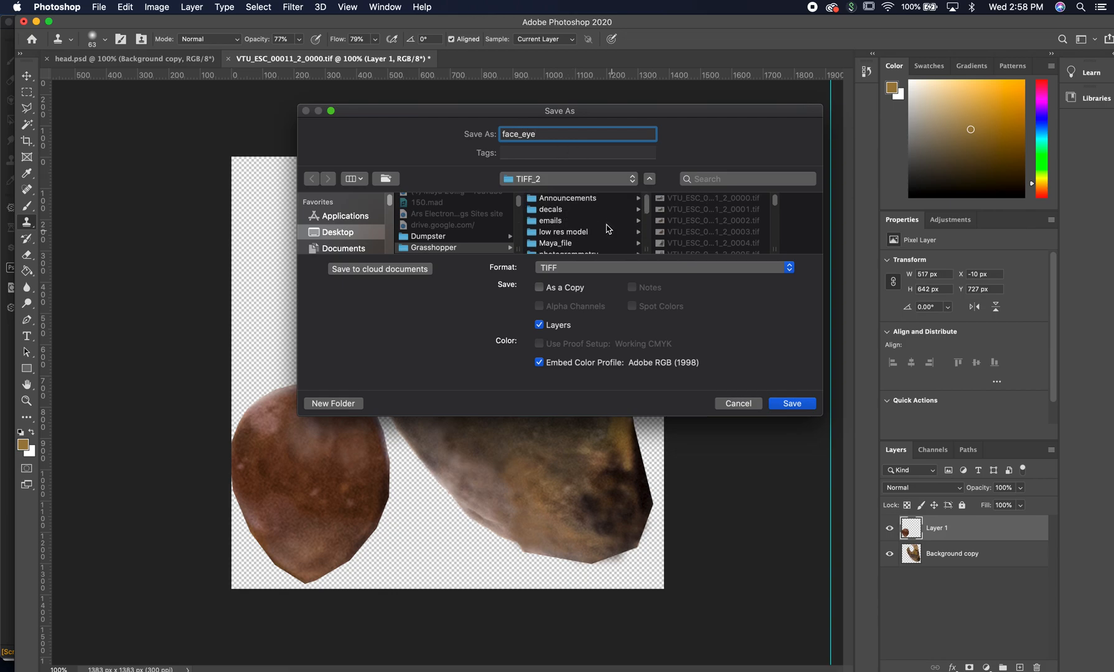
{"action": "left_click", "coordinate": [576, 211]}
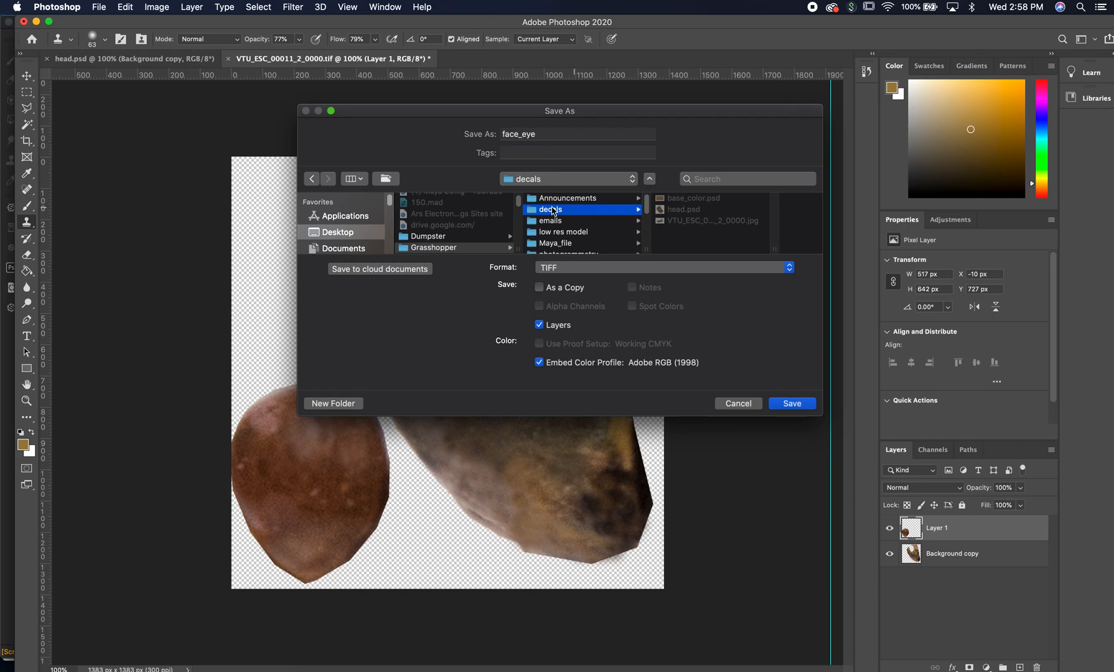
{"action": "left_click", "coordinate": [577, 267]}
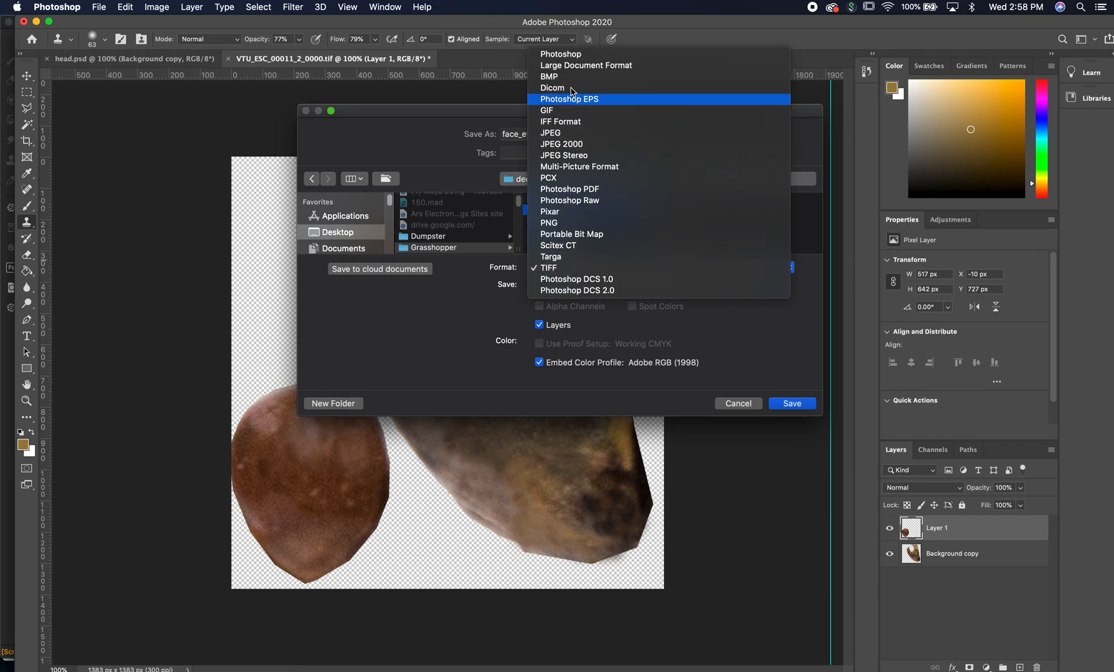
{"action": "left_click", "coordinate": [572, 55]}
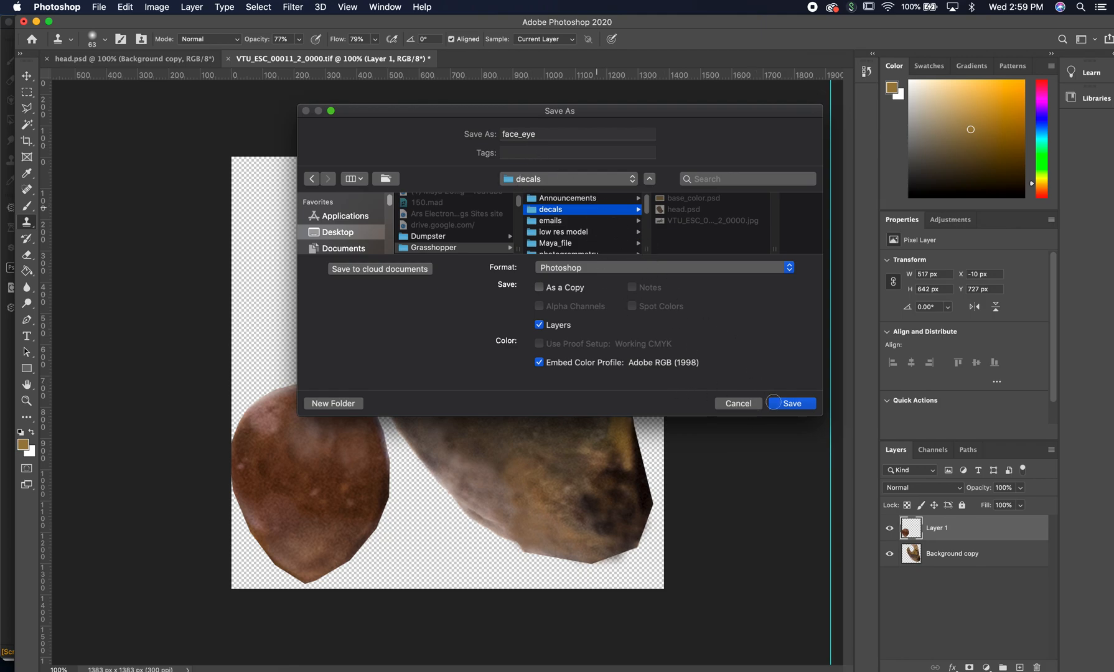
{"action": "left_click", "coordinate": [794, 404]}
{"action": "left_click", "coordinate": [714, 308]}
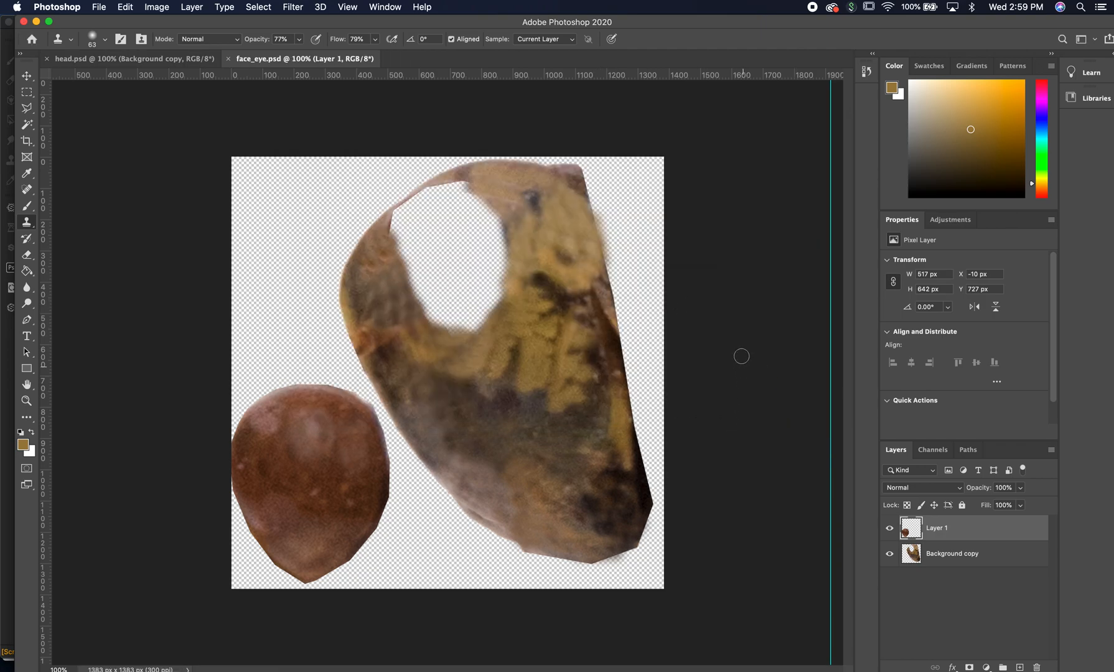
Switch to Substance Painter and add a paint layer above Fill layer 3
{"action": "key", "text": "super+Tab"}
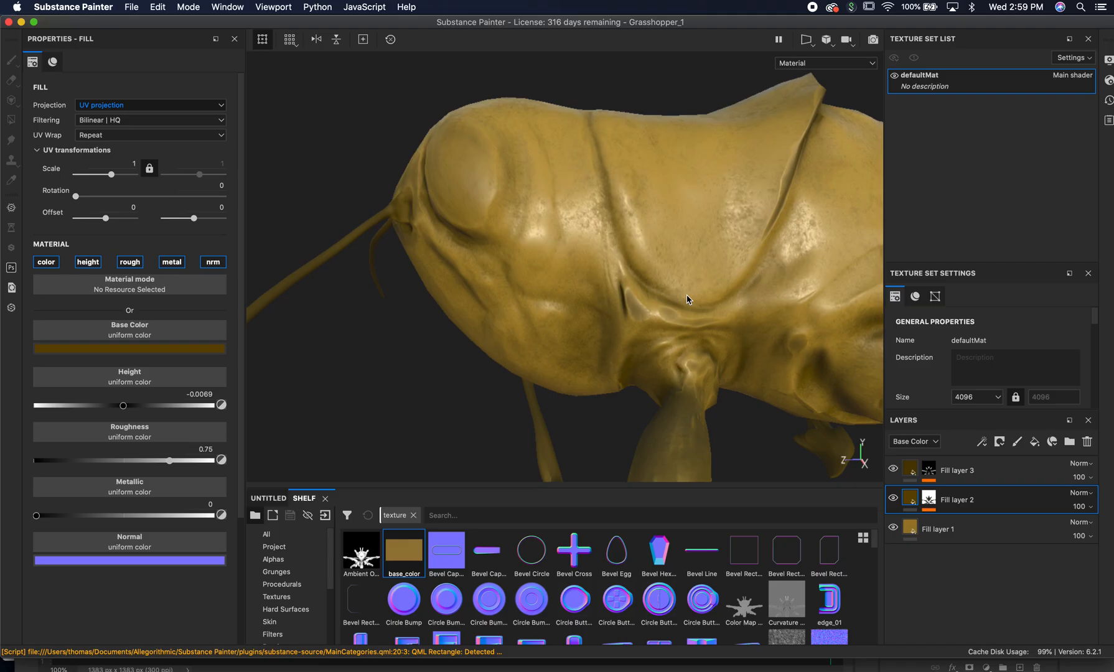
{"action": "left_click", "coordinate": [1018, 471]}
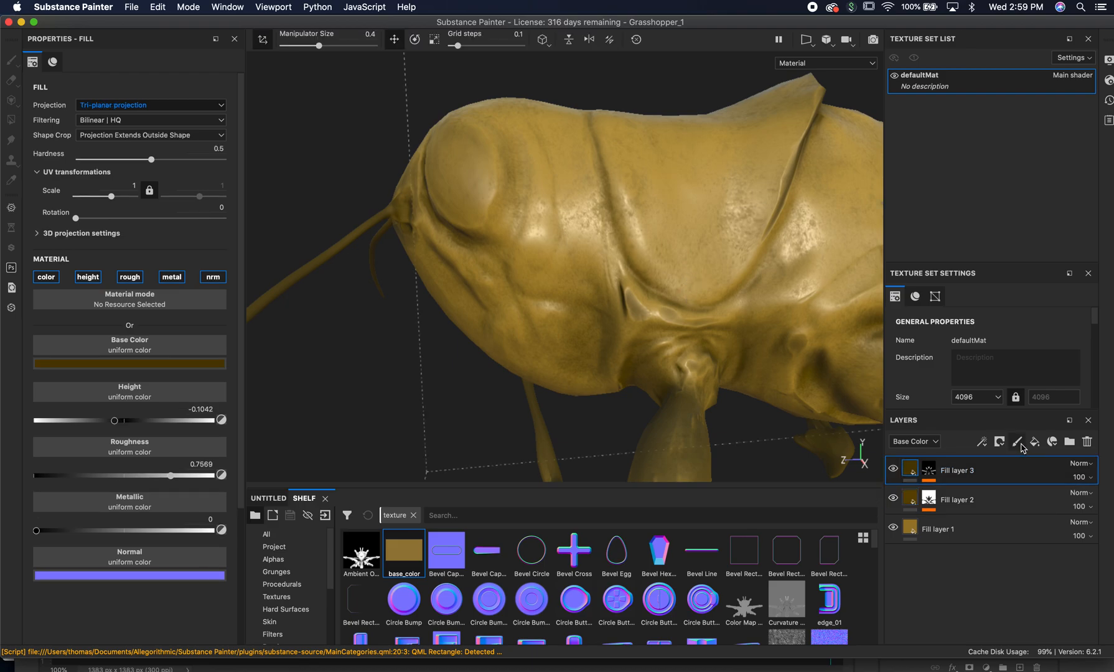
{"action": "left_click", "coordinate": [1018, 442]}
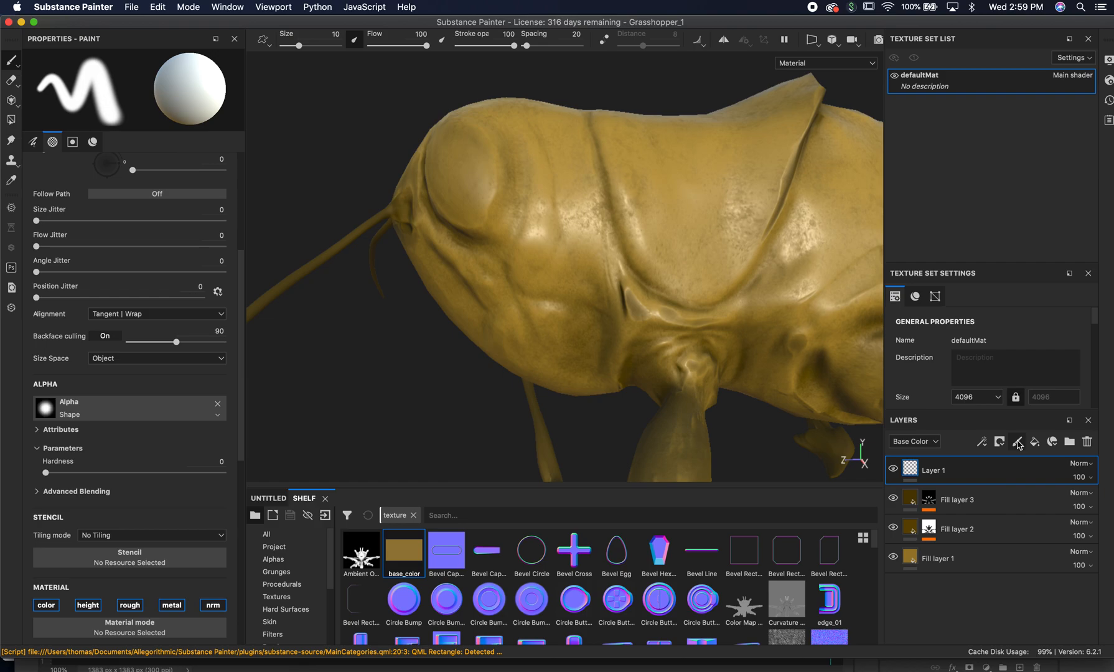
{"action": "scroll", "coordinate": [172, 444], "scroll_direction": "down", "scroll_amount": 10}
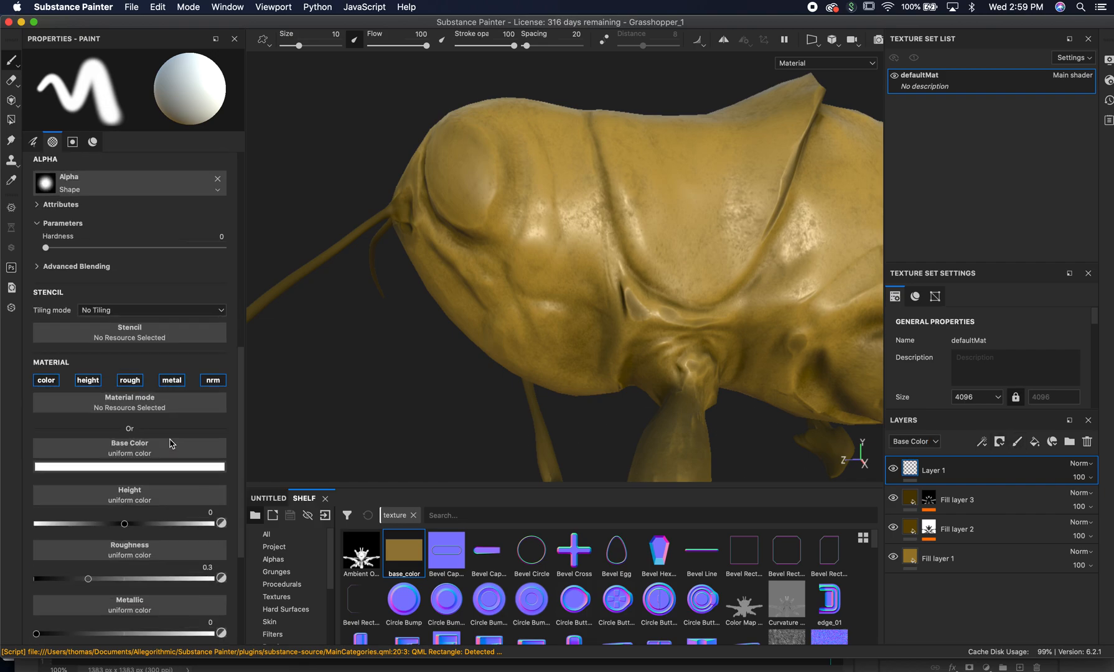
Import face_eye.psd from the decals folder as a texture resource into the project 'Grasshopper_1'
{"action": "left_click", "coordinate": [134, 8]}
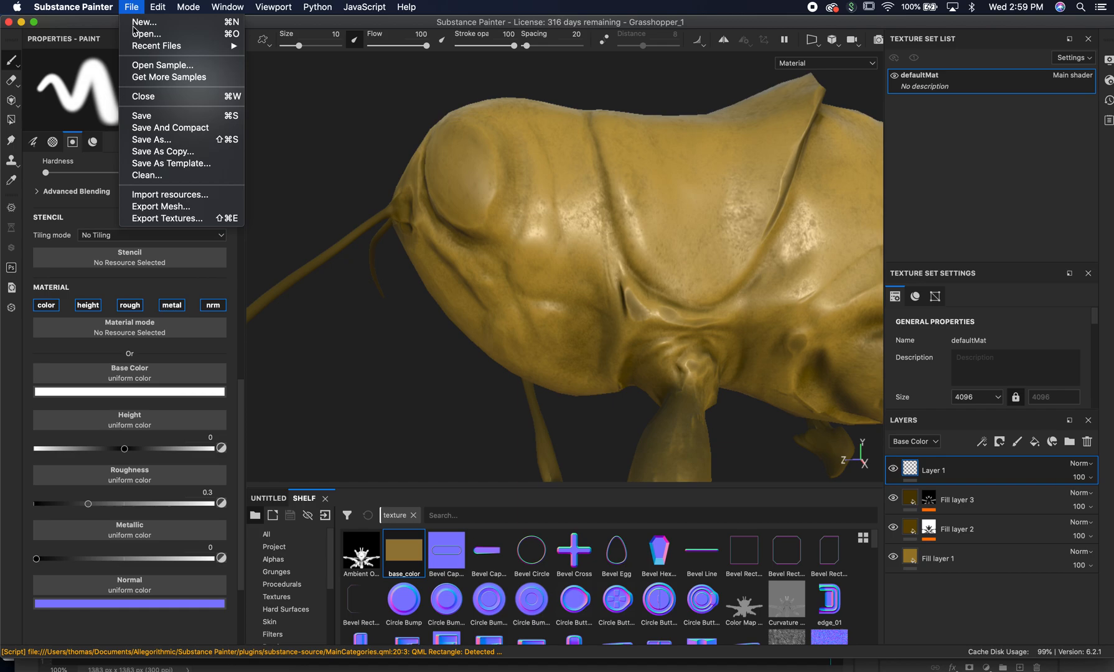
{"action": "left_click", "coordinate": [180, 197]}
{"action": "left_click", "coordinate": [620, 164]}
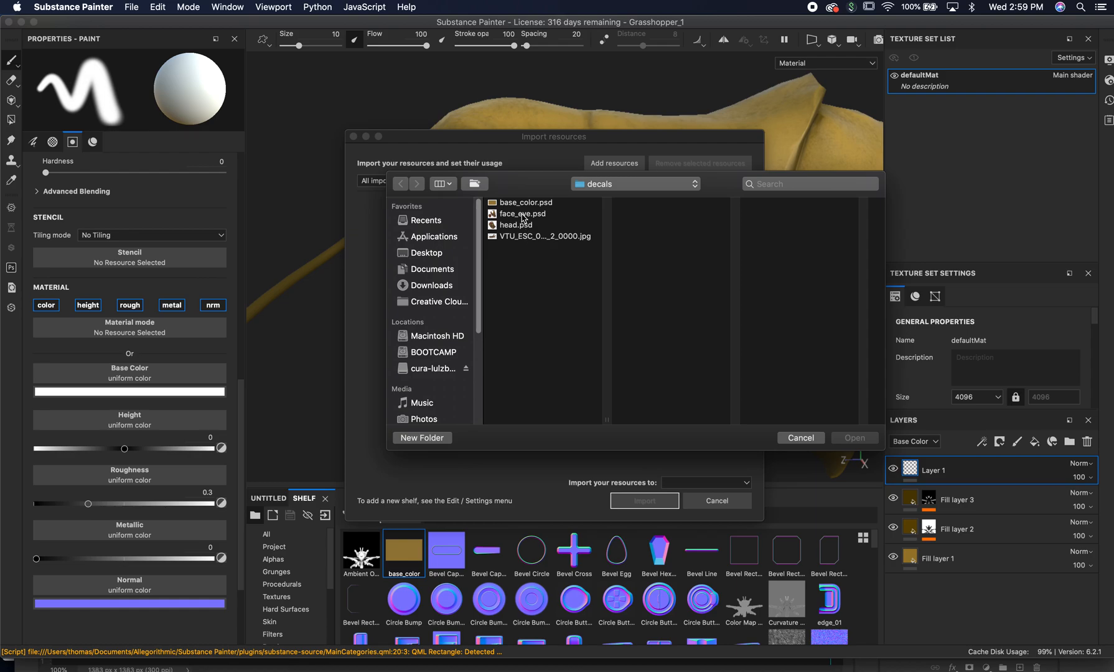
{"action": "left_click", "coordinate": [523, 214]}
{"action": "left_click", "coordinate": [853, 438]}
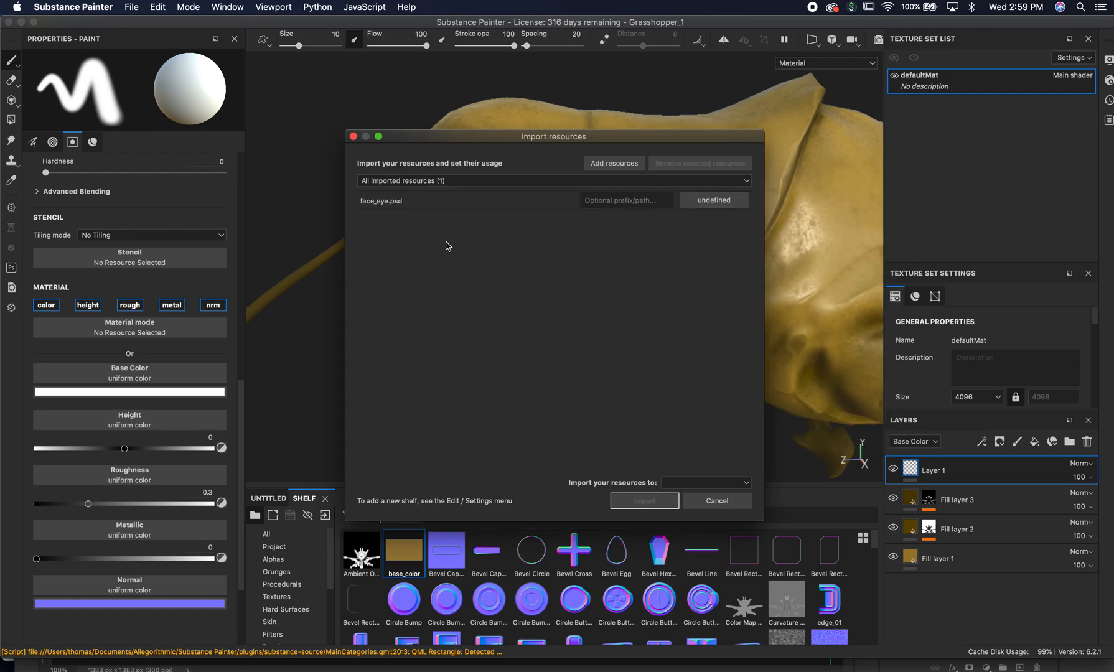
{"action": "left_click", "coordinate": [713, 201]}
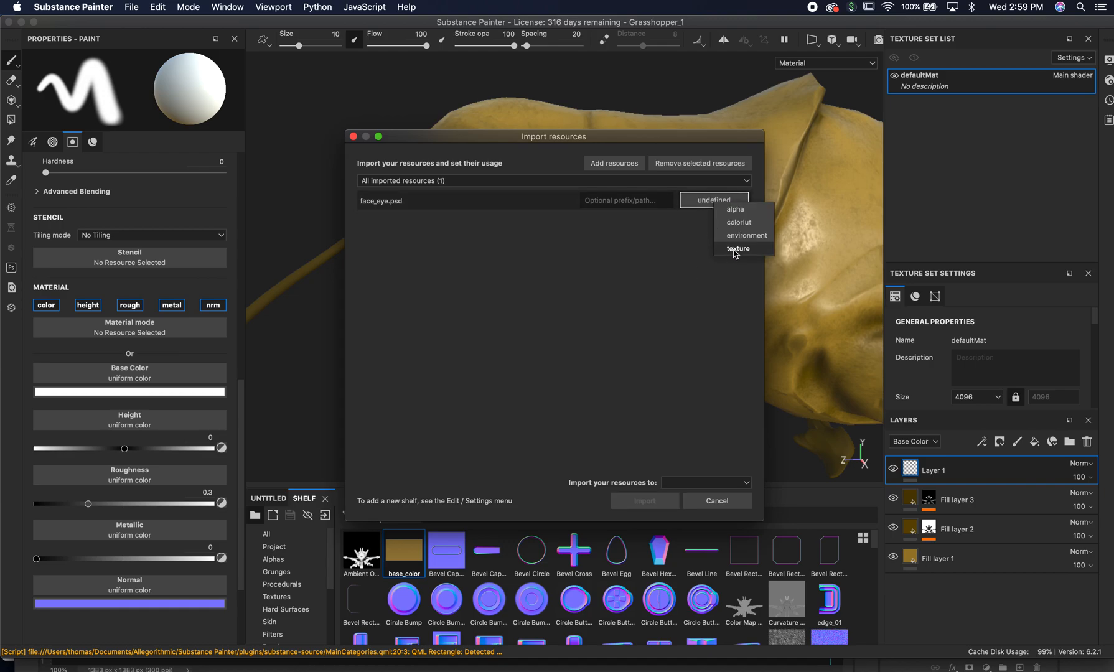
{"action": "left_click", "coordinate": [737, 249]}
{"action": "left_click", "coordinate": [744, 483]}
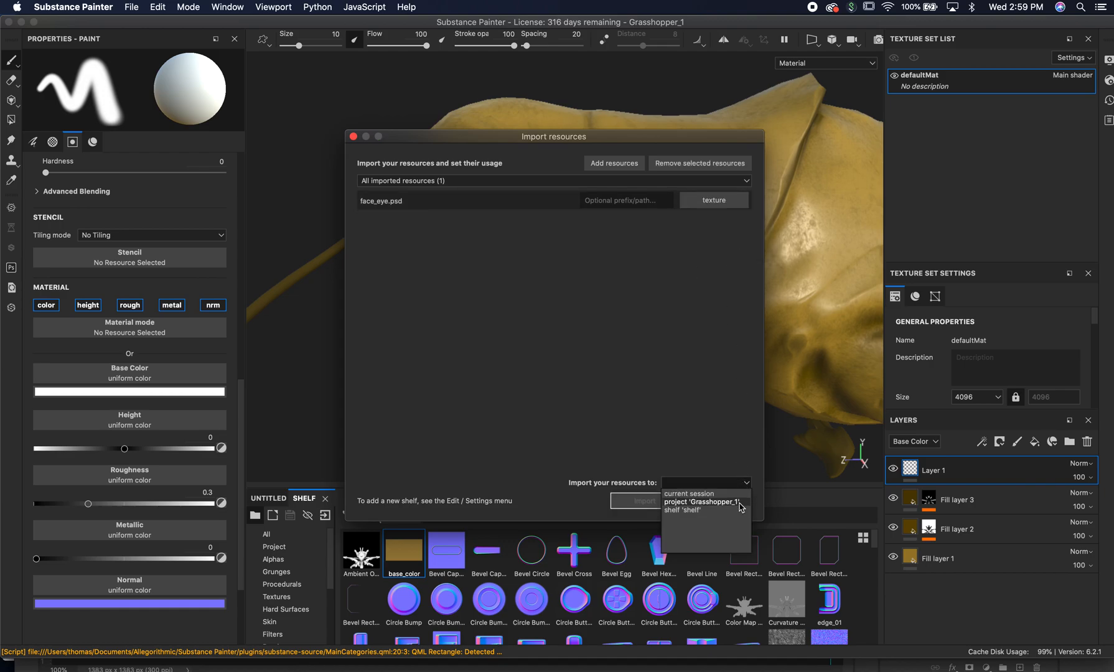
{"action": "left_click", "coordinate": [716, 502]}
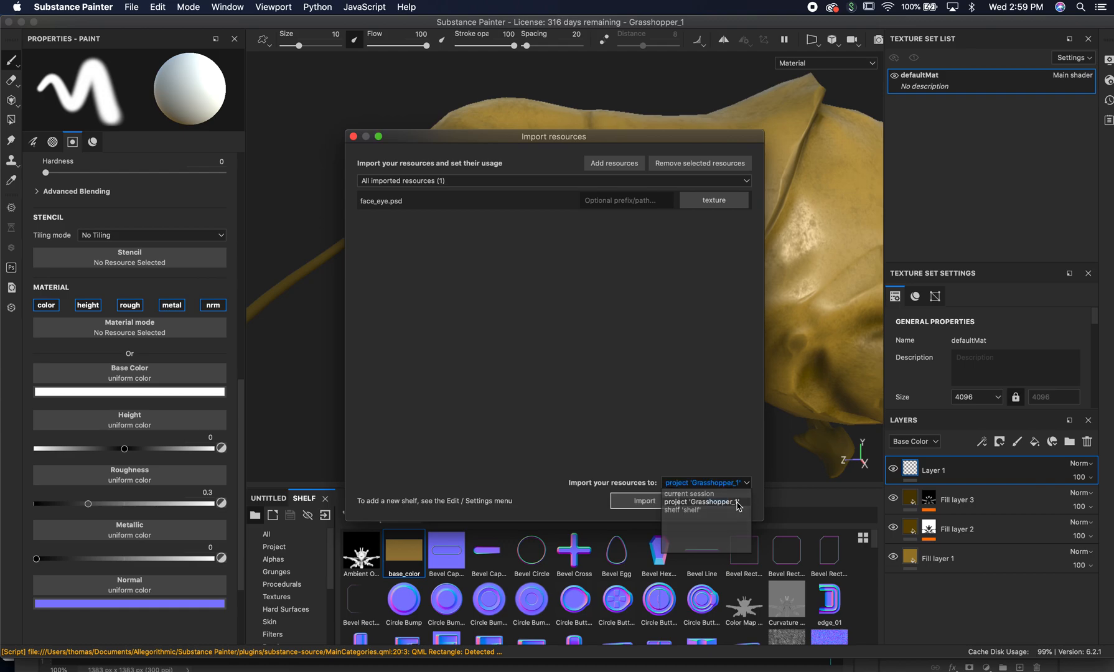
{"action": "left_click", "coordinate": [651, 502]}
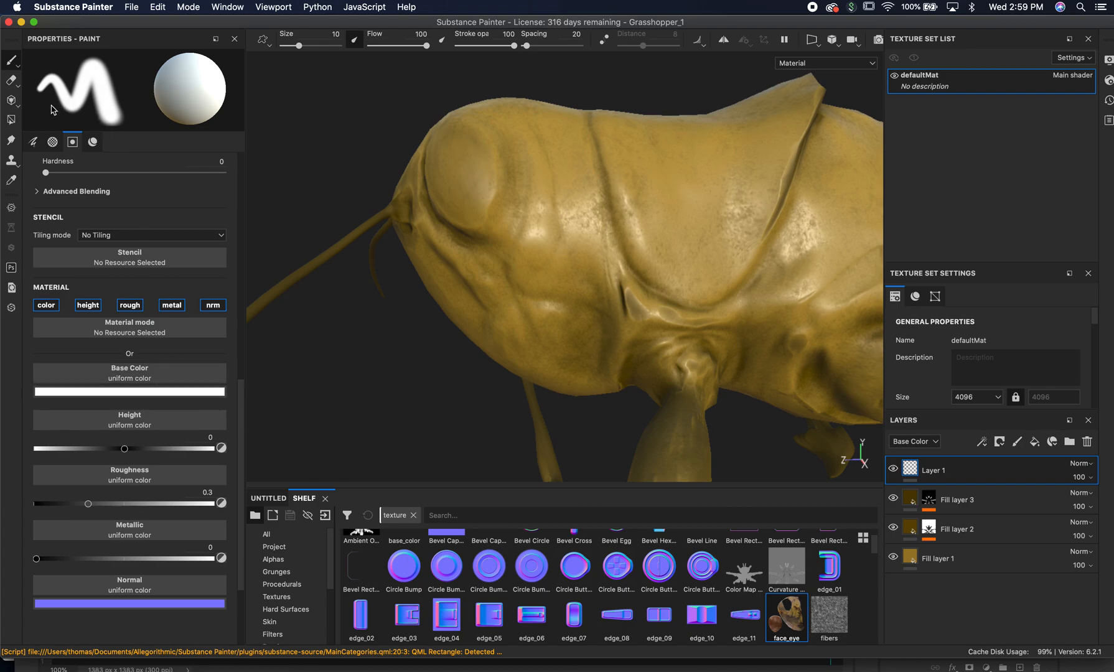
Activate the Projection tool, assign the face_eye texture as its base color and turn on symmetry
{"action": "left_click", "coordinate": [12, 102]}
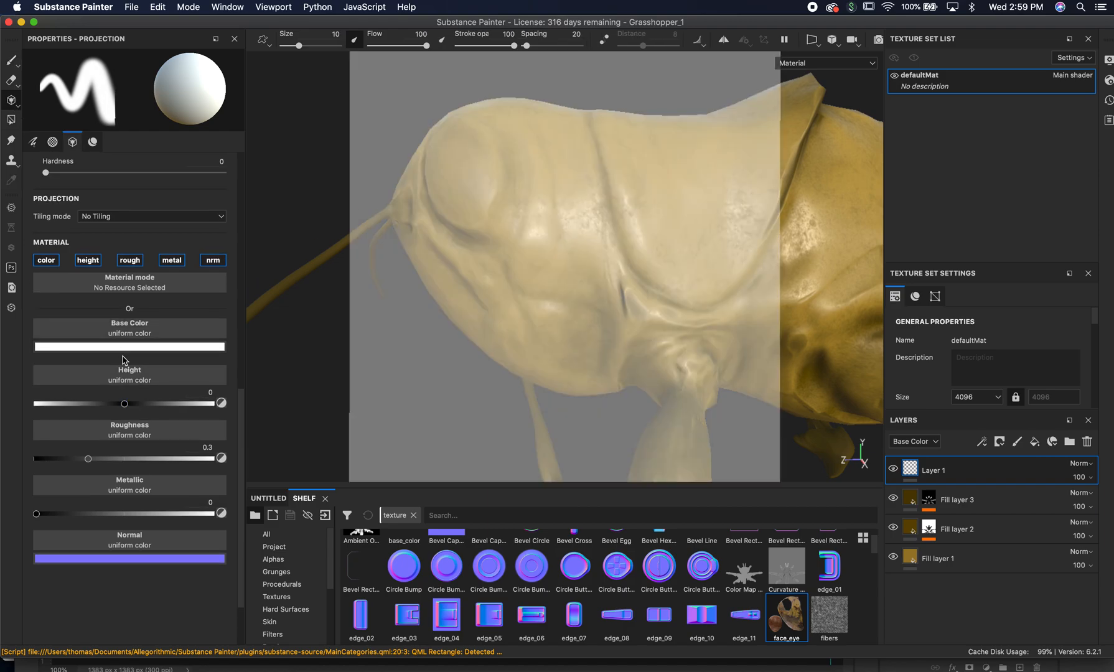
{"action": "left_click_drag", "start_coordinate": [787, 619], "coordinate": [142, 334]}
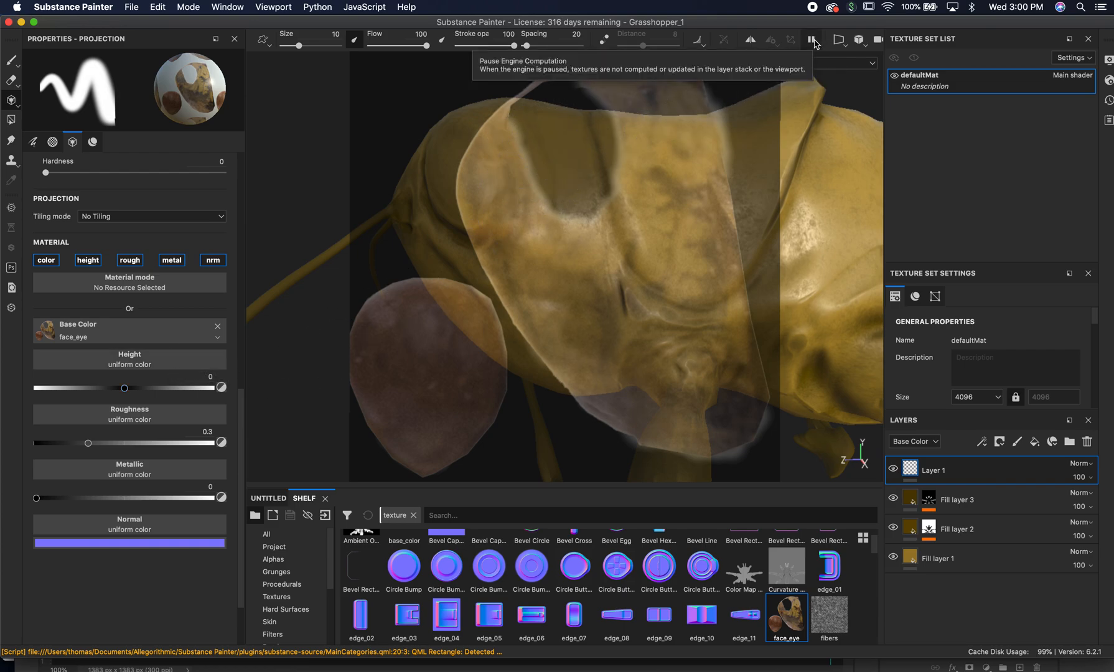
{"action": "left_click", "coordinate": [751, 40]}
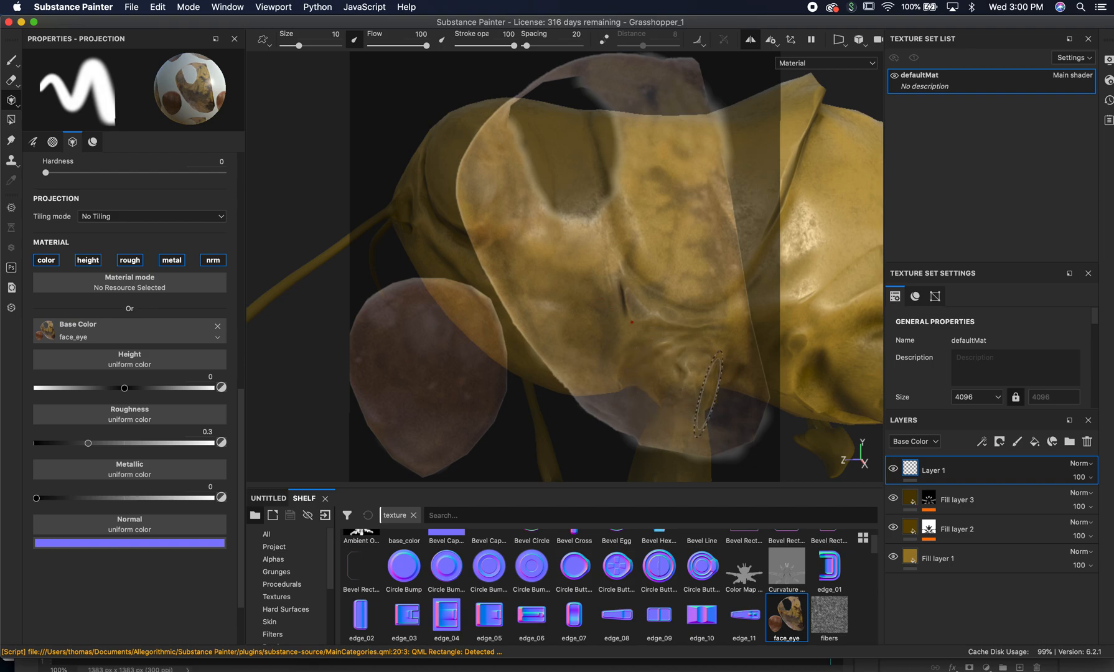
Scale down and slightly rotate the face_eye stencil to fit the side of the grasshopper's head
{"action": "key", "text": "alt"}
{"action": "left_click_drag", "start_coordinate": [806, 289], "coordinate": [749, 322], "text": "alt"}
{"action": "right_click_drag", "start_coordinate": [749, 322], "coordinate": [815, 290], "text": "alt"}
{"action": "mouse_move", "coordinate": [803, 283]}
{"action": "middle_mouse_down", "text": "alt"}
{"action": "mouse_move", "coordinate": [824, 305]}
{"action": "mouse_move", "coordinate": [863, 307]}
{"action": "middle_mouse_up", "text": "alt"}
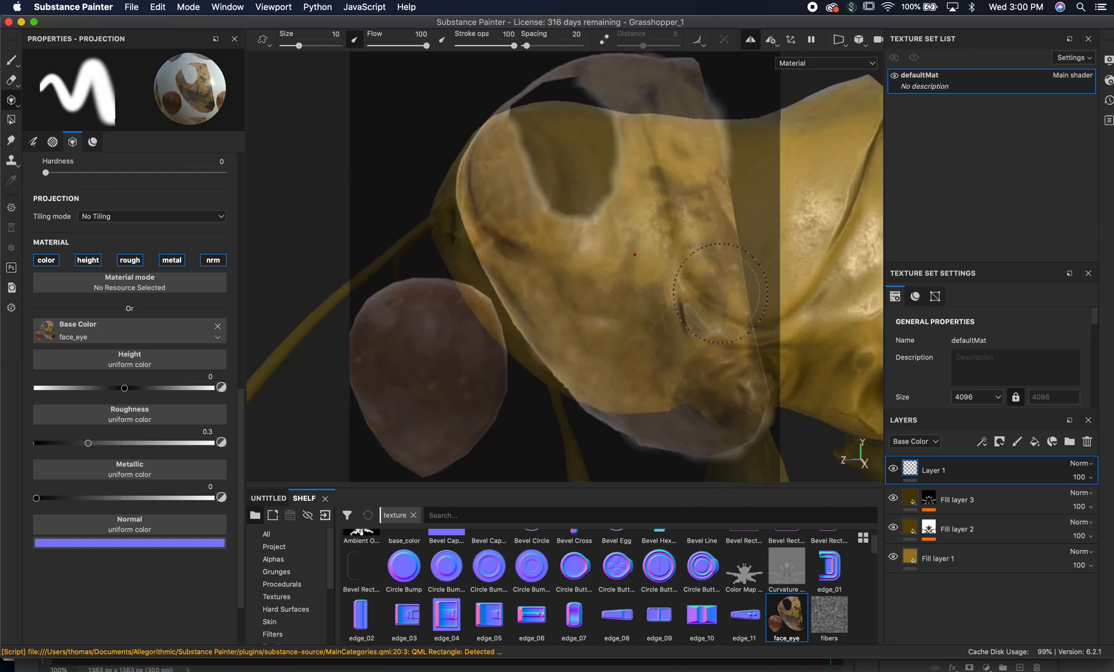
{"action": "key", "text": "s"}
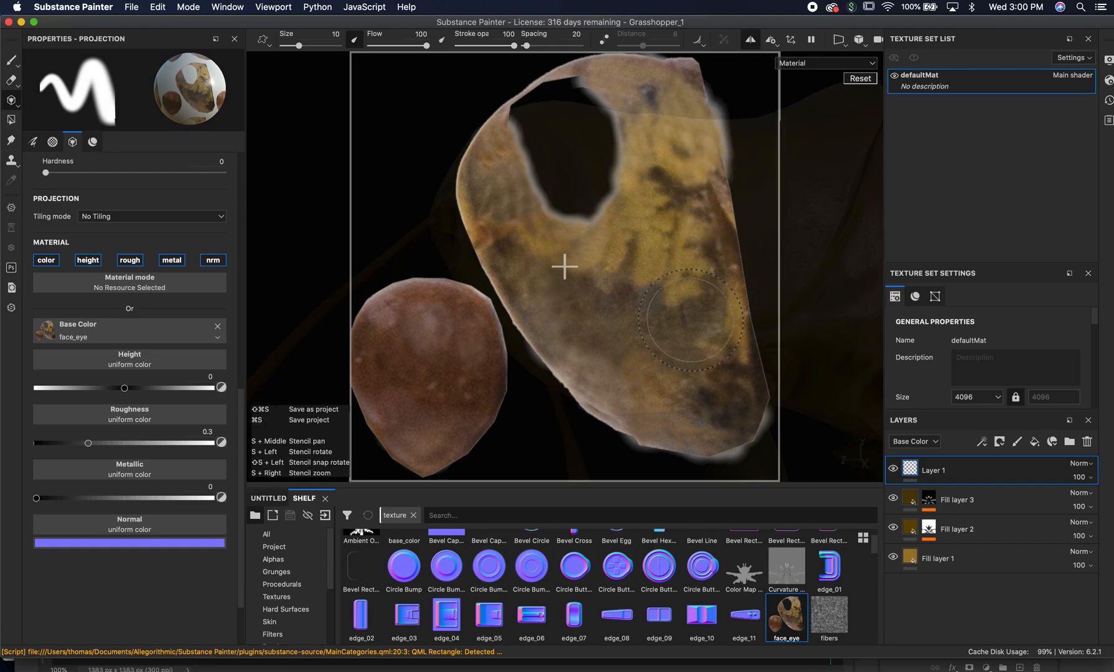
{"action": "left_click_drag", "start_coordinate": [661, 339], "coordinate": [695, 318]}
{"action": "right_click_drag", "start_coordinate": [695, 319], "coordinate": [430, 303]}
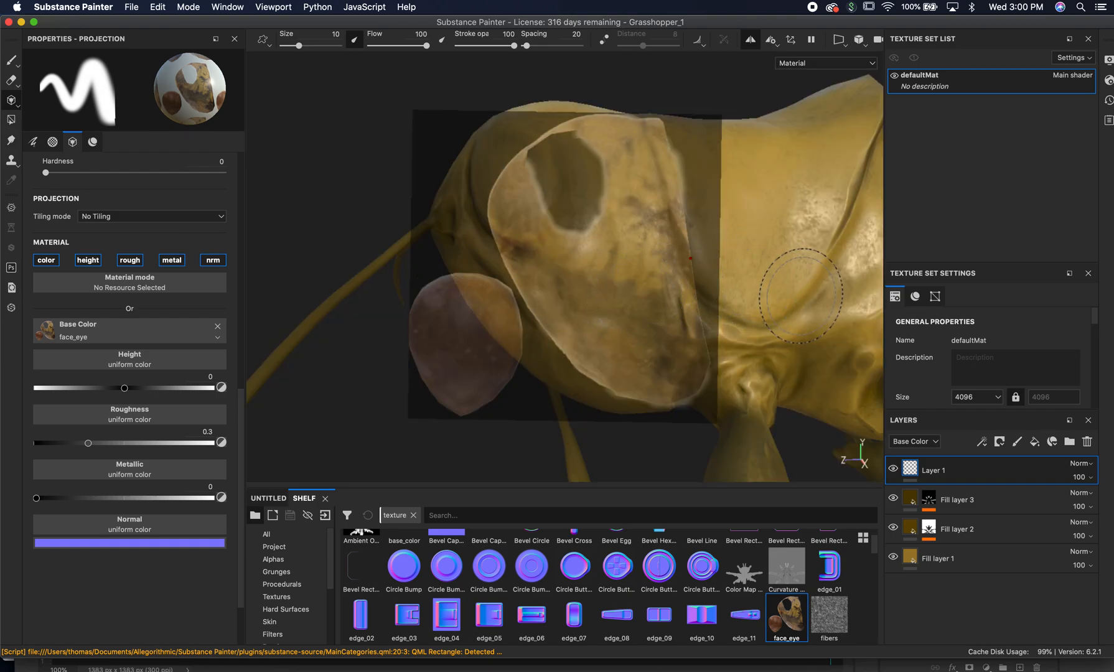
{"action": "key", "text": "s"}
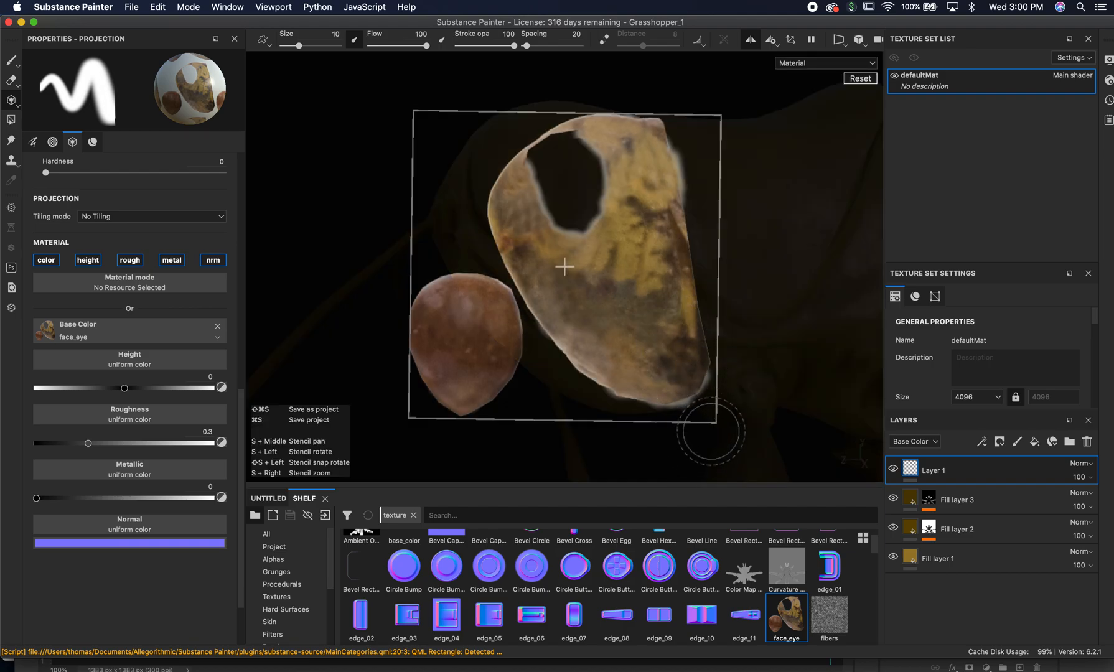
{"action": "left_click_drag", "start_coordinate": [709, 418], "coordinate": [714, 416]}
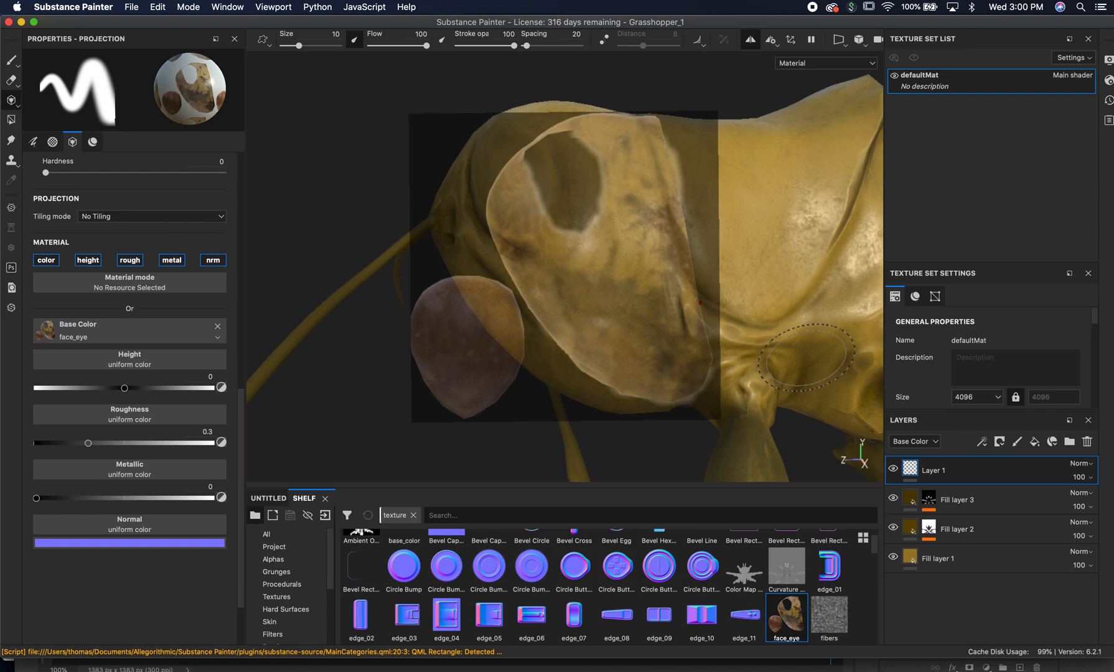
Fine-tune the fit between stencil and head by matching the model's angle and size and slightly rotating the stencil clockwise
{"action": "right_click_drag", "start_coordinate": [806, 358], "coordinate": [675, 343], "text": "alt"}
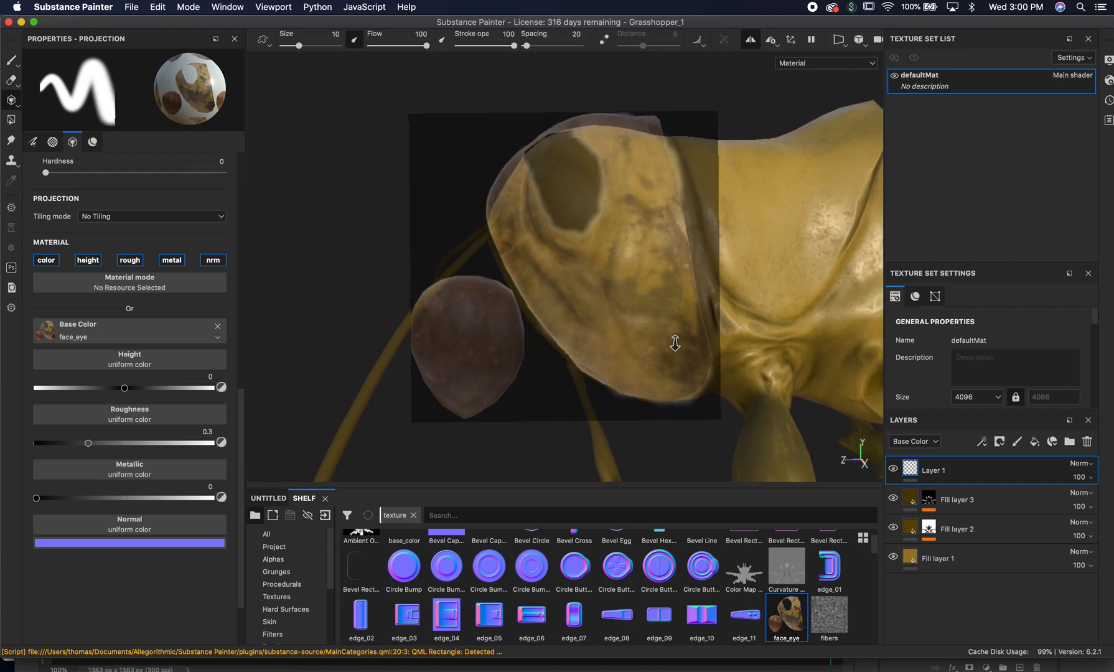
{"action": "middle_click_drag", "start_coordinate": [698, 333], "coordinate": [699, 316], "text": "alt"}
{"action": "left_click_drag", "start_coordinate": [757, 429], "coordinate": [759, 402], "text": "alt"}
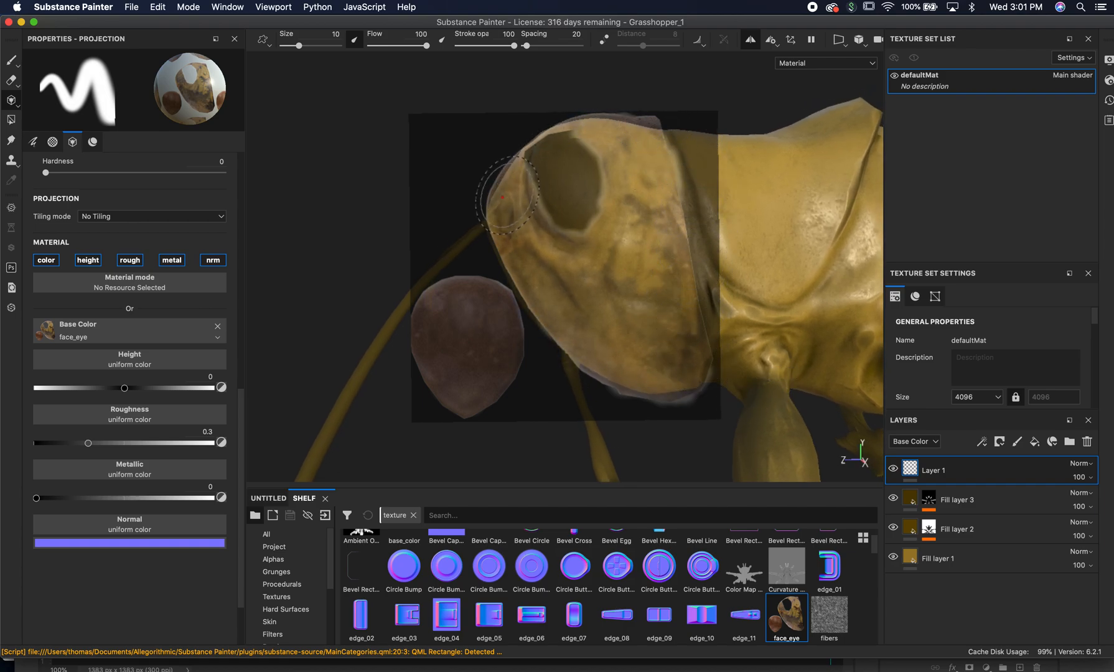
{"action": "key", "text": "s"}
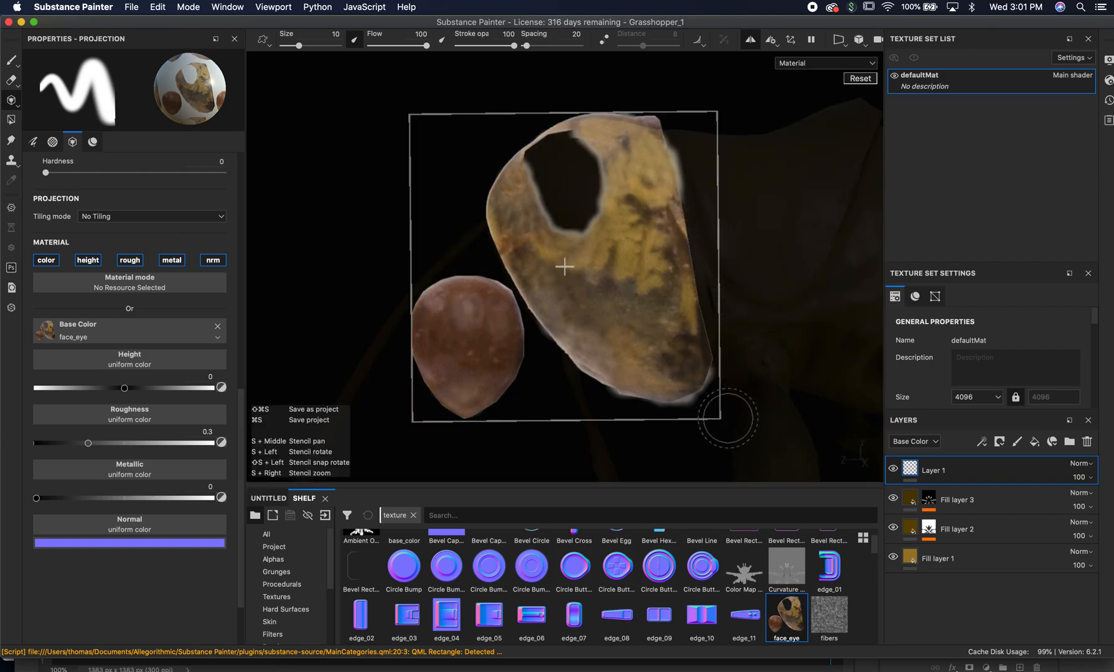
{"action": "left_click_drag", "start_coordinate": [711, 408], "coordinate": [707, 413]}
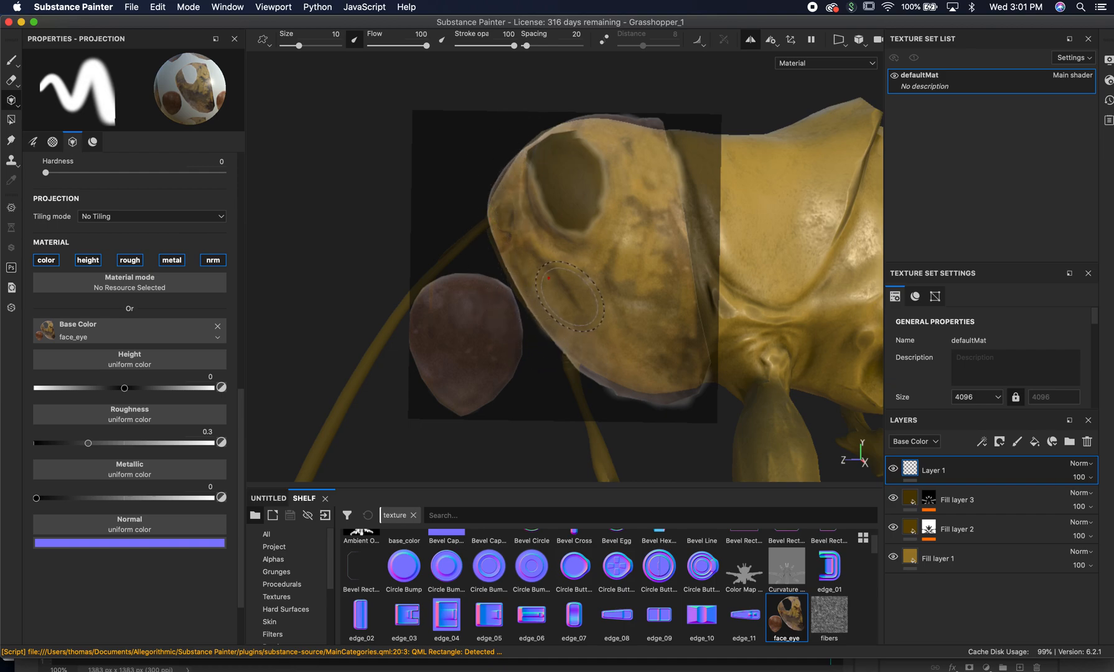
{"action": "right_click_drag", "start_coordinate": [715, 279], "coordinate": [710, 278], "text": "alt"}
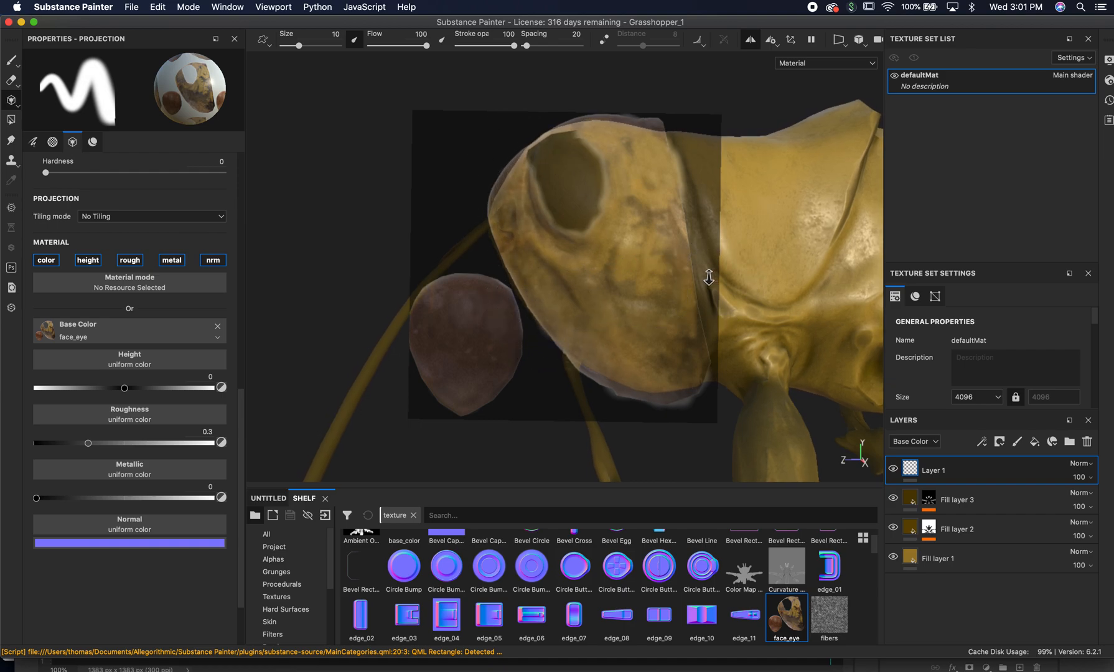
{"action": "middle_click_drag", "start_coordinate": [709, 277], "coordinate": [719, 276], "text": "alt"}
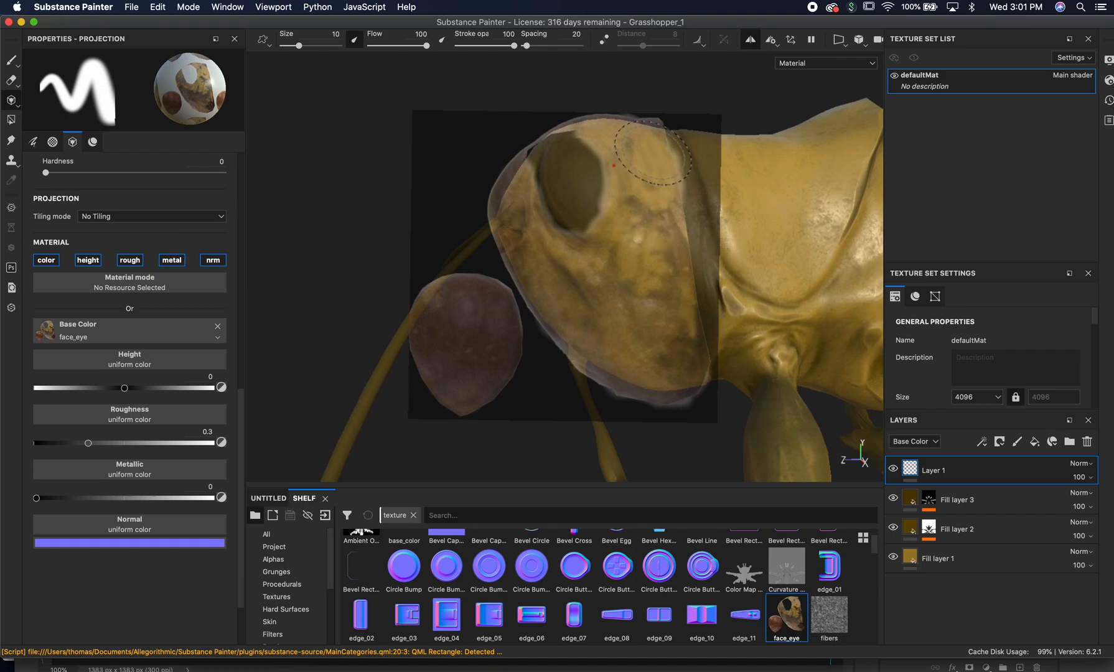
Paint the projected face texture over the side of the head around the eye on Layer 1
{"action": "left_click_drag", "start_coordinate": [651, 149], "coordinate": [593, 135]}
{"action": "mouse_move", "coordinate": [527, 166]}
{"action": "left_mouse_down"}
{"action": "mouse_move", "coordinate": [525, 231]}
{"action": "mouse_move", "coordinate": [579, 305]}
{"action": "mouse_move", "coordinate": [632, 346]}
{"action": "mouse_move", "coordinate": [691, 340]}
{"action": "mouse_move", "coordinate": [656, 171]}
{"action": "mouse_move", "coordinate": [601, 200]}
{"action": "mouse_move", "coordinate": [650, 333]}
{"action": "mouse_move", "coordinate": [531, 220]}
{"action": "left_mouse_up"}
{"action": "key", "text": "s"}
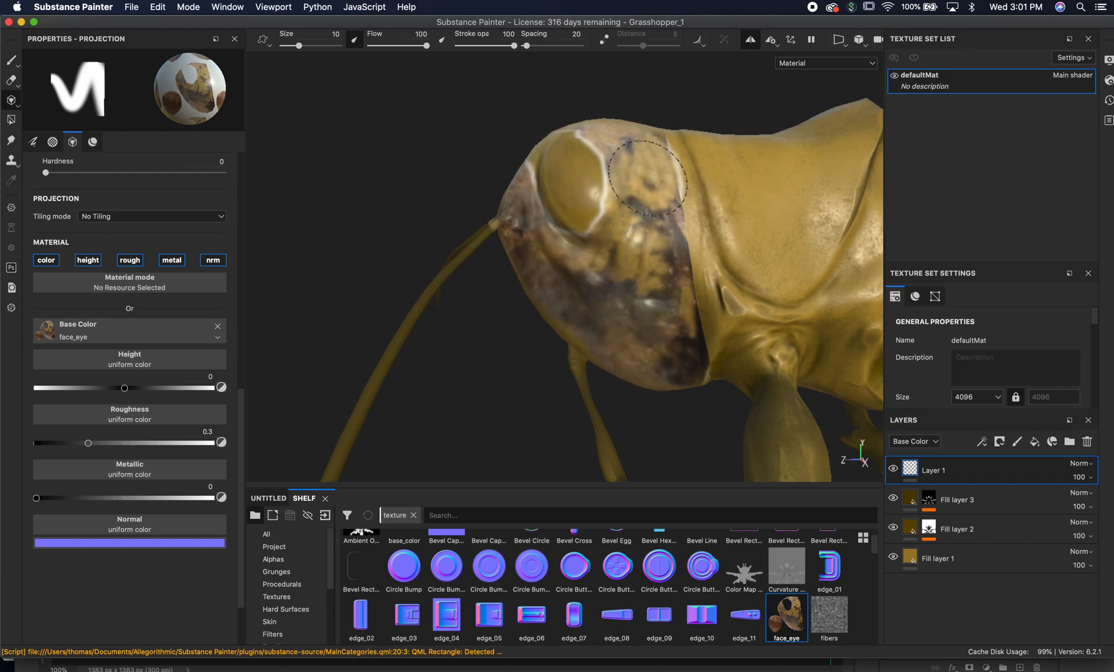
{"action": "key", "text": "s"}
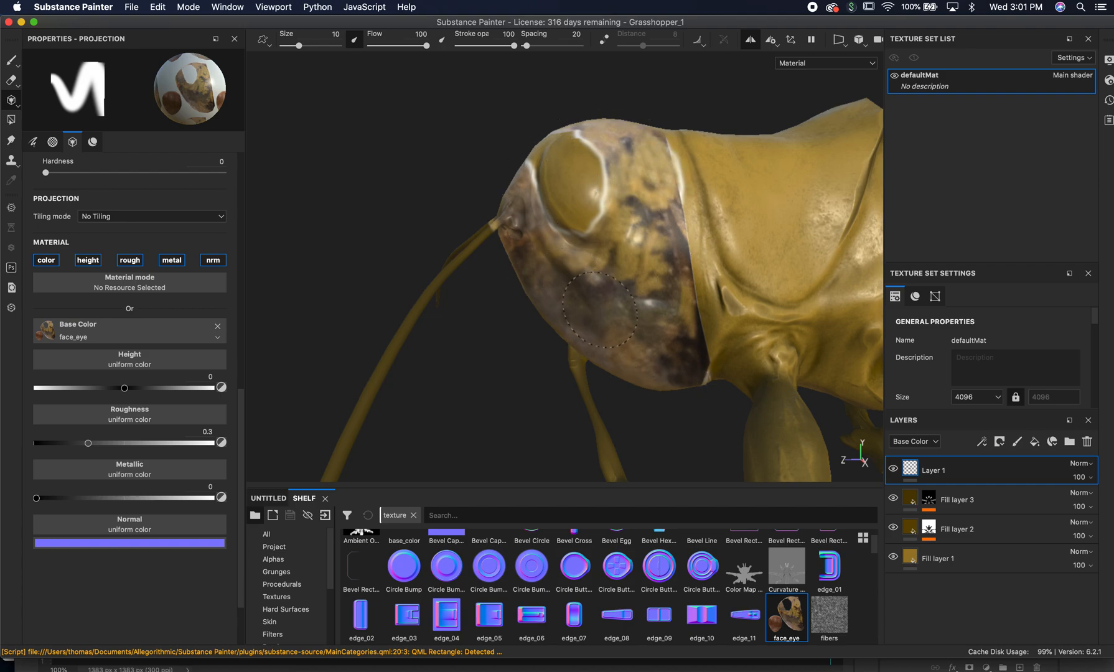
{"action": "key", "text": "s"}
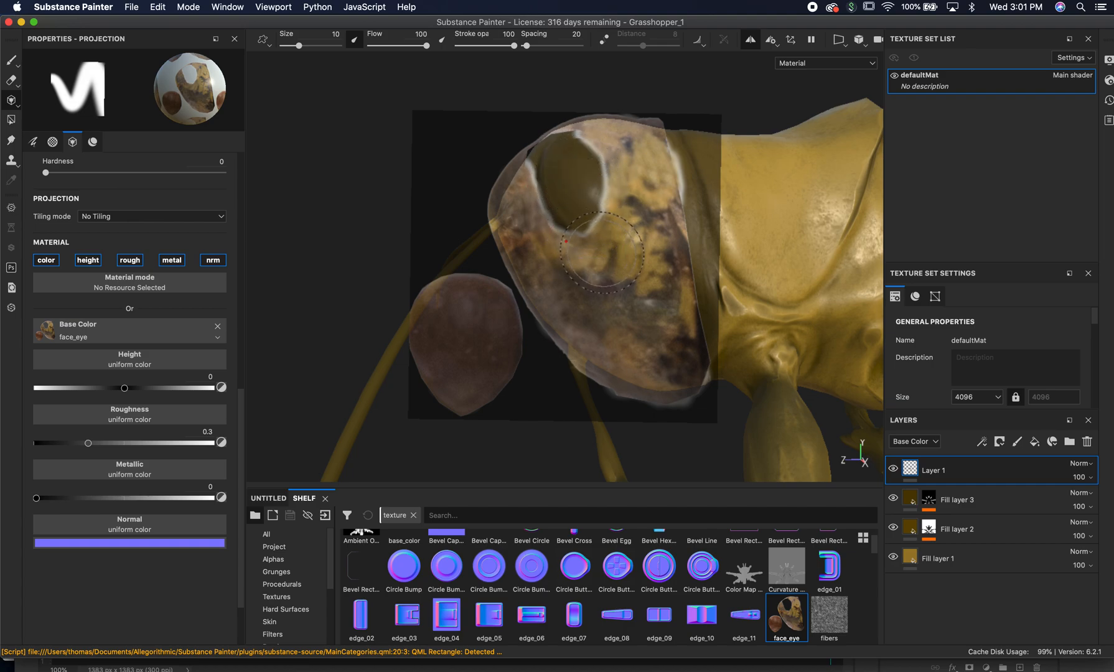
Tilt the stencil slightly counterclockwise and project the face texture onto the front of the head near the eye
{"action": "left_click_drag", "start_coordinate": [607, 248], "coordinate": [624, 282], "text": "alt"}
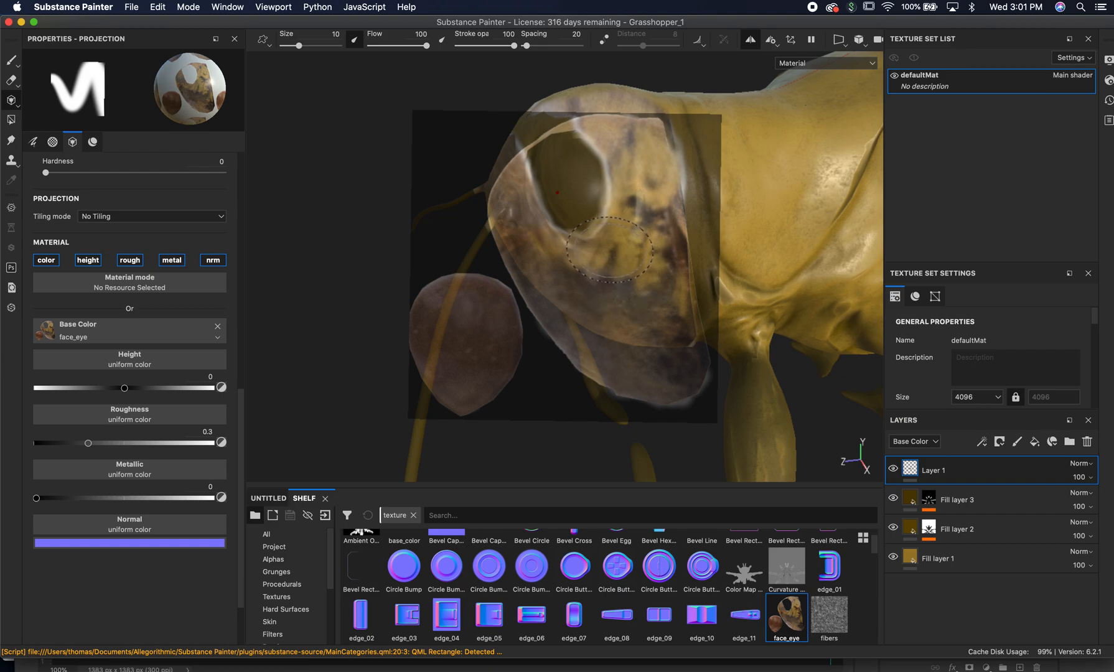
{"action": "key", "text": "s"}
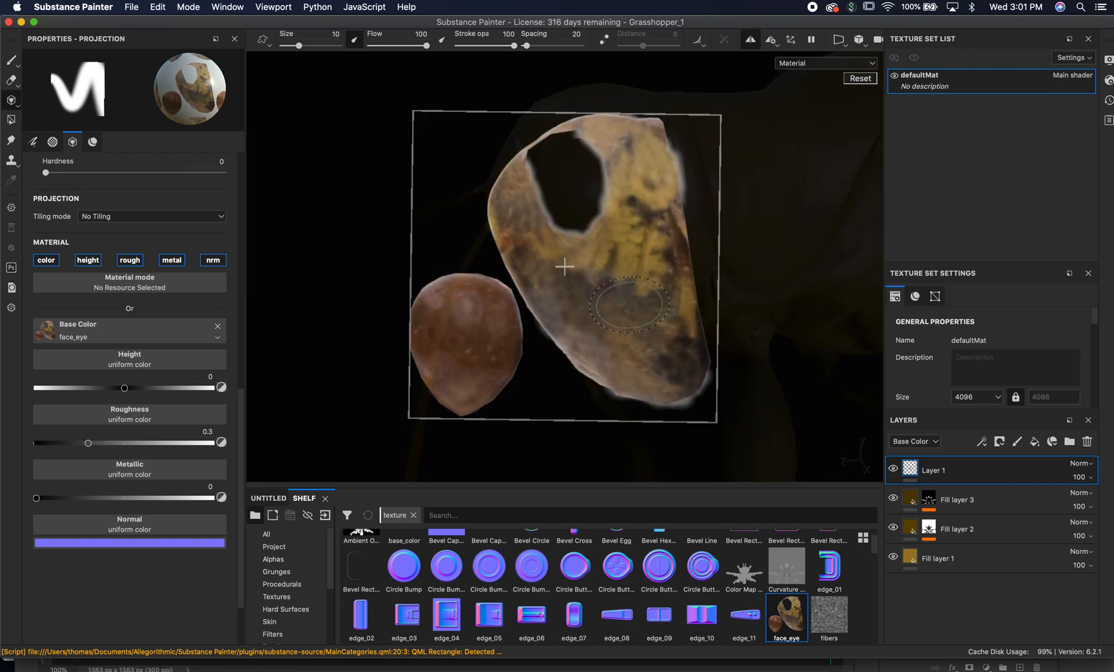
{"action": "left_click_drag", "start_coordinate": [621, 300], "coordinate": [619, 295]}
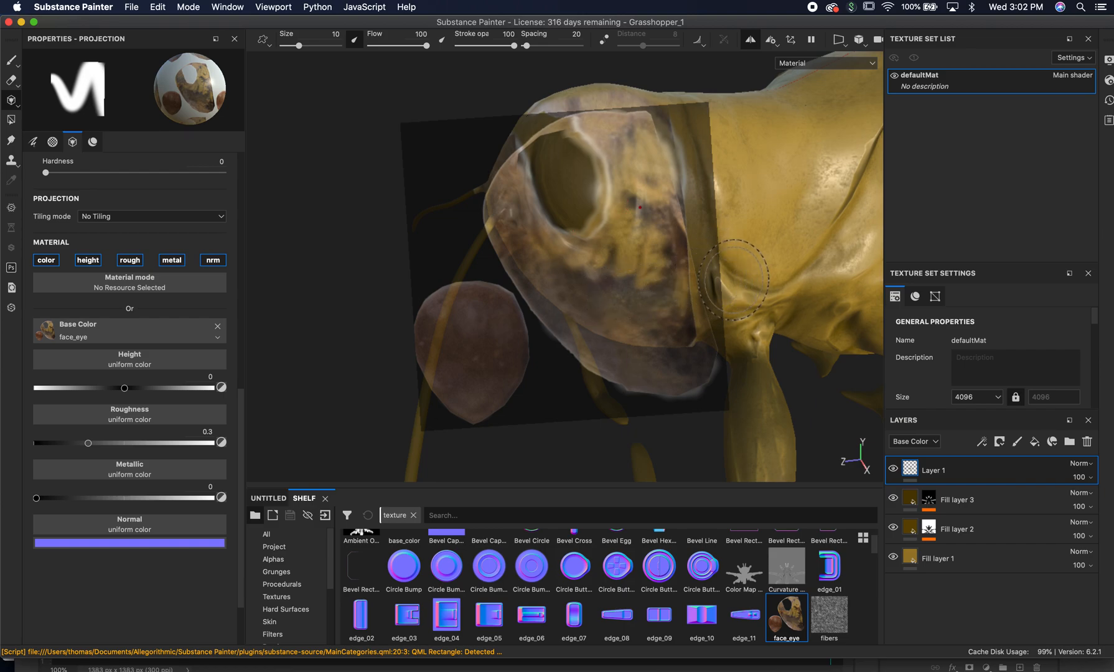
{"action": "mouse_move", "coordinate": [747, 267]}
{"action": "left_mouse_down", "text": "alt"}
{"action": "mouse_move", "coordinate": [745, 314]}
{"action": "mouse_move", "coordinate": [744, 304]}
{"action": "mouse_move", "coordinate": [716, 328]}
{"action": "mouse_move", "coordinate": [707, 315]}
{"action": "left_mouse_up", "text": "alt"}
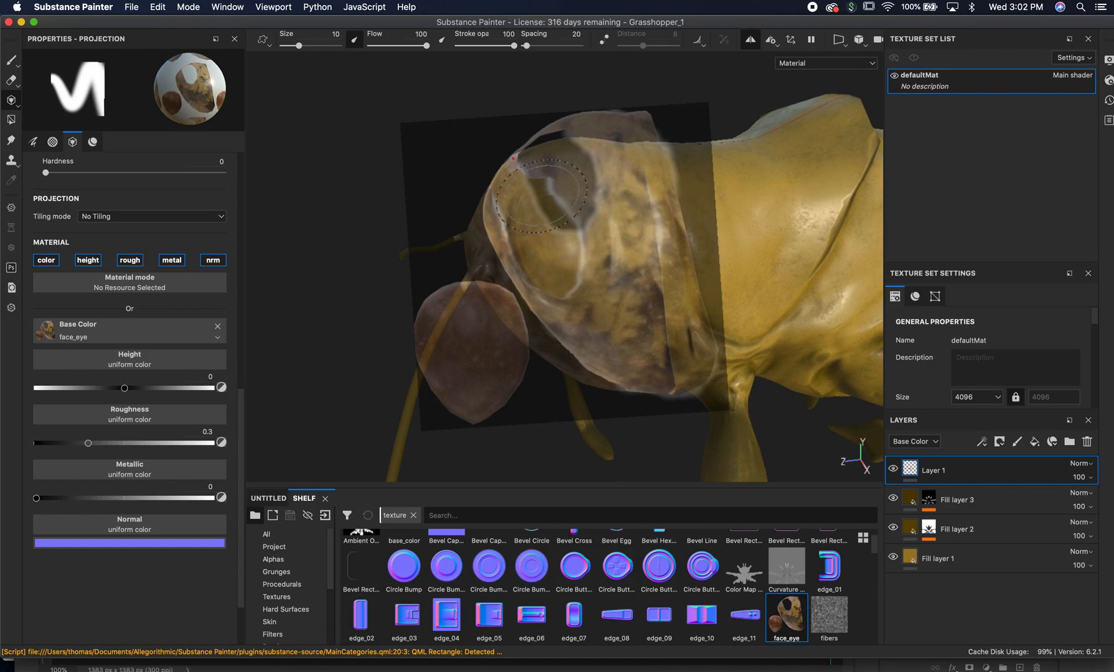
{"action": "mouse_move", "coordinate": [521, 187]}
{"action": "left_mouse_down"}
{"action": "mouse_move", "coordinate": [505, 204]}
{"action": "mouse_move", "coordinate": [536, 170]}
{"action": "left_mouse_up"}
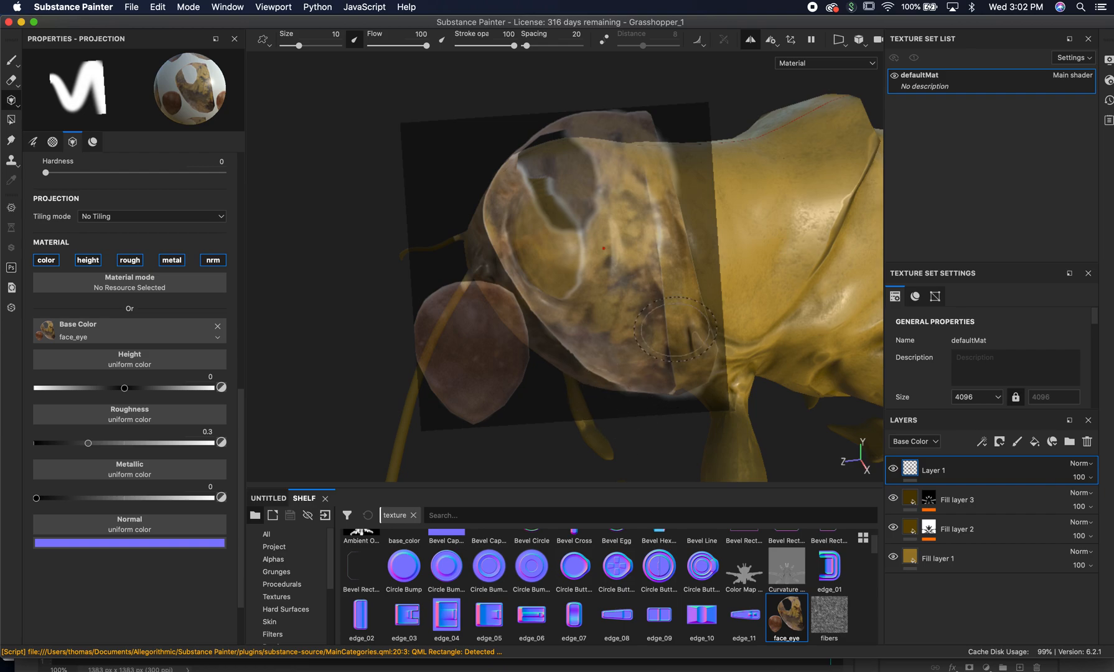
Rotate the stencil further counterclockwise to follow the lower contour of the face
{"action": "mouse_move", "coordinate": [601, 358]}
{"action": "left_mouse_down", "text": "alt"}
{"action": "mouse_move", "coordinate": [675, 393]}
{"action": "mouse_move", "coordinate": [601, 362]}
{"action": "left_mouse_up", "text": "alt"}
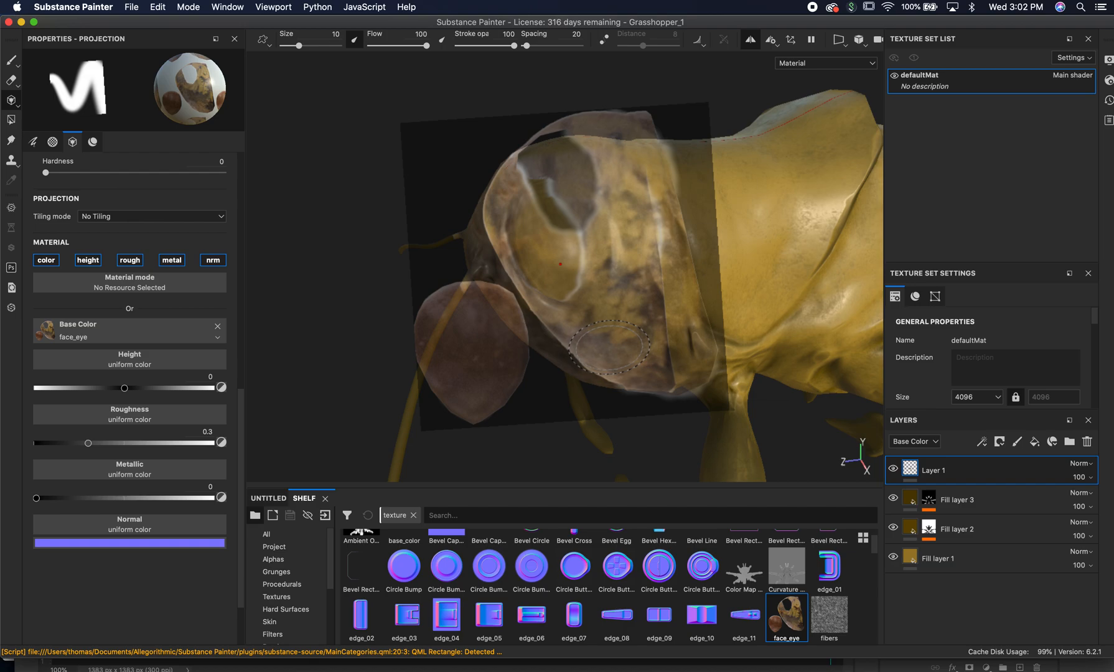
{"action": "key", "text": "s"}
{"action": "mouse_move", "coordinate": [568, 365]}
{"action": "left_mouse_down"}
{"action": "mouse_move", "coordinate": [594, 349]}
{"action": "mouse_move", "coordinate": [579, 359]}
{"action": "left_mouse_up"}
{"action": "key", "text": "s"}
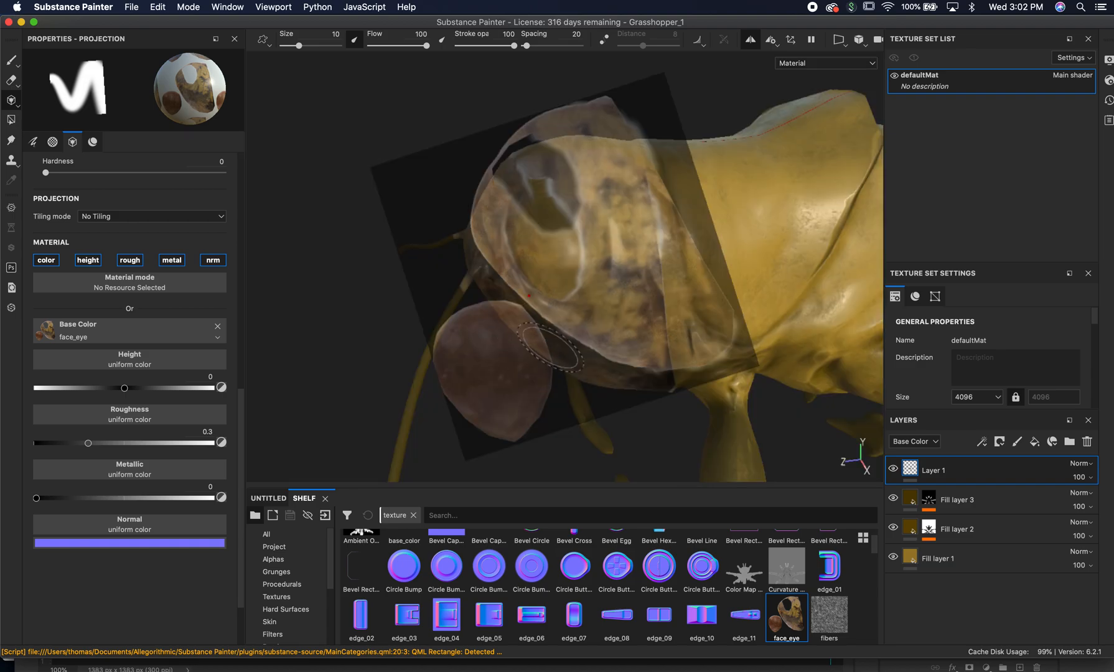
Move the stencil so its brown eye image covers the eye on the side of the head
{"action": "scroll", "coordinate": [556, 347], "scroll_direction": "down", "scroll_amount": 2}
{"action": "scroll", "coordinate": [556, 348], "scroll_direction": "up", "scroll_amount": 4}
{"action": "key", "text": "s"}
{"action": "middle_click_drag", "start_coordinate": [585, 291], "coordinate": [660, 178]}
{"action": "mouse_move", "coordinate": [675, 367]}
{"action": "left_mouse_down"}
{"action": "mouse_move", "coordinate": [685, 348]}
{"action": "mouse_move", "coordinate": [692, 429]}
{"action": "mouse_move", "coordinate": [737, 389]}
{"action": "mouse_move", "coordinate": [696, 399]}
{"action": "mouse_move", "coordinate": [698, 369]}
{"action": "left_mouse_up"}
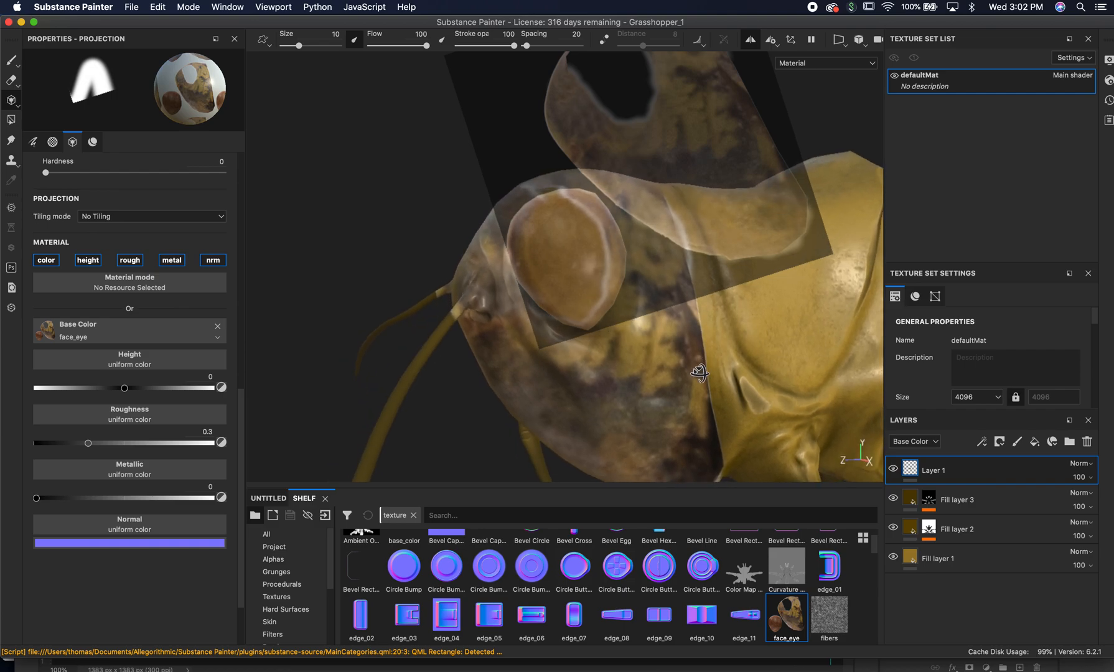
Align the model's eye with the stencil and paint the brown eye texture over the whole eye, out to its edges
{"action": "middle_click_drag", "start_coordinate": [698, 376], "coordinate": [699, 374], "text": "alt"}
{"action": "left_click_drag", "start_coordinate": [699, 374], "coordinate": [680, 361], "text": "alt"}
{"action": "mouse_move", "coordinate": [565, 240]}
{"action": "left_mouse_down"}
{"action": "mouse_move", "coordinate": [601, 237]}
{"action": "mouse_move", "coordinate": [561, 287]}
{"action": "mouse_move", "coordinate": [622, 255]}
{"action": "mouse_move", "coordinate": [575, 208]}
{"action": "mouse_move", "coordinate": [539, 212]}
{"action": "left_mouse_up"}
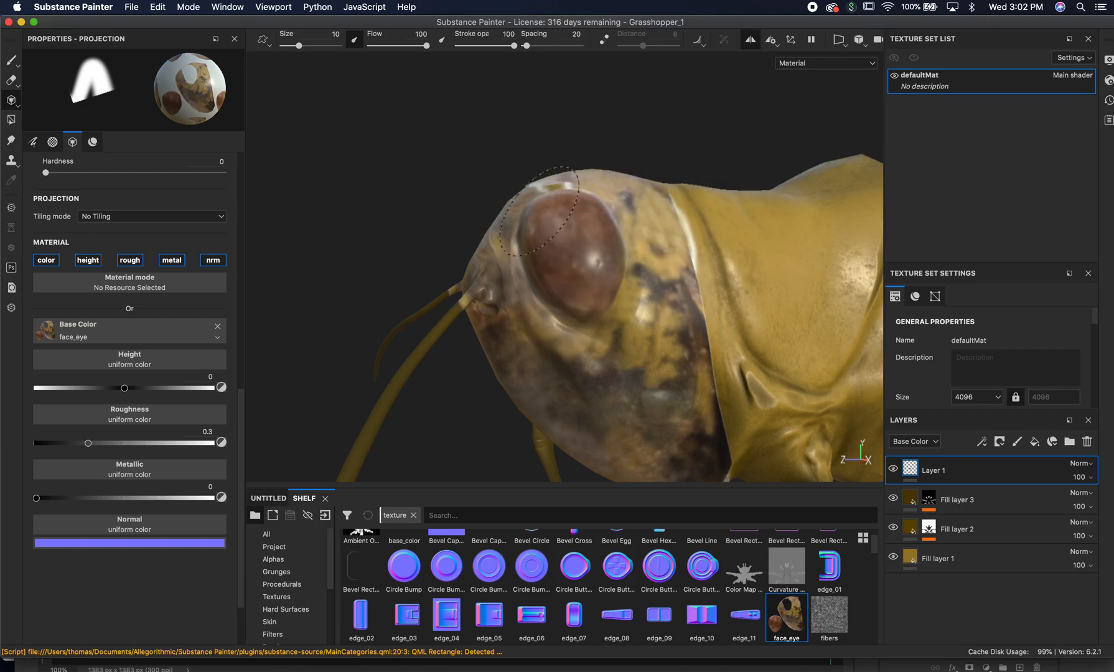
{"action": "mouse_move", "coordinate": [590, 316]}
{"action": "left_mouse_down"}
{"action": "mouse_move", "coordinate": [600, 186]}
{"action": "mouse_move", "coordinate": [563, 180]}
{"action": "mouse_move", "coordinate": [550, 215]}
{"action": "left_mouse_up"}
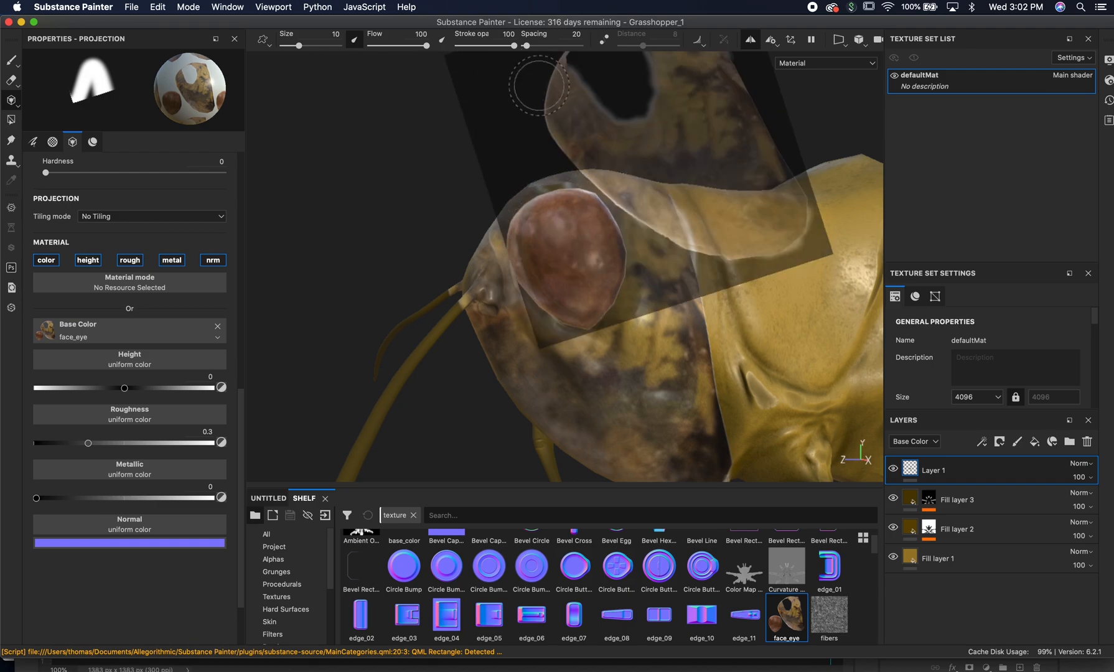
{"action": "left_click_drag", "start_coordinate": [584, 251], "coordinate": [581, 210]}
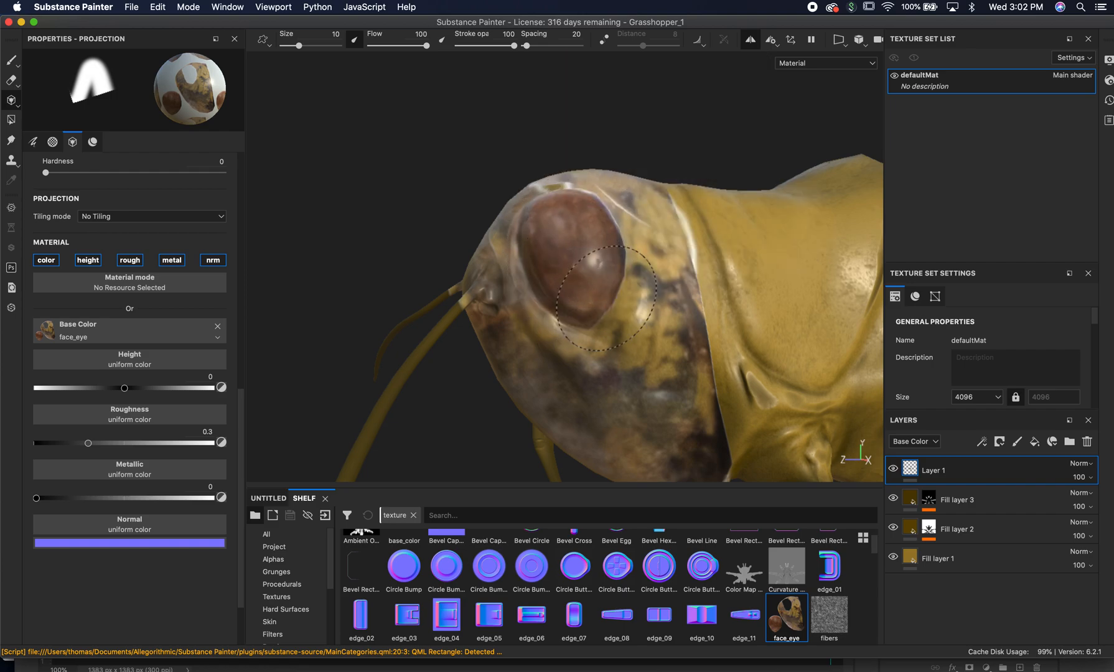
{"action": "mouse_move", "coordinate": [609, 241]}
{"action": "left_mouse_down"}
{"action": "mouse_move", "coordinate": [535, 249]}
{"action": "mouse_move", "coordinate": [498, 305]}
{"action": "left_mouse_up"}
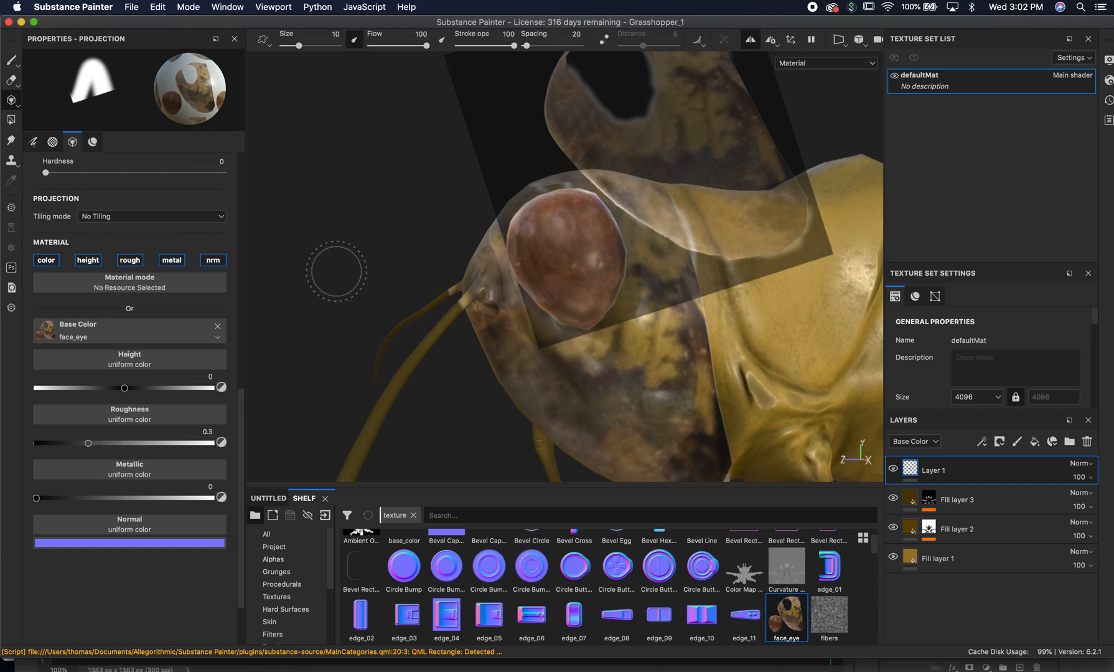
Select Fill layer 3 in the layer stack
{"action": "key", "text": "alt"}
{"action": "key", "text": "super"}
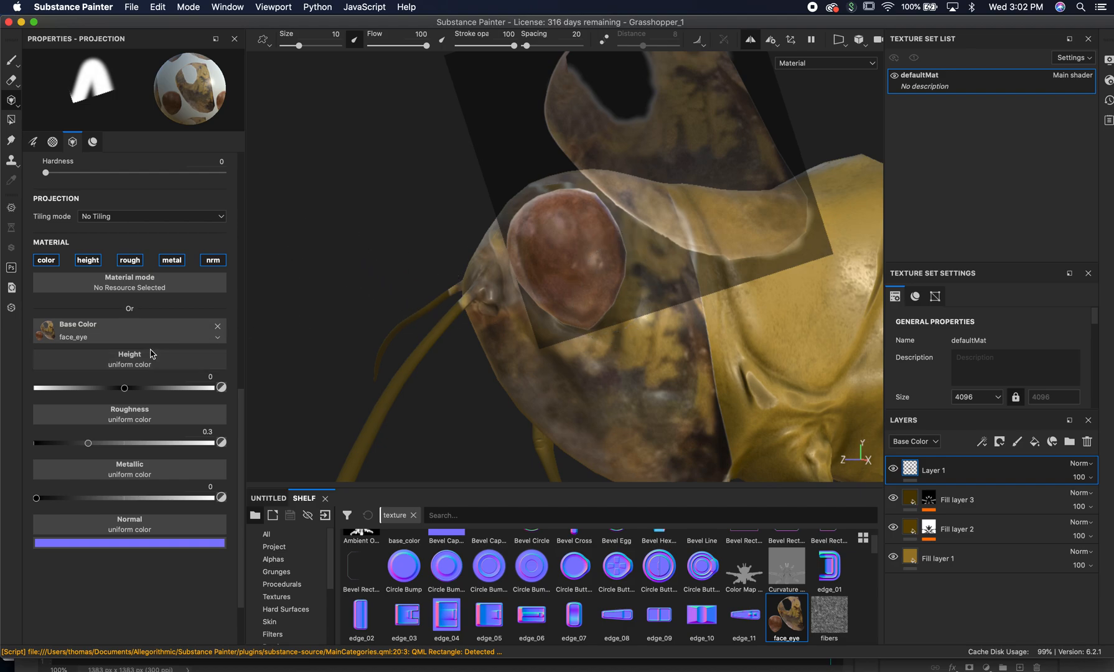
{"action": "left_click", "coordinate": [964, 502]}
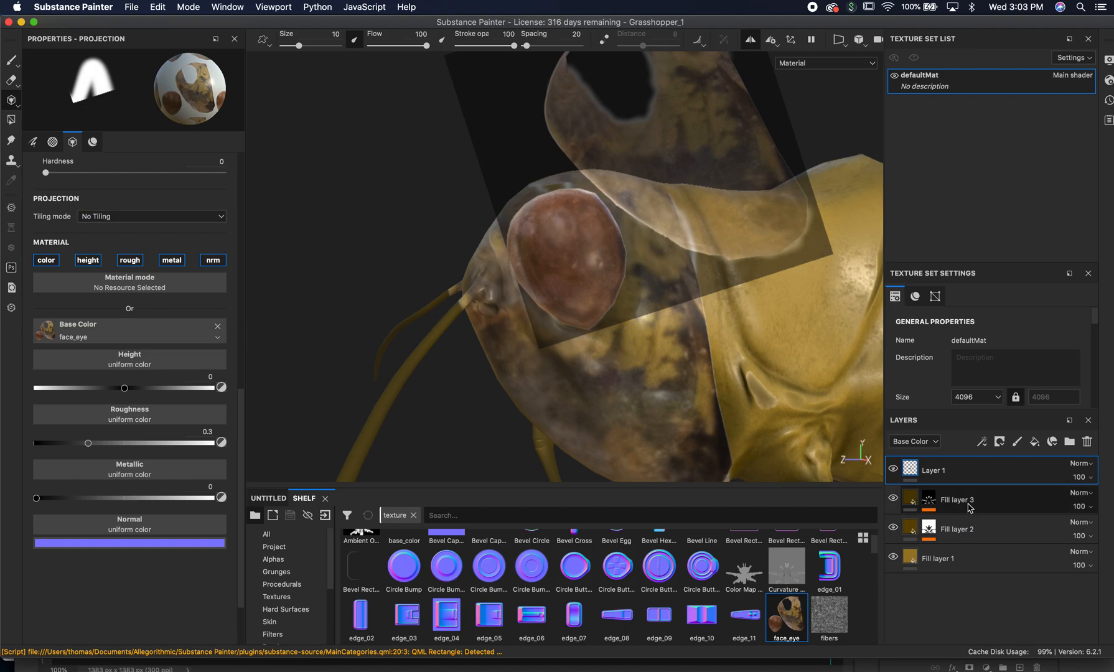
{"action": "left_click", "coordinate": [915, 476]}
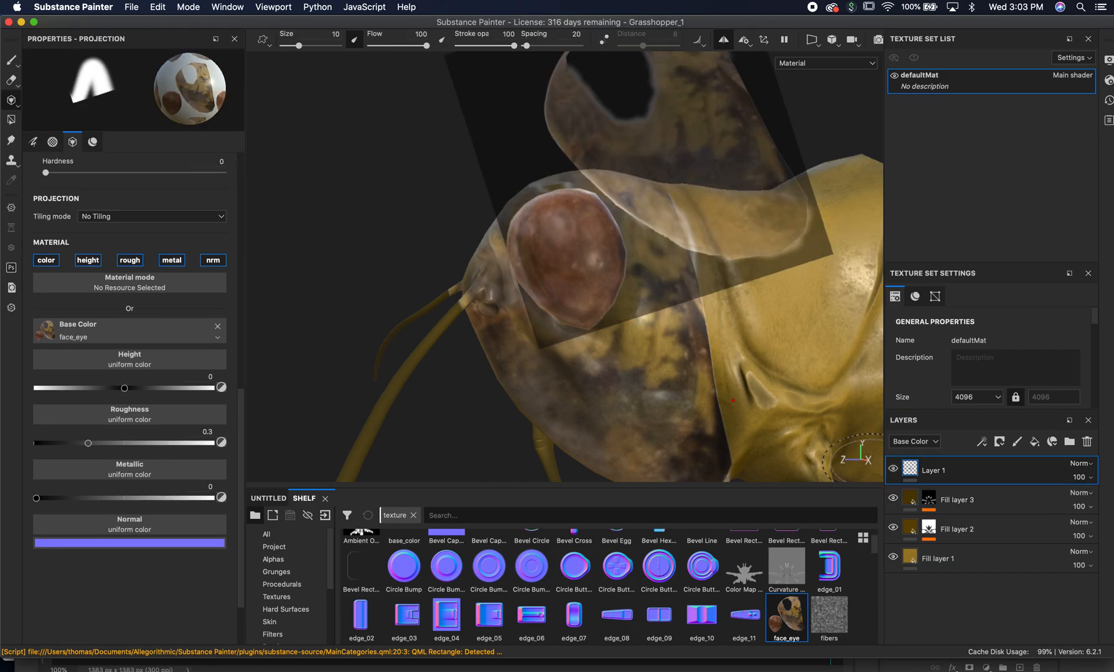
{"action": "left_click", "coordinate": [973, 508]}
Examine the projected face and eye textures from the front and side of the head
{"action": "left_click_drag", "start_coordinate": [722, 353], "coordinate": [623, 330], "text": "alt"}
{"action": "left_click_drag", "start_coordinate": [613, 204], "coordinate": [688, 219], "text": "alt"}
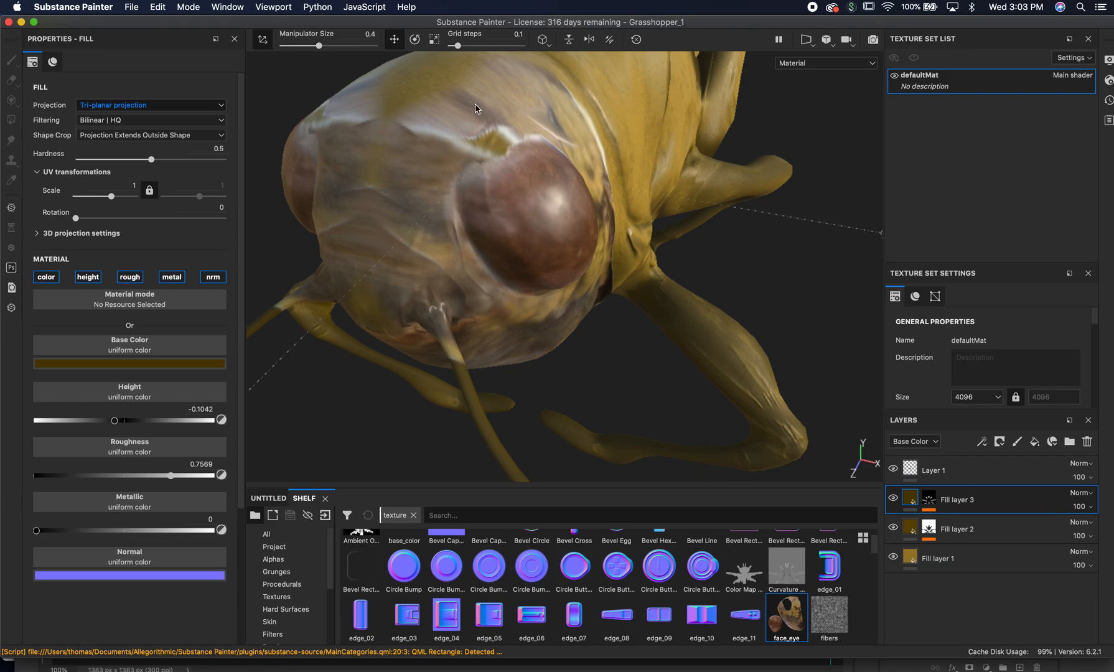
{"action": "left_click_drag", "start_coordinate": [414, 152], "coordinate": [336, 136], "text": "alt"}
{"action": "mouse_move", "coordinate": [531, 352]}
{"action": "left_mouse_down", "text": "alt"}
{"action": "mouse_move", "coordinate": [492, 359]}
{"action": "mouse_move", "coordinate": [502, 237]}
{"action": "left_mouse_up", "text": "alt"}
{"action": "middle_click_drag", "start_coordinate": [502, 237], "coordinate": [496, 202], "text": "alt"}
{"action": "right_click_drag", "start_coordinate": [623, 276], "coordinate": [580, 269], "text": "alt"}
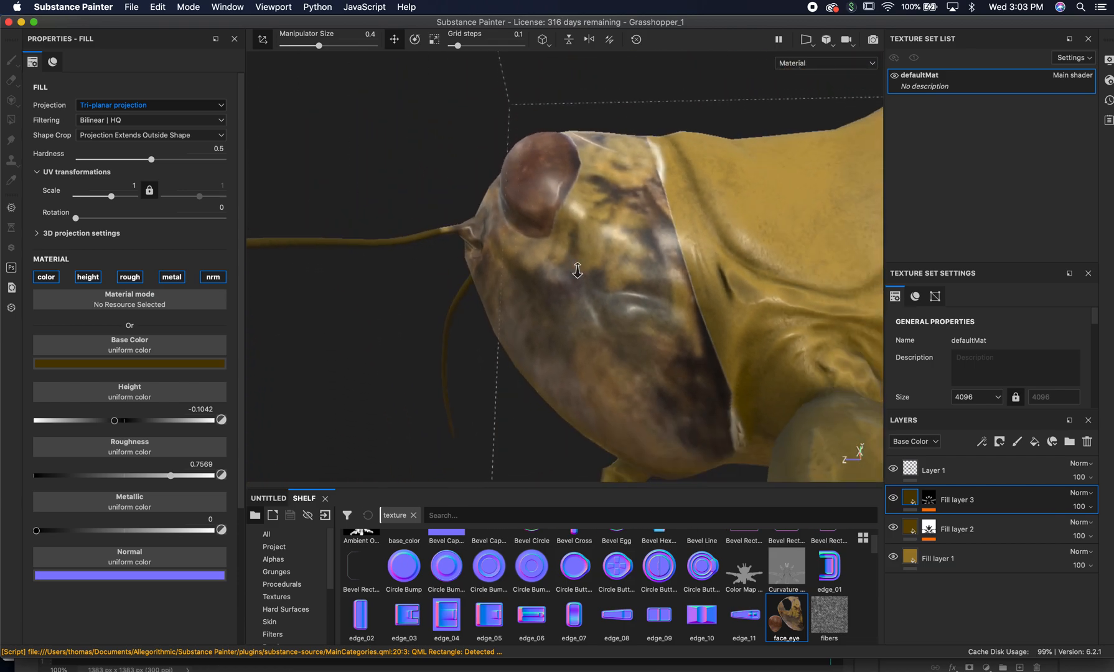
{"action": "left_click_drag", "start_coordinate": [581, 268], "coordinate": [550, 355], "text": "alt"}
{"action": "middle_click_drag", "start_coordinate": [655, 339], "coordinate": [555, 346], "text": "alt"}
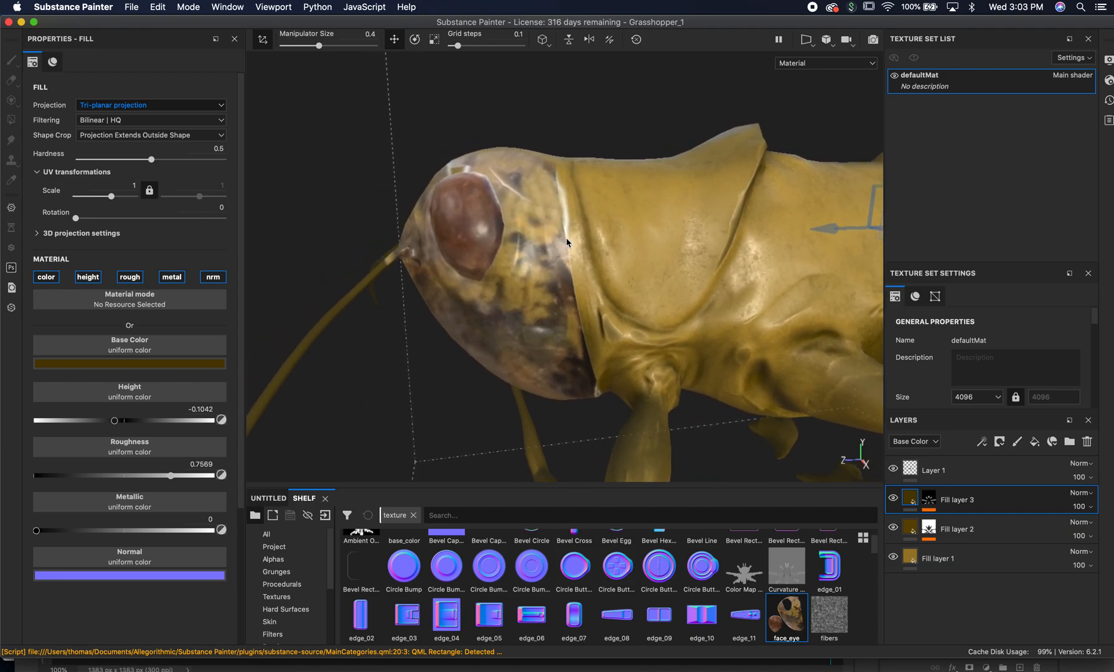
Move Layer 1 down the layer stack to sit between Fill layer 2 and Fill layer 1, and select Fill layer 2
{"action": "left_click_drag", "start_coordinate": [559, 301], "coordinate": [609, 279], "text": "alt"}
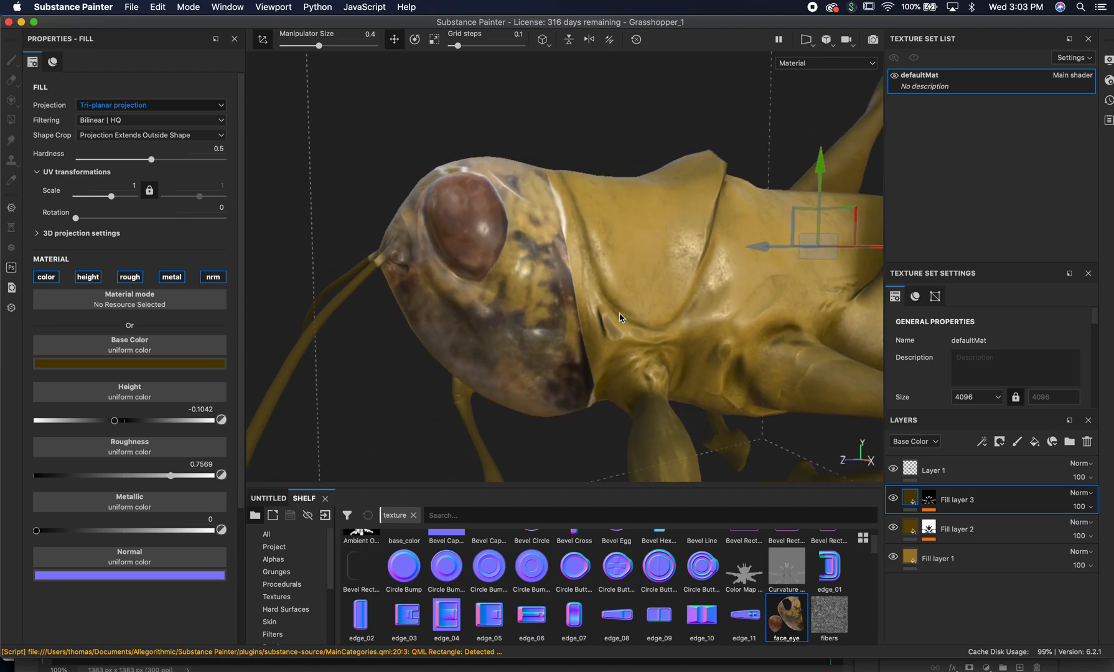
{"action": "left_click_drag", "start_coordinate": [1015, 476], "coordinate": [1011, 543]}
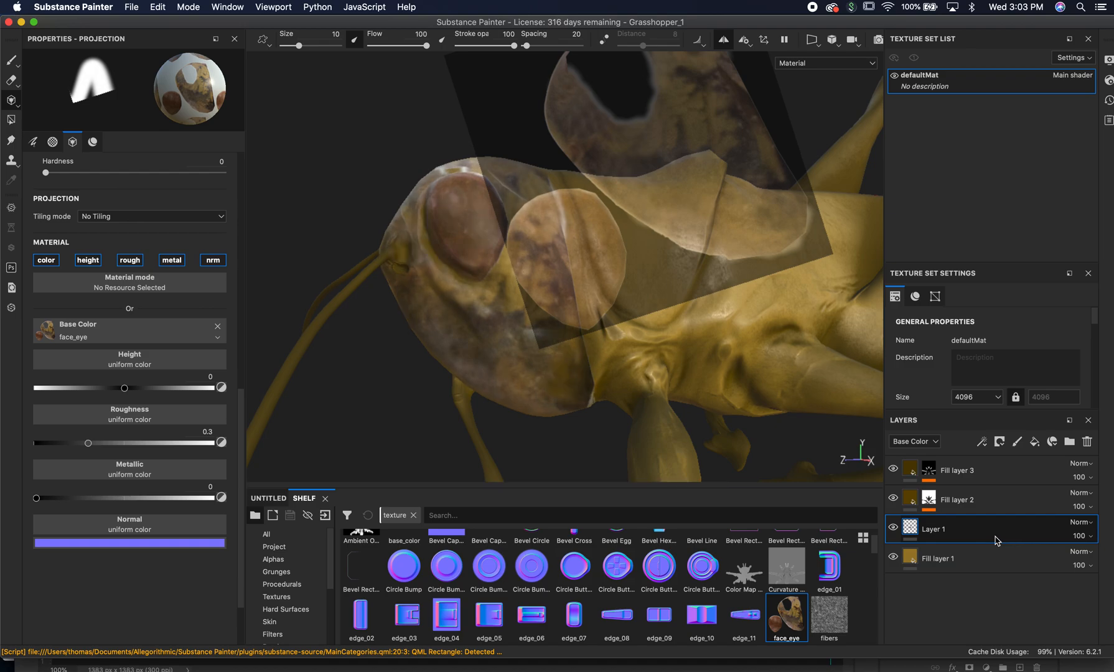
{"action": "left_click", "coordinate": [1019, 501]}
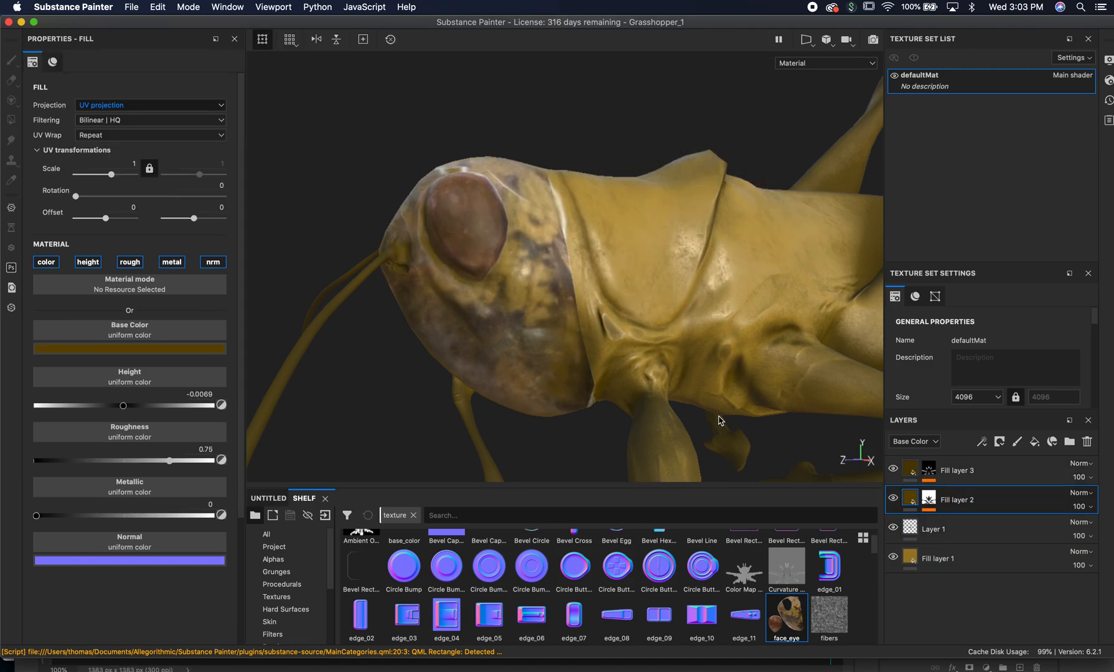
Toggle the visibility of Fill layer 2 off and on to compare its effect on the projected head texture
{"action": "right_click_drag", "start_coordinate": [634, 392], "coordinate": [839, 405], "text": "alt"}
{"action": "left_click_drag", "start_coordinate": [839, 404], "coordinate": [593, 321], "text": "alt"}
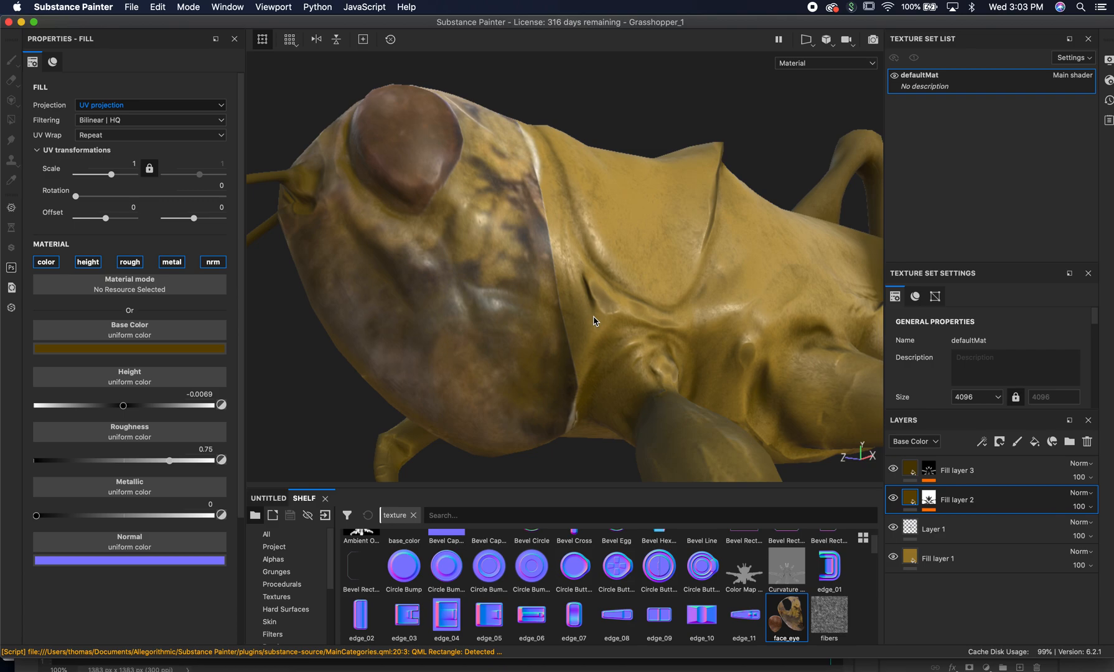
{"action": "mouse_move", "coordinate": [602, 302]}
{"action": "right_mouse_down", "text": "shift"}
{"action": "mouse_move", "coordinate": [583, 284]}
{"action": "mouse_move", "coordinate": [612, 284]}
{"action": "mouse_move", "coordinate": [541, 291]}
{"action": "mouse_move", "coordinate": [611, 296]}
{"action": "right_mouse_up", "text": "shift"}
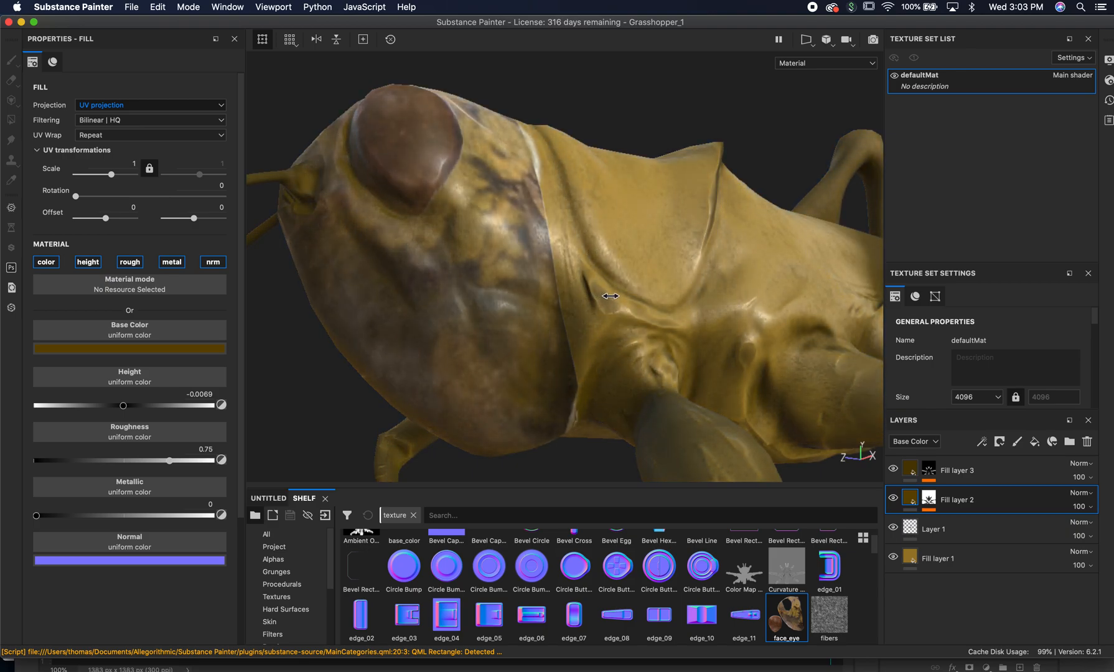
{"action": "left_click", "coordinate": [894, 500]}
{"action": "left_click", "coordinate": [894, 501]}
{"action": "left_click", "coordinate": [894, 501]}
{"action": "left_click", "coordinate": [894, 501]}
Examine the blended face and eye textures from the front and side of the head
{"action": "left_click_drag", "start_coordinate": [635, 317], "coordinate": [586, 299], "text": "alt"}
{"action": "left_click_drag", "start_coordinate": [516, 250], "coordinate": [682, 280], "text": "alt"}
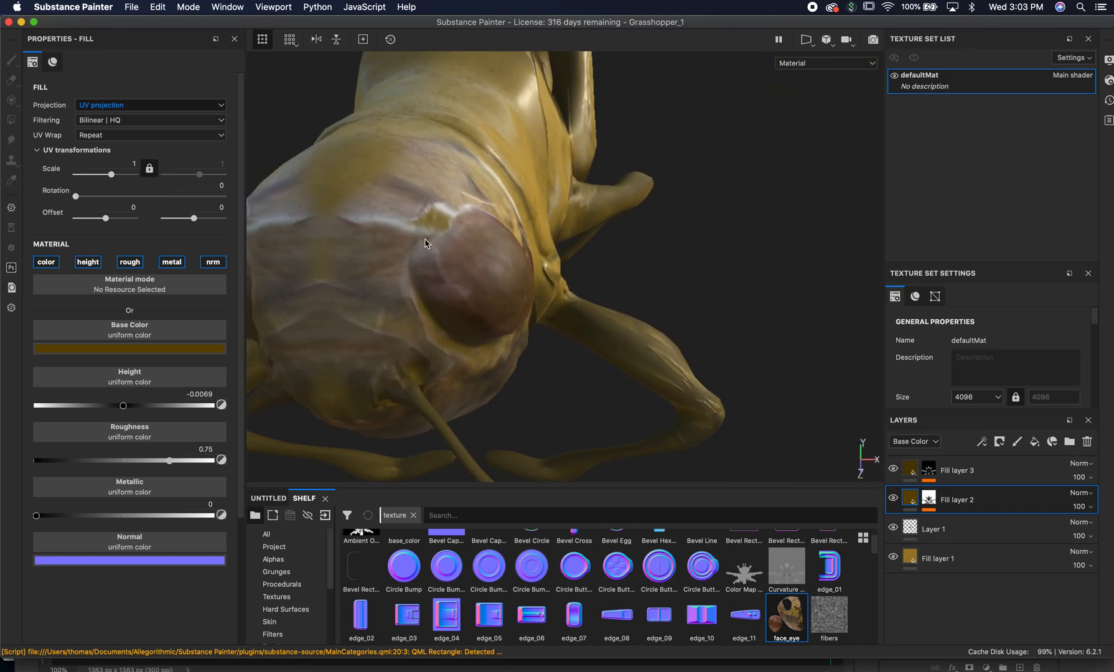
{"action": "left_click_drag", "start_coordinate": [447, 282], "coordinate": [519, 229], "text": "alt"}
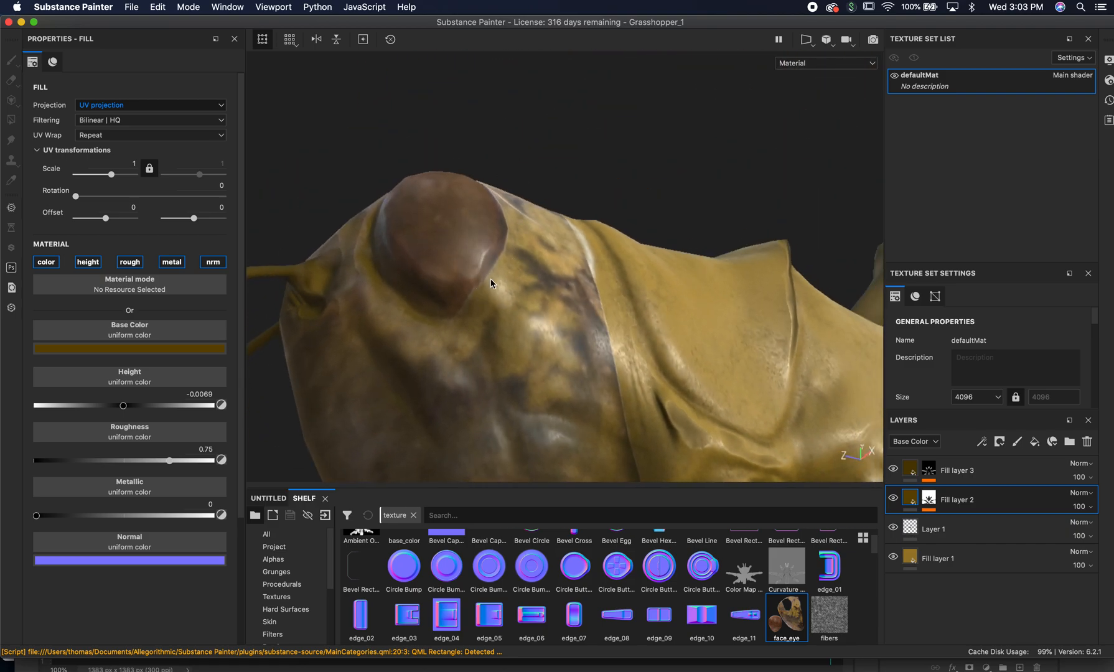
{"action": "left_click_drag", "start_coordinate": [435, 289], "coordinate": [445, 328], "text": "alt"}
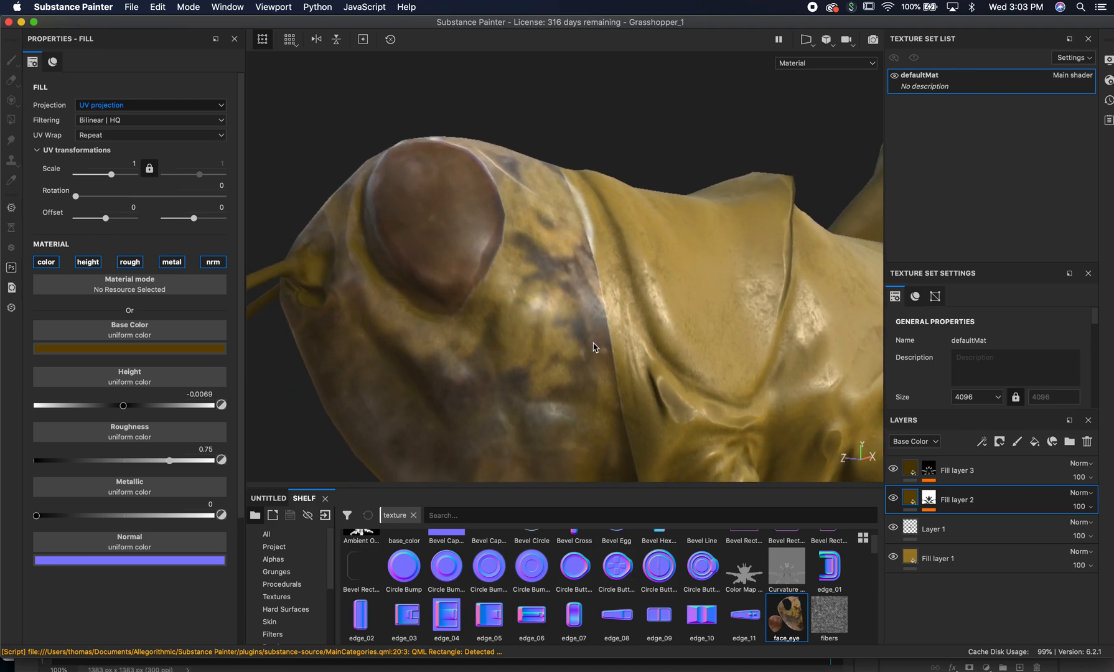
{"action": "right_click_drag", "start_coordinate": [593, 342], "coordinate": [301, 333], "text": "alt"}
{"action": "left_click_drag", "start_coordinate": [445, 349], "coordinate": [507, 339], "text": "alt"}
{"action": "middle_click_drag", "start_coordinate": [548, 373], "coordinate": [520, 273], "text": "alt"}
{"action": "mouse_move", "coordinate": [523, 279]}
{"action": "left_mouse_down", "text": "alt"}
{"action": "mouse_move", "coordinate": [550, 287]}
{"action": "mouse_move", "coordinate": [537, 297]}
{"action": "left_mouse_up", "text": "alt"}
Switch to Preview to view the grasshopper reference photo and compare it with the textured head back in Substance Painter
{"action": "key", "text": "super+Tab"}
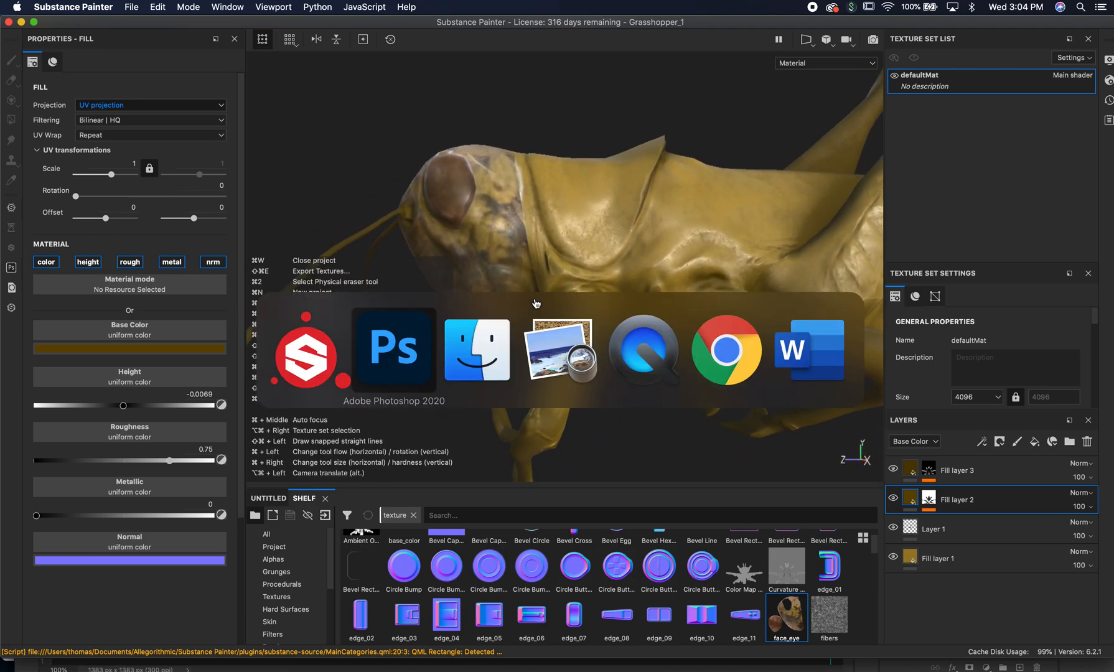
{"action": "key", "text": "super+Tab"}
{"action": "key", "text": "super+Tab"}
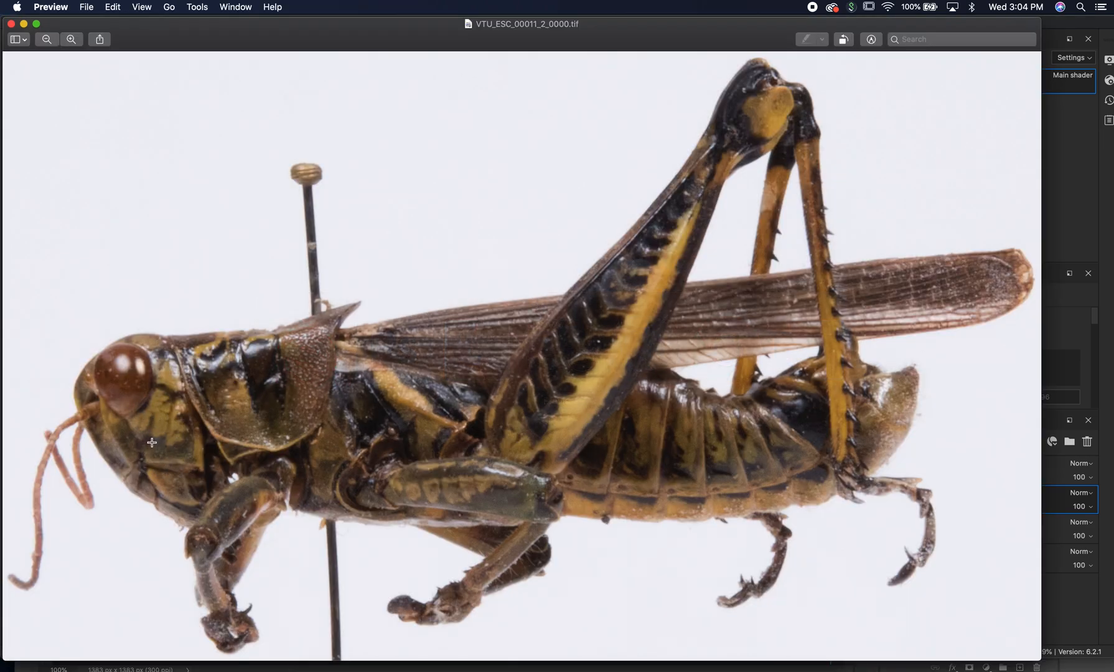
{"action": "key", "text": "super+Tab"}
{"action": "right_click_drag", "start_coordinate": [460, 350], "coordinate": [626, 349], "text": "alt"}
{"action": "left_click_drag", "start_coordinate": [596, 261], "coordinate": [579, 332], "text": "alt"}
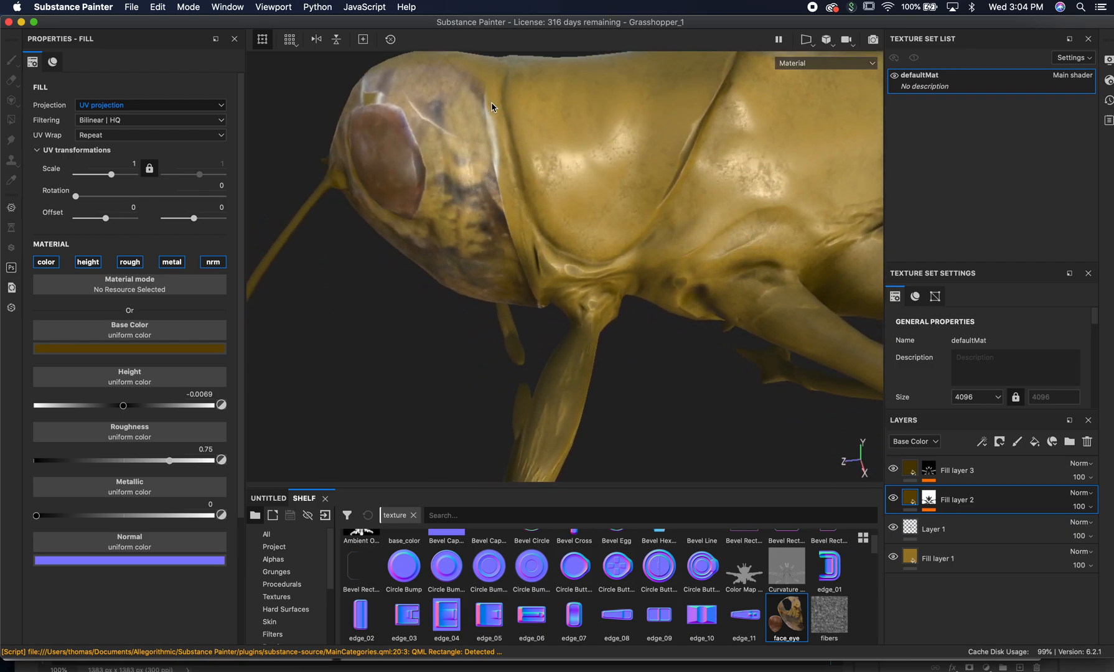
{"action": "right_click_drag", "start_coordinate": [544, 289], "coordinate": [549, 240], "text": "alt"}
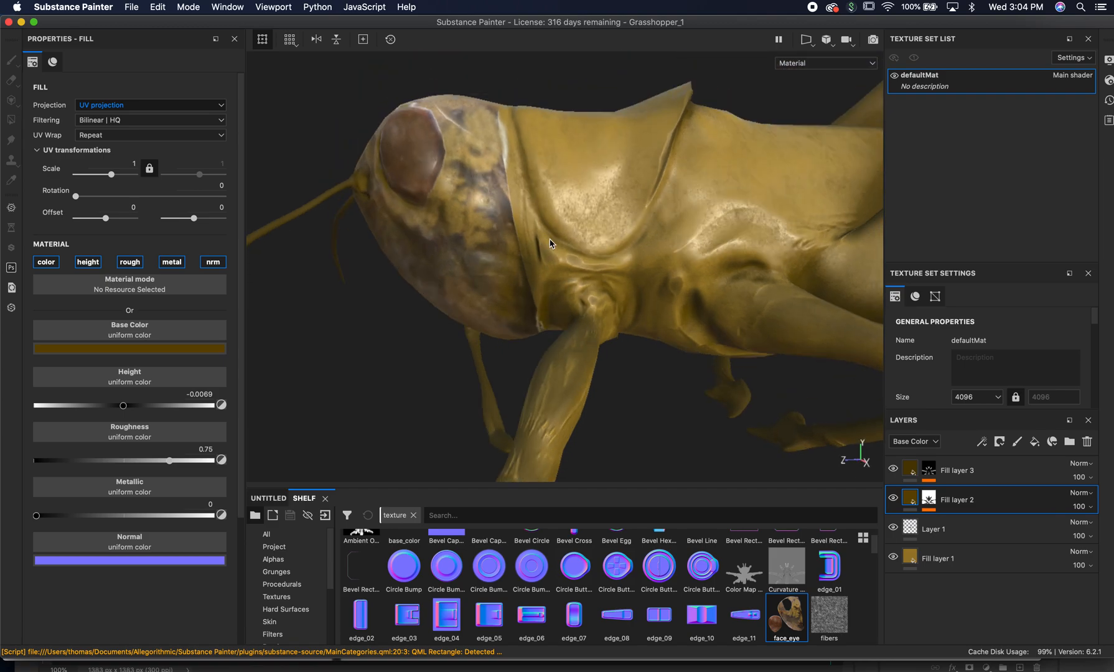
Switch to Photoshop to view the face_eye.psd image and compare it with the projected head texture back in Substance Painter
{"action": "key", "text": "super+Tab"}
{"action": "key", "text": "super+Tab"}
{"action": "key", "text": "super+Tab"}
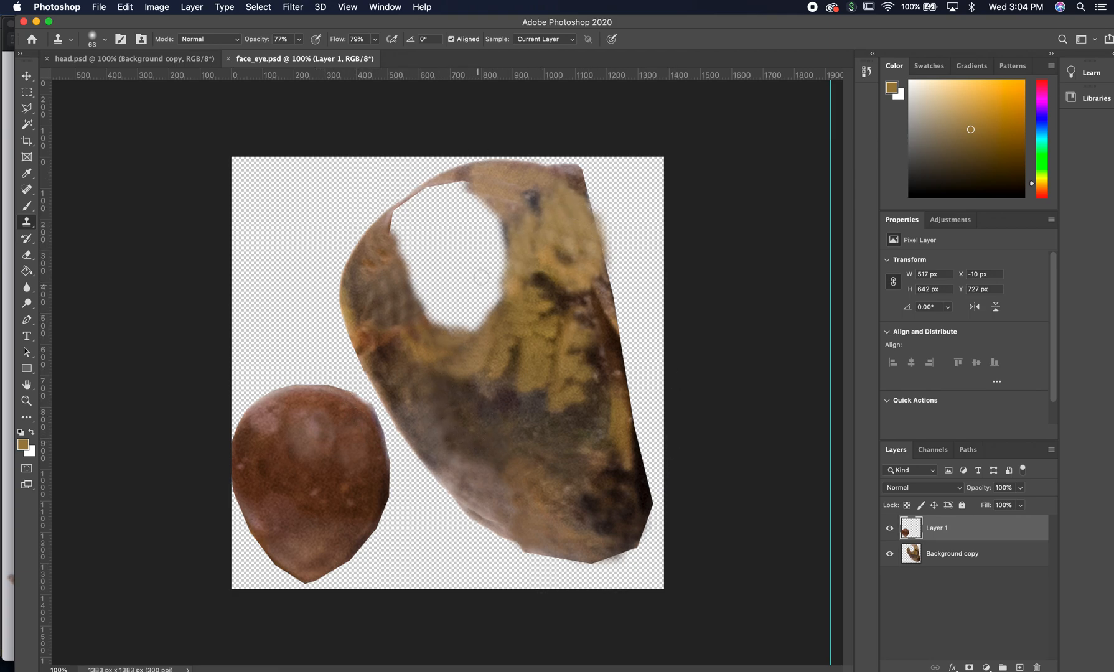
{"action": "key", "text": "super+Tab"}
{"action": "key", "text": "super+Tab"}
{"action": "key", "text": "super+Tab"}
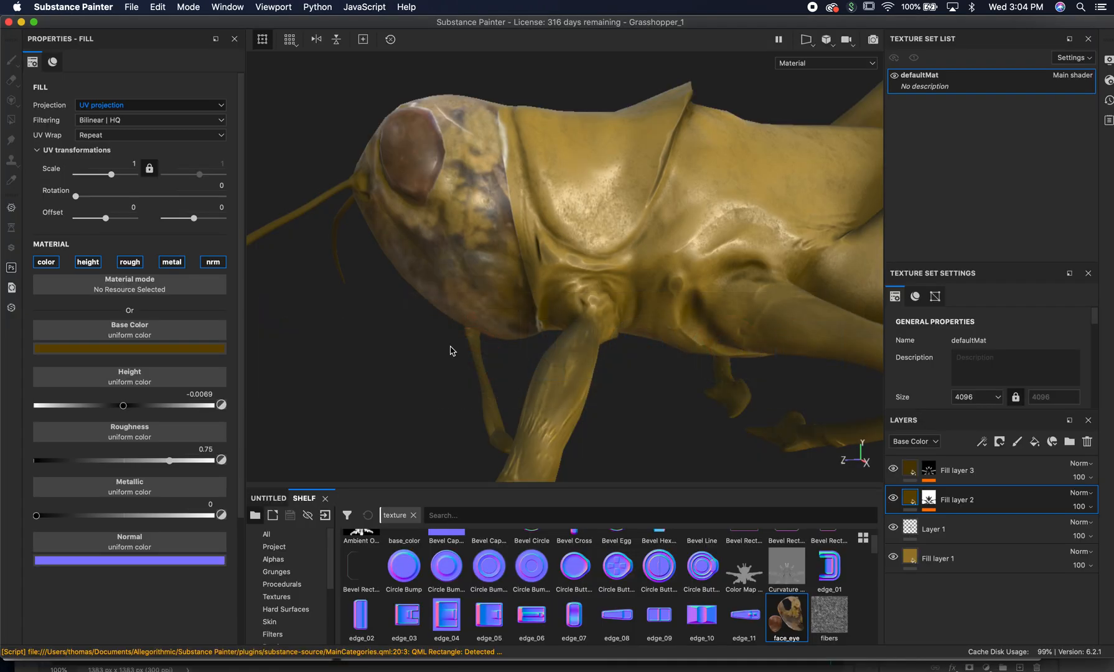
{"action": "left_click_drag", "start_coordinate": [493, 336], "coordinate": [539, 327], "text": "alt"}
{"action": "right_click_drag", "start_coordinate": [637, 356], "coordinate": [283, 350], "text": "alt"}
{"action": "right_click_drag", "start_coordinate": [605, 365], "coordinate": [454, 367], "text": "alt"}
{"action": "left_click_drag", "start_coordinate": [454, 366], "coordinate": [481, 346], "text": "alt"}
{"action": "right_click_drag", "start_coordinate": [482, 346], "coordinate": [777, 317], "text": "alt"}
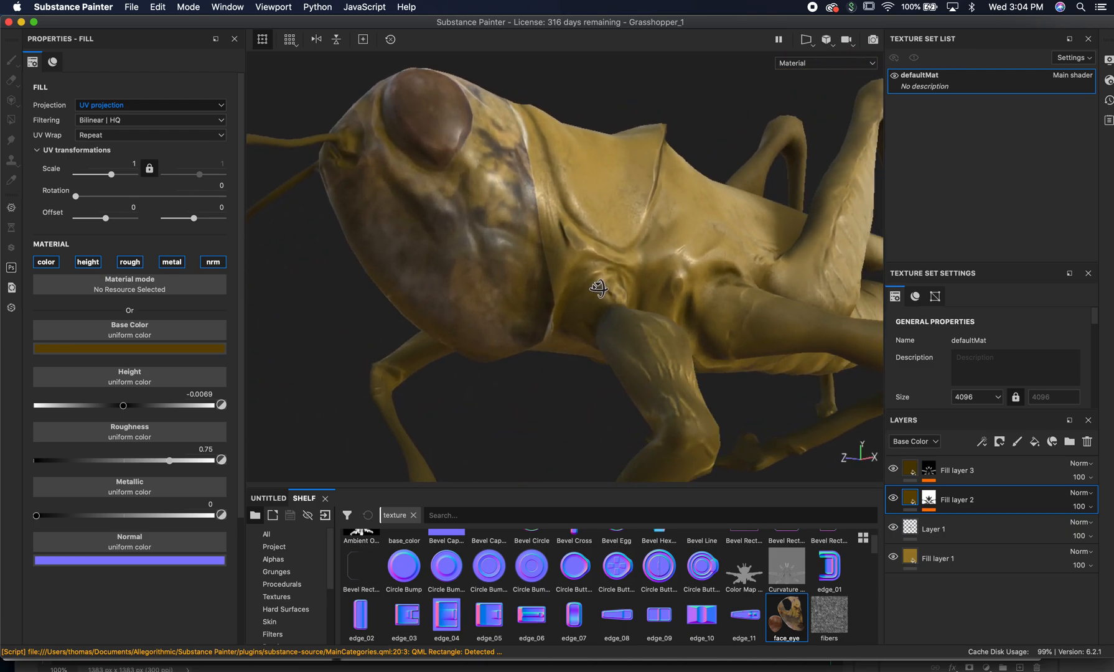